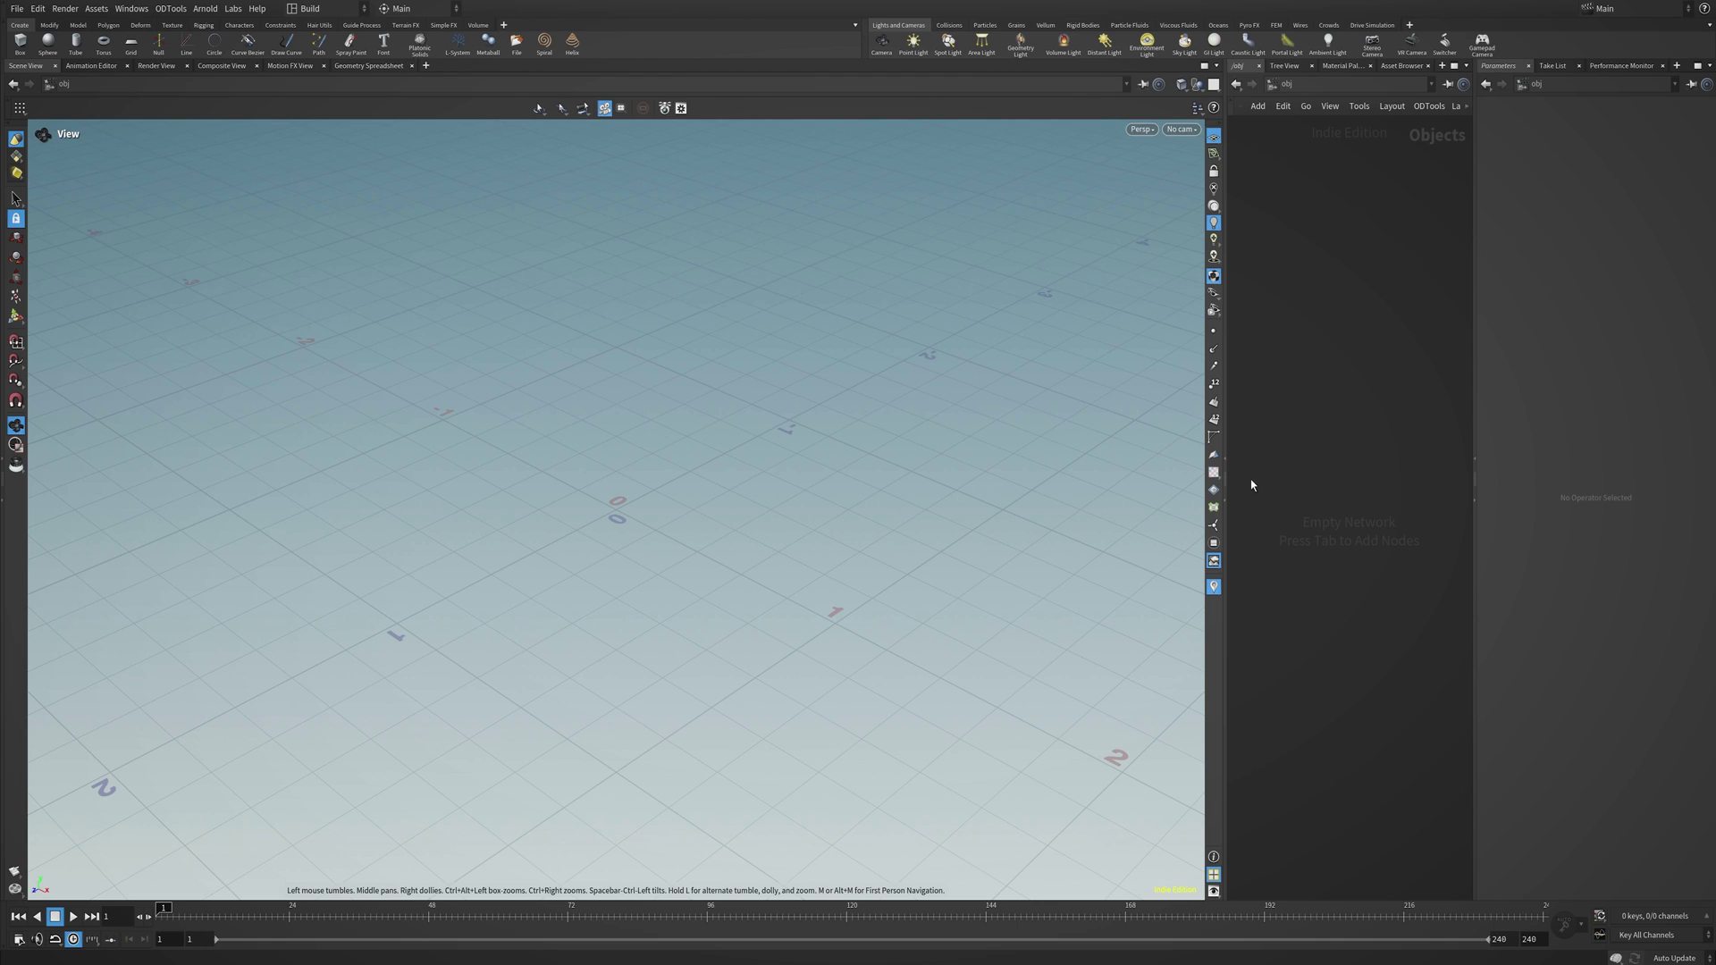
Widen the network editor and add a Geometry object to the scene.
{"action": "left_click_drag", "start_coordinate": [1230, 483], "coordinate": [715, 482]}
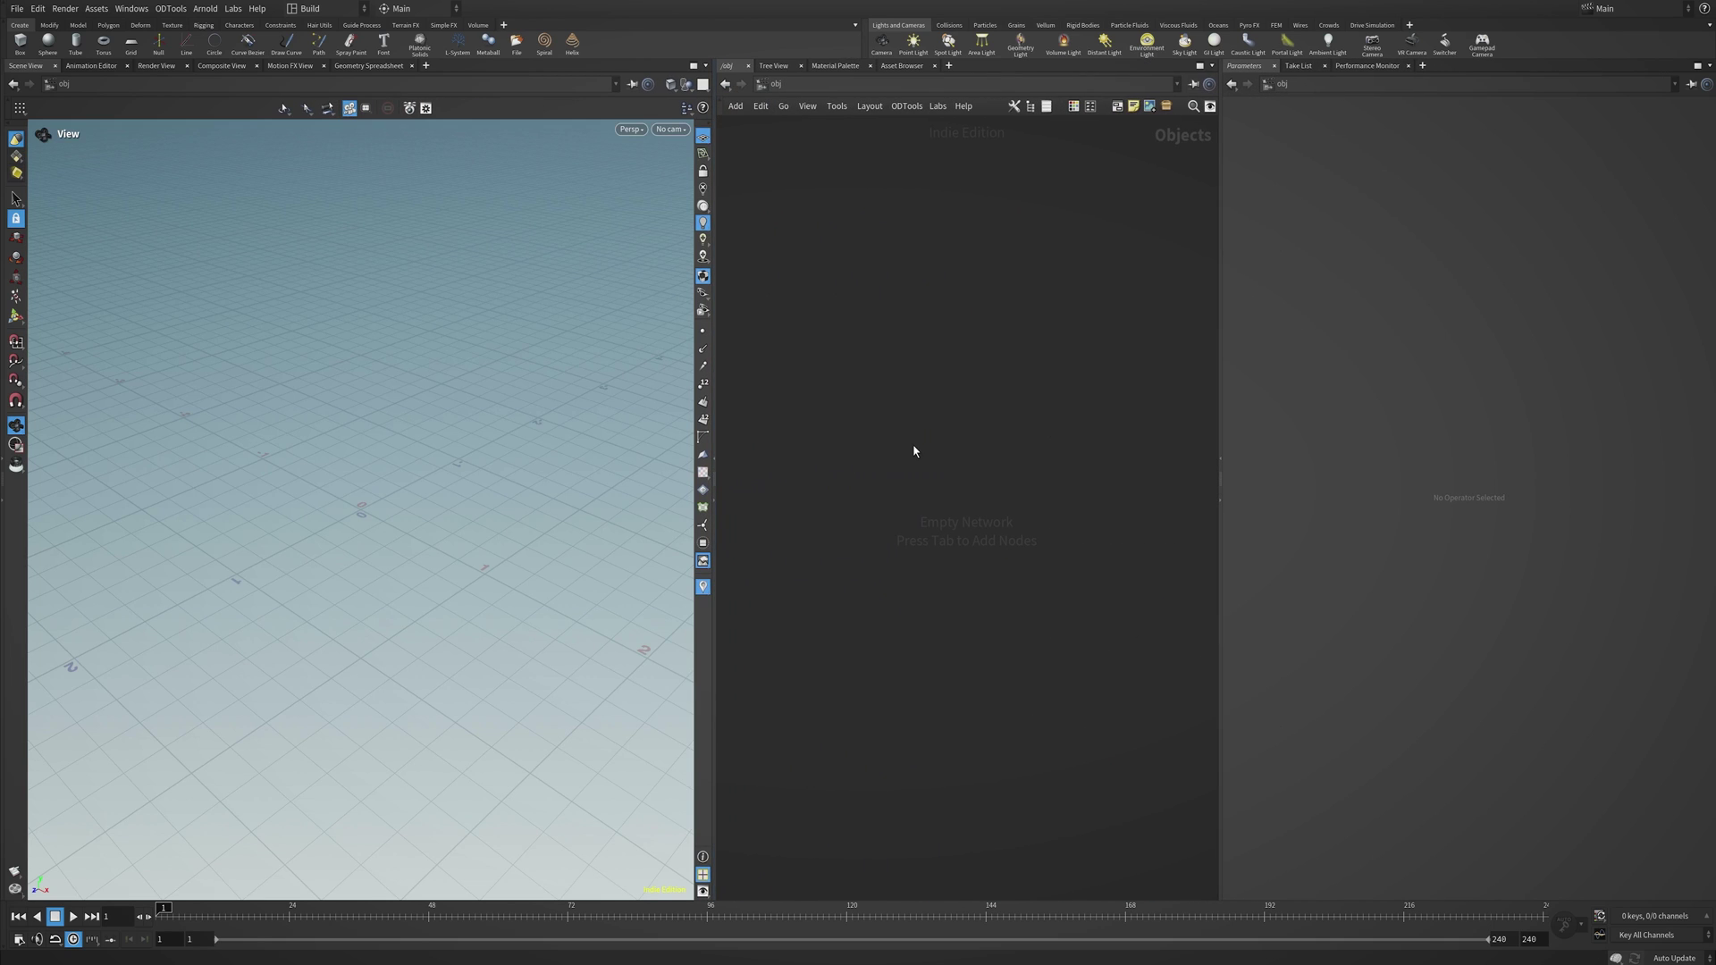
{"action": "key", "text": "Tab"}
{"action": "type", "text": "ge"}
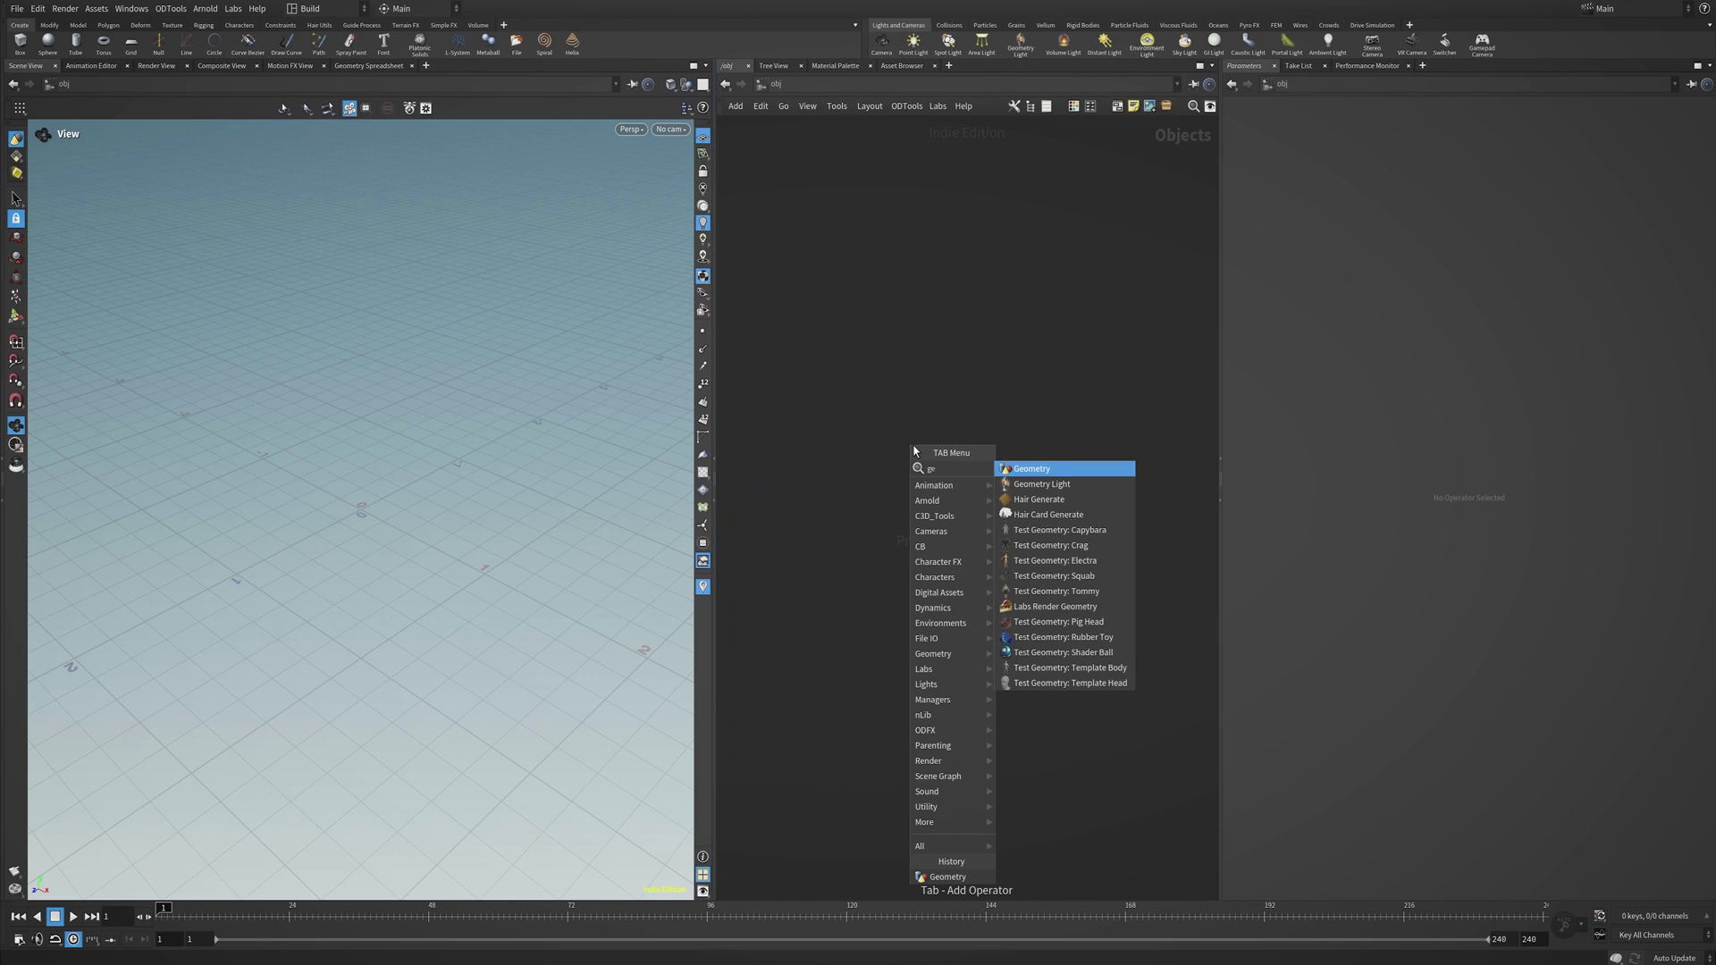
{"action": "key", "text": "Return"}
{"action": "left_click", "coordinate": [914, 448]}
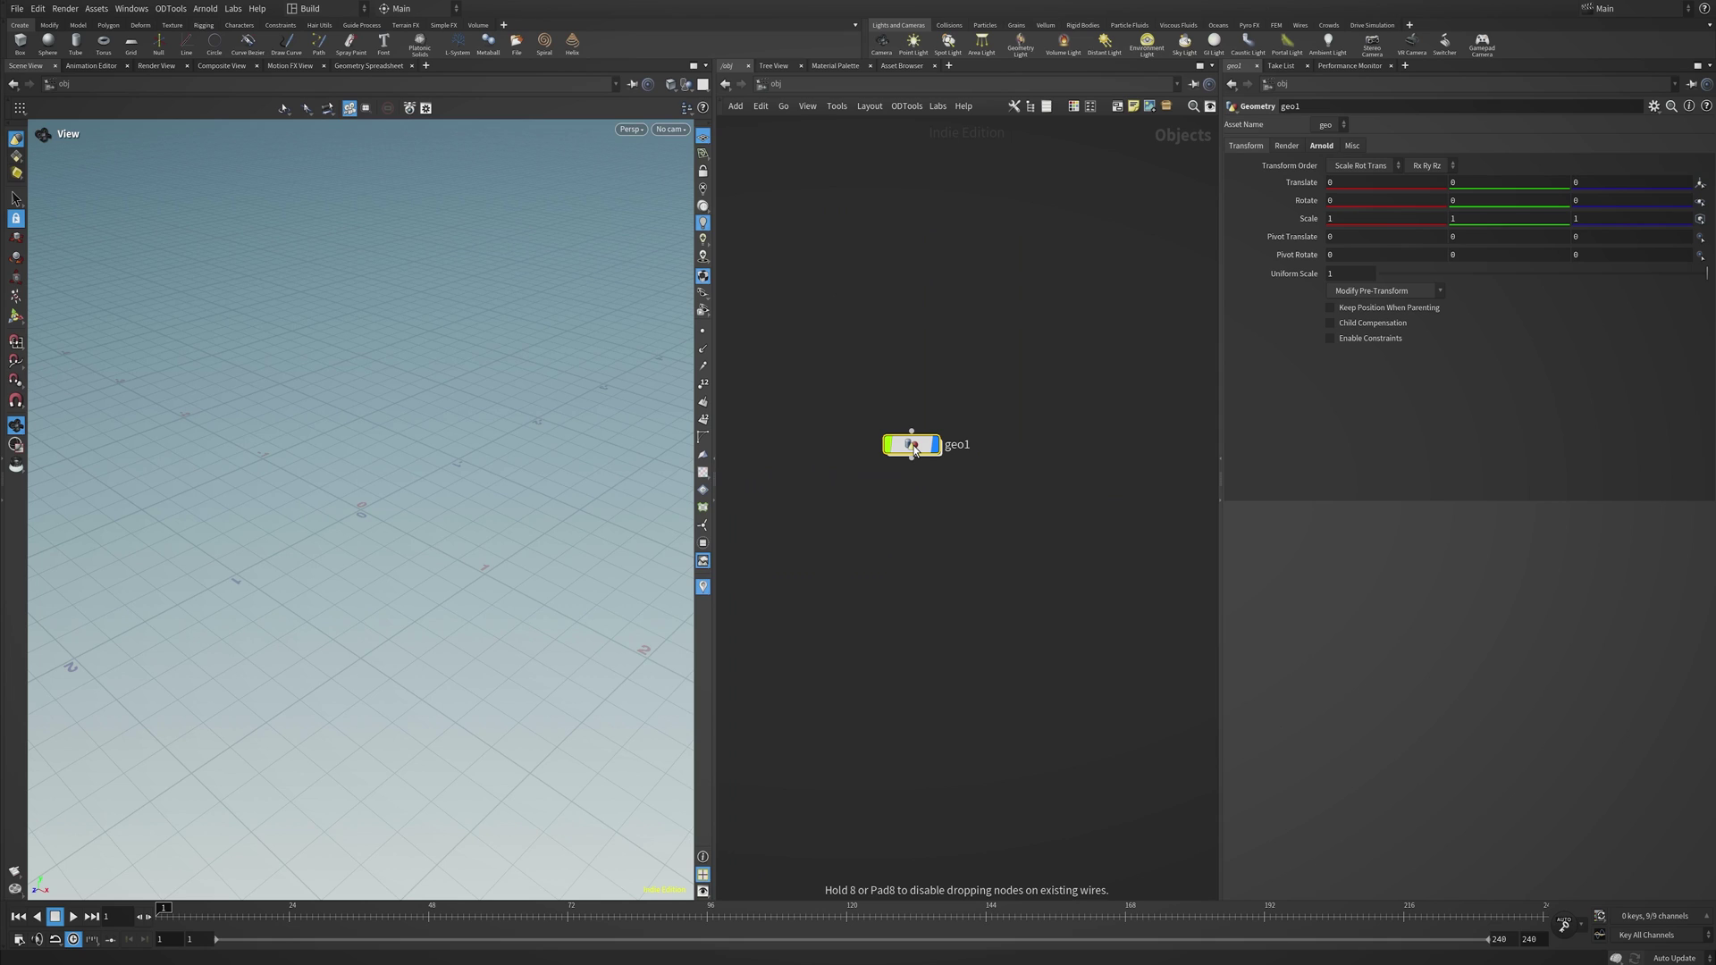
Rename the Geometry object as tree and go inside its network.
{"action": "key", "text": "F2"}
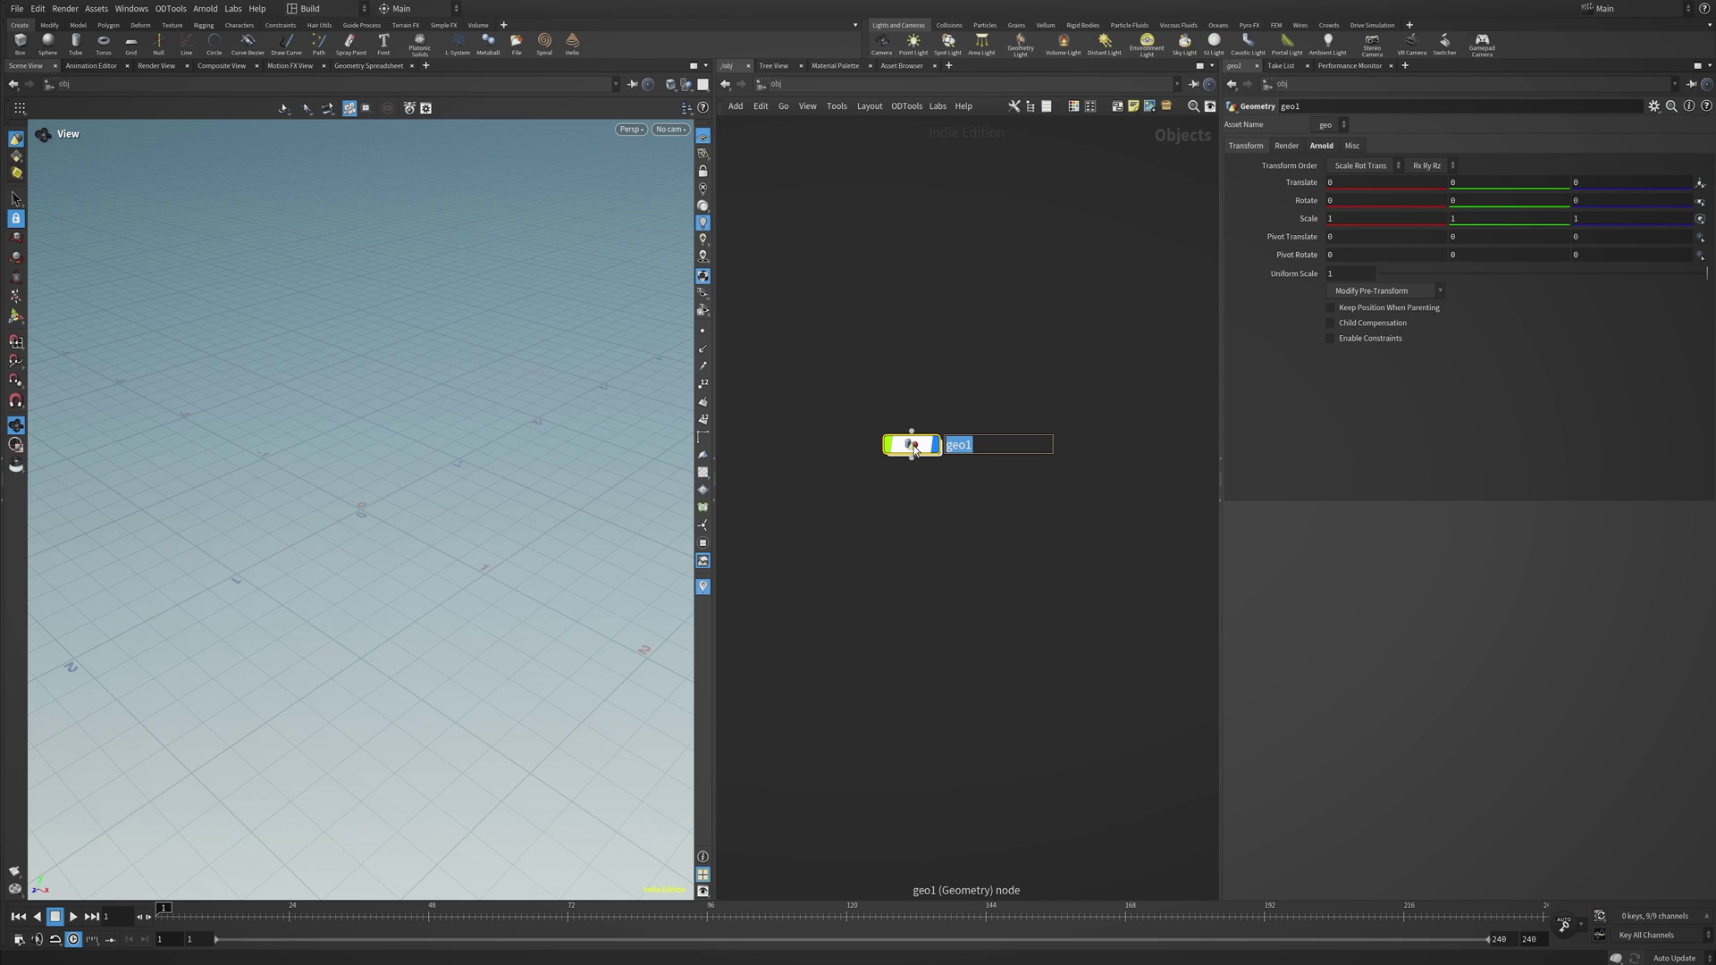
{"action": "type", "text": "tree"}
{"action": "key", "text": "Return"}
{"action": "double_click", "coordinate": [911, 445]}
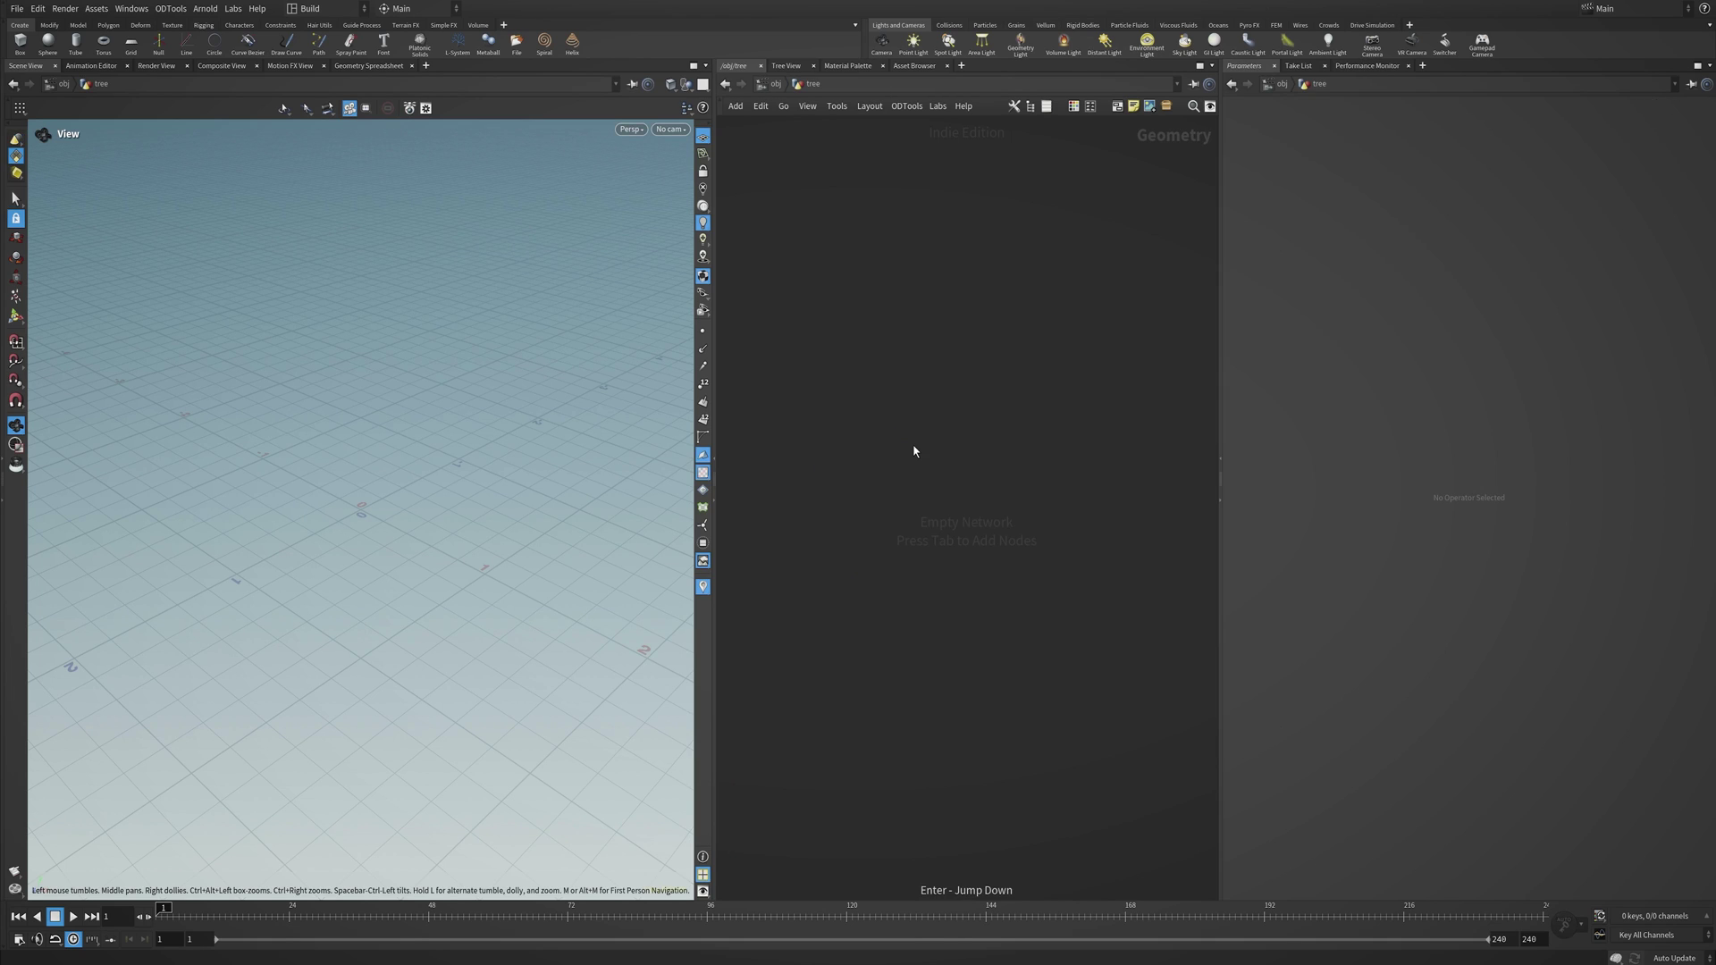
Add a CB SpeedTree Import node and inspect its template tree in the viewport.
{"action": "key", "text": "Tab"}
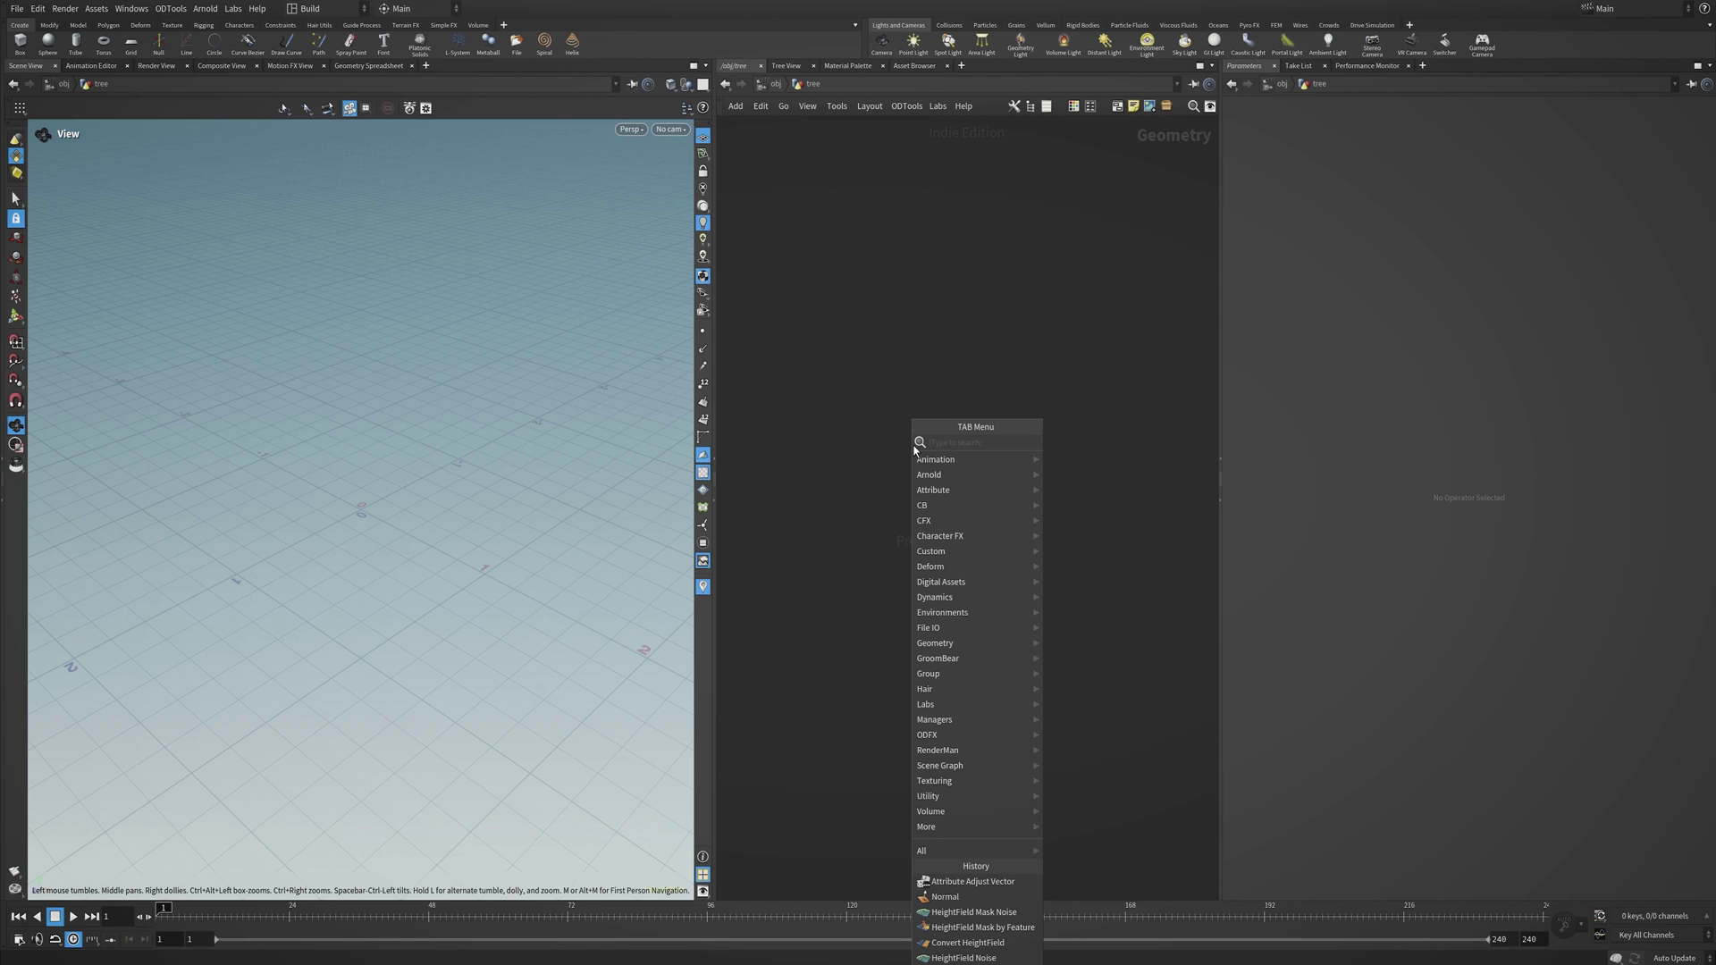
{"action": "mouse_move", "coordinate": [989, 512]}
{"action": "mouse_move", "coordinate": [1152, 536]}
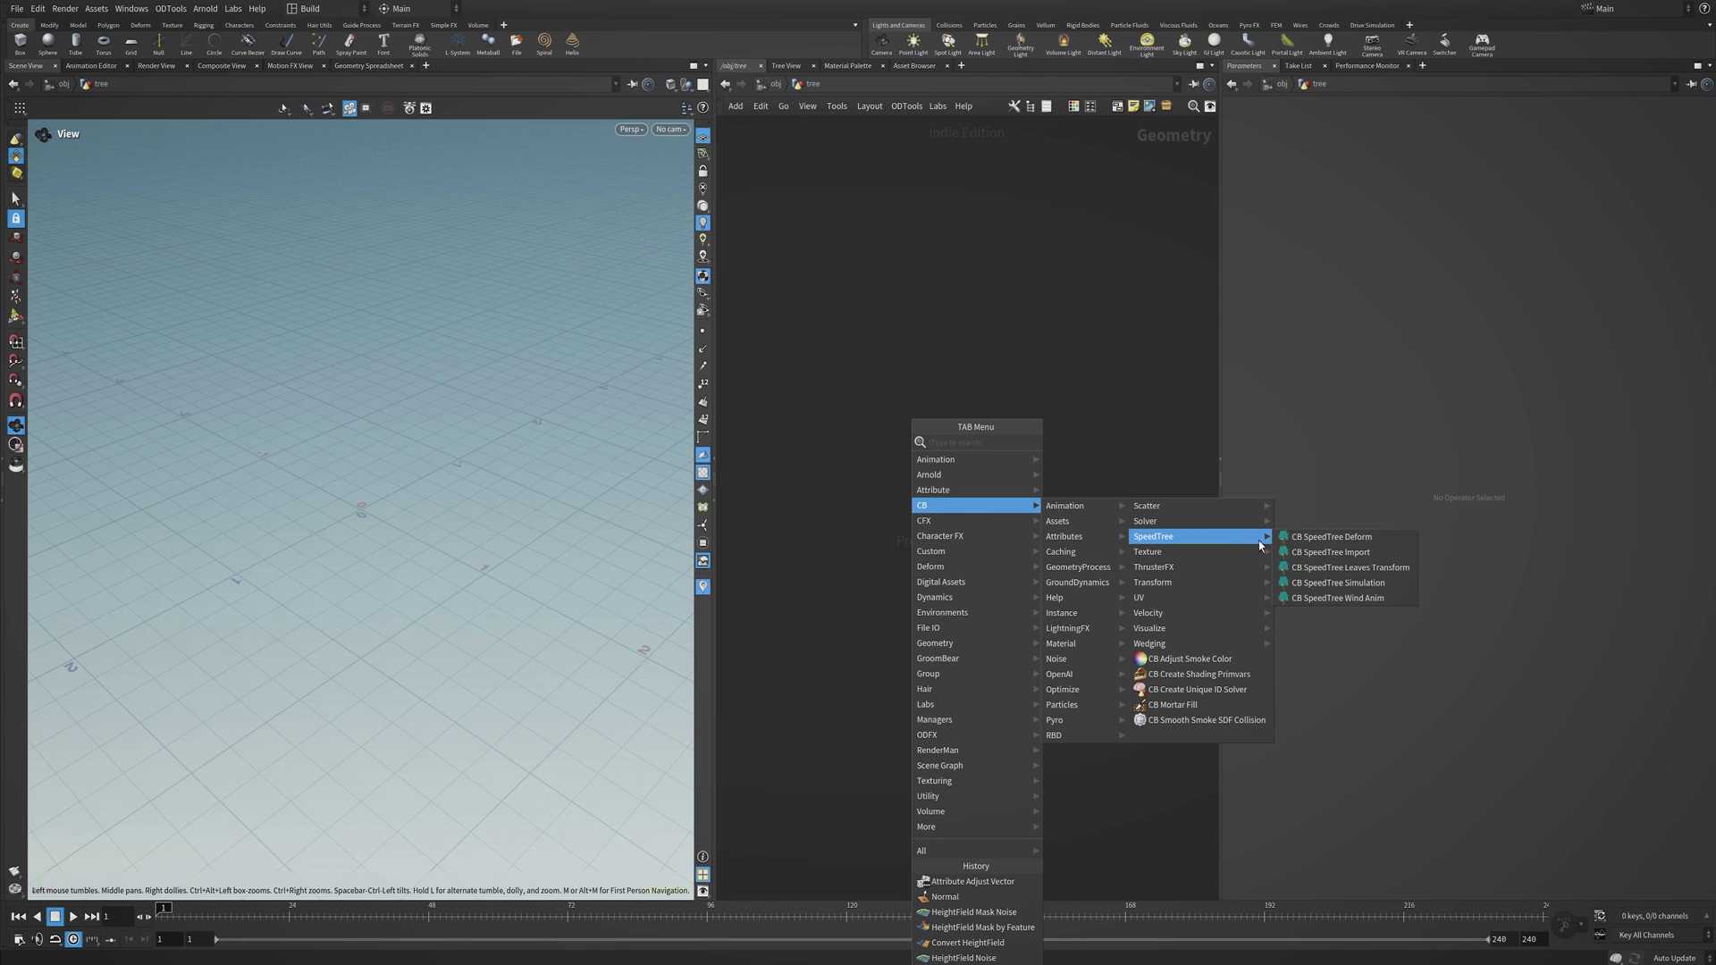
{"action": "left_click", "coordinate": [1313, 552]}
{"action": "left_click_drag", "start_coordinate": [518, 471], "coordinate": [490, 436]}
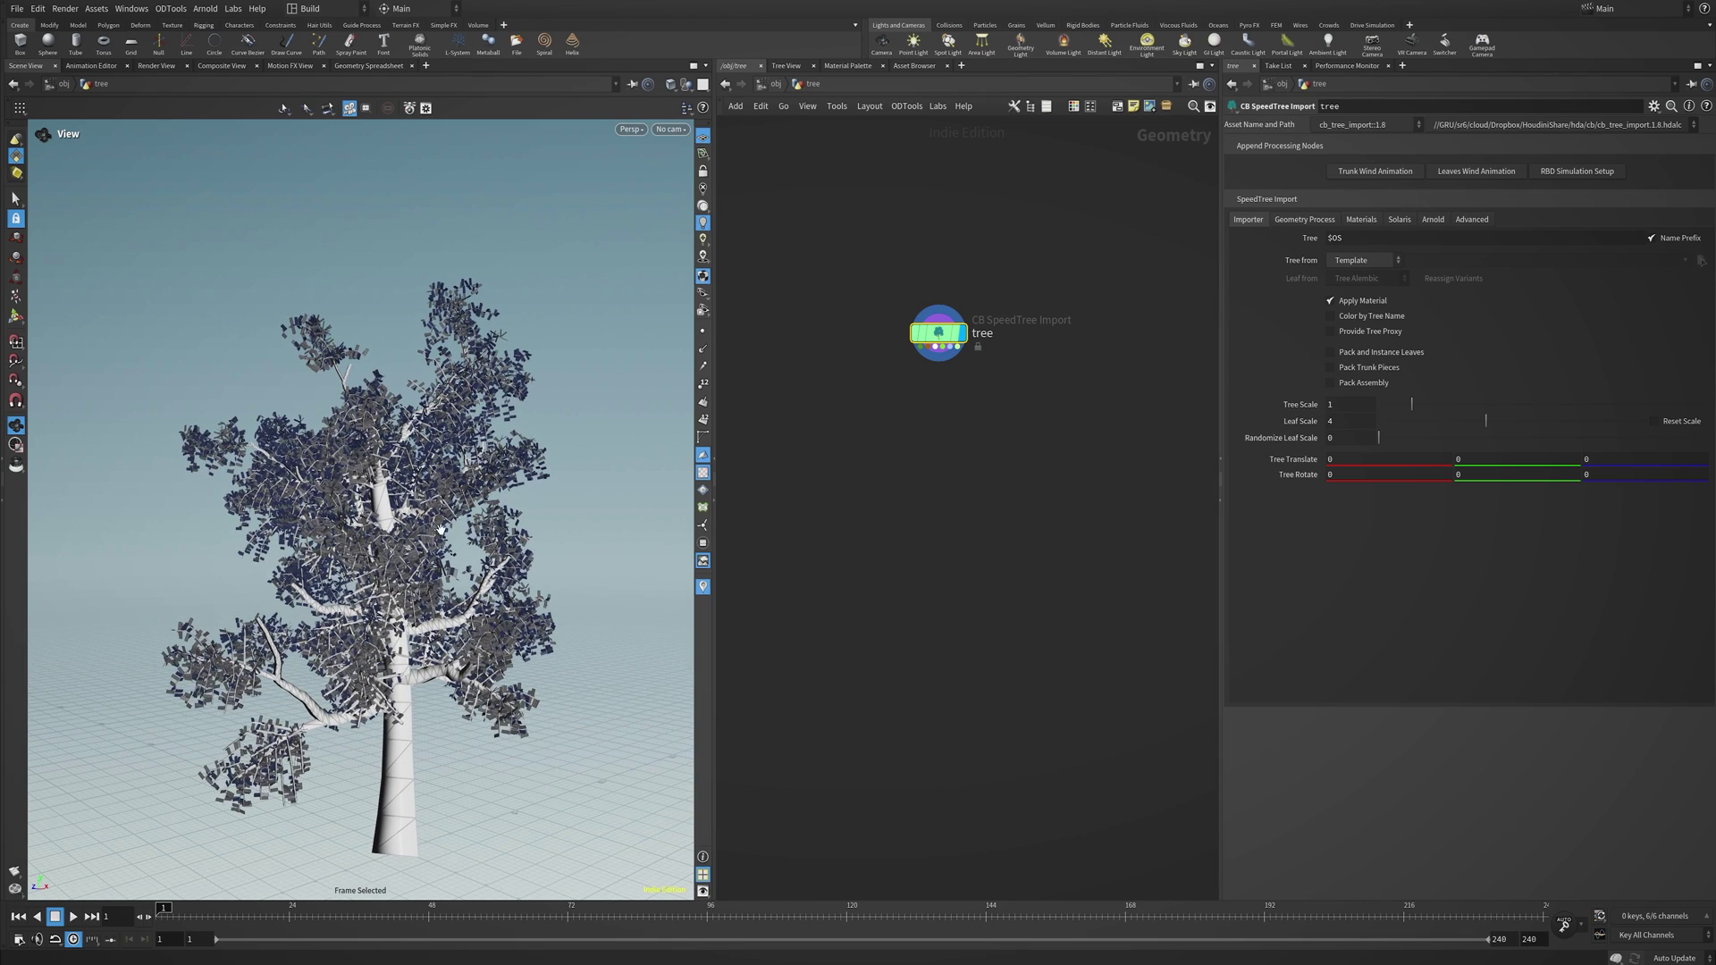
{"action": "left_click_drag", "start_coordinate": [441, 529], "coordinate": [456, 449]}
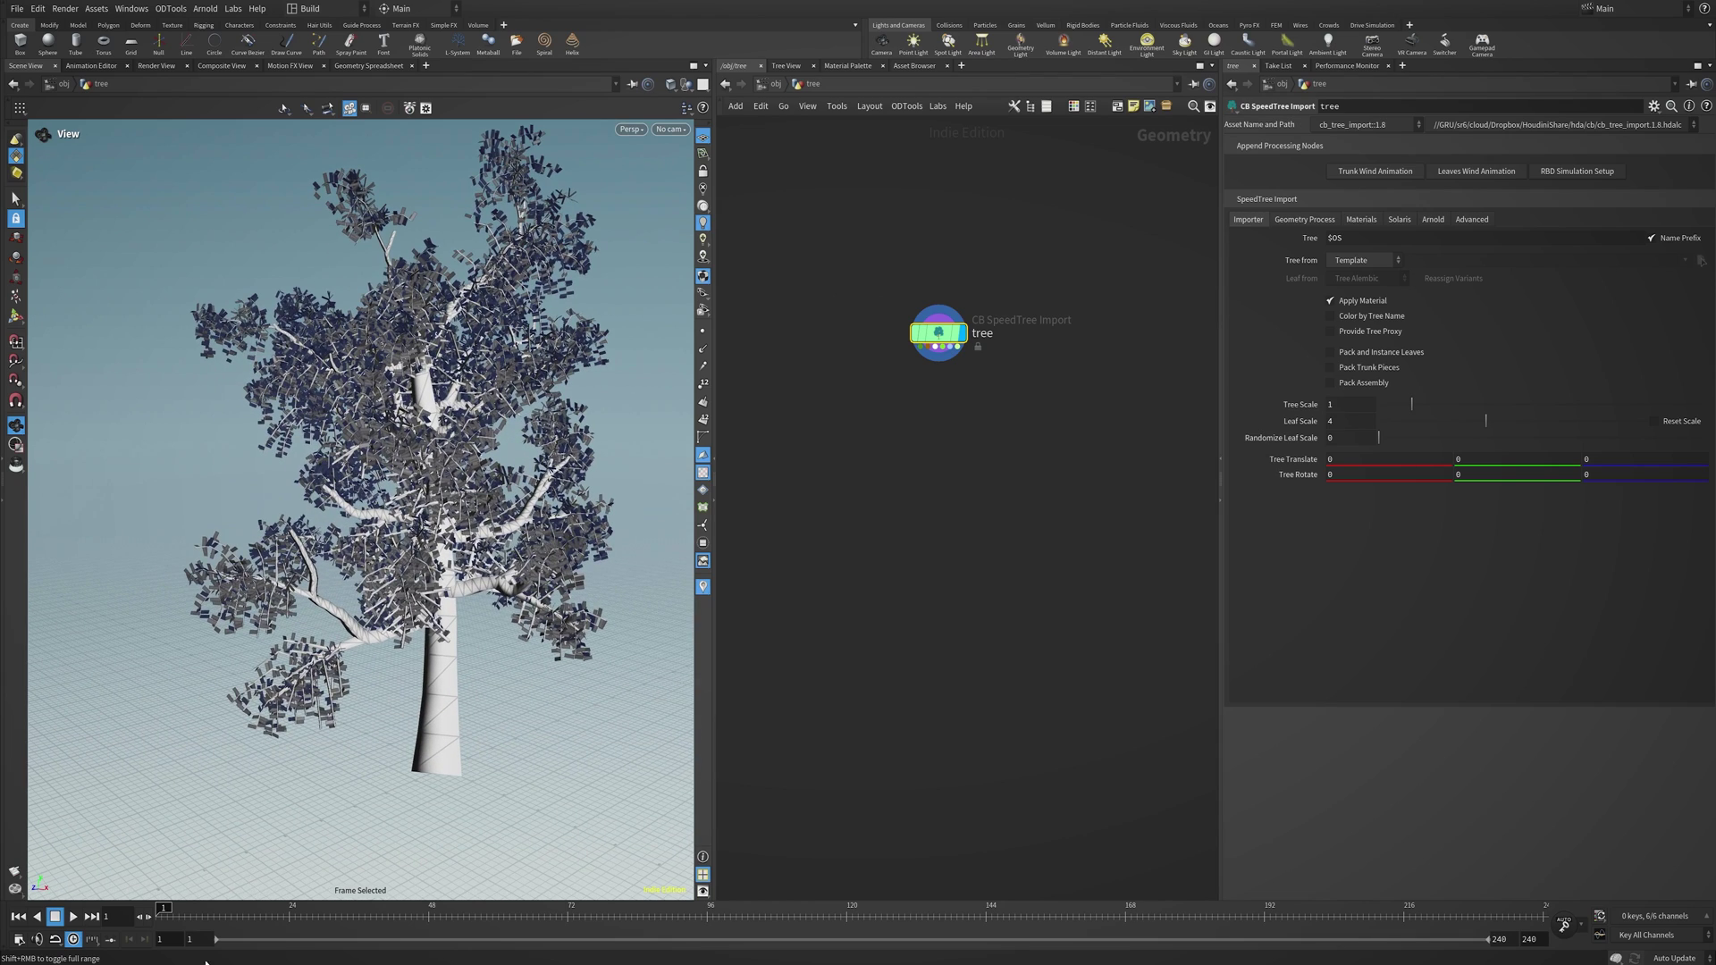
Try a Trunk Wind Animation node on the template tree and scrub the timeline to preview it.
{"action": "left_click", "coordinate": [189, 911]}
{"action": "left_click_drag", "start_coordinate": [189, 911], "coordinate": [161, 911]}
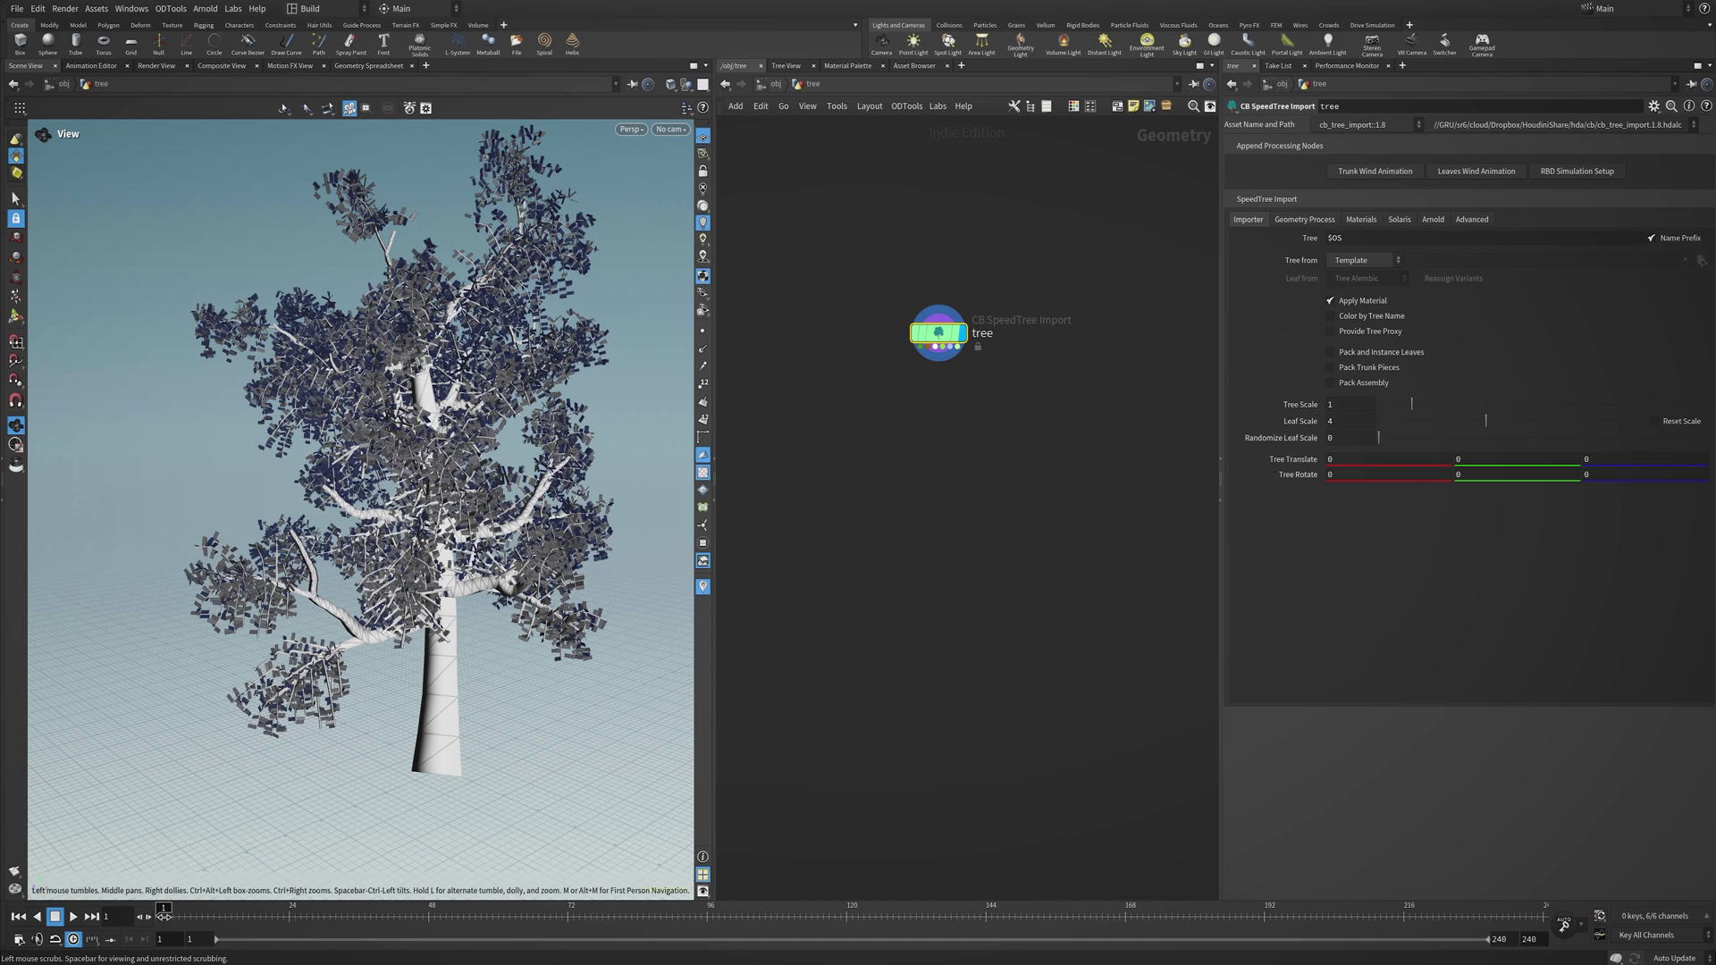
{"action": "left_click", "coordinate": [1409, 177]}
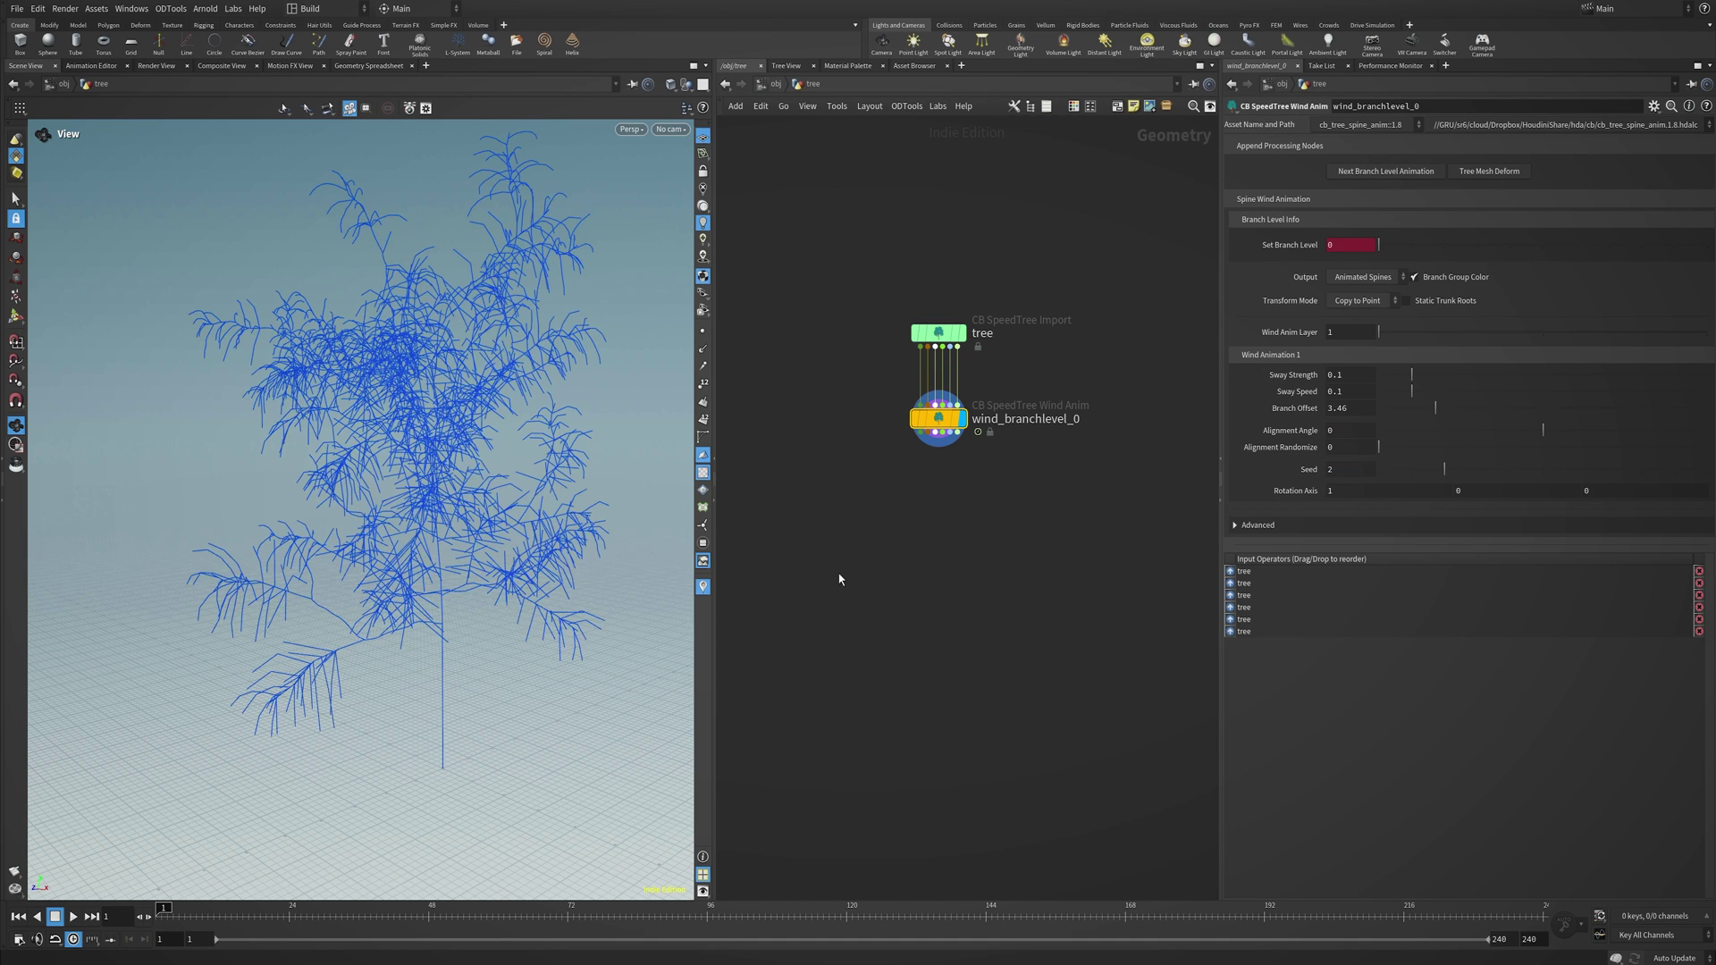
{"action": "left_click_drag", "start_coordinate": [170, 912], "coordinate": [665, 911]}
{"action": "left_click", "coordinate": [1426, 176]}
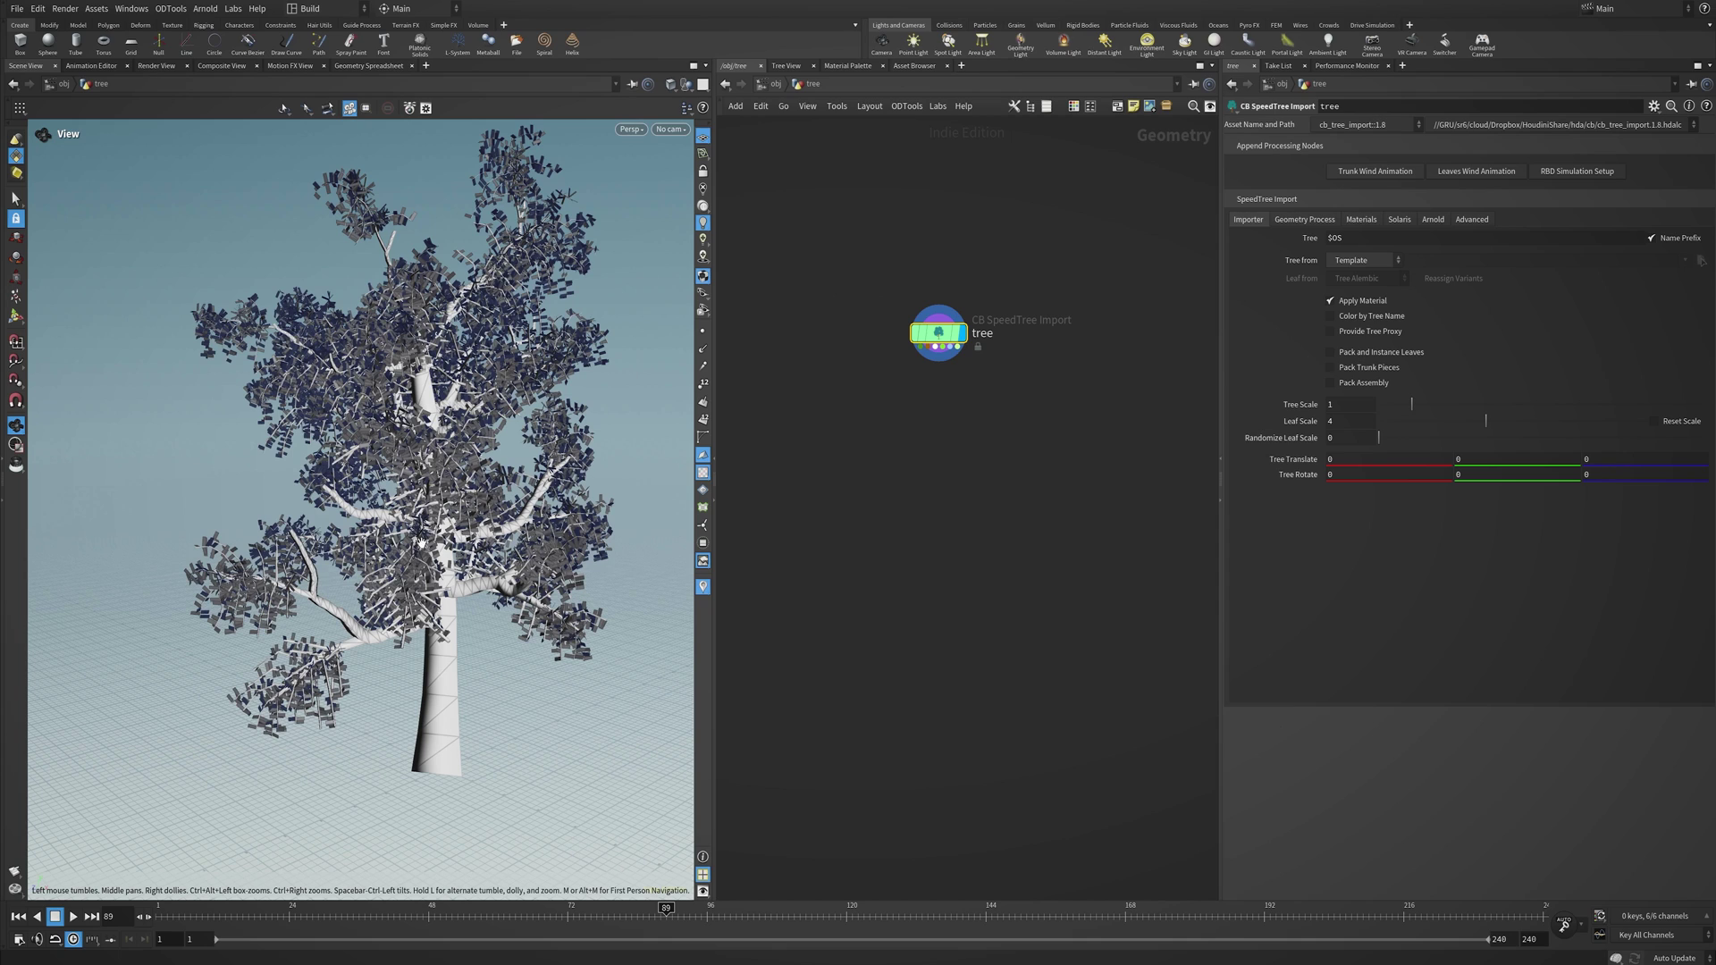
Switch the tree source to Alembic Import and load the recent Alembic file ending in leaf_Field_2.abc.
{"action": "left_click", "coordinate": [1363, 260]}
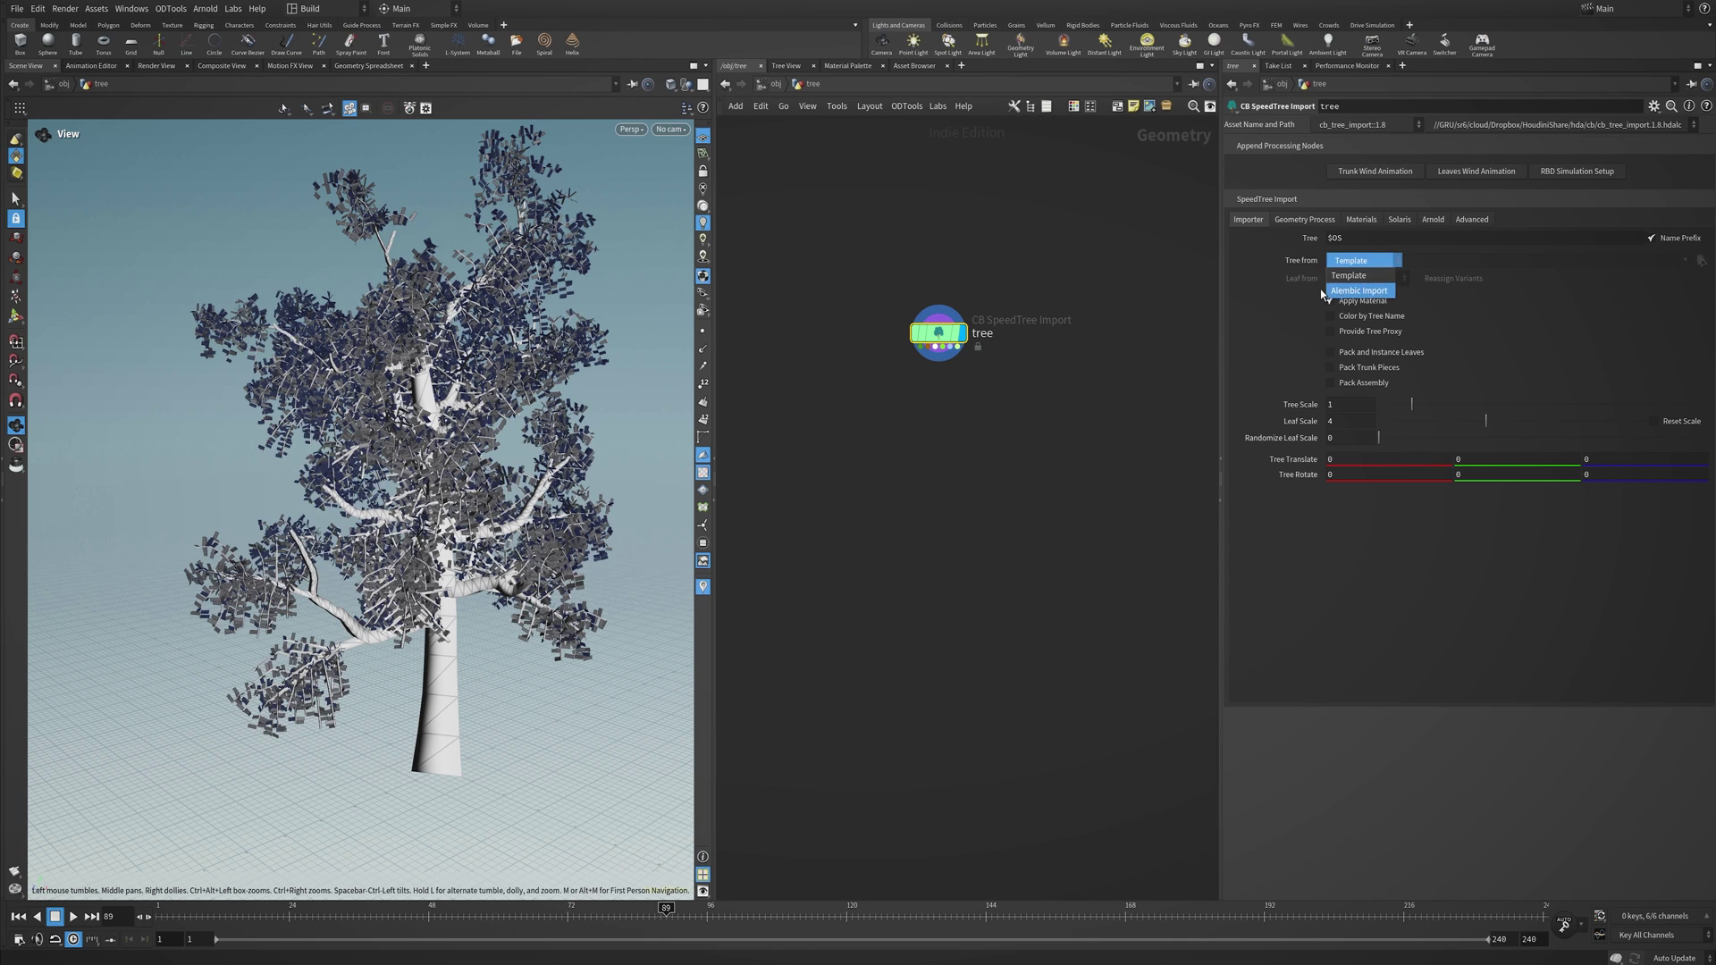
{"action": "left_click", "coordinate": [1368, 295]}
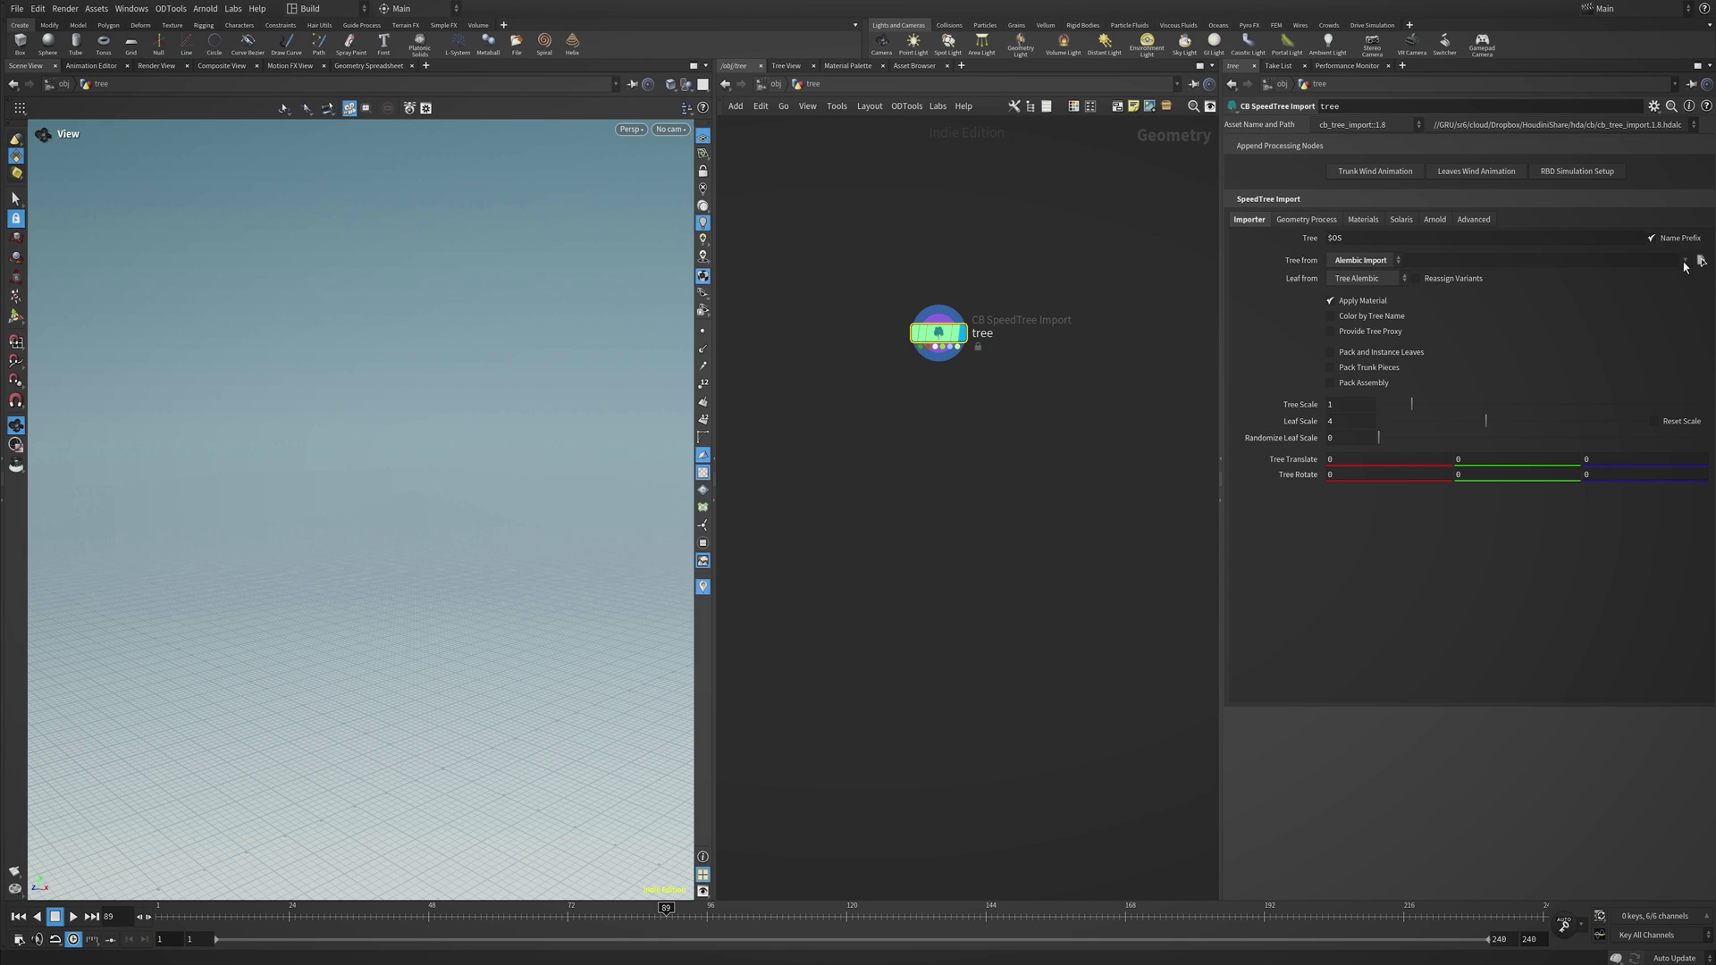
{"action": "left_click", "coordinate": [1681, 261]}
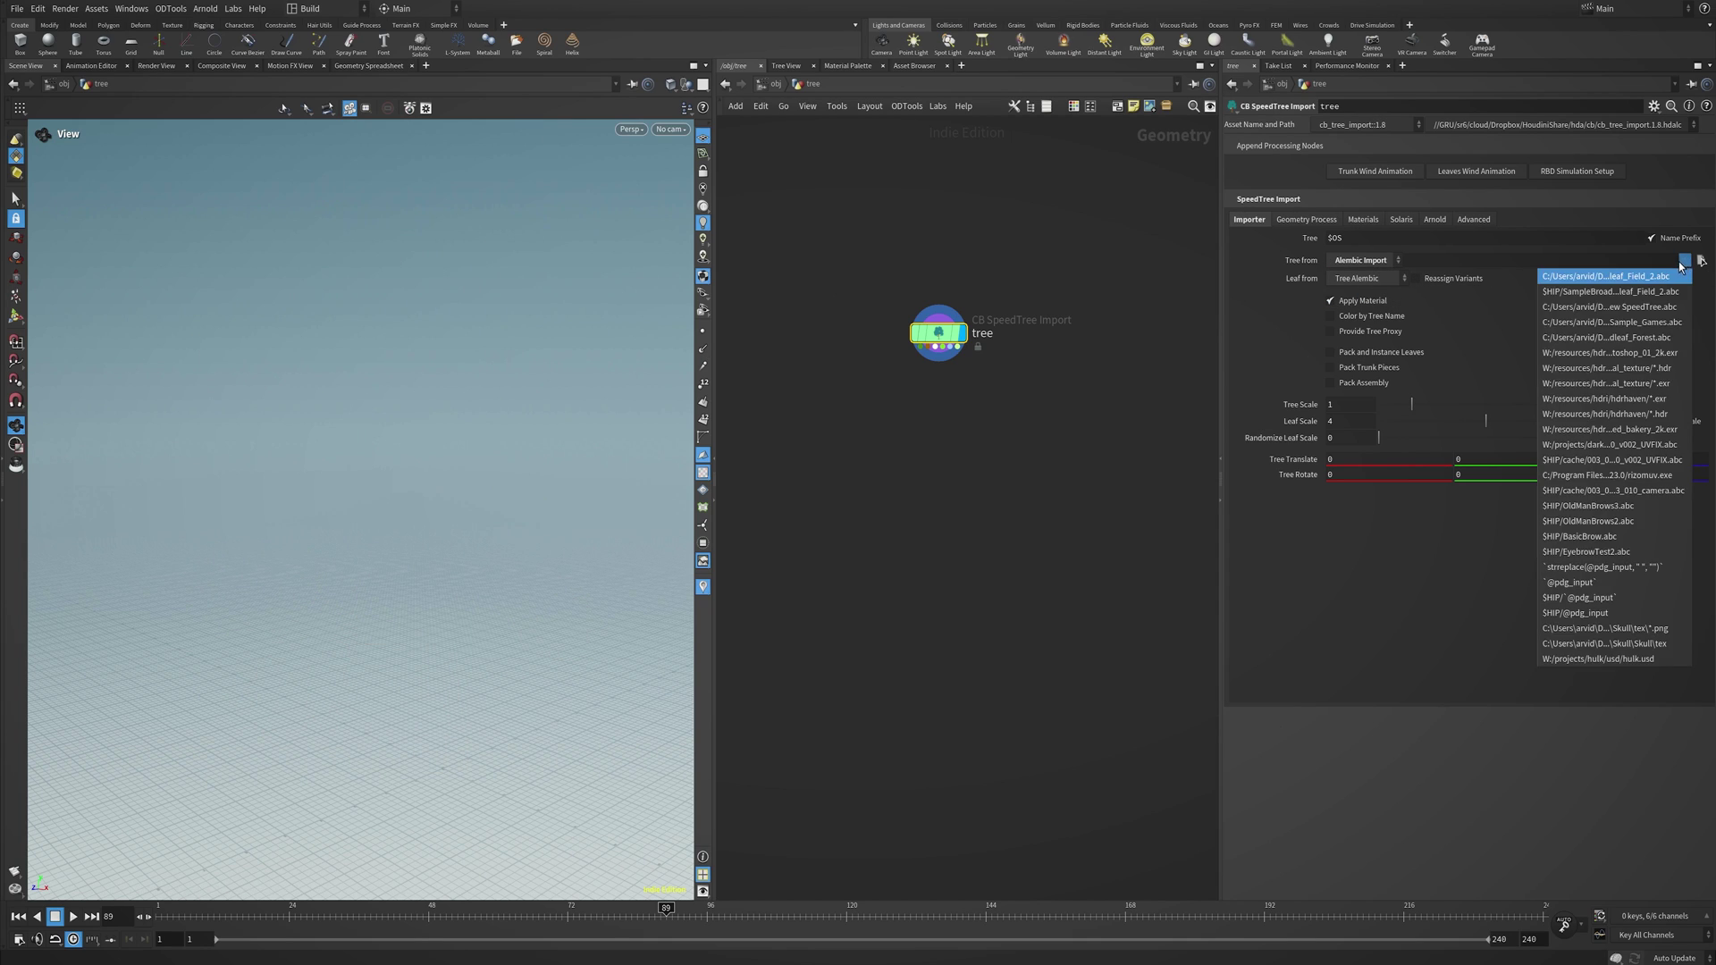
{"action": "left_click", "coordinate": [1560, 275]}
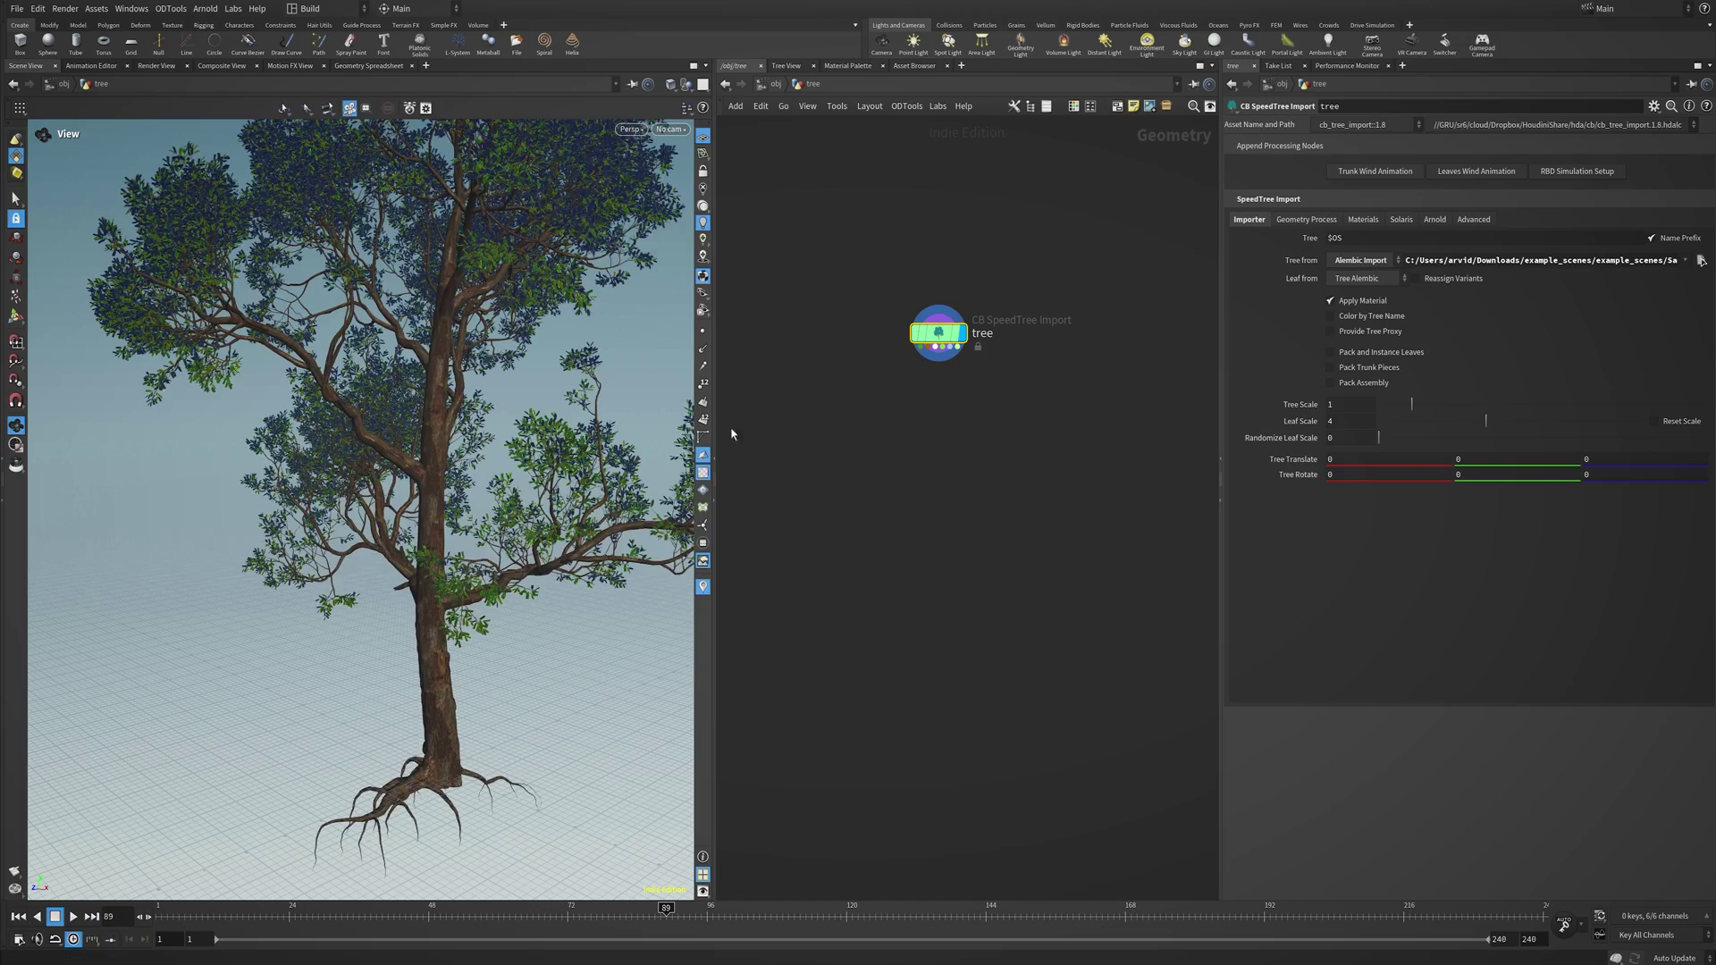
{"action": "key", "text": "f"}
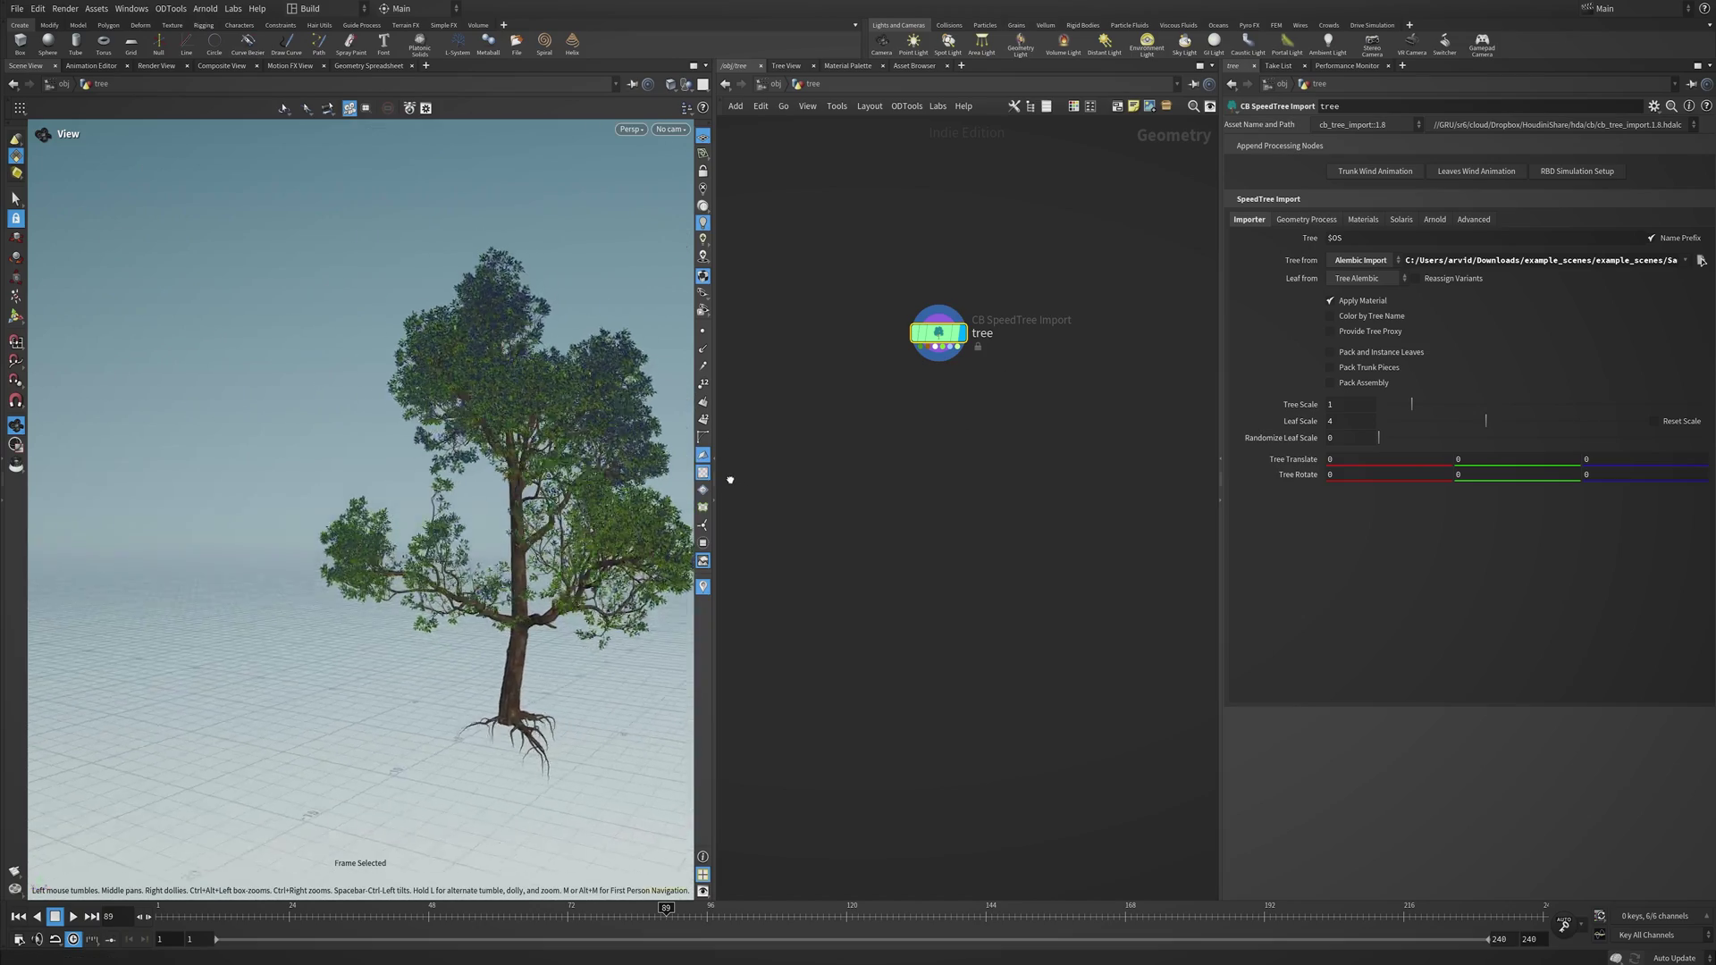
{"action": "left_click_drag", "start_coordinate": [730, 480], "coordinate": [464, 527]}
{"action": "right_click_drag", "start_coordinate": [464, 528], "coordinate": [578, 554]}
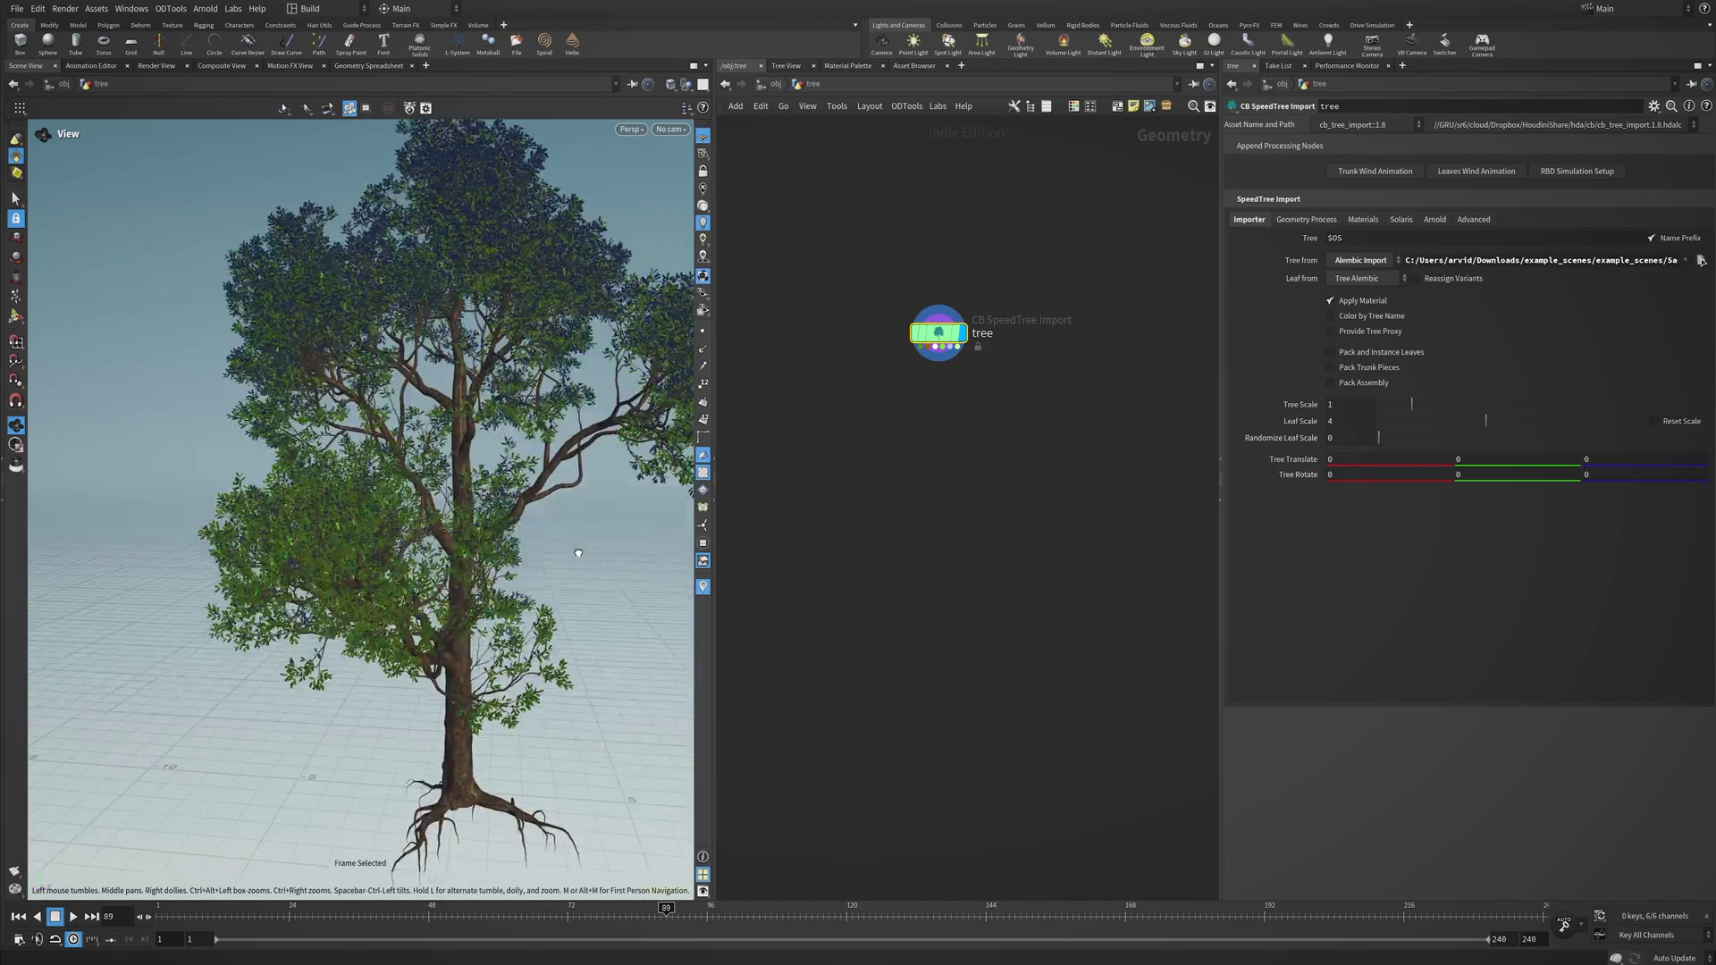
{"action": "left_click_drag", "start_coordinate": [578, 553], "coordinate": [559, 510]}
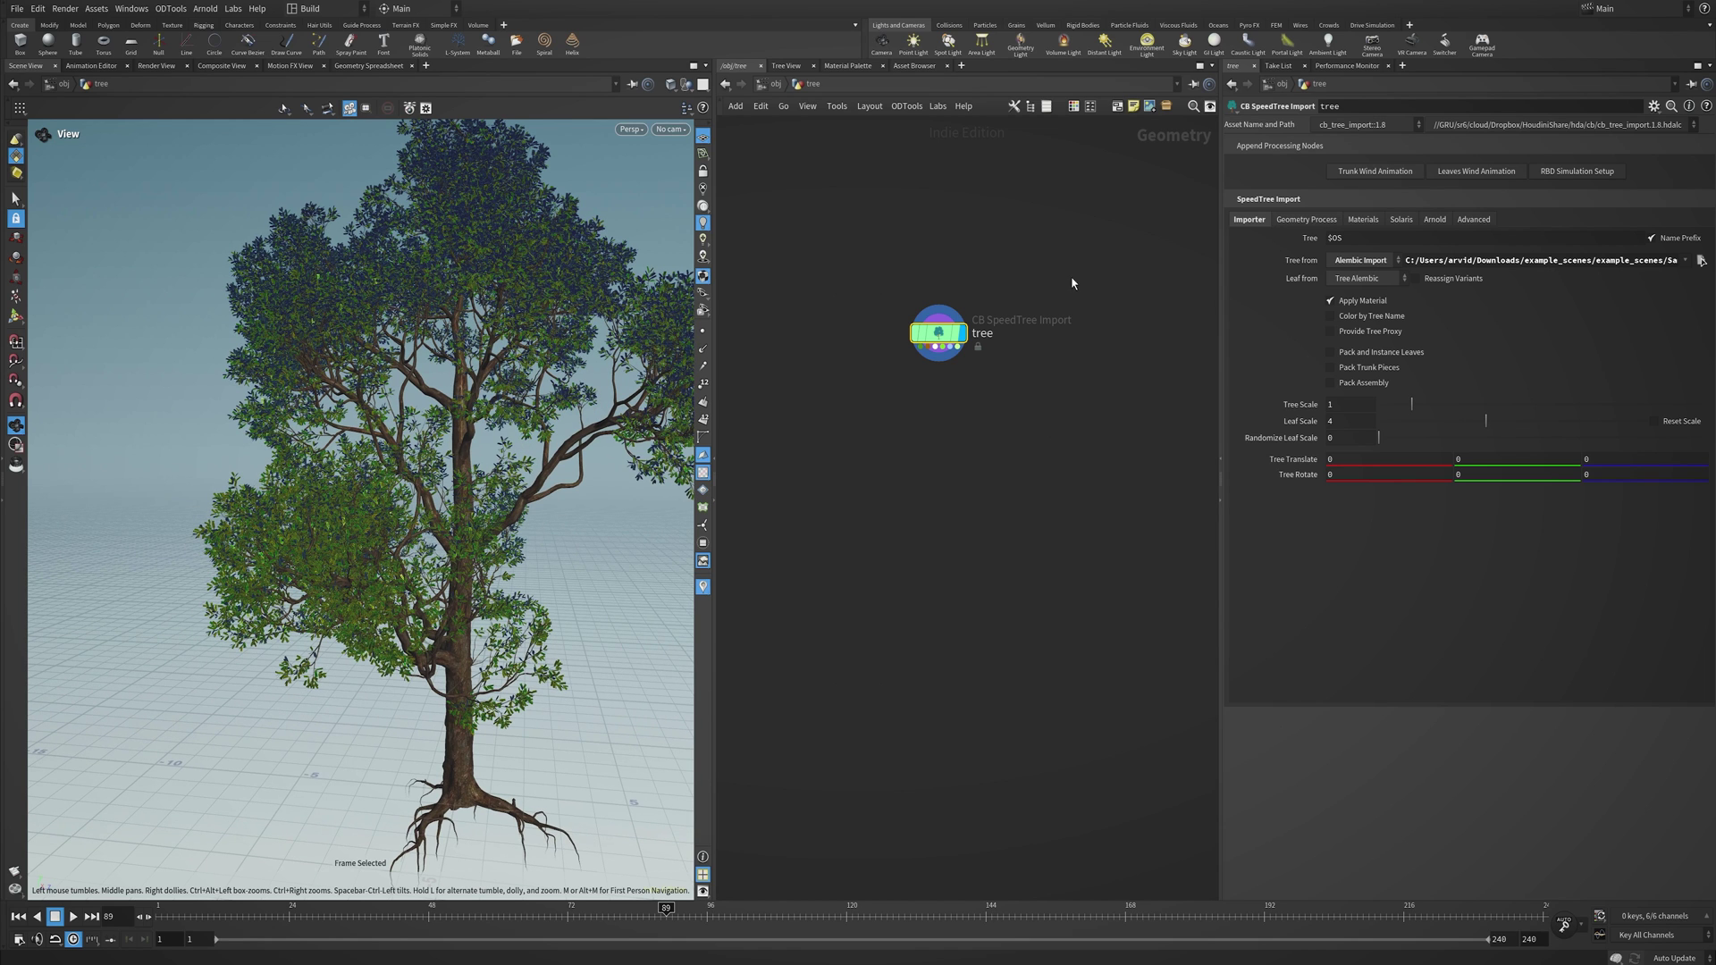
{"action": "left_click_drag", "start_coordinate": [454, 469], "coordinate": [524, 542]}
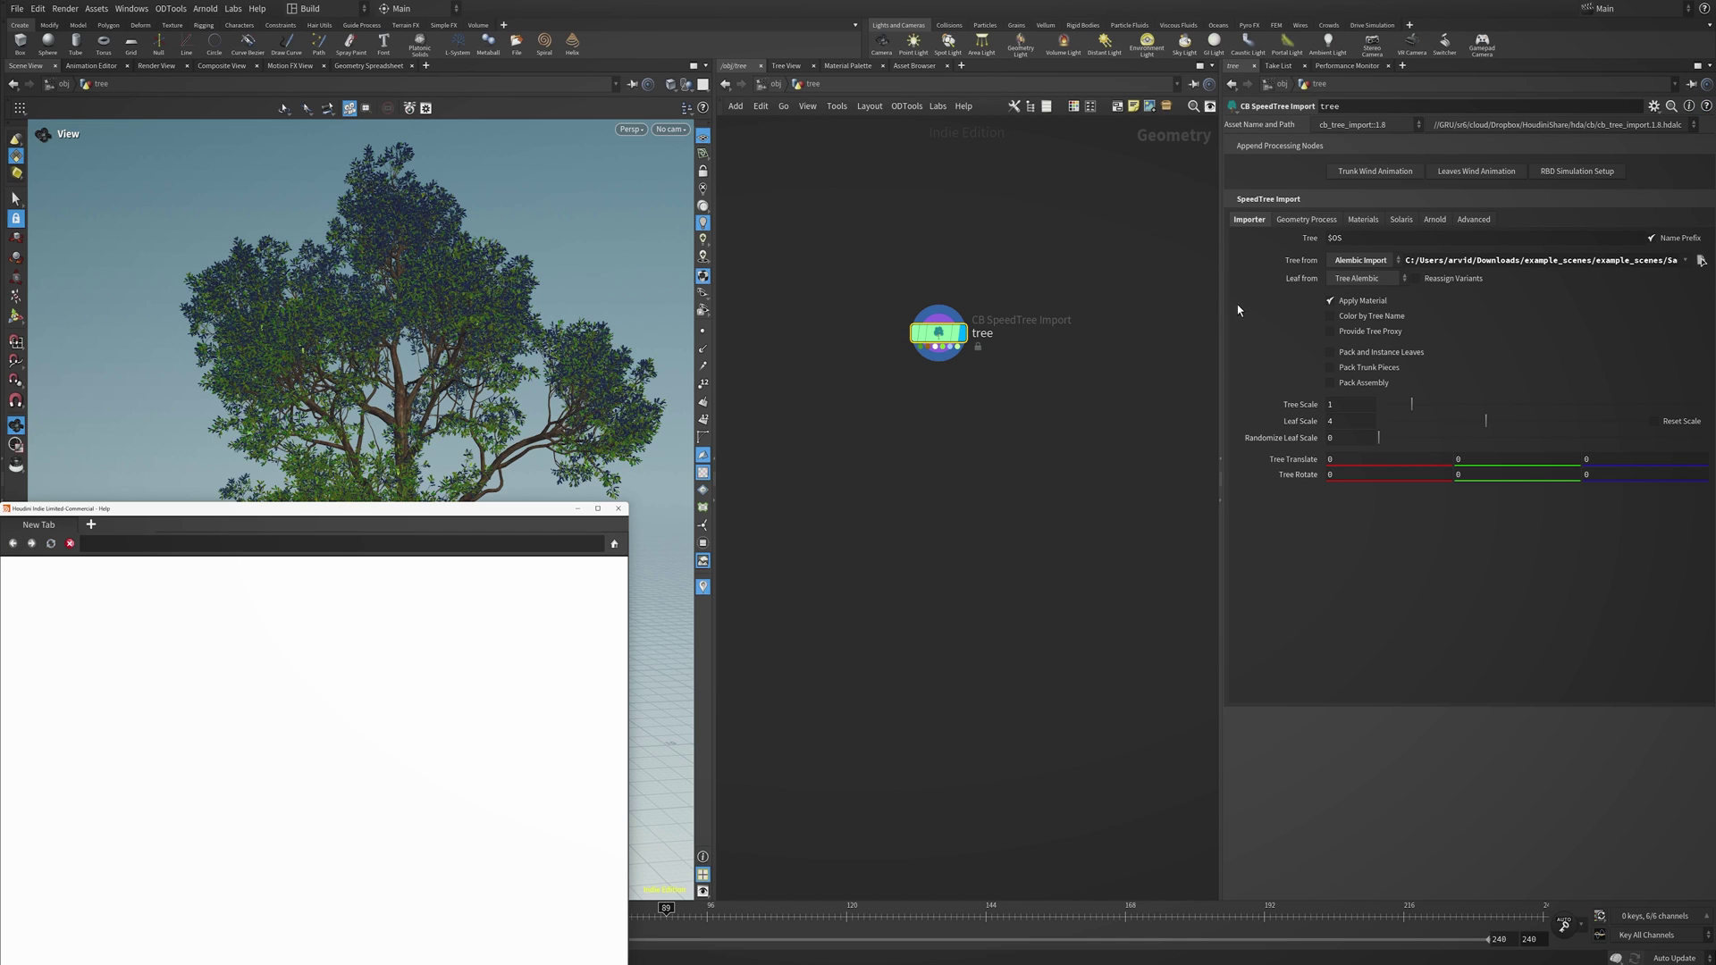
Look through the SpeedTree import node's help page and close it.
{"action": "left_click_drag", "start_coordinate": [459, 514], "coordinate": [1061, 250]}
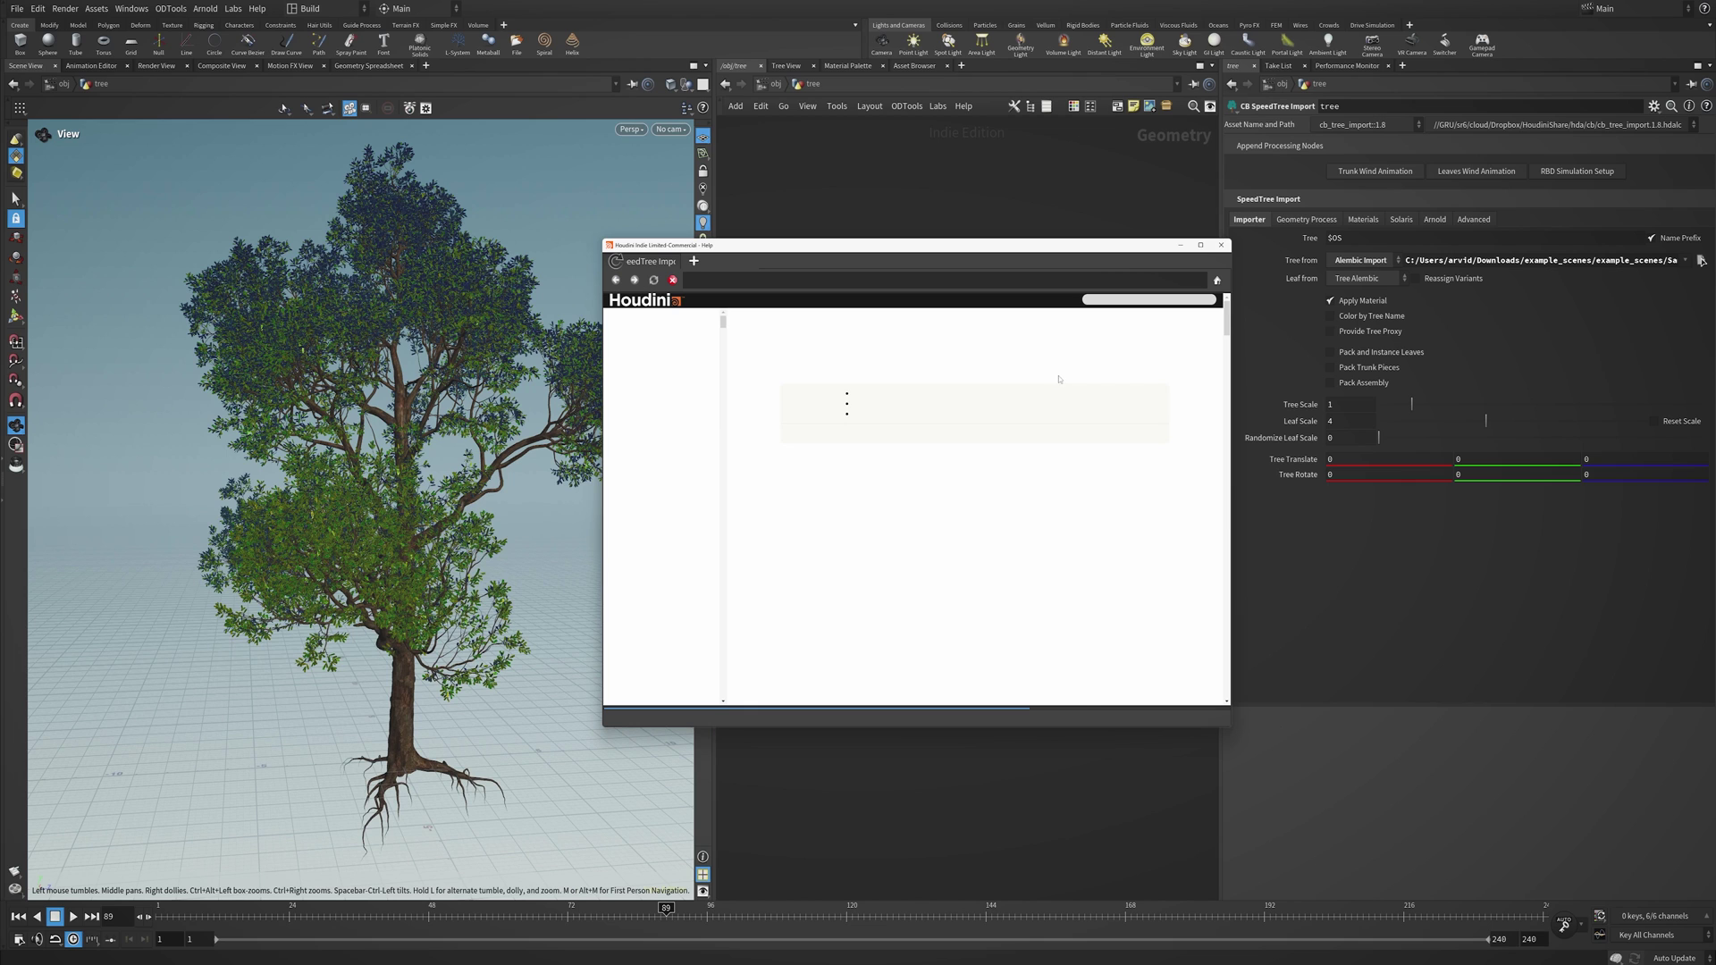
{"action": "left_click_drag", "start_coordinate": [1227, 329], "coordinate": [1229, 632]}
{"action": "left_click", "coordinate": [1222, 247]}
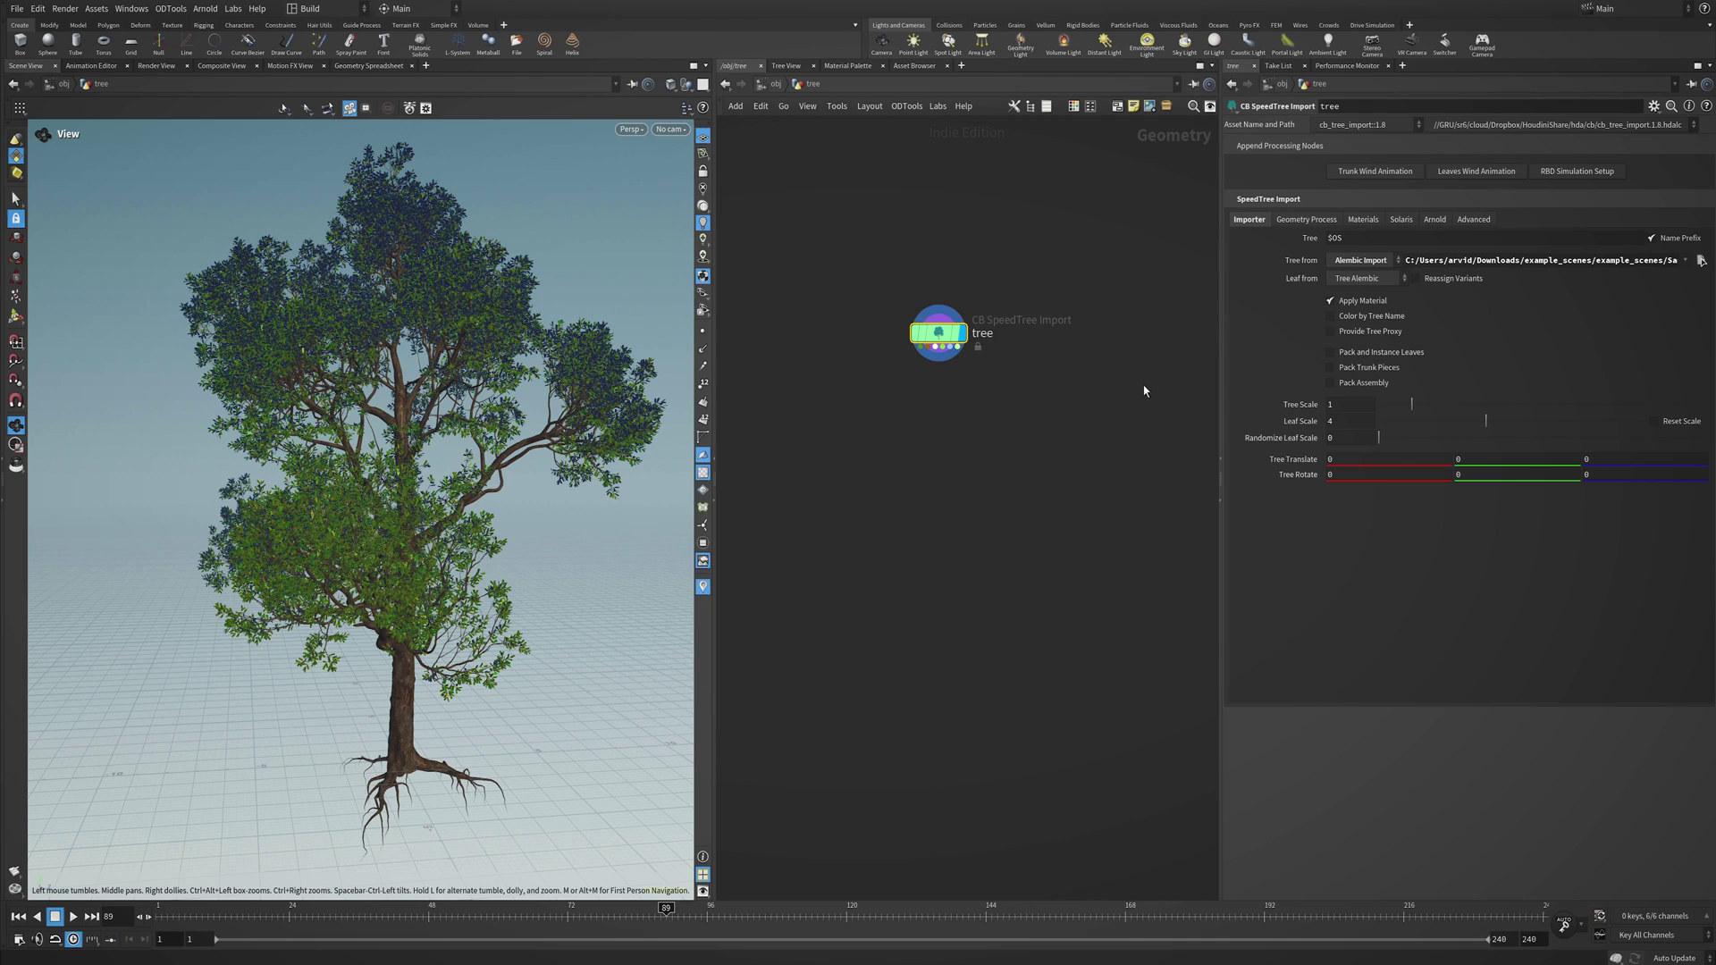
Enable Remove Random Branch Groups in the import node's geometry processing and inspect the thinned tree.
{"action": "left_click", "coordinate": [1305, 220]}
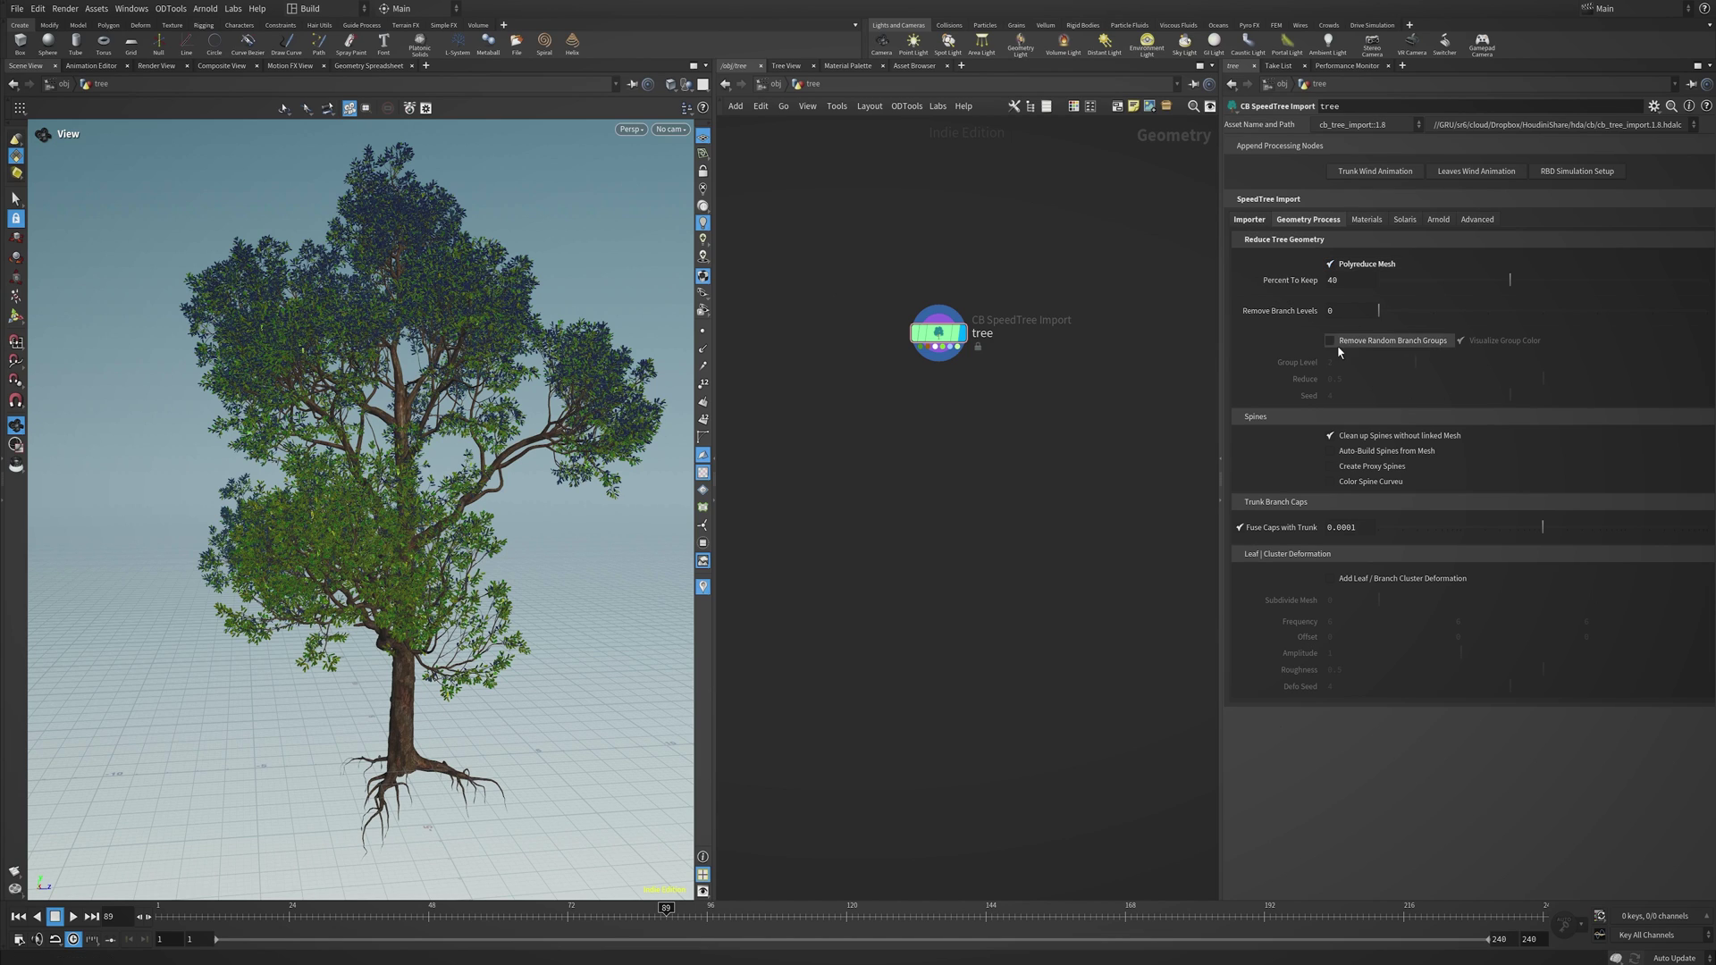
{"action": "left_click", "coordinate": [1387, 340]}
{"action": "left_click_drag", "start_coordinate": [470, 468], "coordinate": [398, 477]}
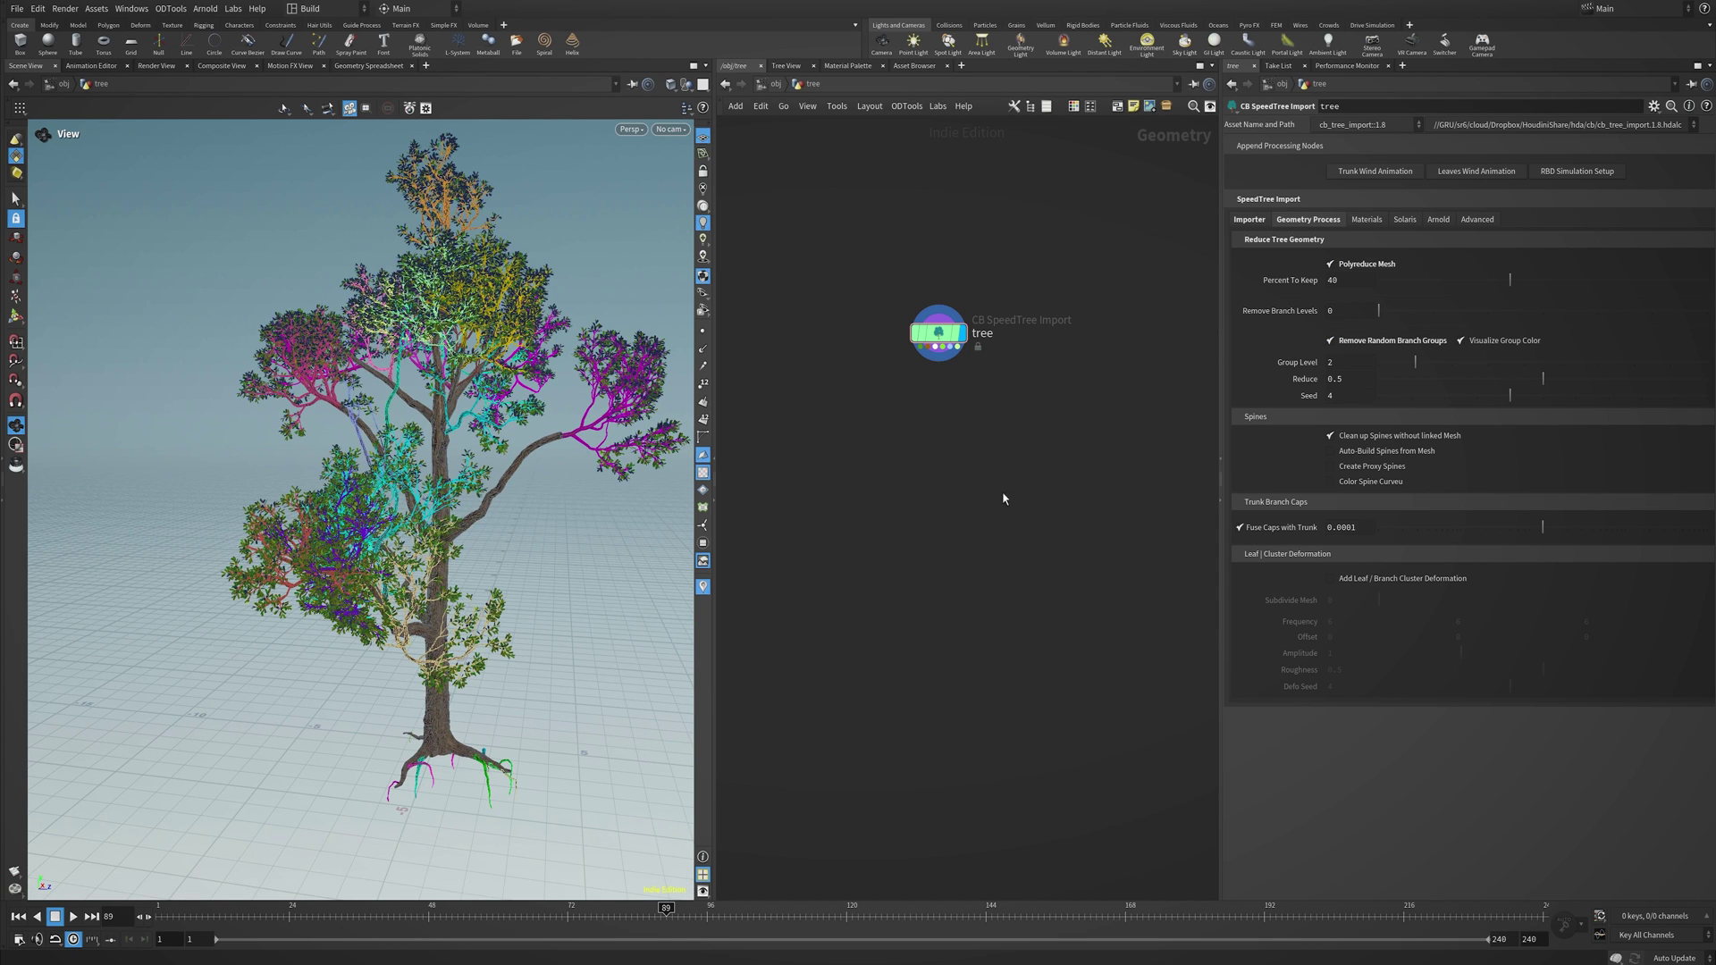
{"action": "left_click_drag", "start_coordinate": [558, 522], "coordinate": [579, 592]}
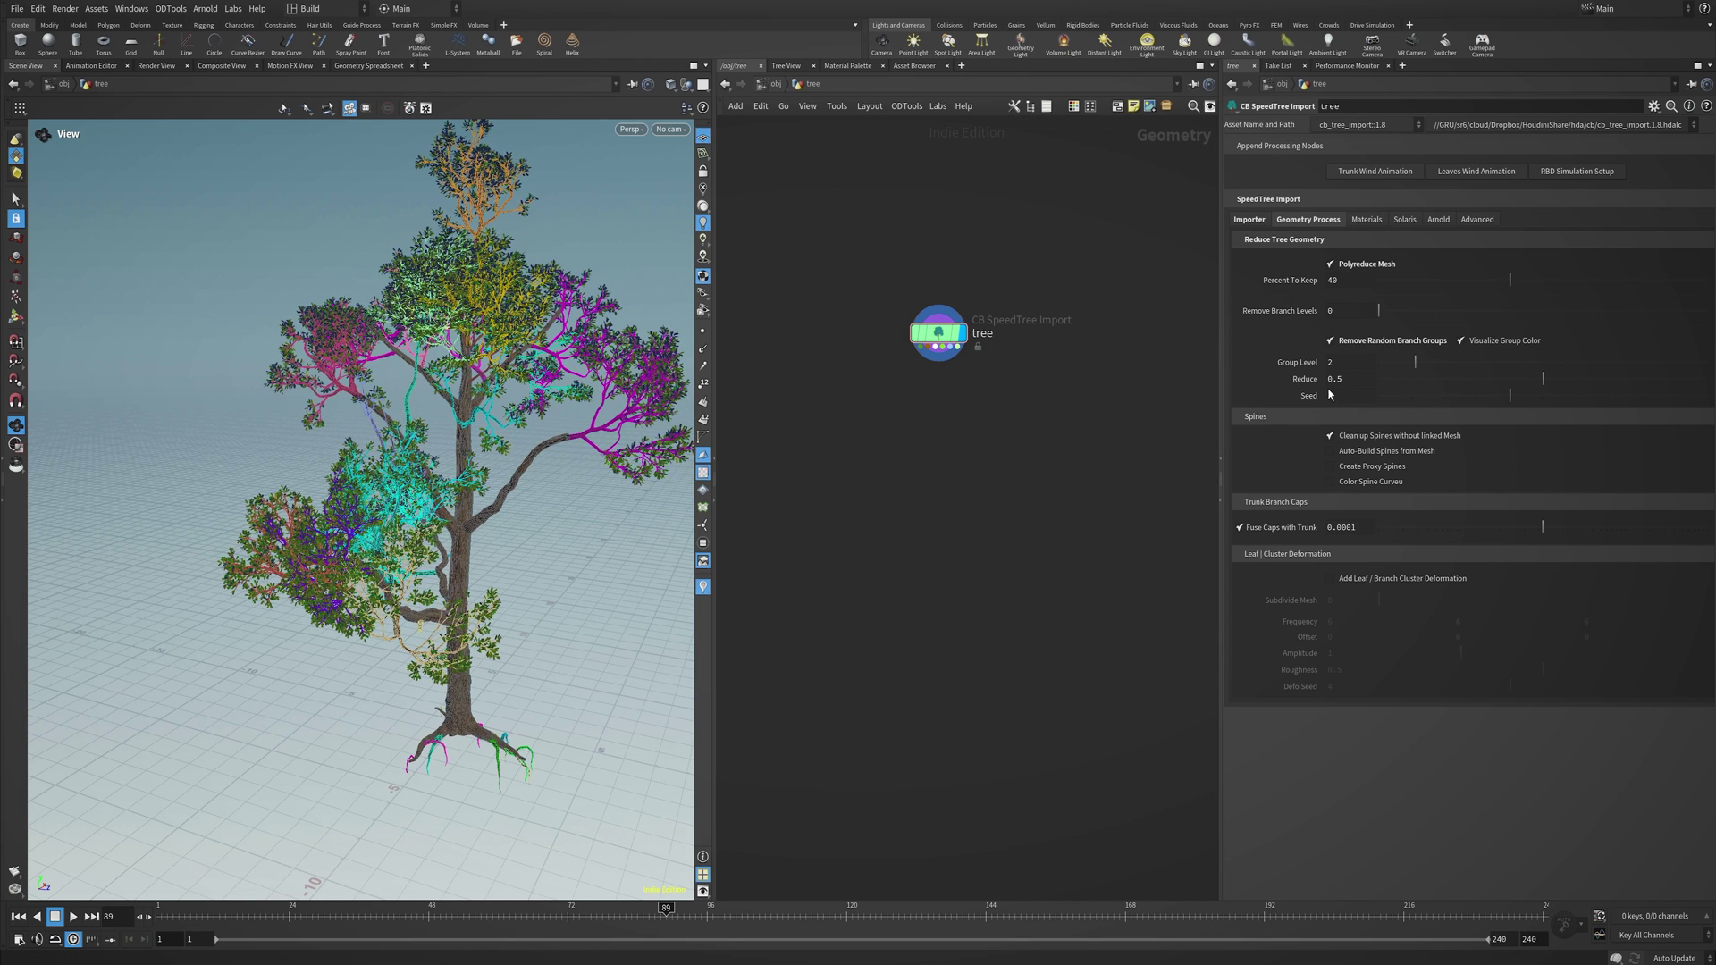
Turn off the group color visualization and set the random branch Reduce value to 0.785.
{"action": "left_click", "coordinate": [1479, 342]}
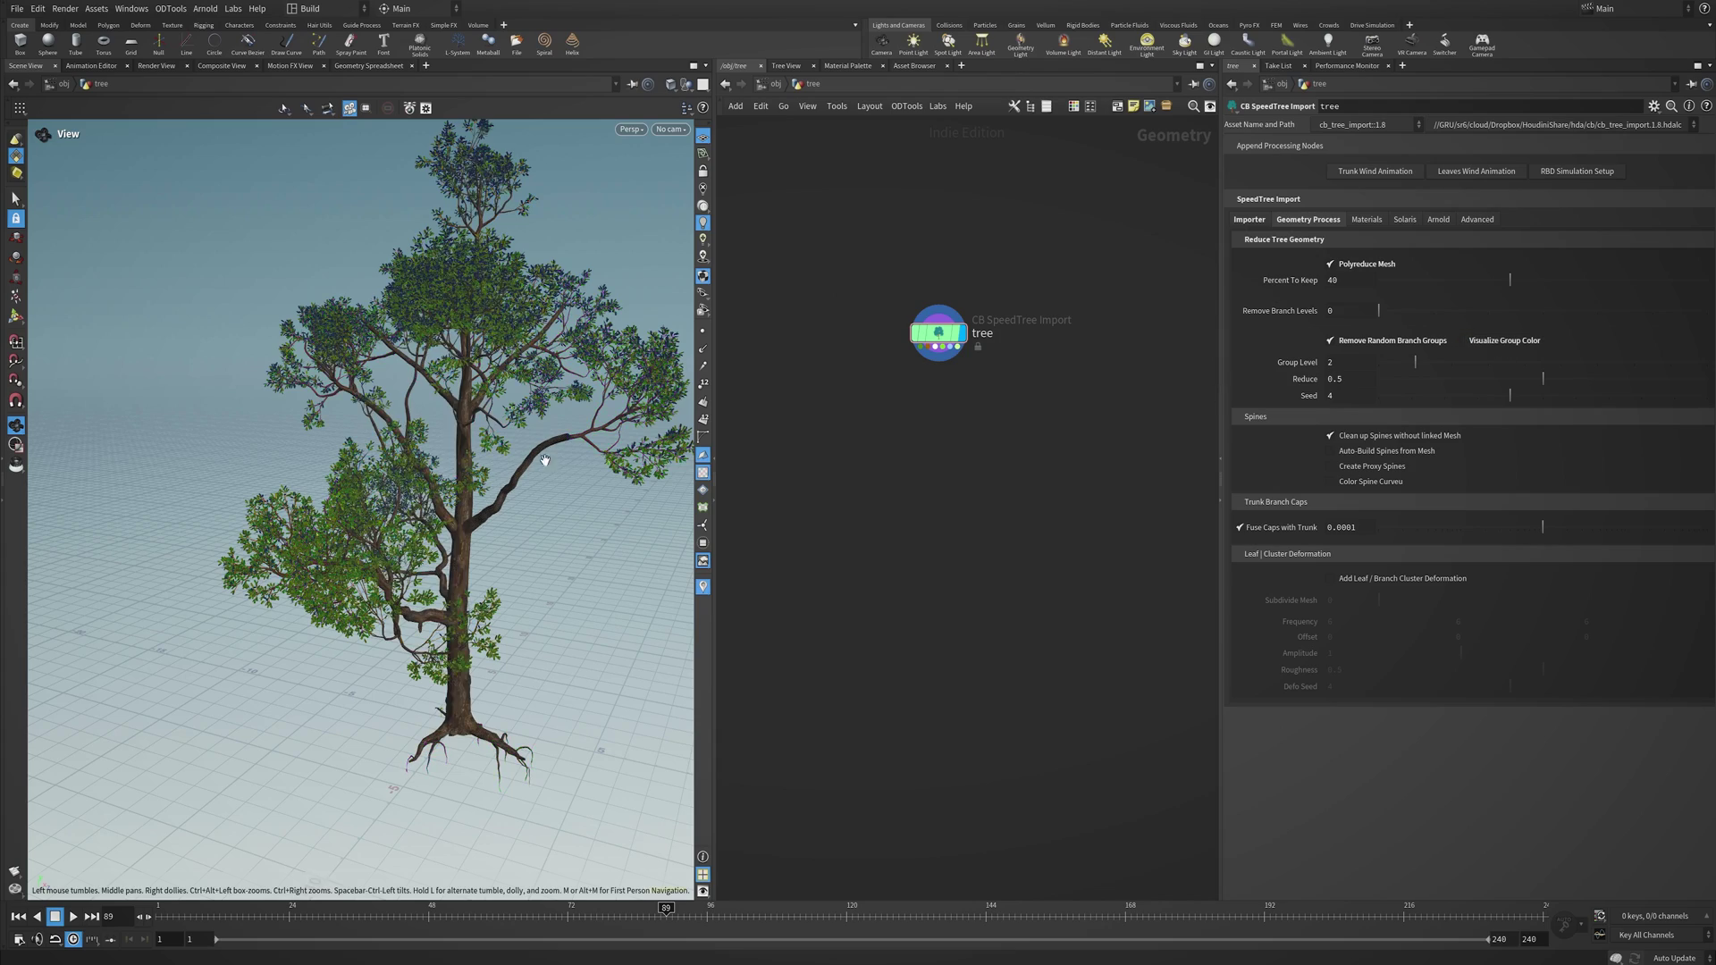
{"action": "left_click_drag", "start_coordinate": [604, 527], "coordinate": [607, 464]}
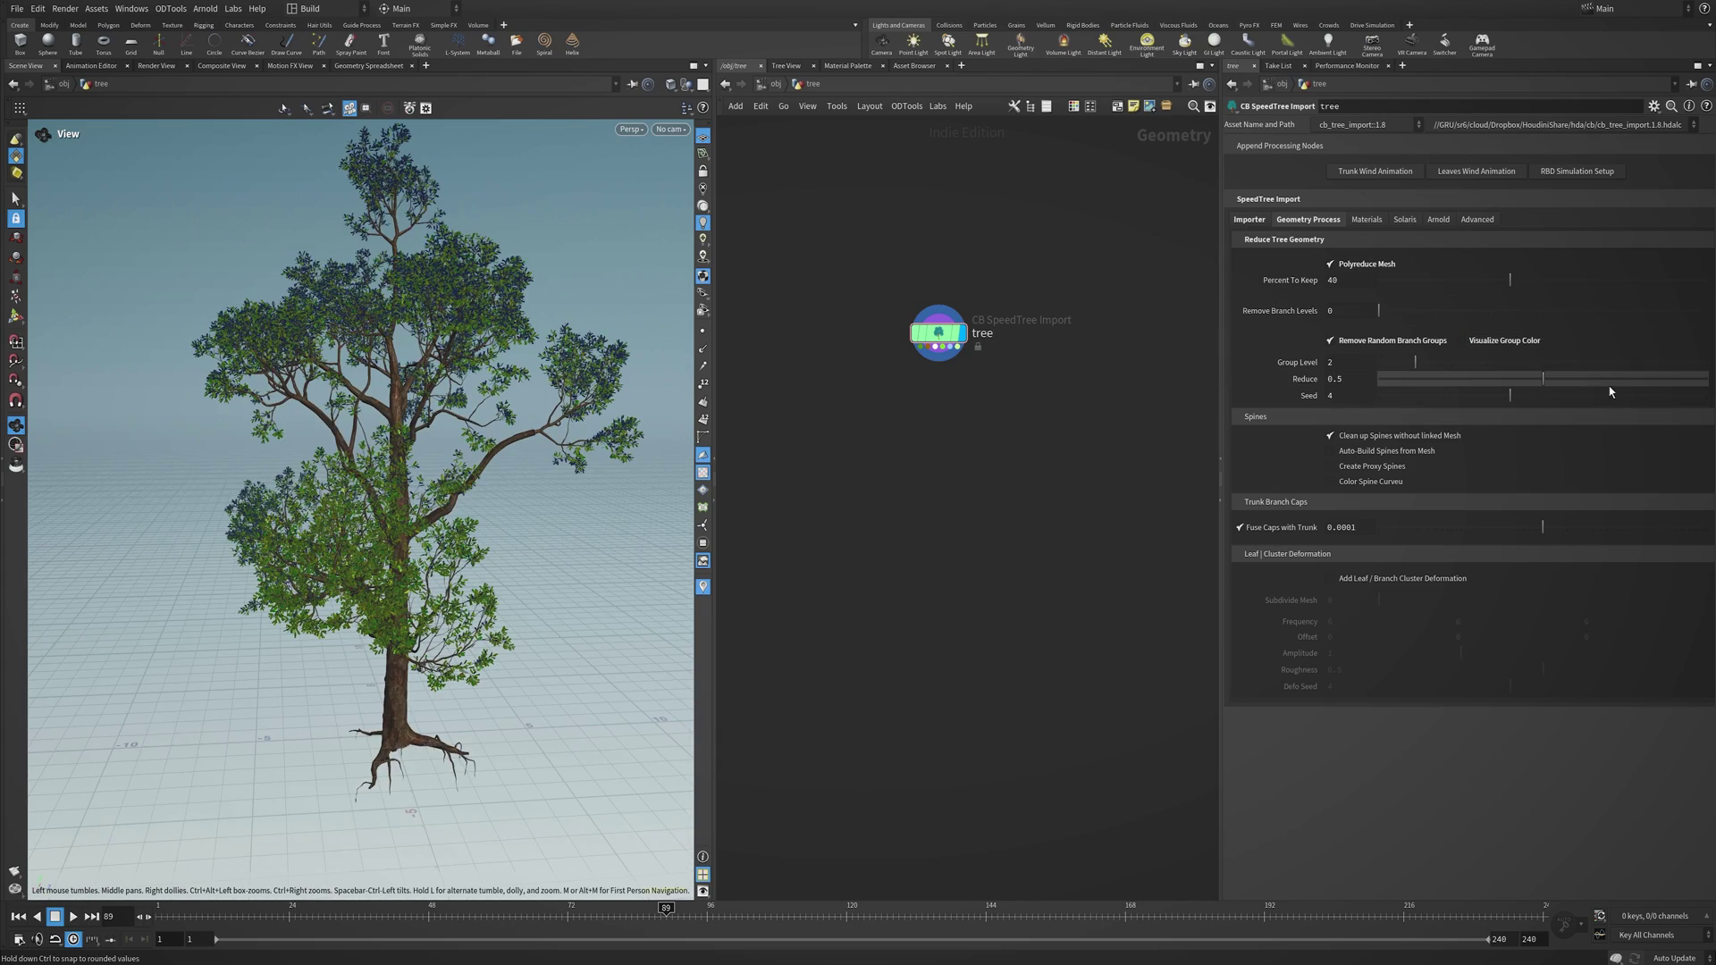
{"action": "left_click_drag", "start_coordinate": [1601, 378], "coordinate": [1637, 379]}
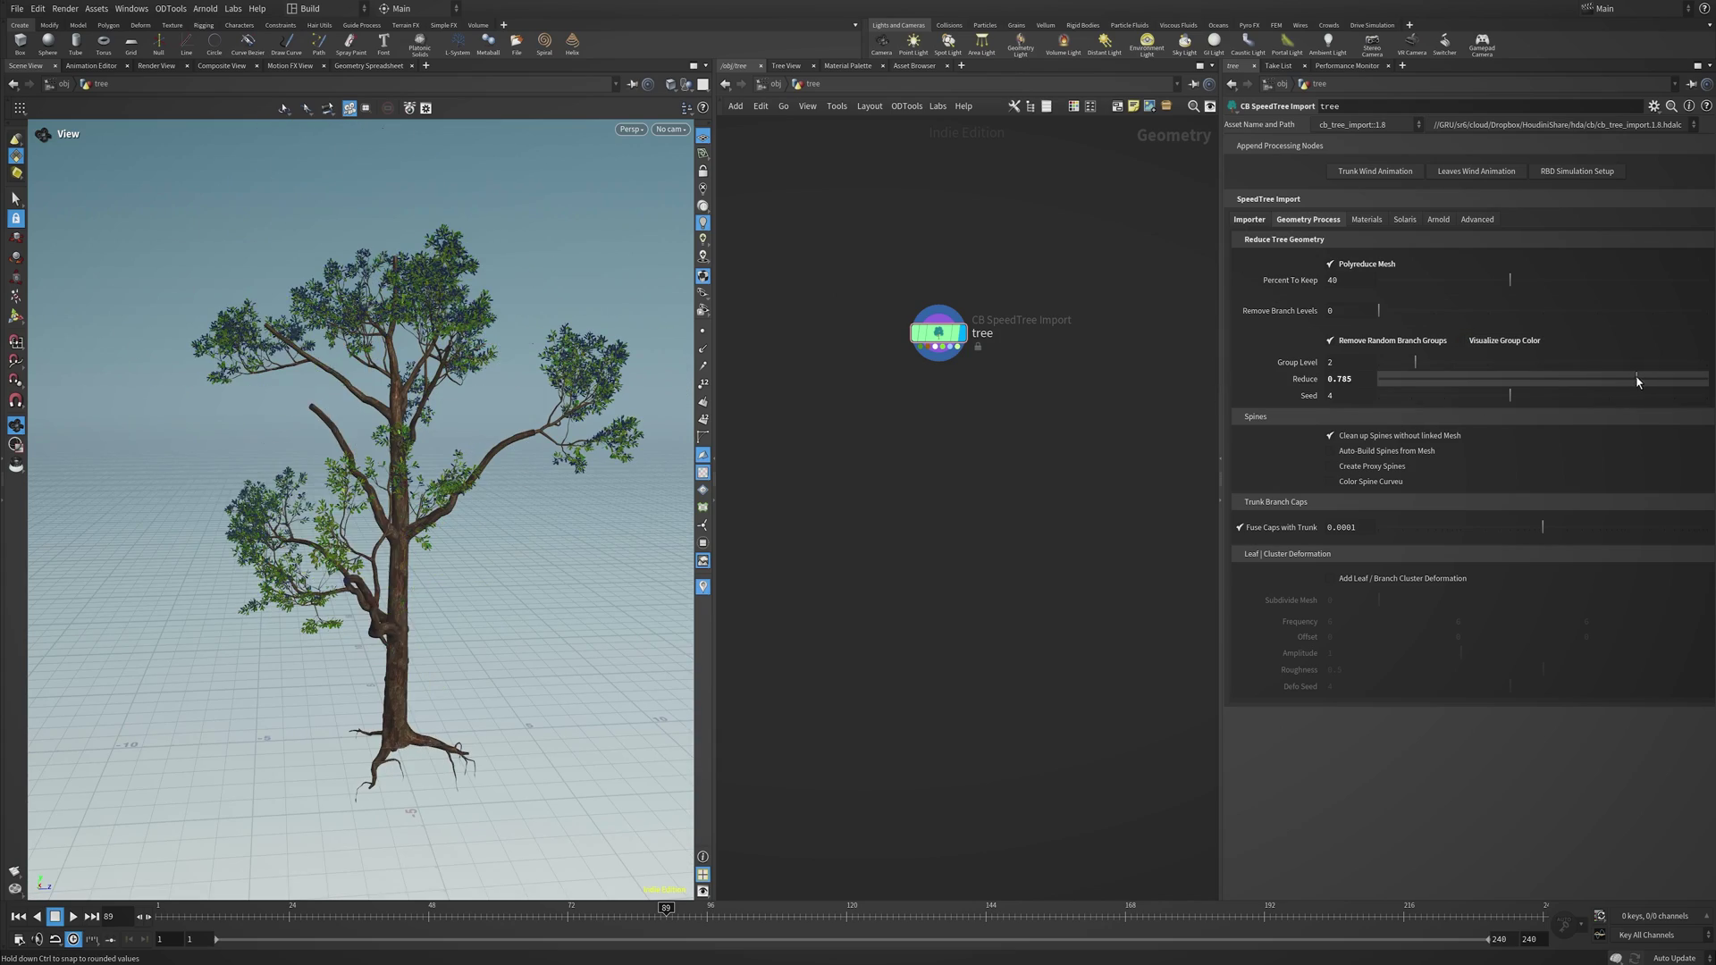
{"action": "left_click_drag", "start_coordinate": [459, 452], "coordinate": [588, 436]}
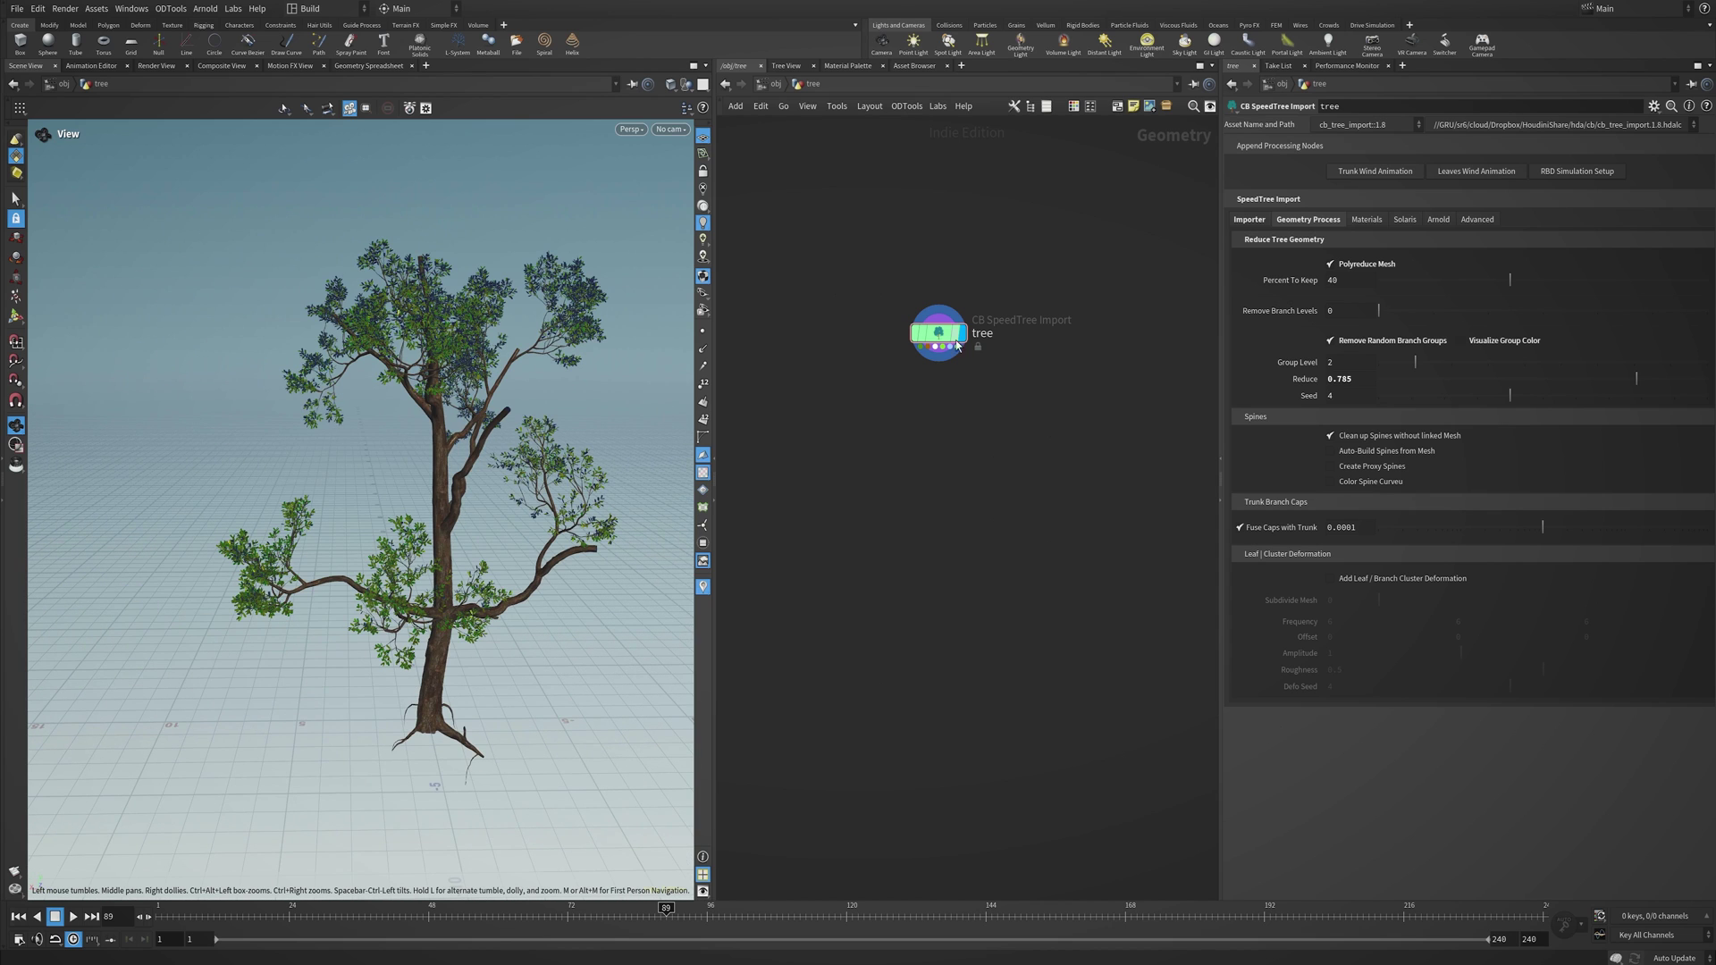
Append a Trunk Wind Animation node, playing it from frame 1, and enable Static Trunk Roots on it.
{"action": "key", "text": "ctrl+Up"}
{"action": "left_click", "coordinate": [1375, 173]}
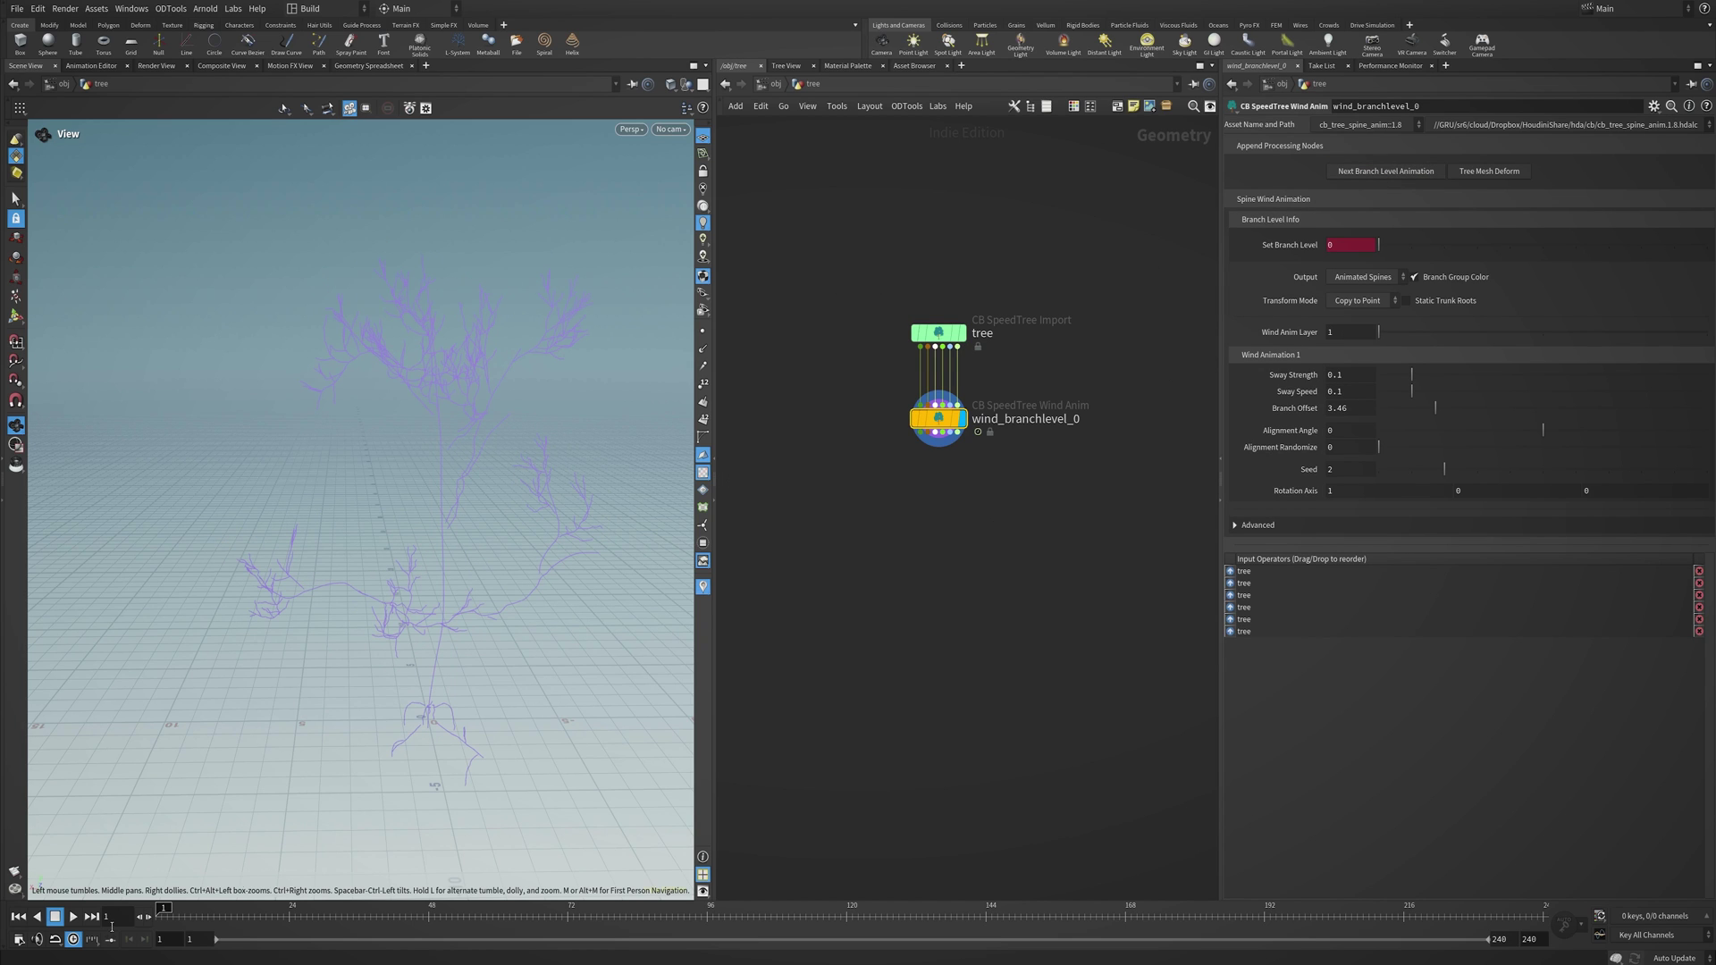
{"action": "left_click", "coordinate": [74, 916]}
{"action": "left_click_drag", "start_coordinate": [367, 624], "coordinate": [563, 523]}
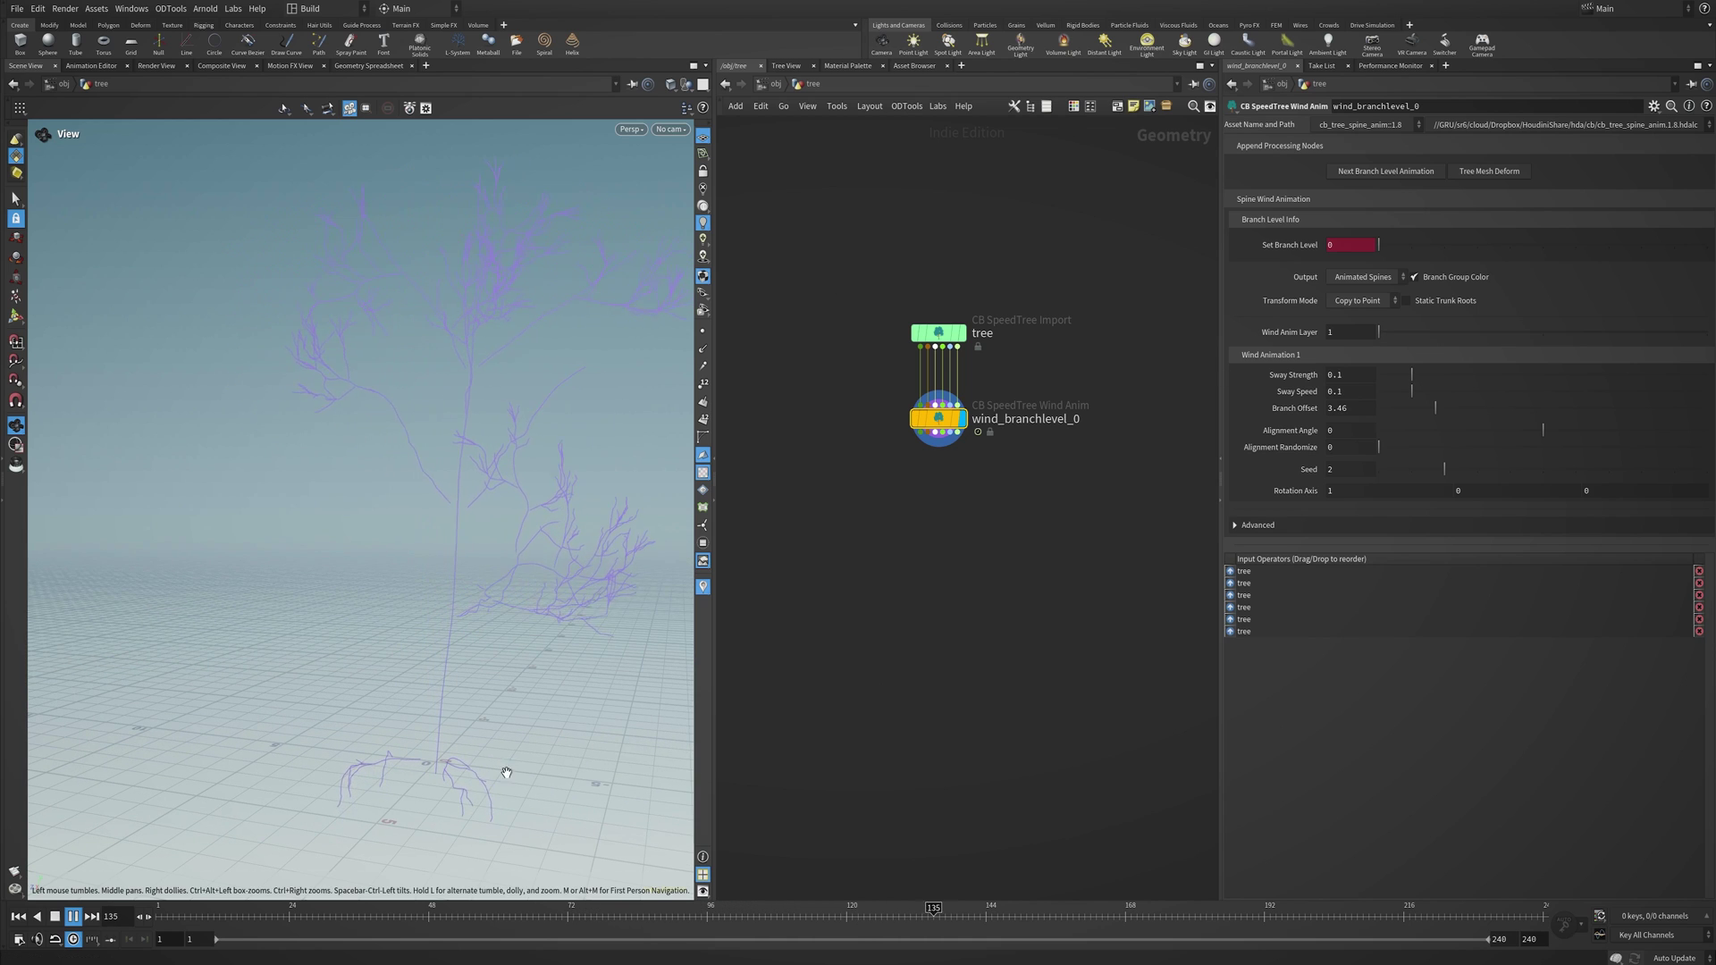
{"action": "left_click", "coordinate": [1406, 301]}
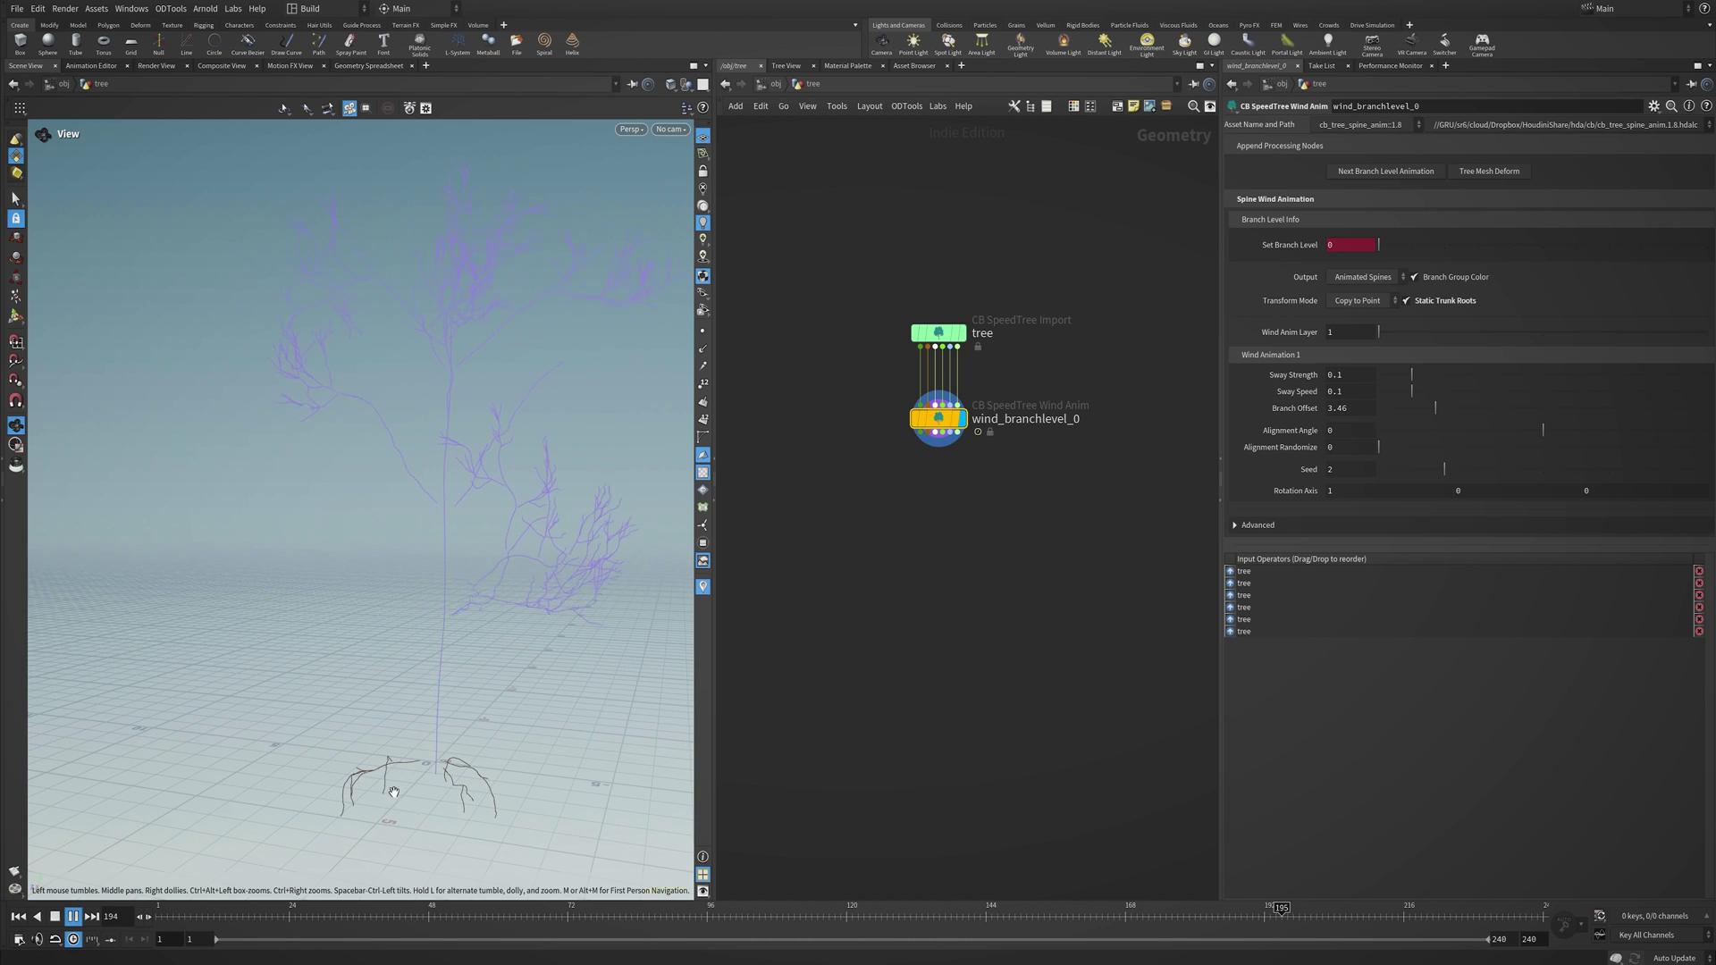
Append the next branch level's wind animation node and set its Sway Strength to 0.033.
{"action": "left_click_drag", "start_coordinate": [1412, 375], "coordinate": [1400, 375]}
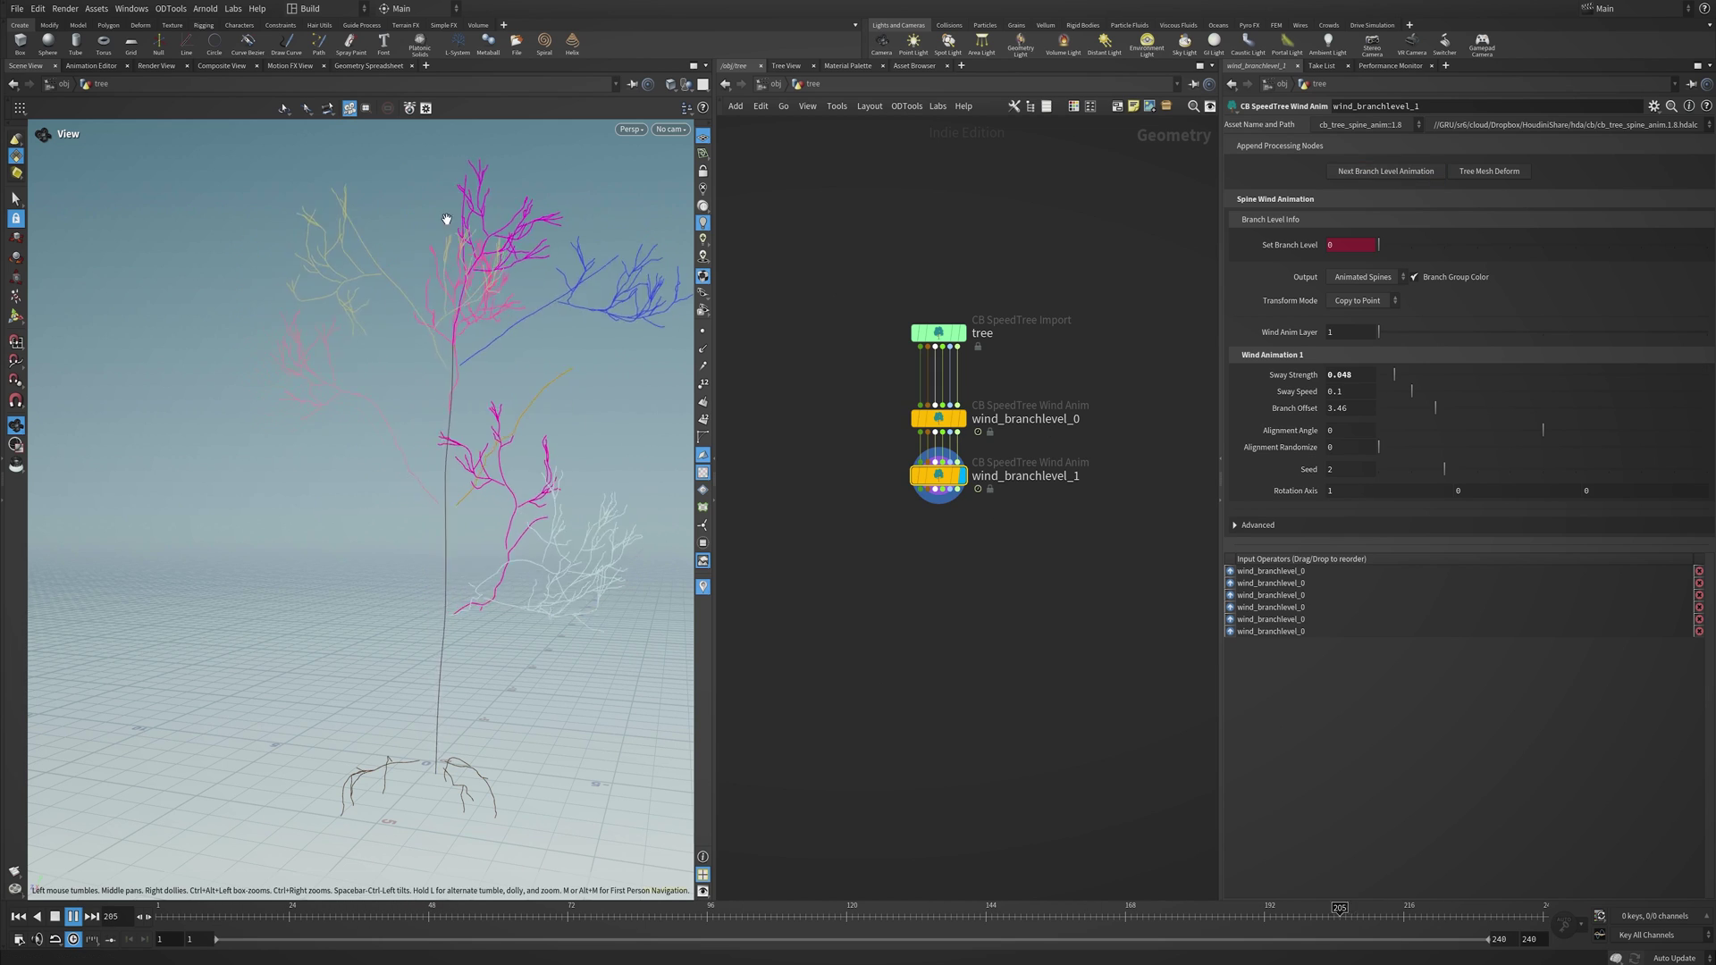
{"action": "left_click_drag", "start_coordinate": [1394, 375], "coordinate": [1389, 375]}
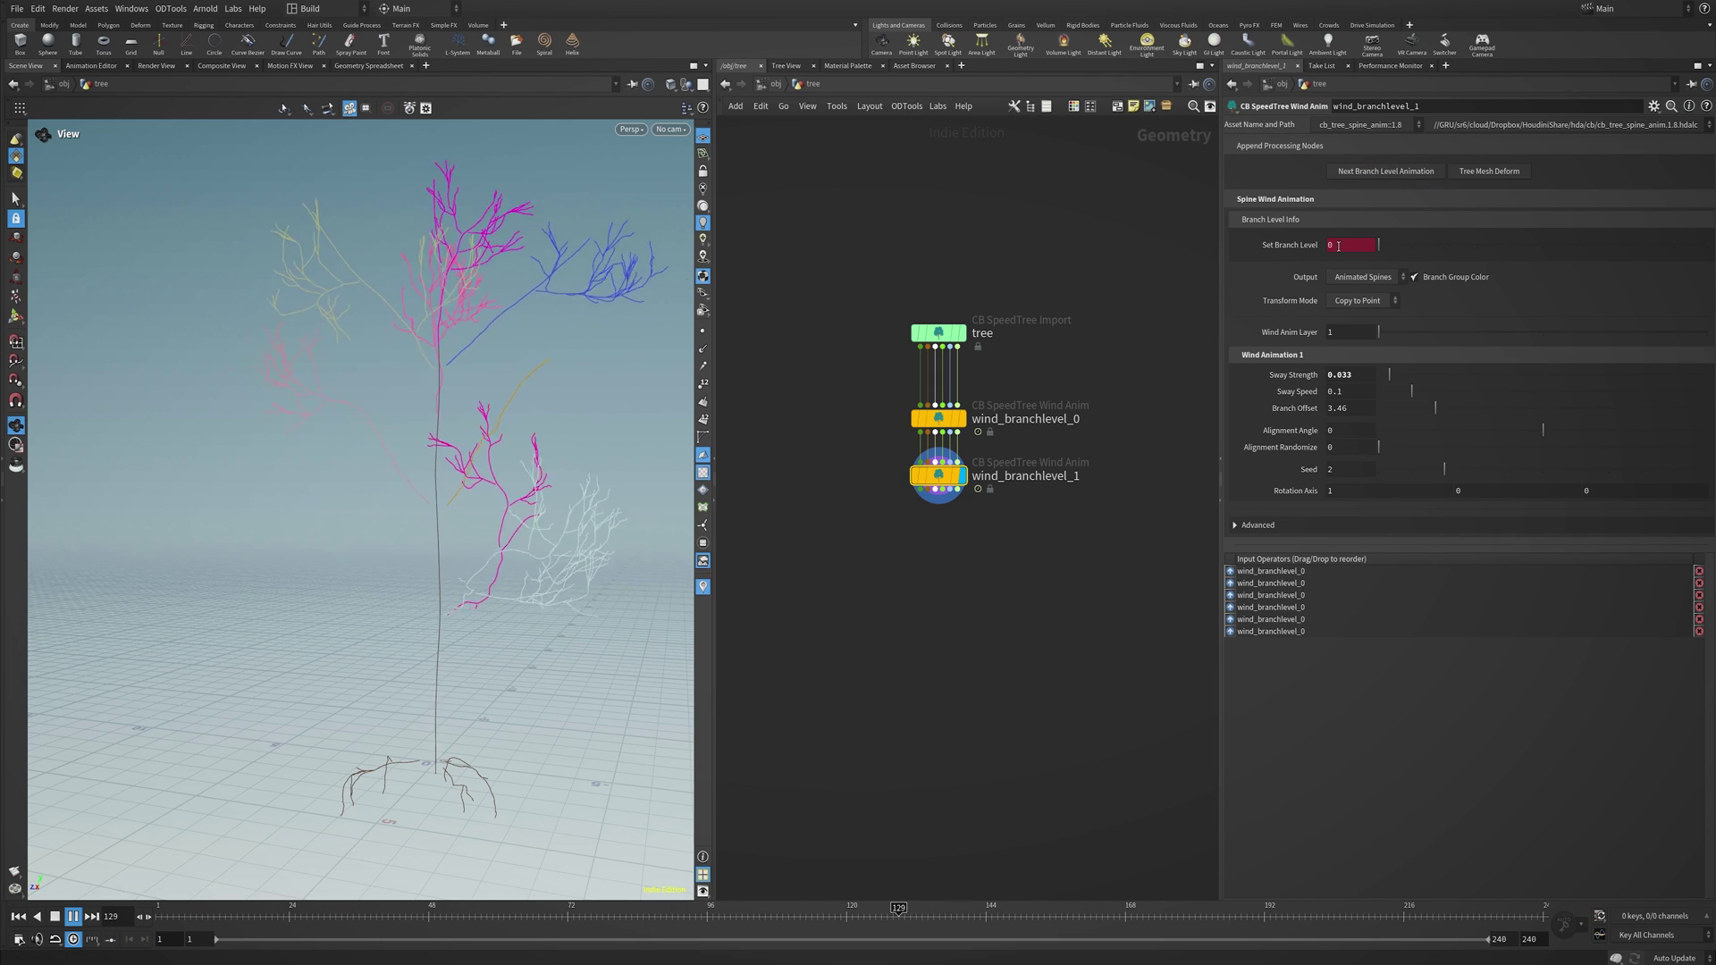
{"action": "left_click", "coordinate": [939, 474]}
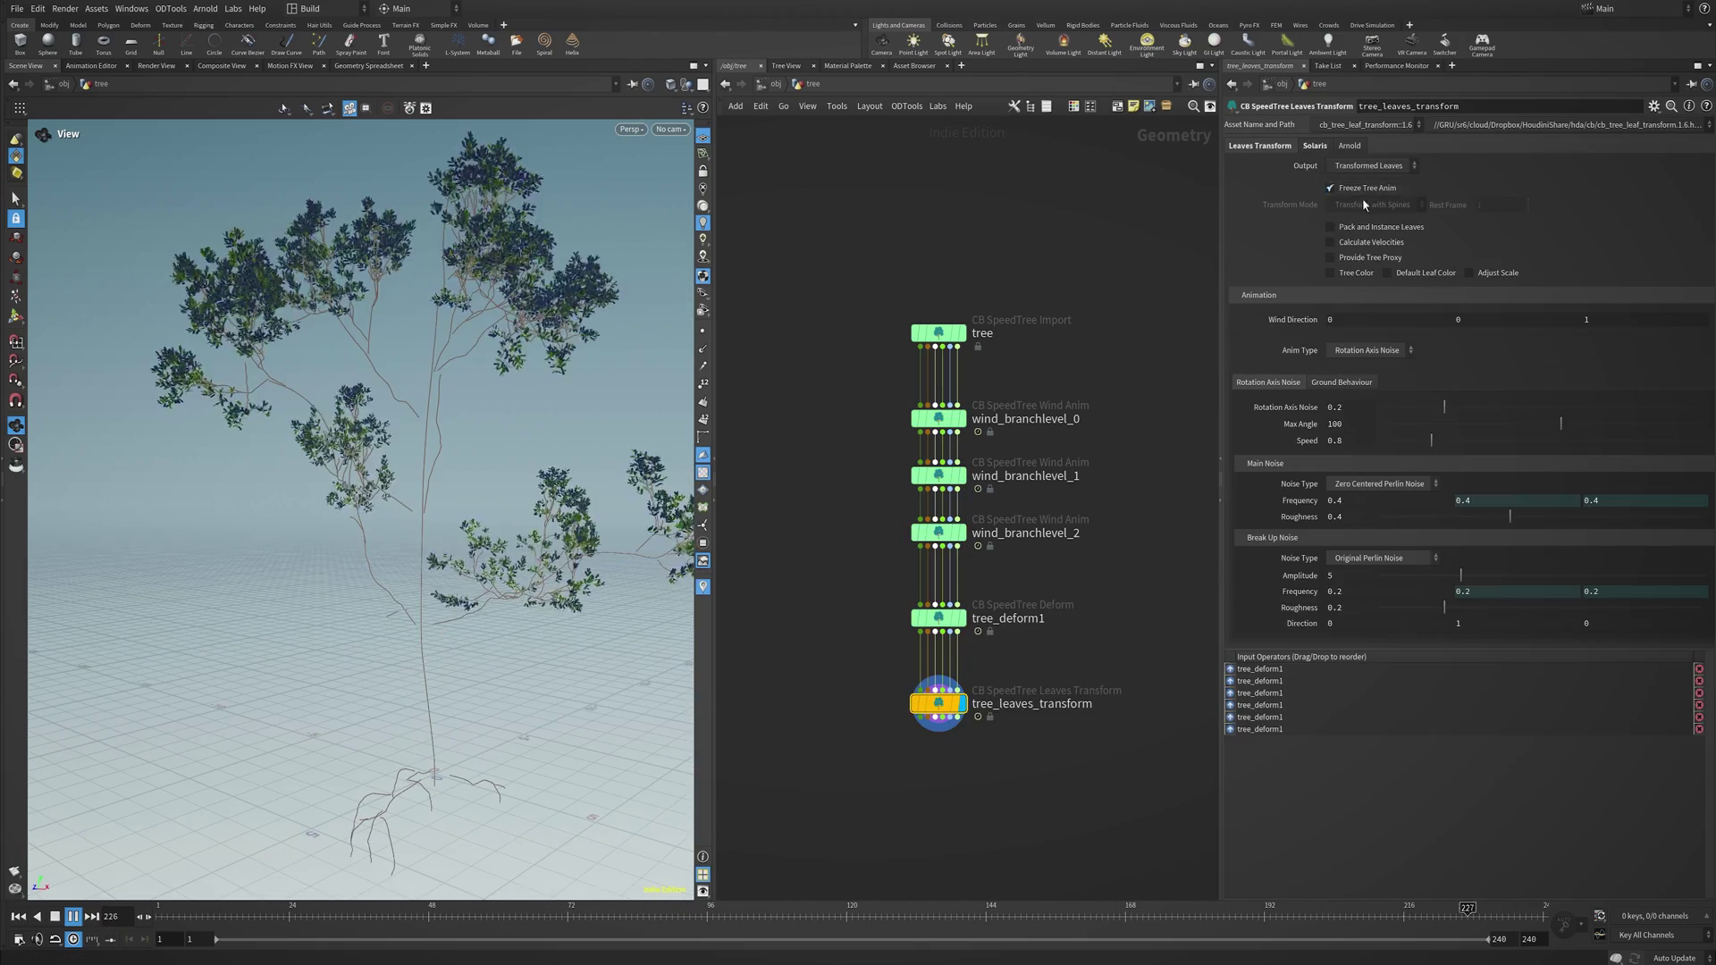
Set the leaves transform node's output to Entire Tree and turn off Freeze Tree Anim.
{"action": "left_click", "coordinate": [1372, 166]}
{"action": "left_click", "coordinate": [1376, 192]}
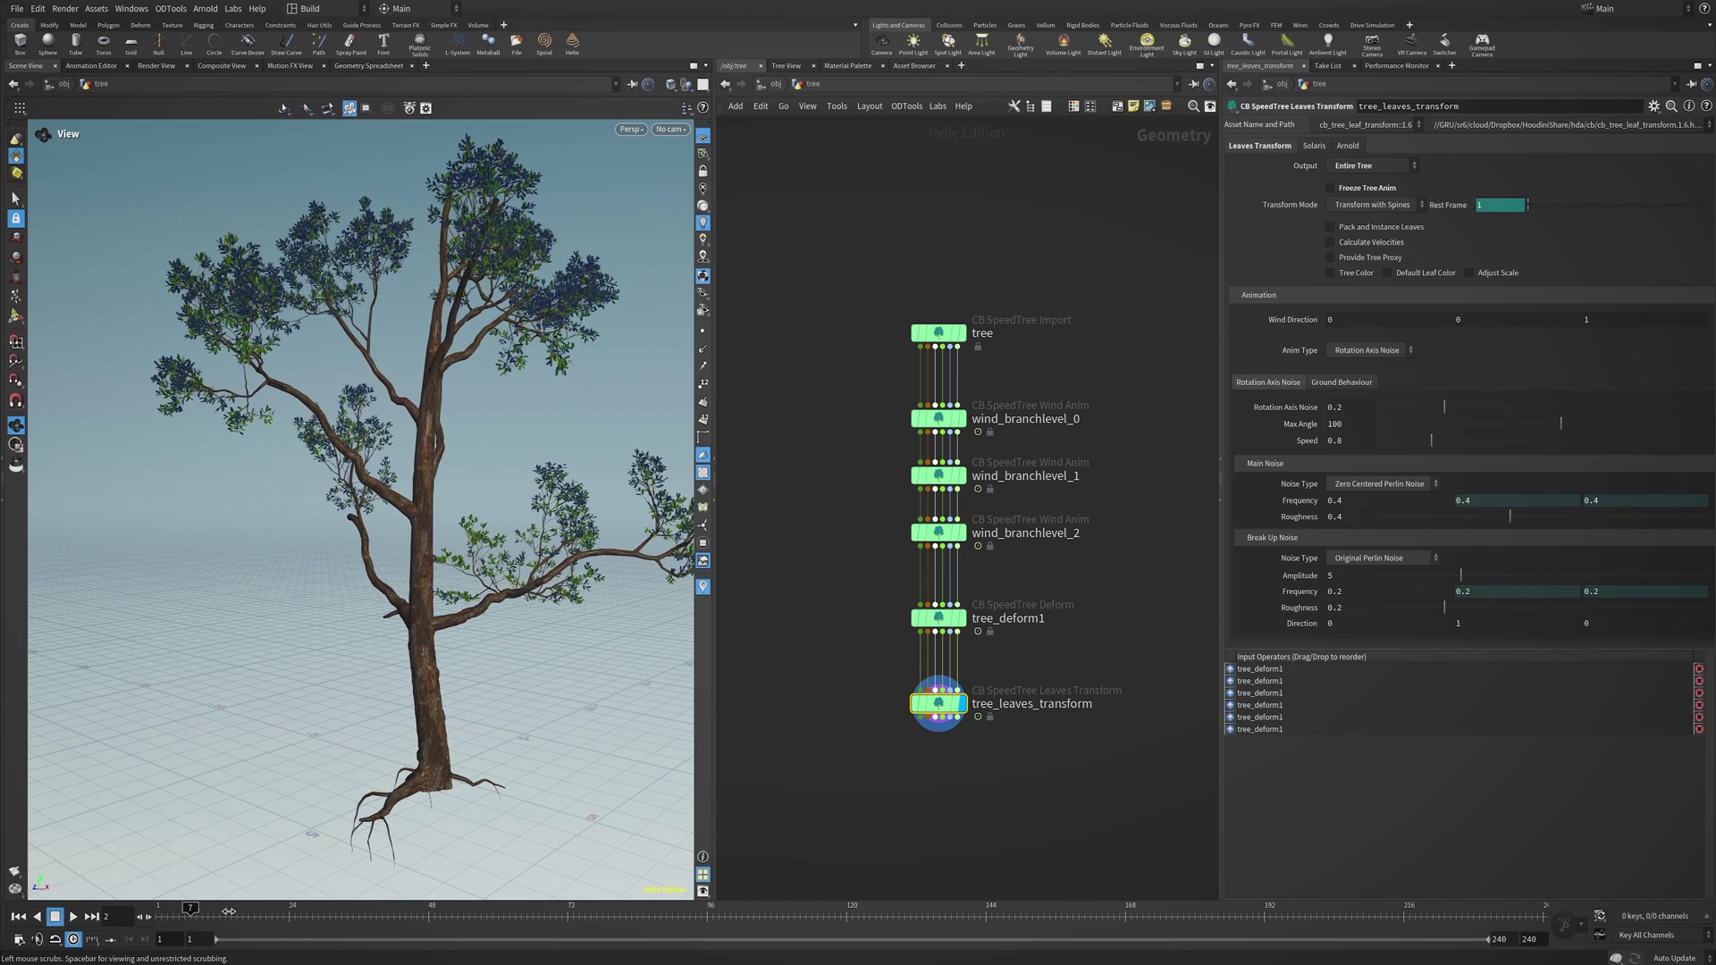
Disable Remove Random Branch Groups on the import node, play the full tree's animation, and re-enable the option.
{"action": "left_click", "coordinate": [981, 334]}
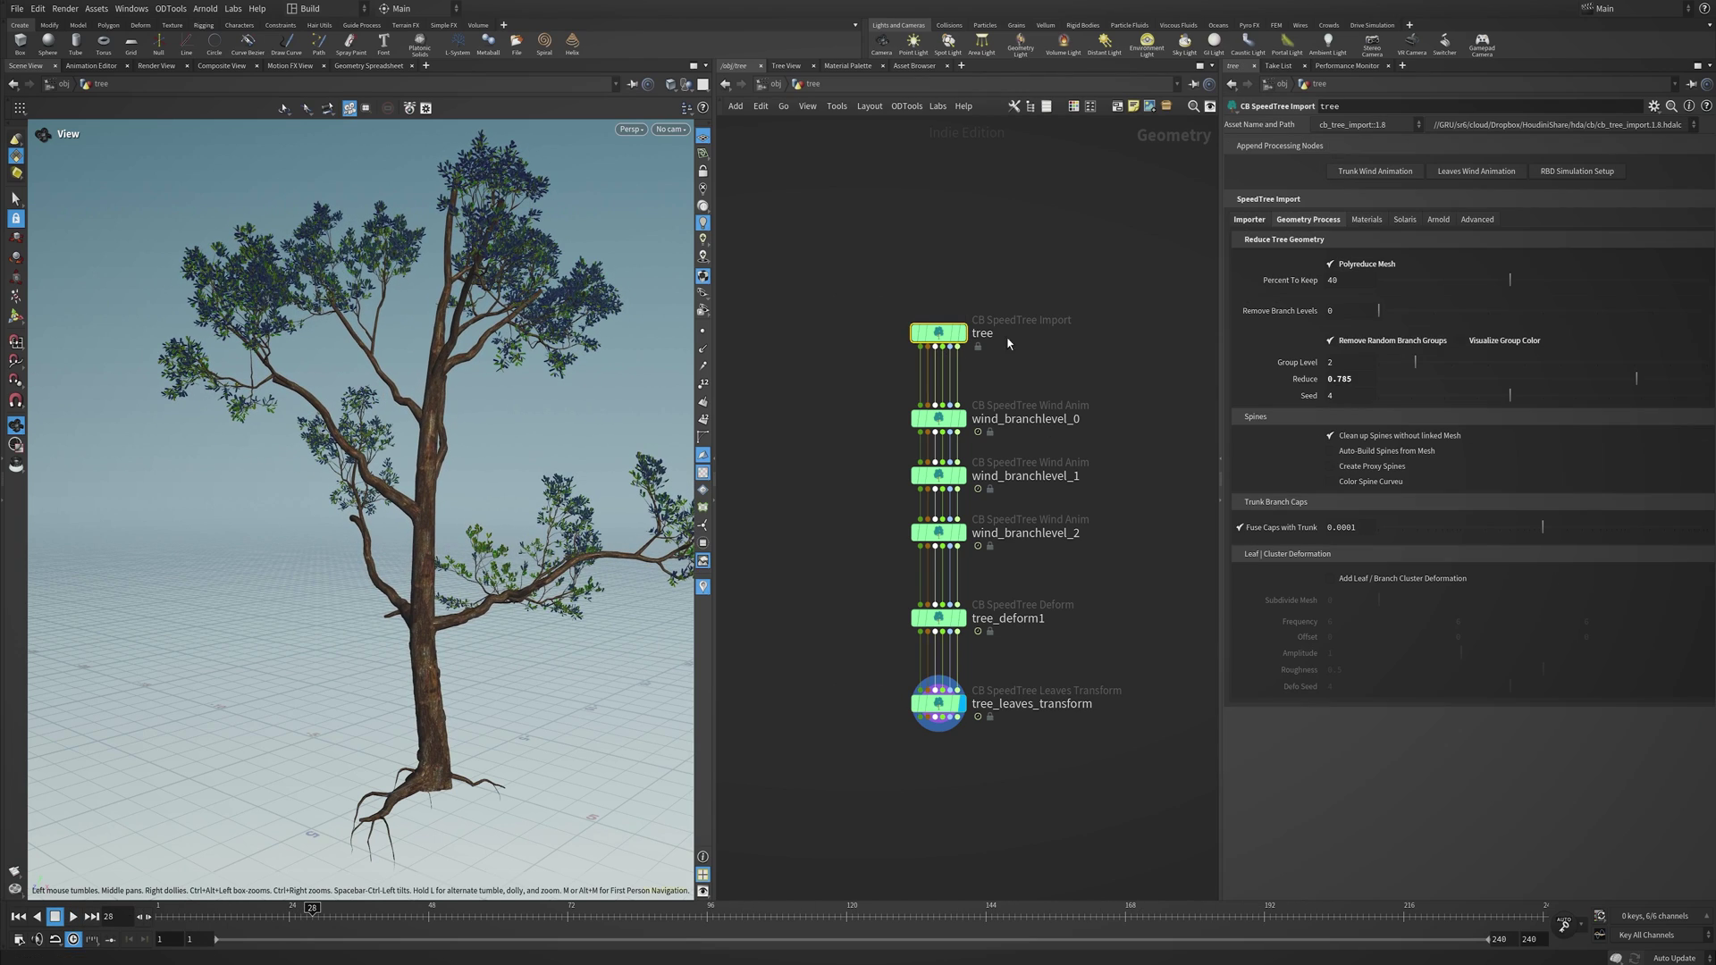
{"action": "left_click", "coordinate": [1389, 341]}
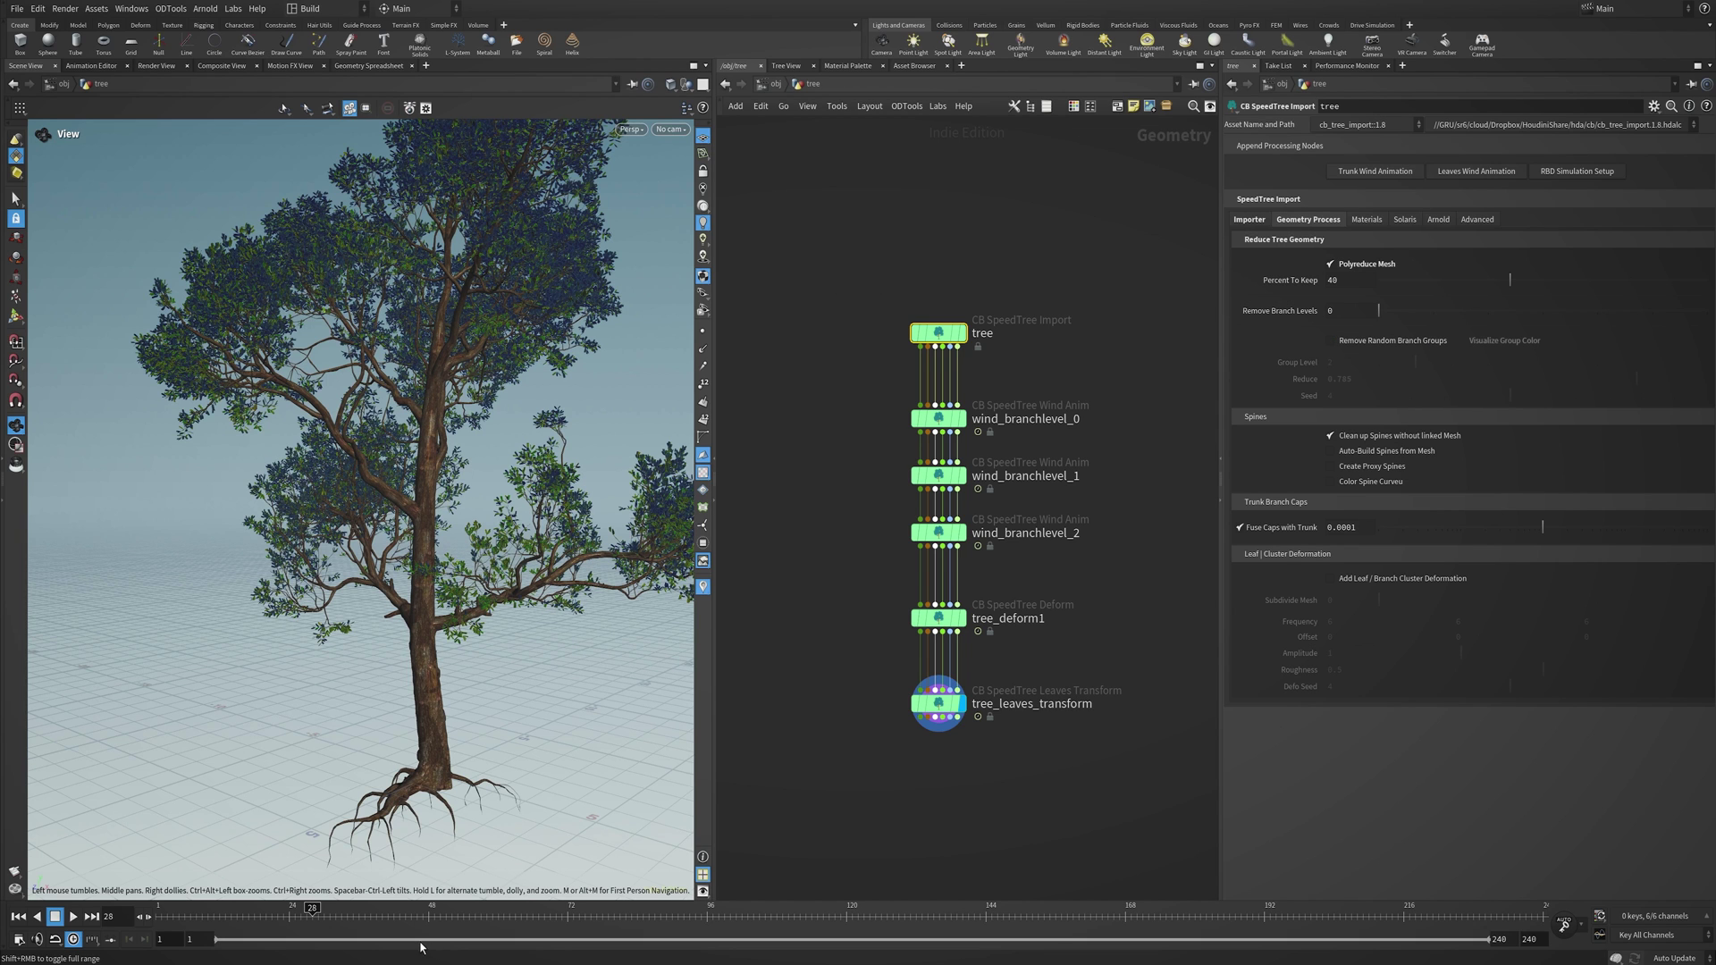
{"action": "left_click", "coordinate": [74, 917]}
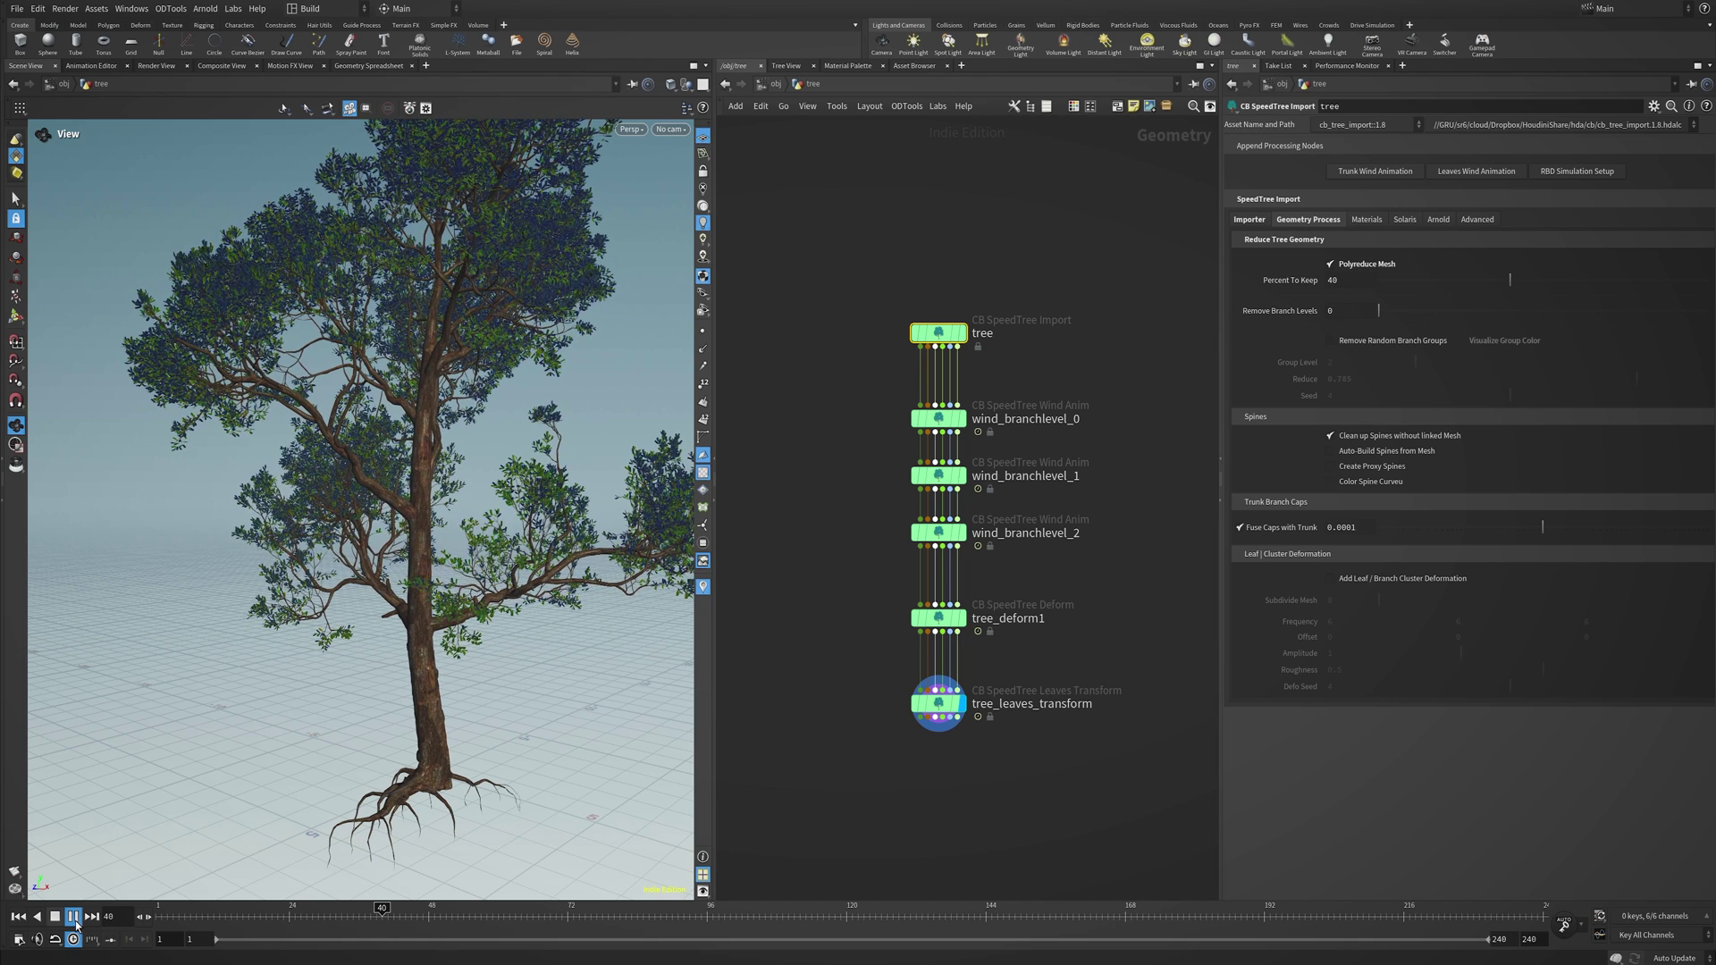
{"action": "left_click", "coordinate": [73, 917]}
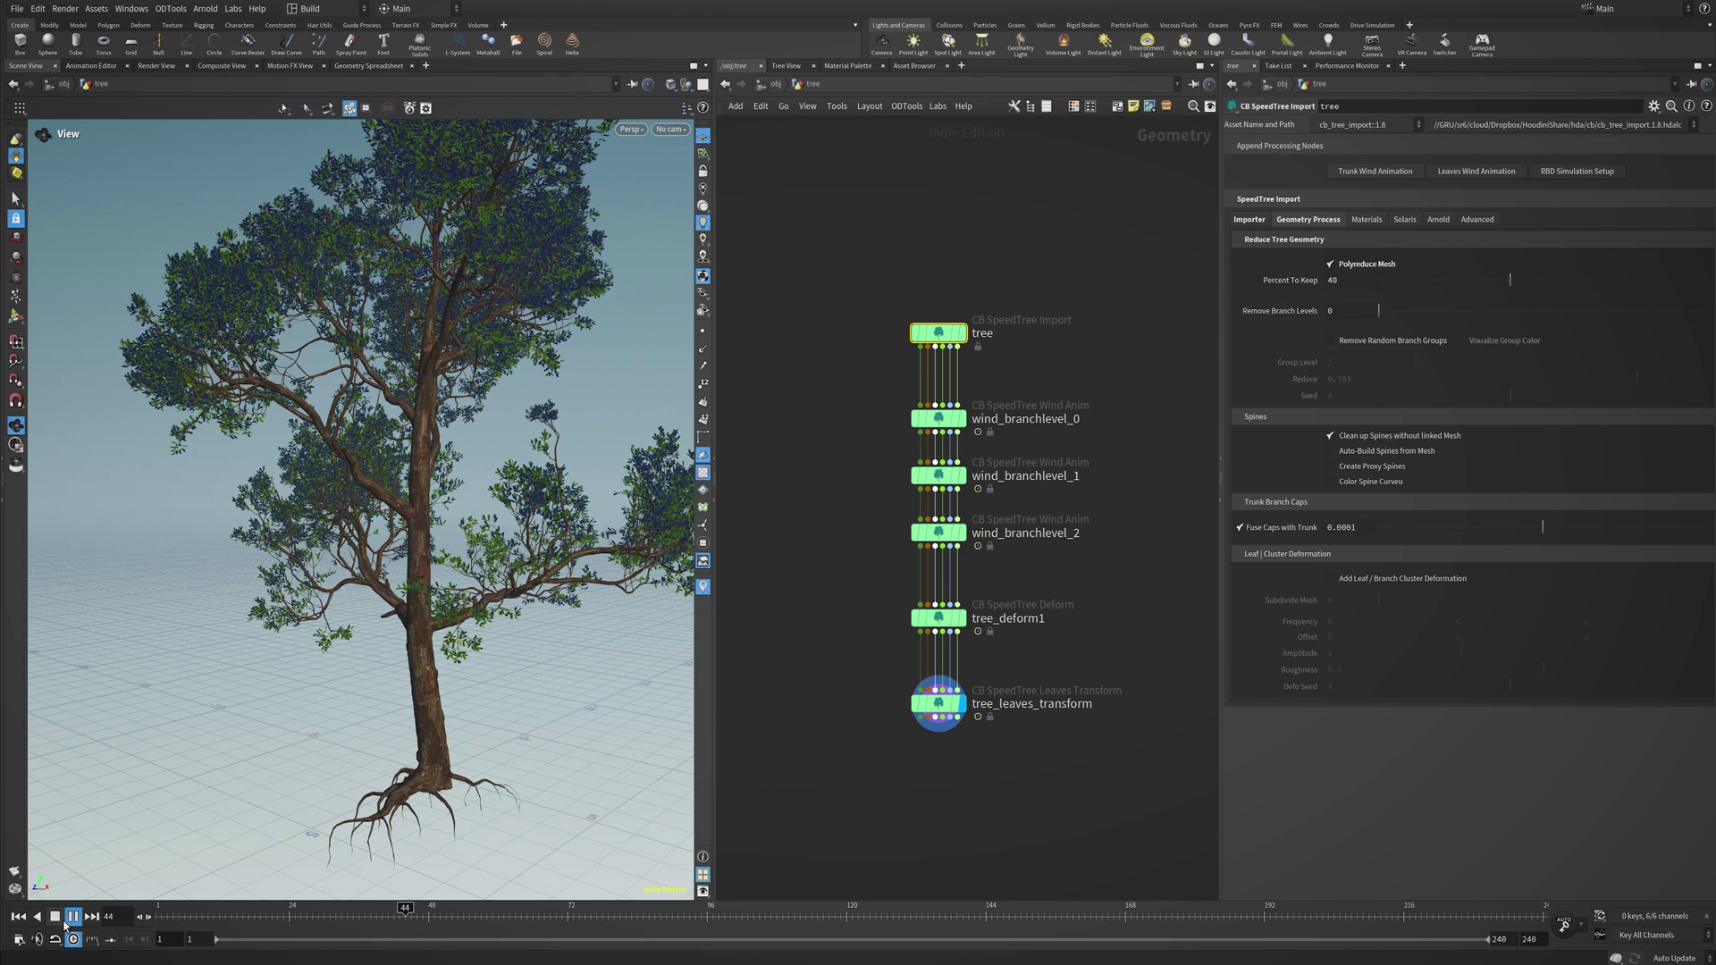
{"action": "left_click", "coordinate": [1392, 347]}
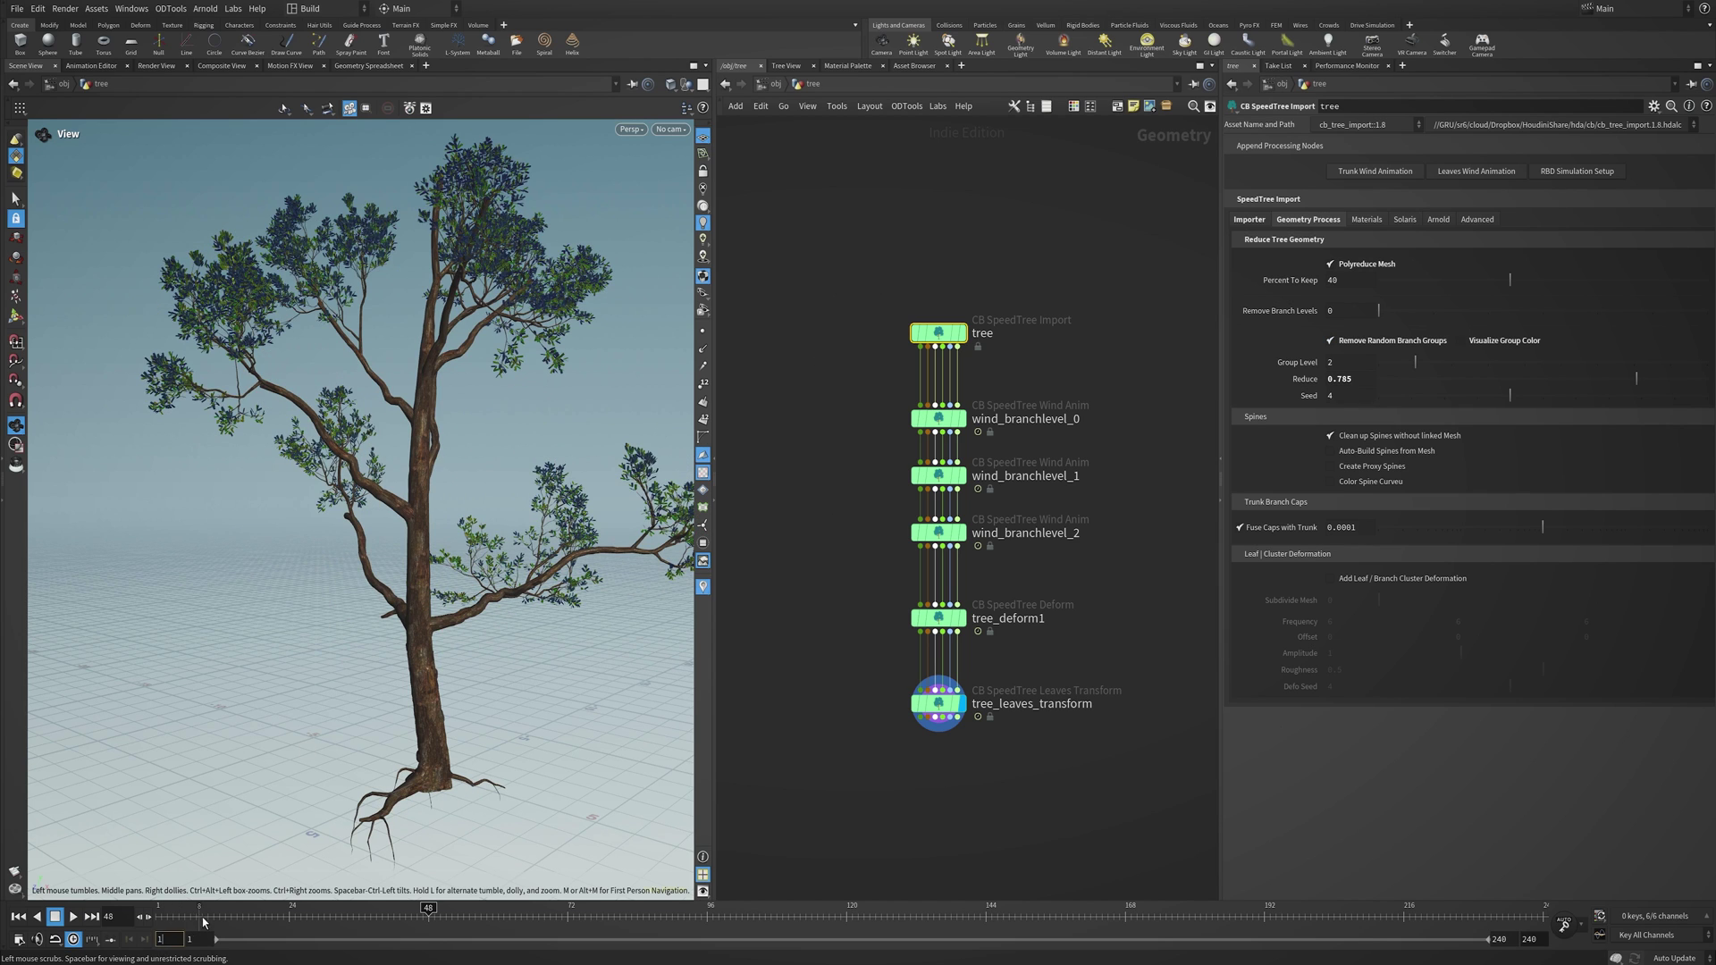
{"action": "left_click_drag", "start_coordinate": [277, 918], "coordinate": [334, 920]}
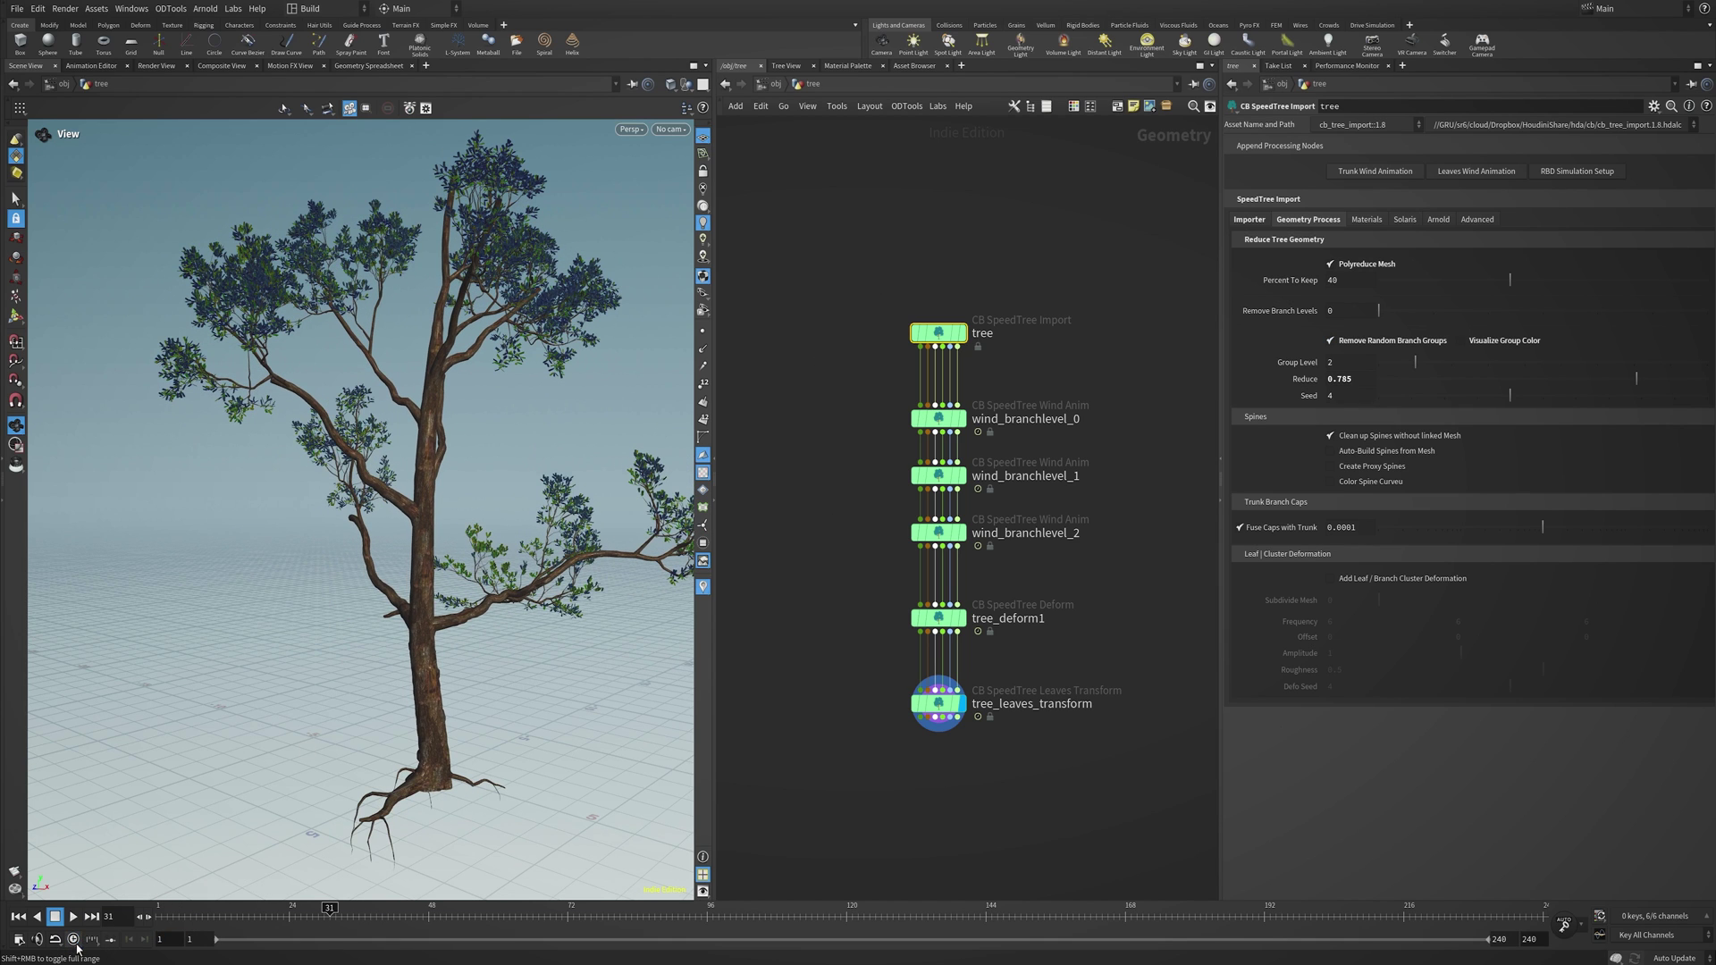
Lay out the wind, deform and leaves transform nodes as an evenly spaced vertical chain.
{"action": "left_click_drag", "start_coordinate": [939, 704], "coordinate": [936, 691]}
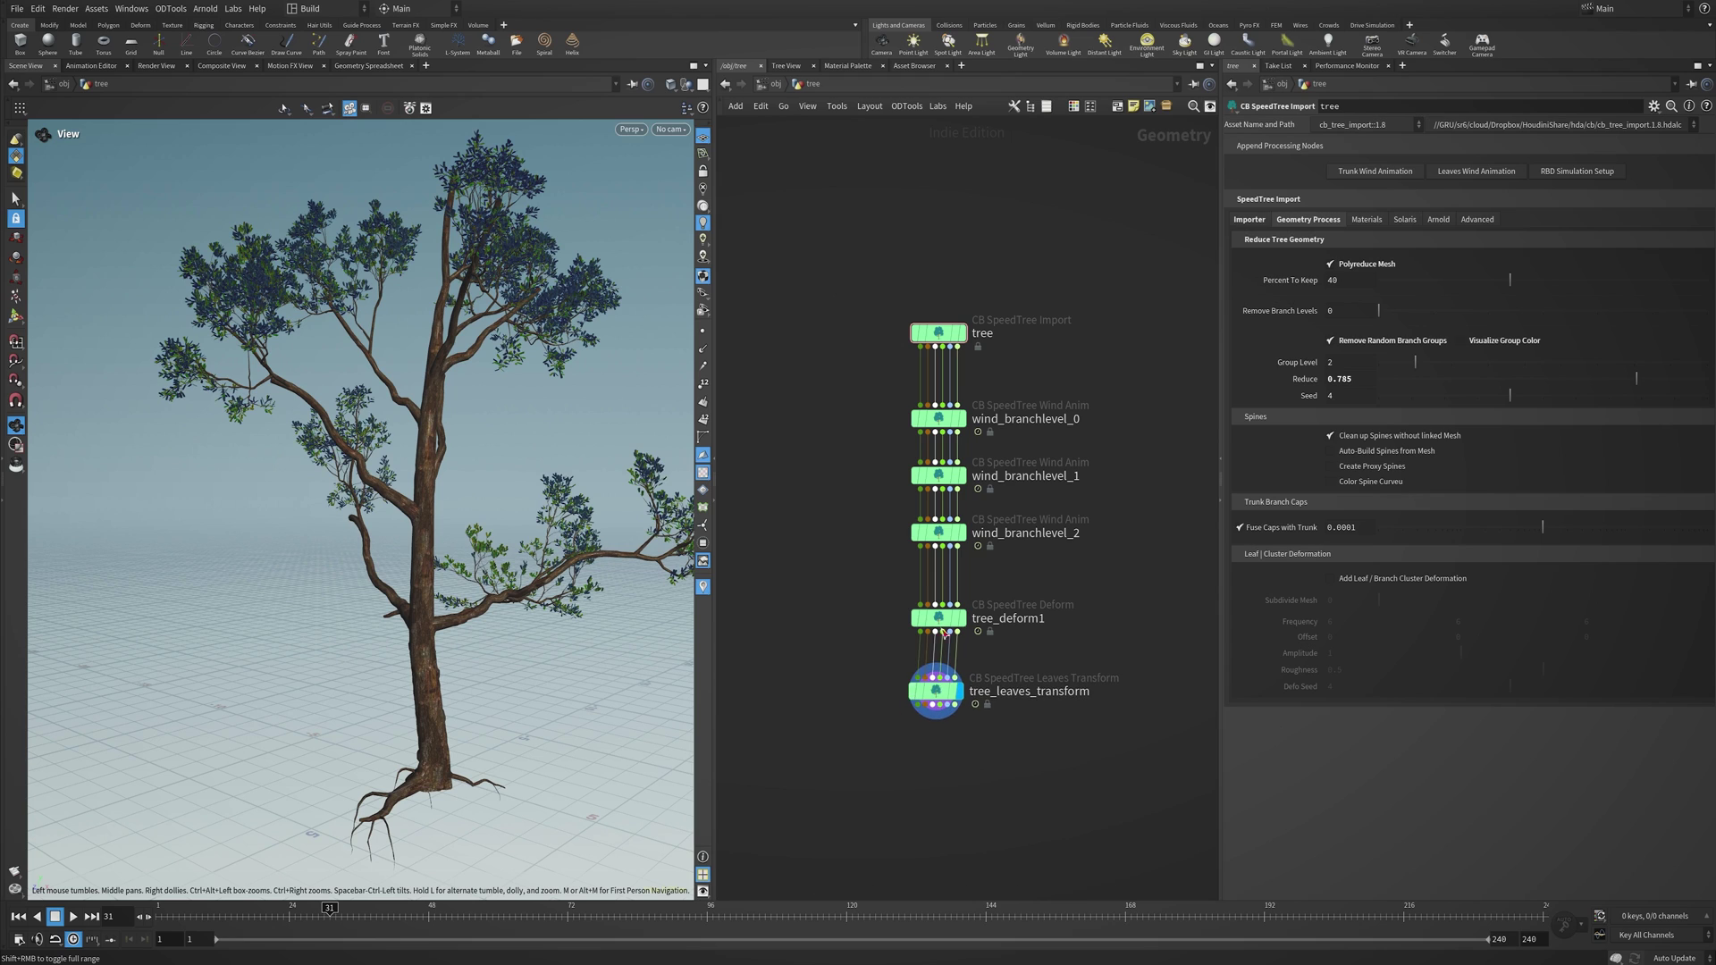
{"action": "left_click_drag", "start_coordinate": [992, 753], "coordinate": [885, 398]}
{"action": "key", "text": "l"}
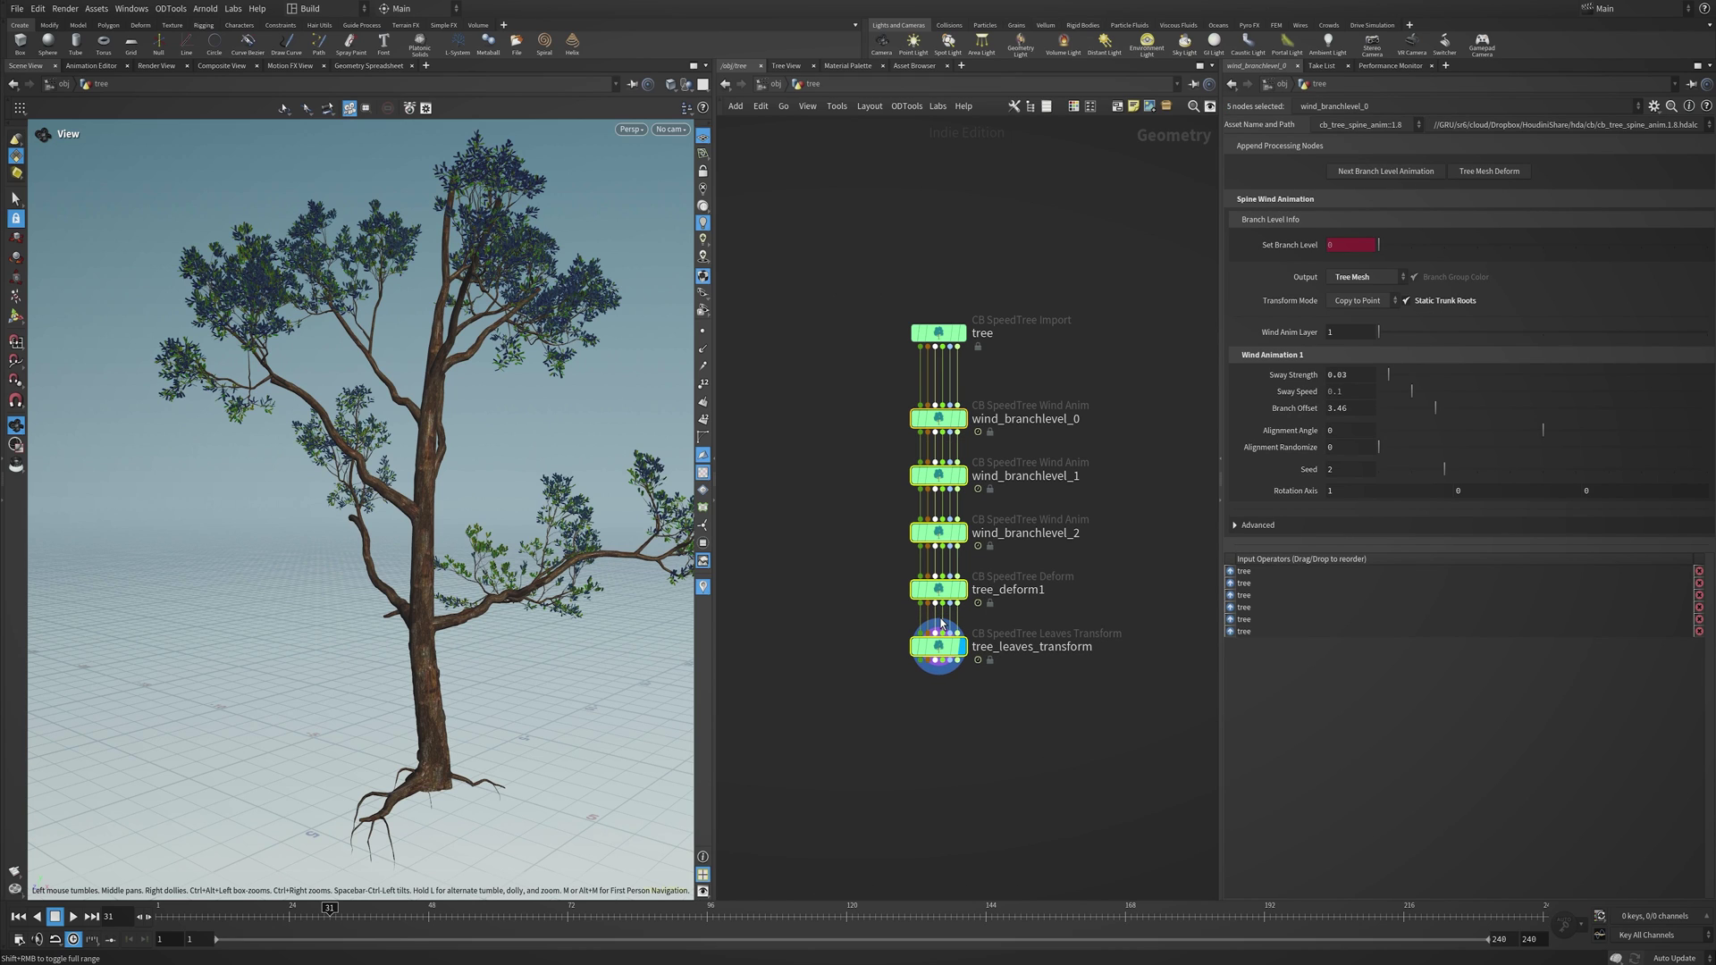
{"action": "left_click", "coordinate": [842, 672]}
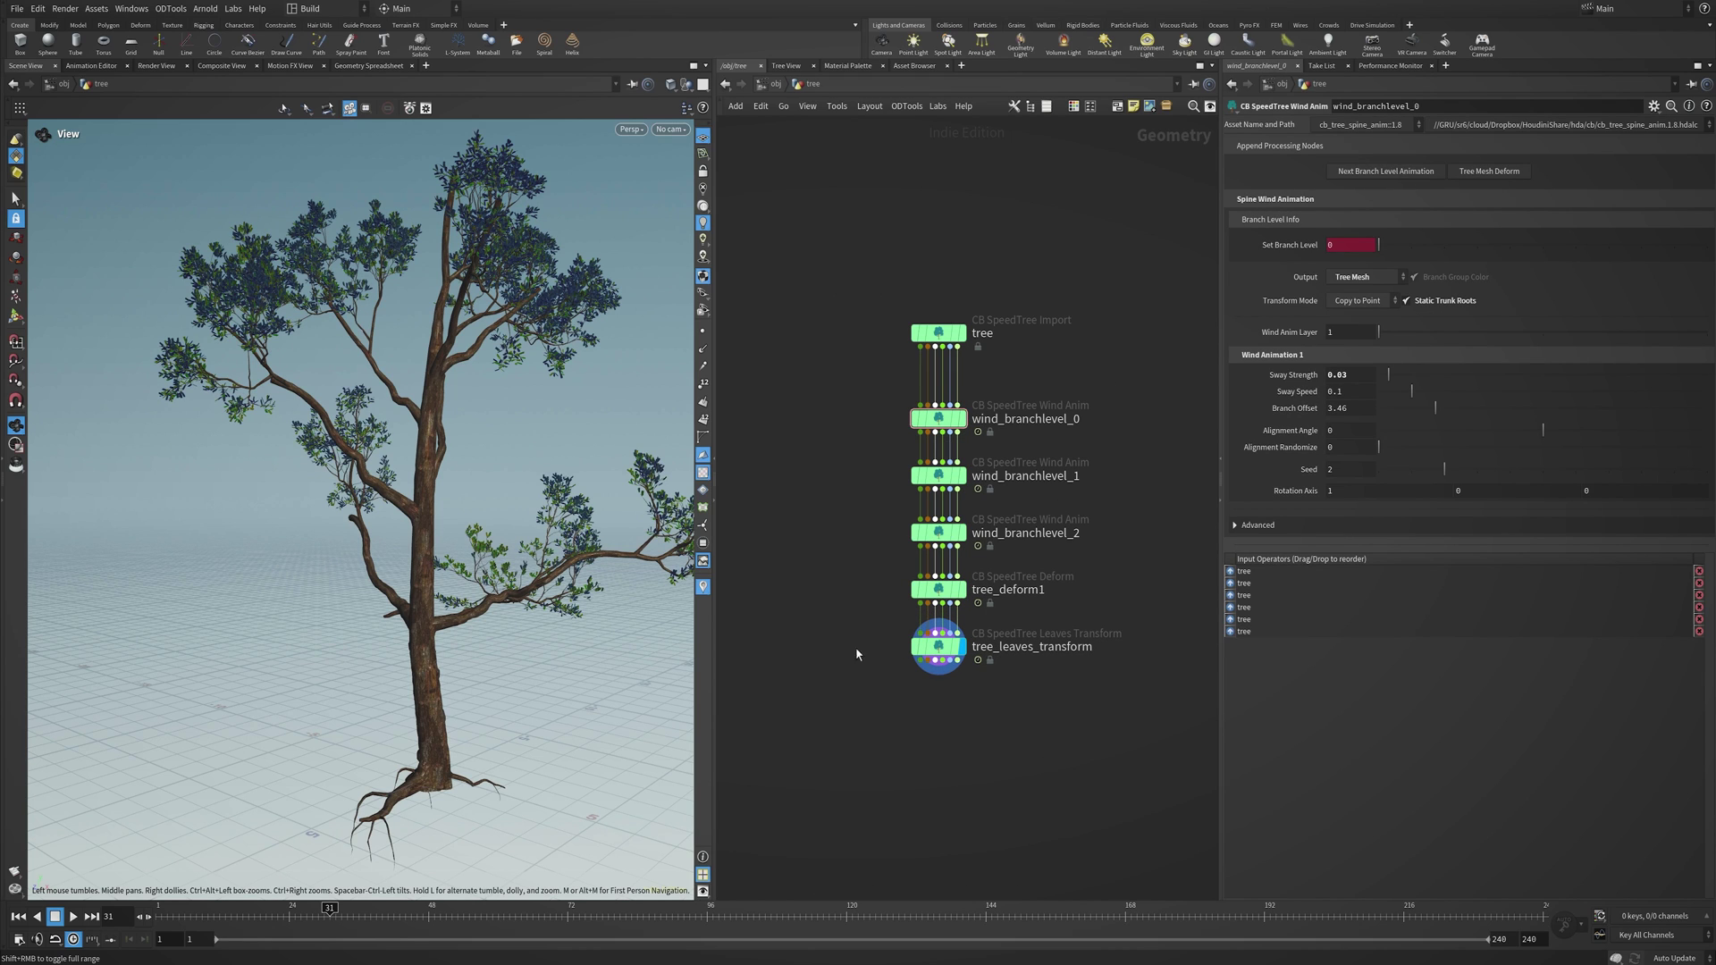
Create the Solaris setup from the leaves transform node with Material Library LOP materials and Karma render settings.
{"action": "left_click", "coordinate": [938, 645]}
{"action": "left_click", "coordinate": [1310, 146]}
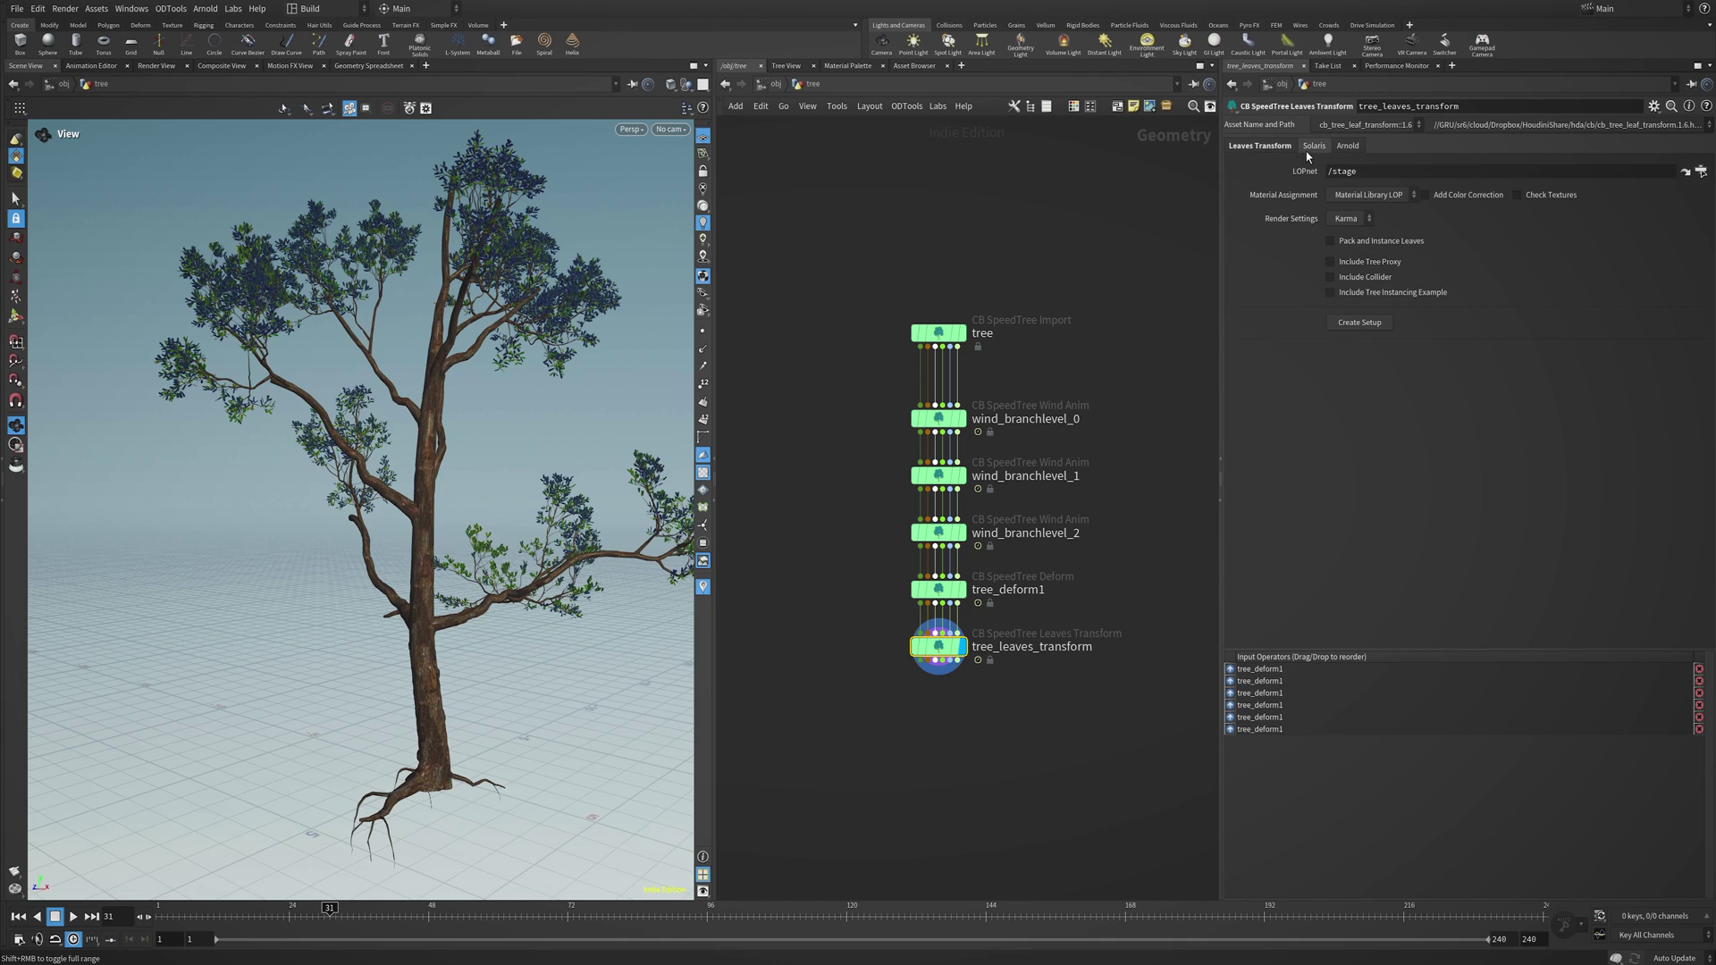
{"action": "left_click", "coordinate": [1347, 146]}
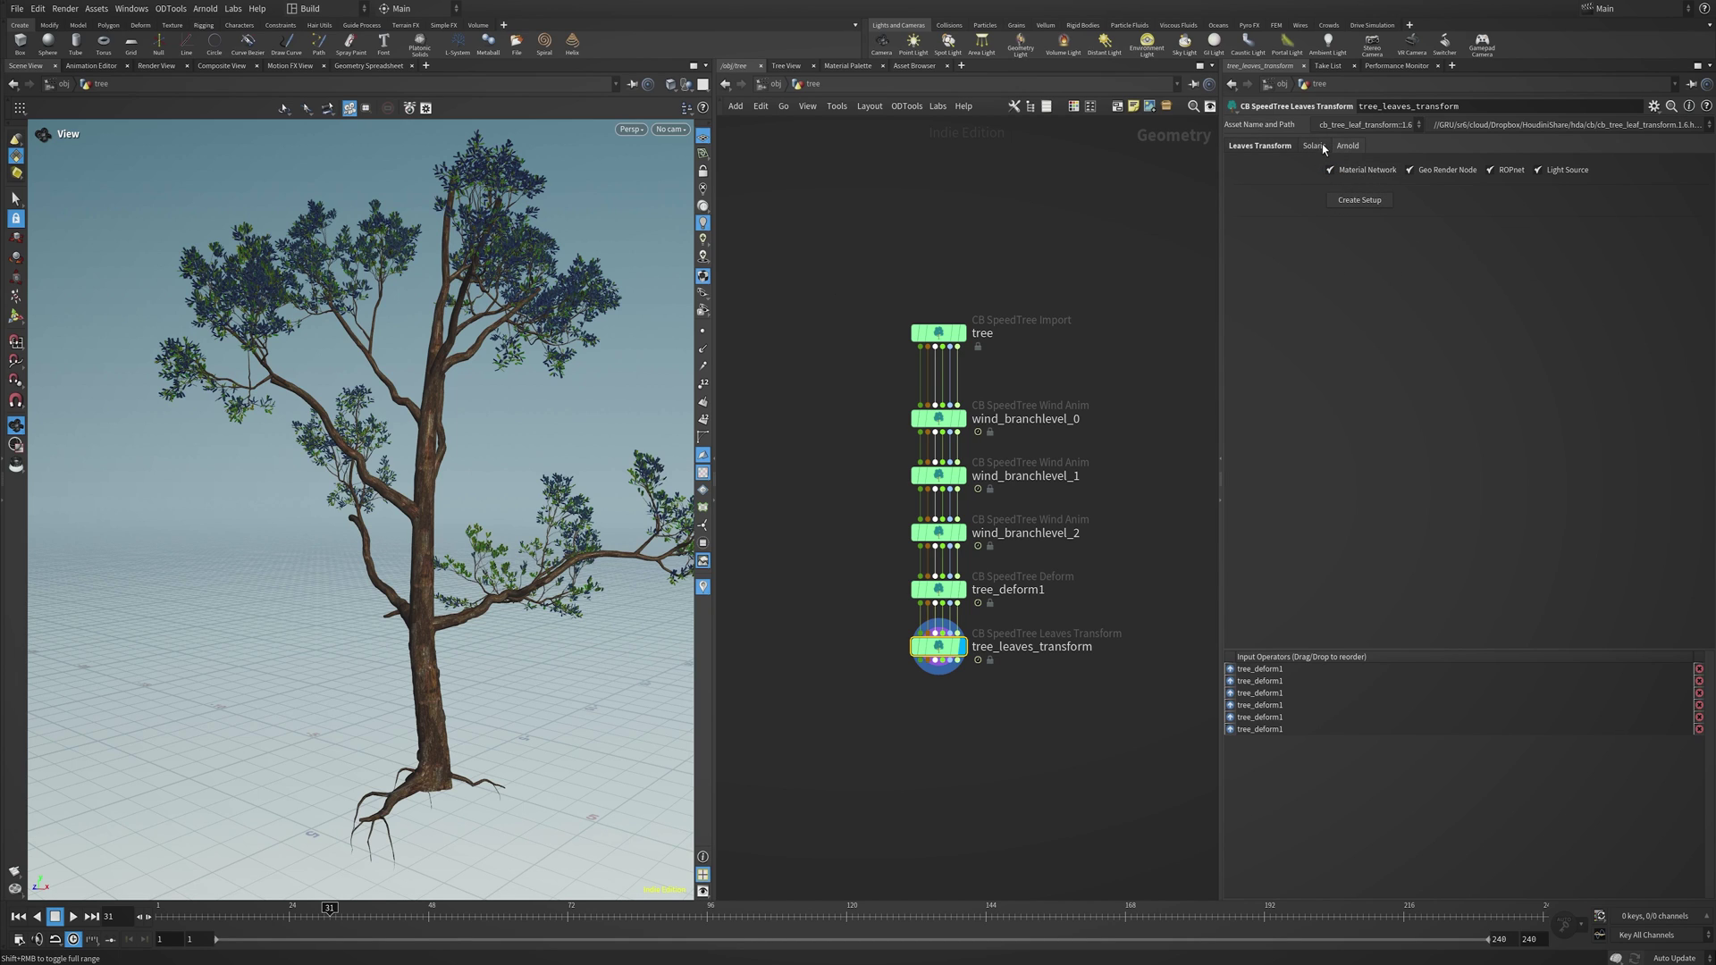
{"action": "left_click", "coordinate": [1320, 146]}
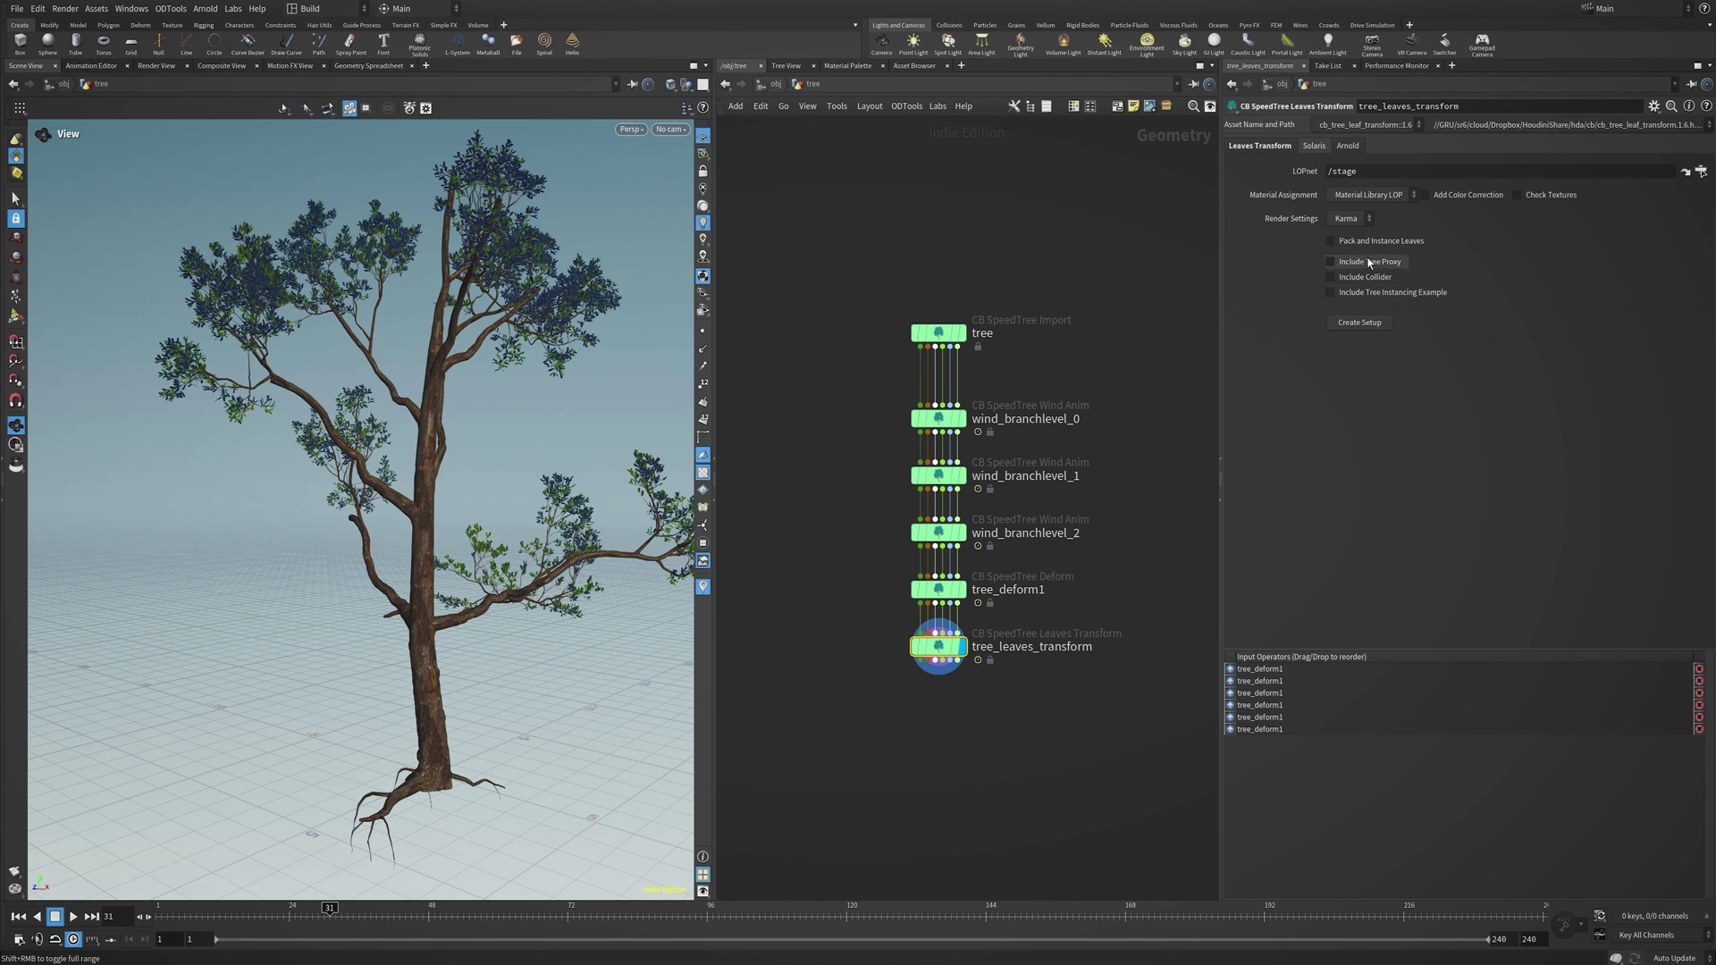
{"action": "left_click", "coordinate": [1351, 218]}
{"action": "left_click", "coordinate": [1278, 246]}
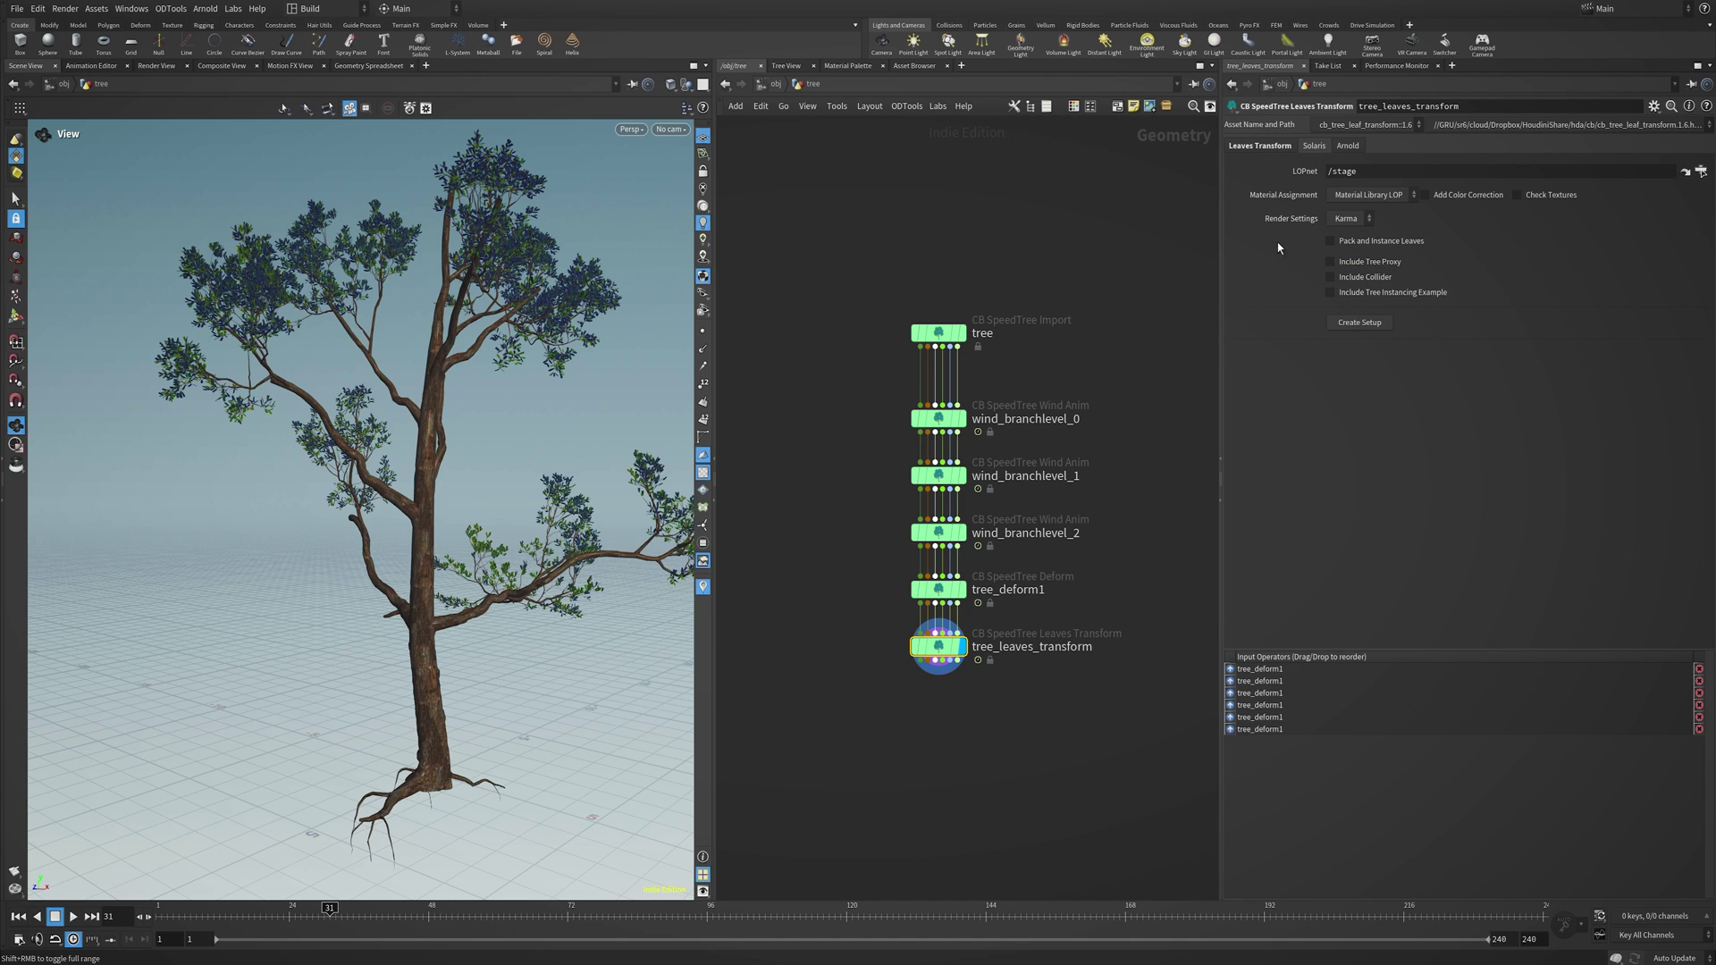
{"action": "left_click", "coordinate": [1359, 322]}
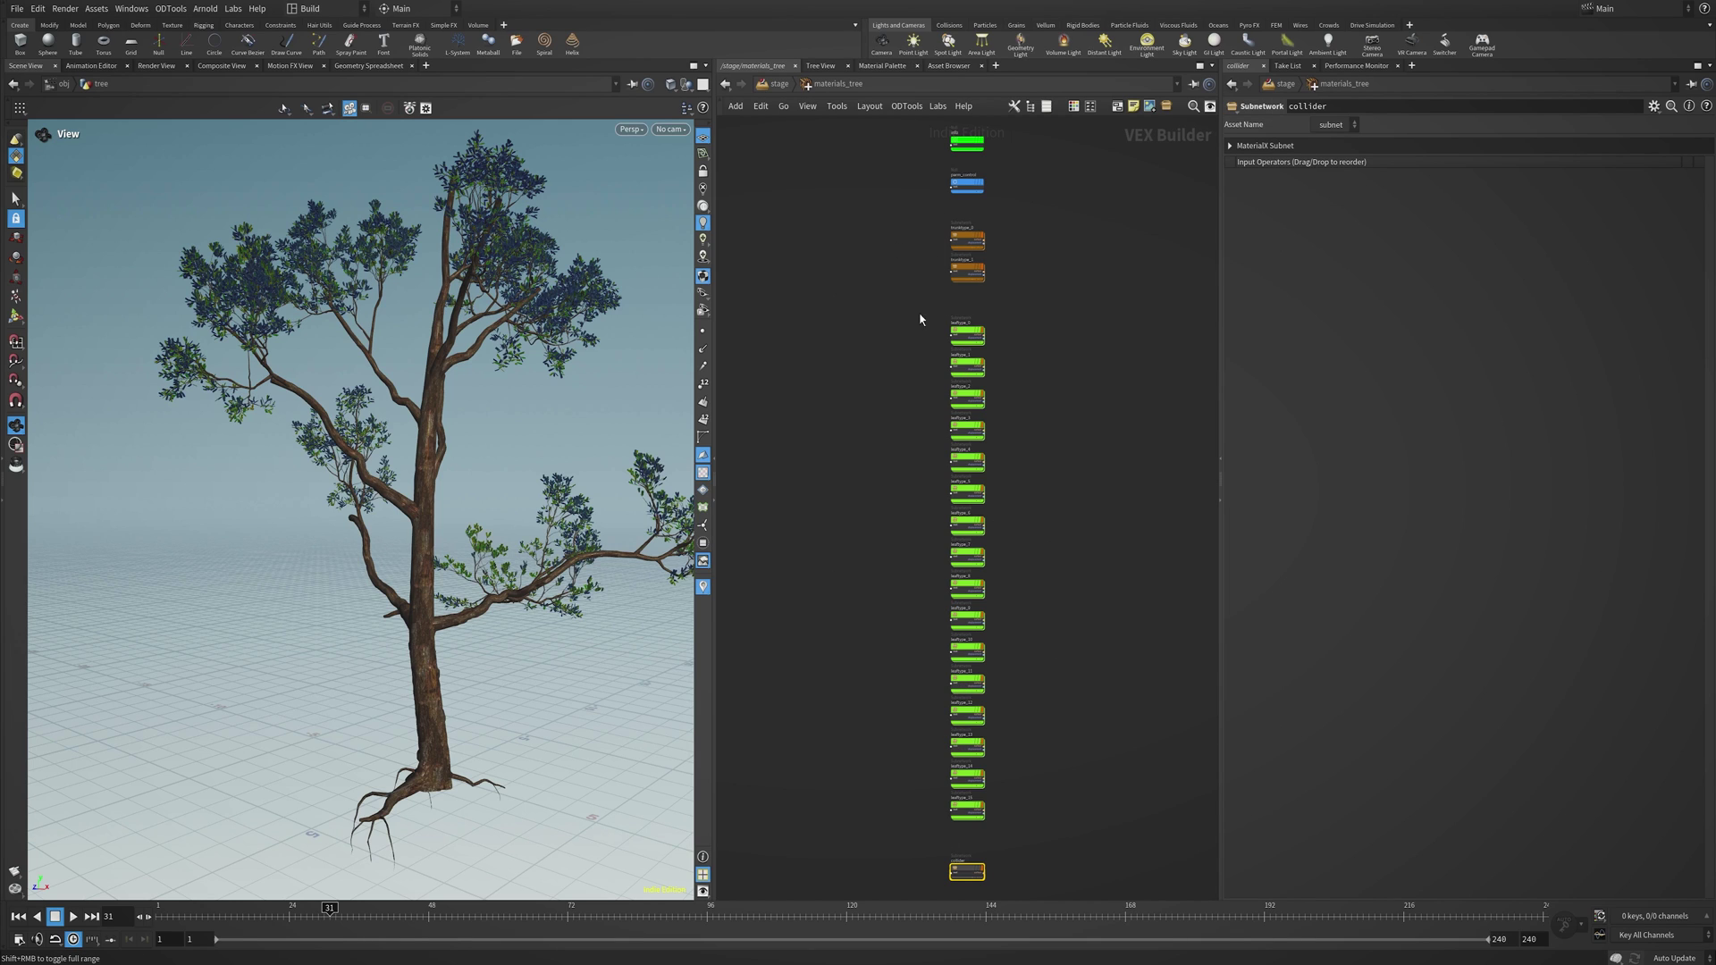
Go up to the stage network and frame the whole tree in the viewport.
{"action": "left_click", "coordinate": [775, 83]}
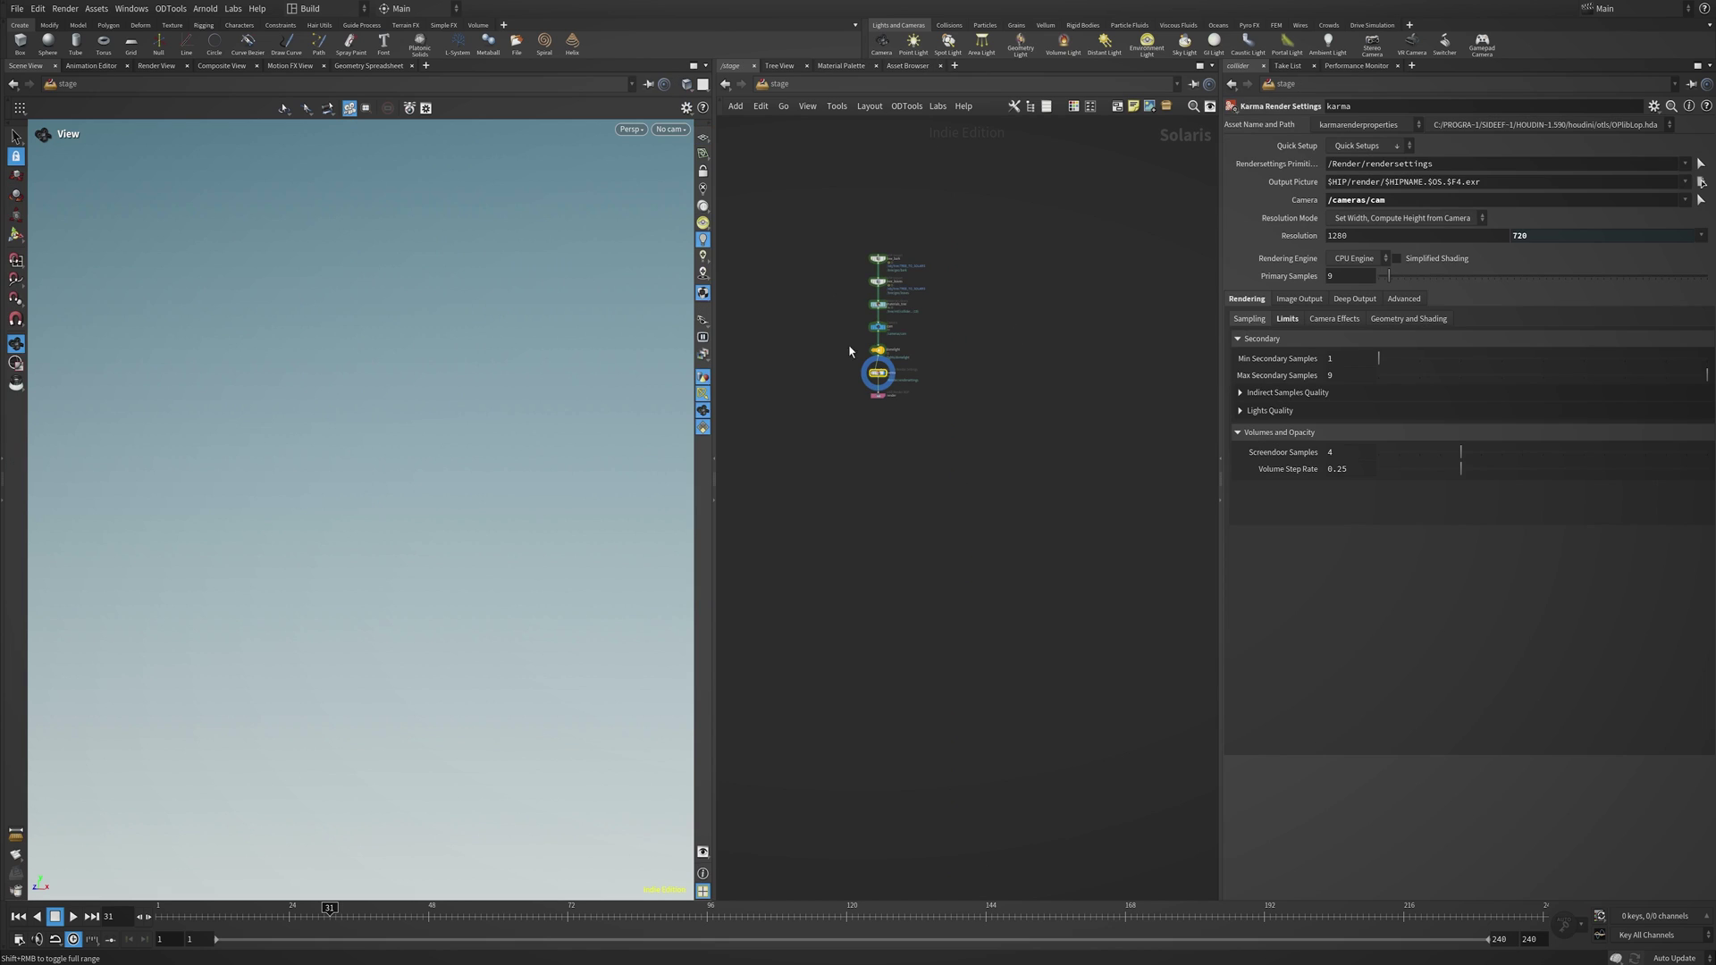
{"action": "scroll", "coordinate": [853, 371], "scroll_direction": "up", "scroll_amount": 5}
{"action": "right_click_drag", "start_coordinate": [537, 532], "coordinate": [615, 515]}
{"action": "middle_click_drag", "start_coordinate": [615, 515], "coordinate": [423, 532]}
{"action": "left_click_drag", "start_coordinate": [424, 533], "coordinate": [348, 603]}
{"action": "right_click_drag", "start_coordinate": [349, 604], "coordinate": [482, 575]}
{"action": "left_click_drag", "start_coordinate": [466, 615], "coordinate": [577, 632]}
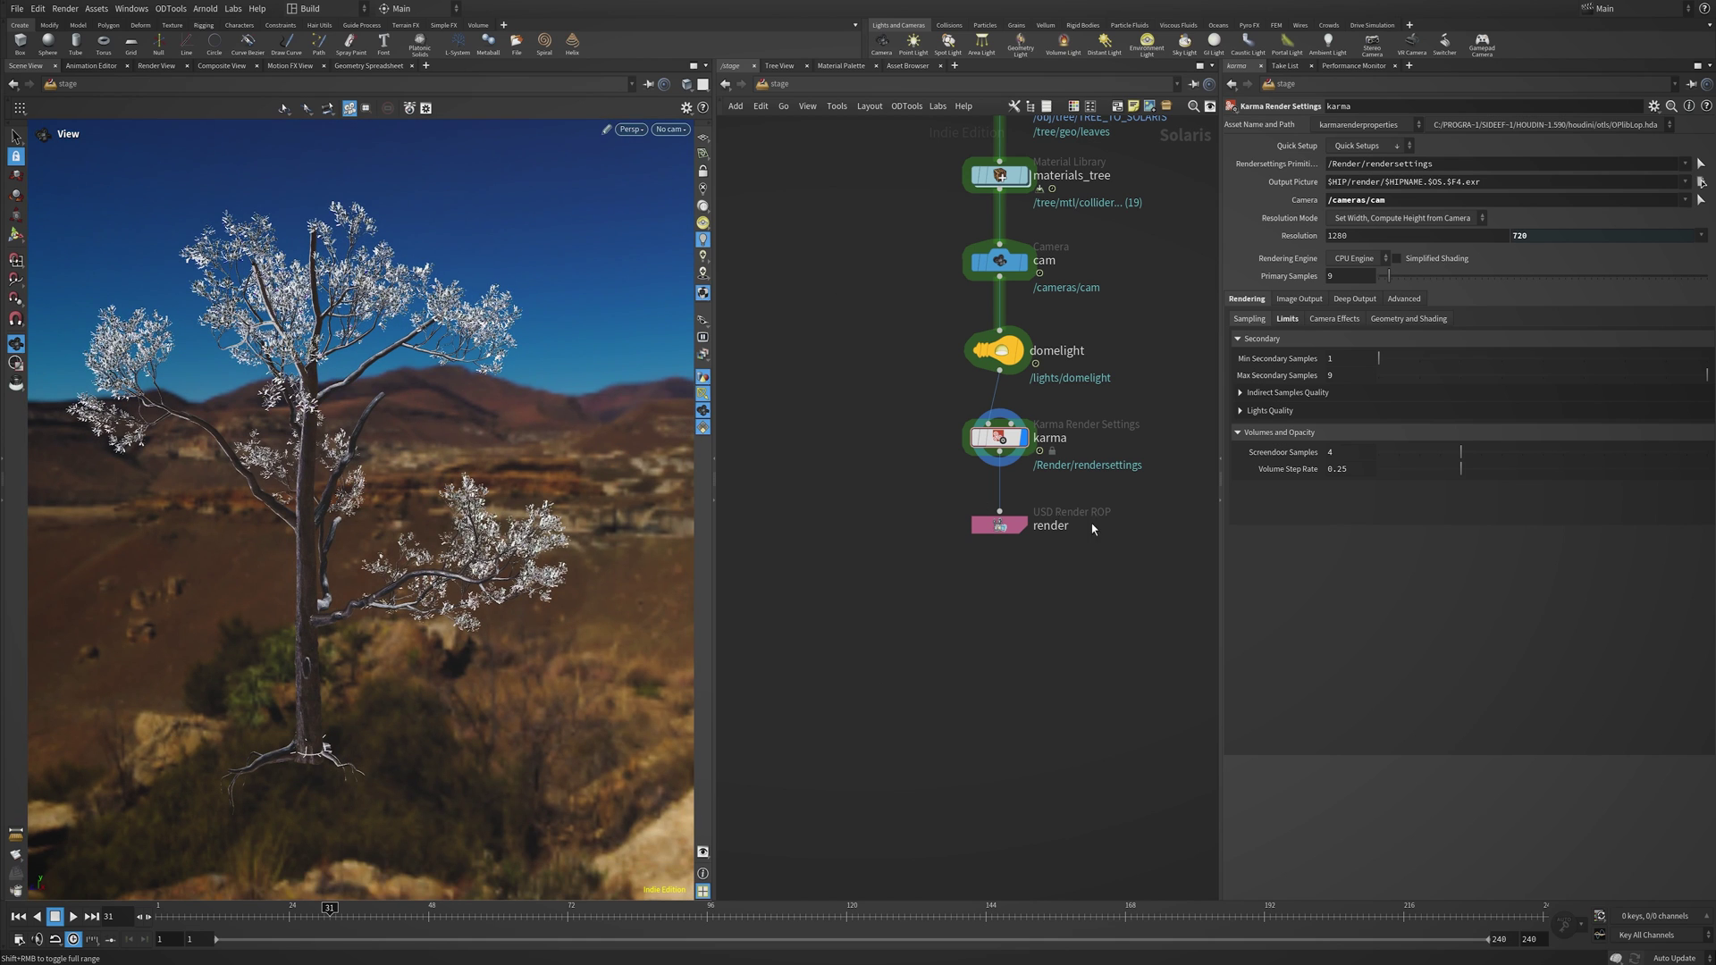
Preview the tree in the viewport with Karma XPU from another angle and return to the standard display.
{"action": "key", "text": "h"}
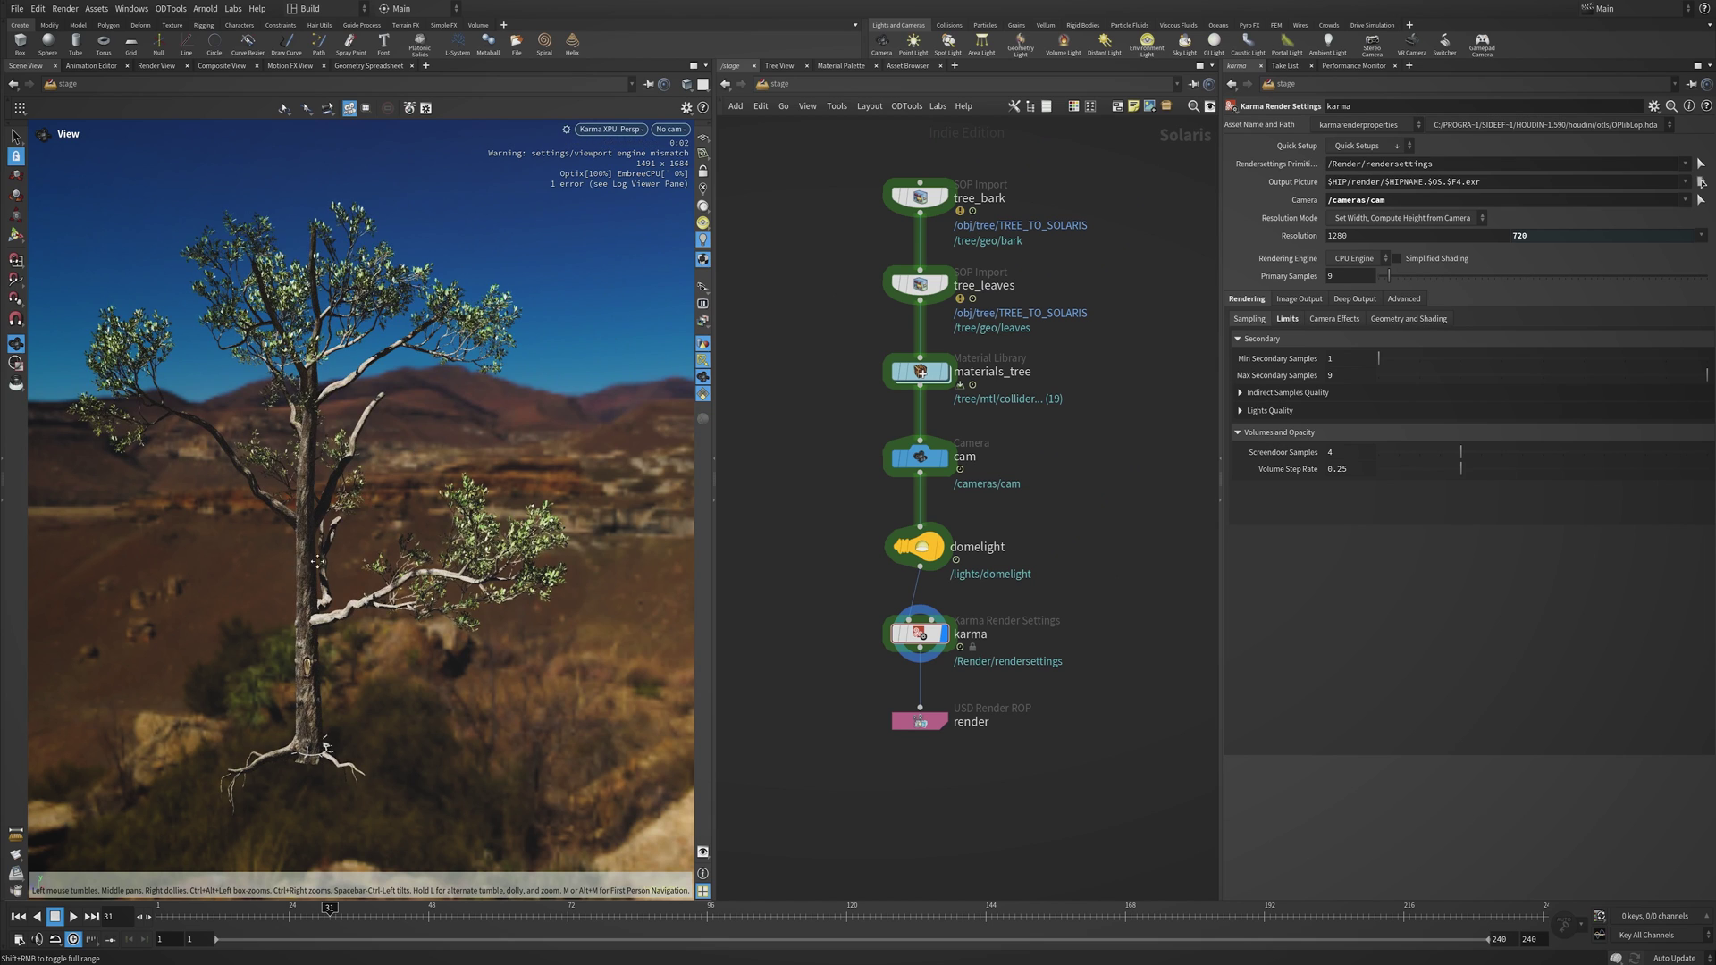
{"action": "left_click_drag", "start_coordinate": [317, 561], "coordinate": [469, 516]}
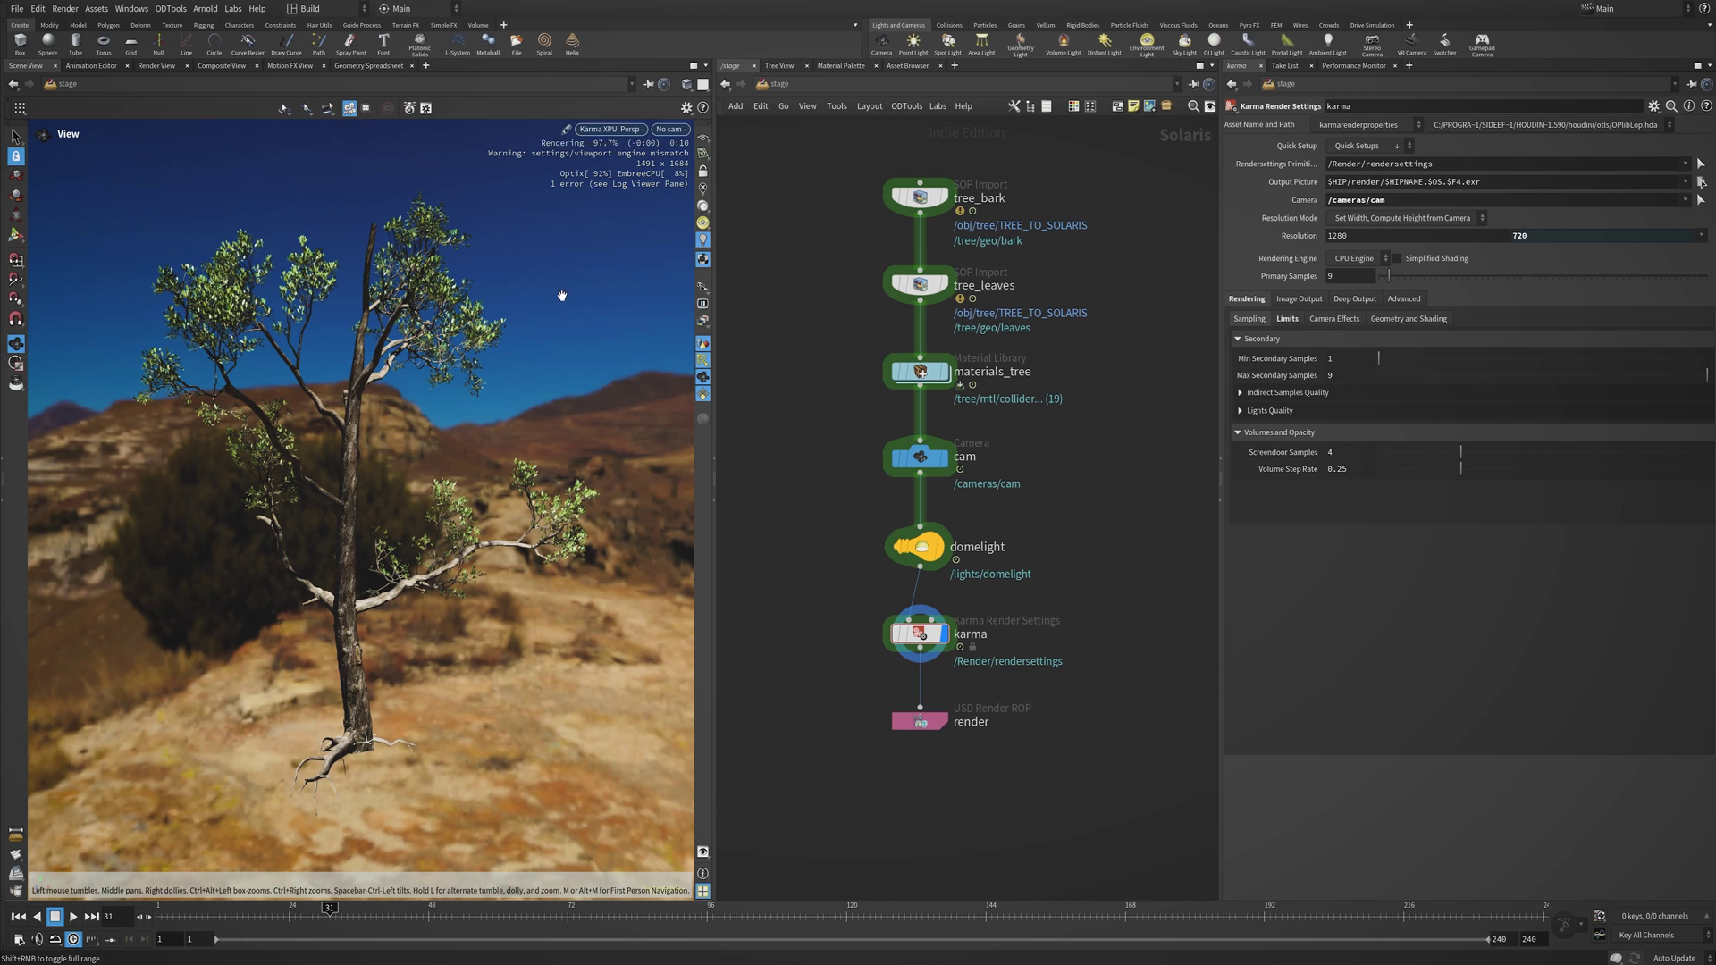
{"action": "key", "text": "shift+r"}
Move the cam, domelight, karma and render nodes down together to open a gap below materials_tree.
{"action": "middle_click_drag", "start_coordinate": [1012, 748], "coordinate": [911, 668]}
{"action": "scroll", "coordinate": [912, 669], "scroll_direction": "down", "scroll_amount": 1}
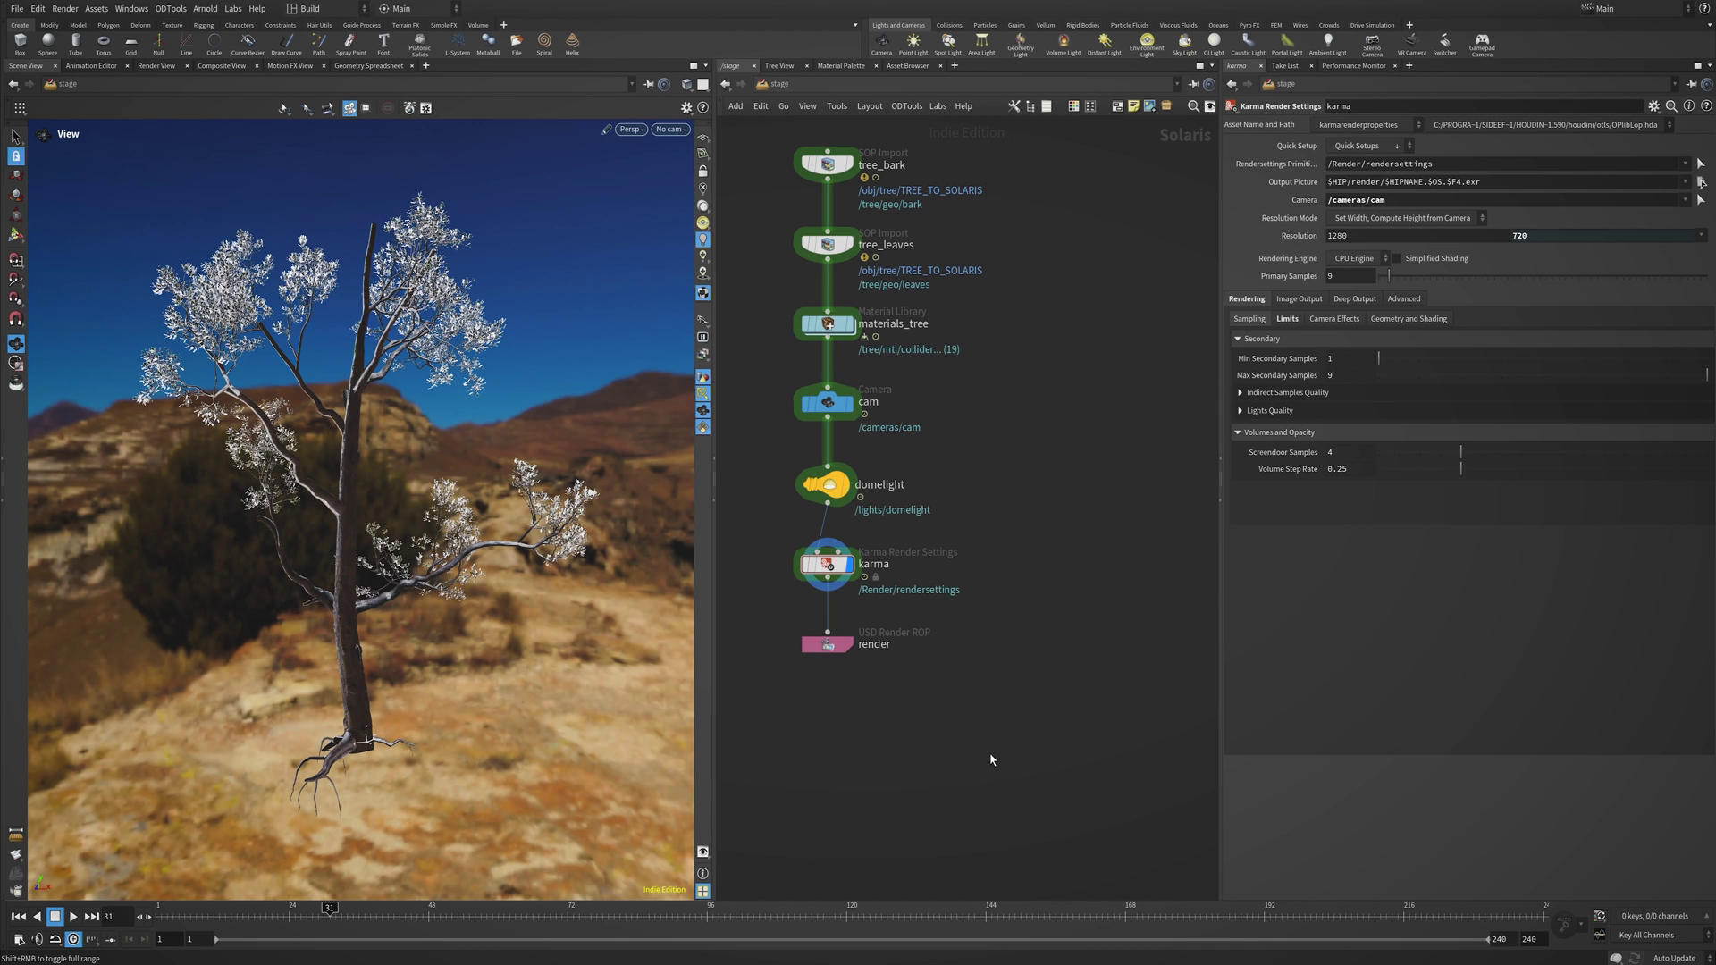
{"action": "middle_click_drag", "start_coordinate": [779, 476], "coordinate": [873, 500]}
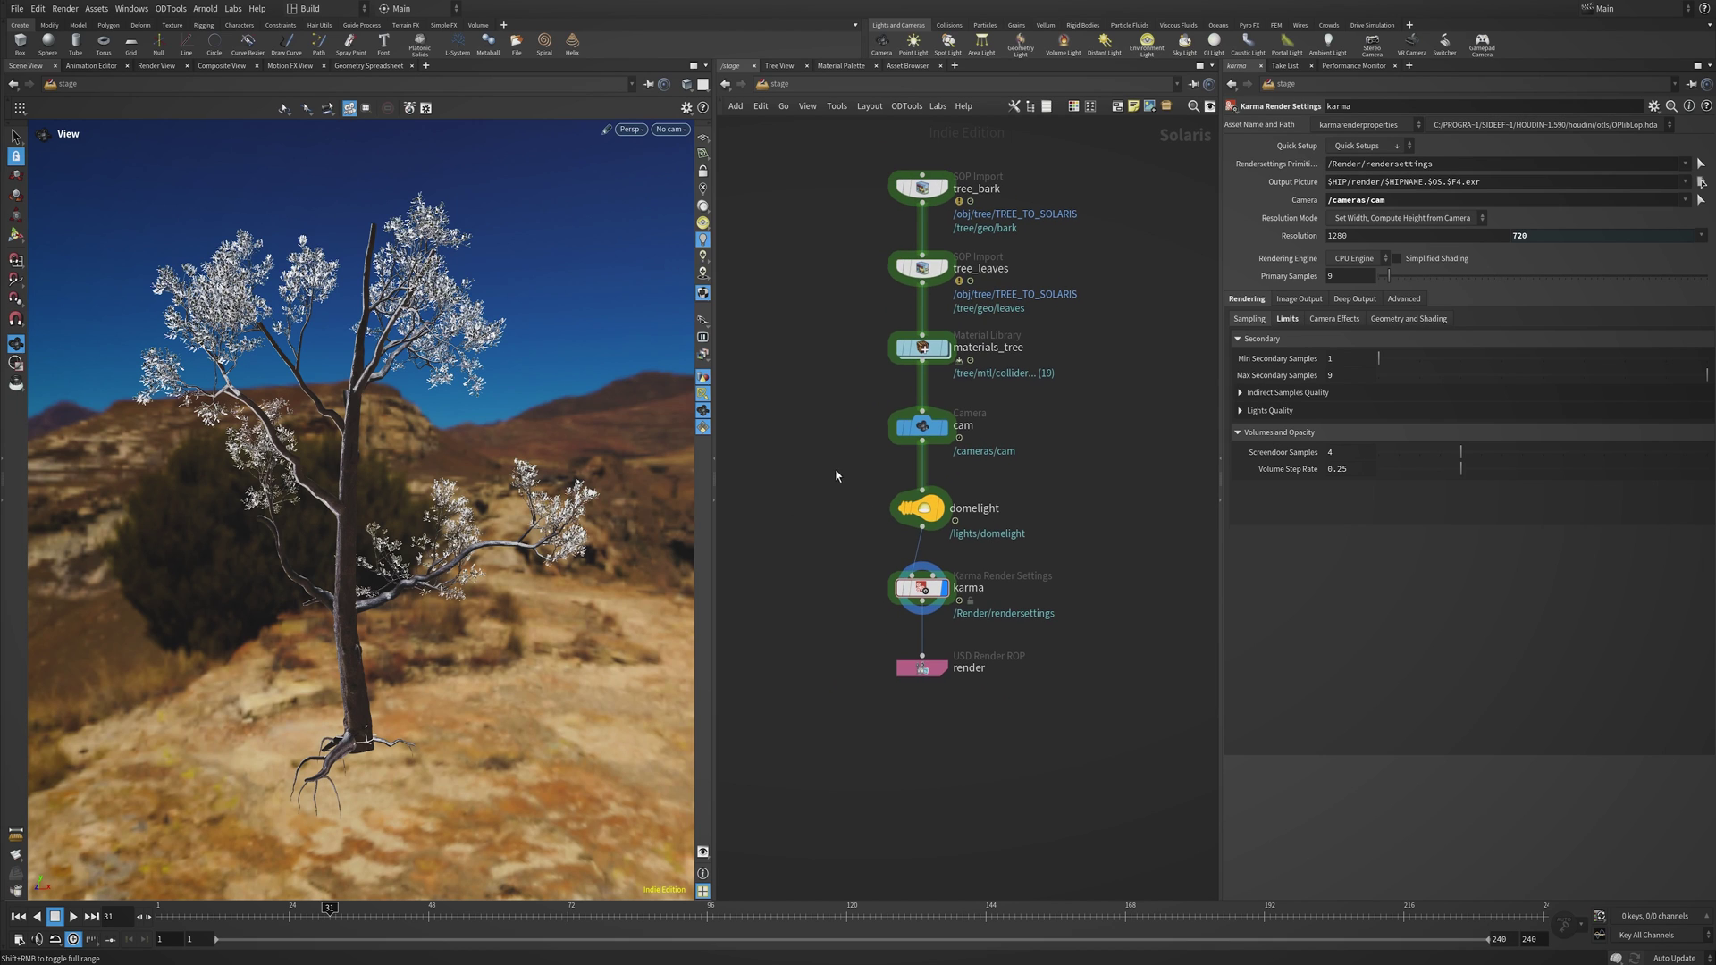
{"action": "left_click_drag", "start_coordinate": [878, 494], "coordinate": [990, 746]}
{"action": "left_click_drag", "start_coordinate": [921, 427], "coordinate": [921, 655]}
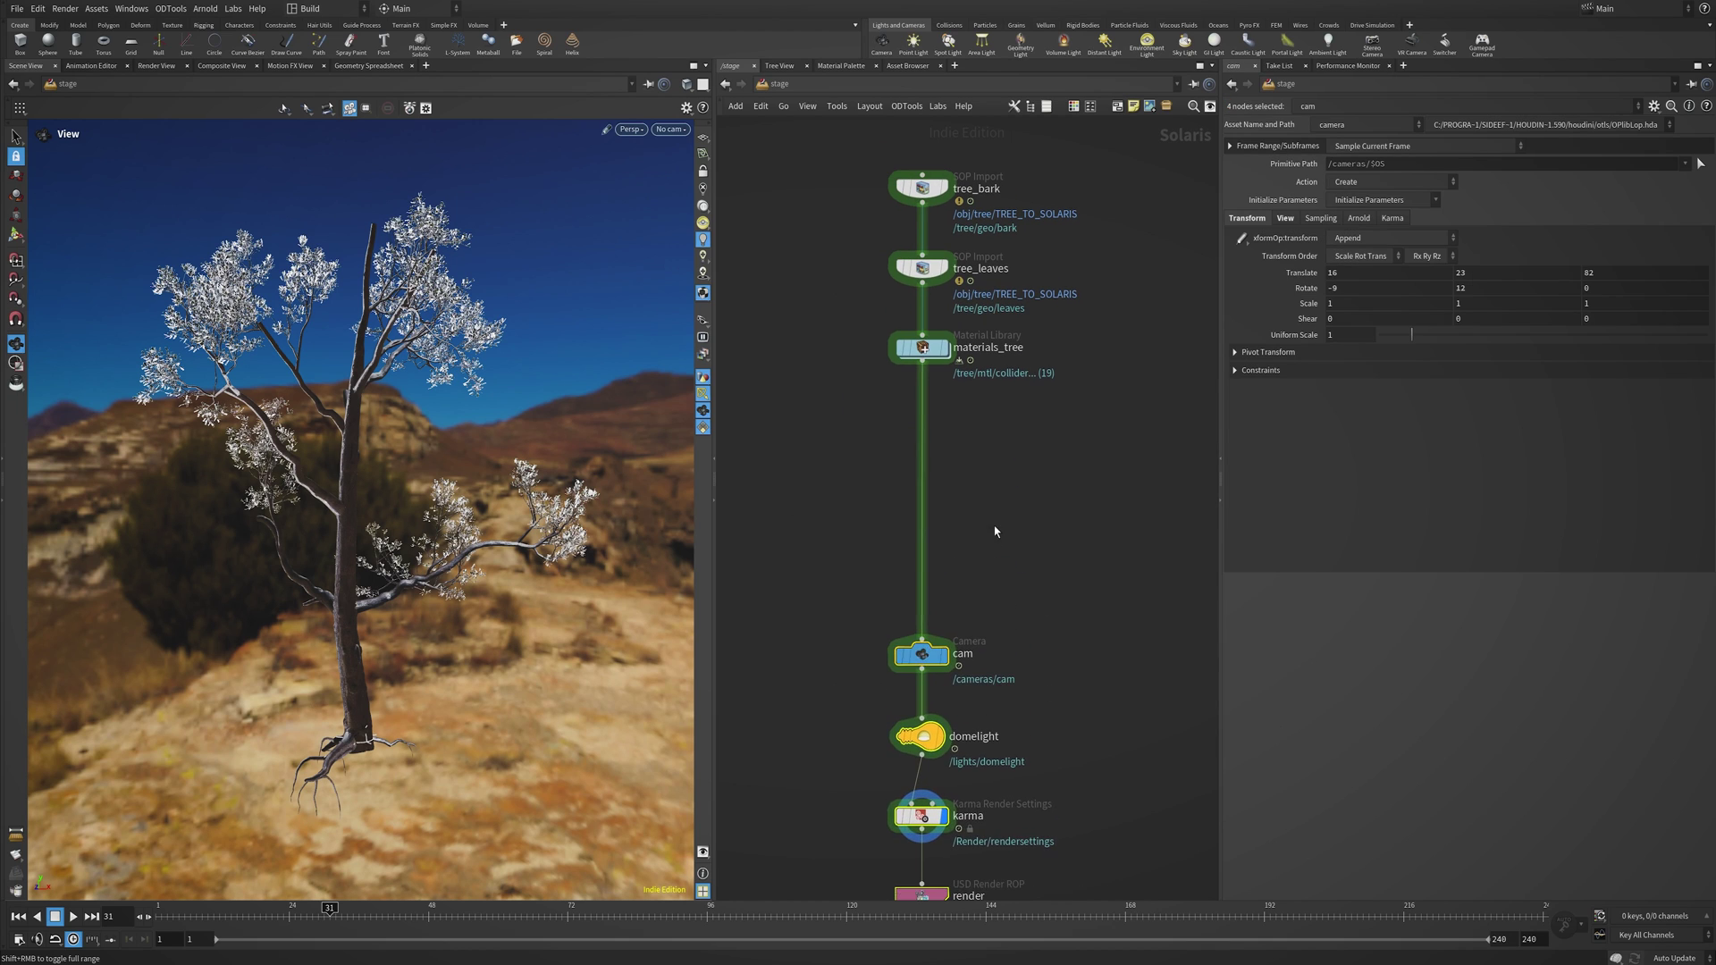
{"action": "left_click", "coordinate": [994, 525]}
{"action": "middle_click_drag", "start_coordinate": [861, 461], "coordinate": [869, 476]}
Add a SOP Create node beside the gap in the stage chain and display it.
{"action": "key", "text": "Tab"}
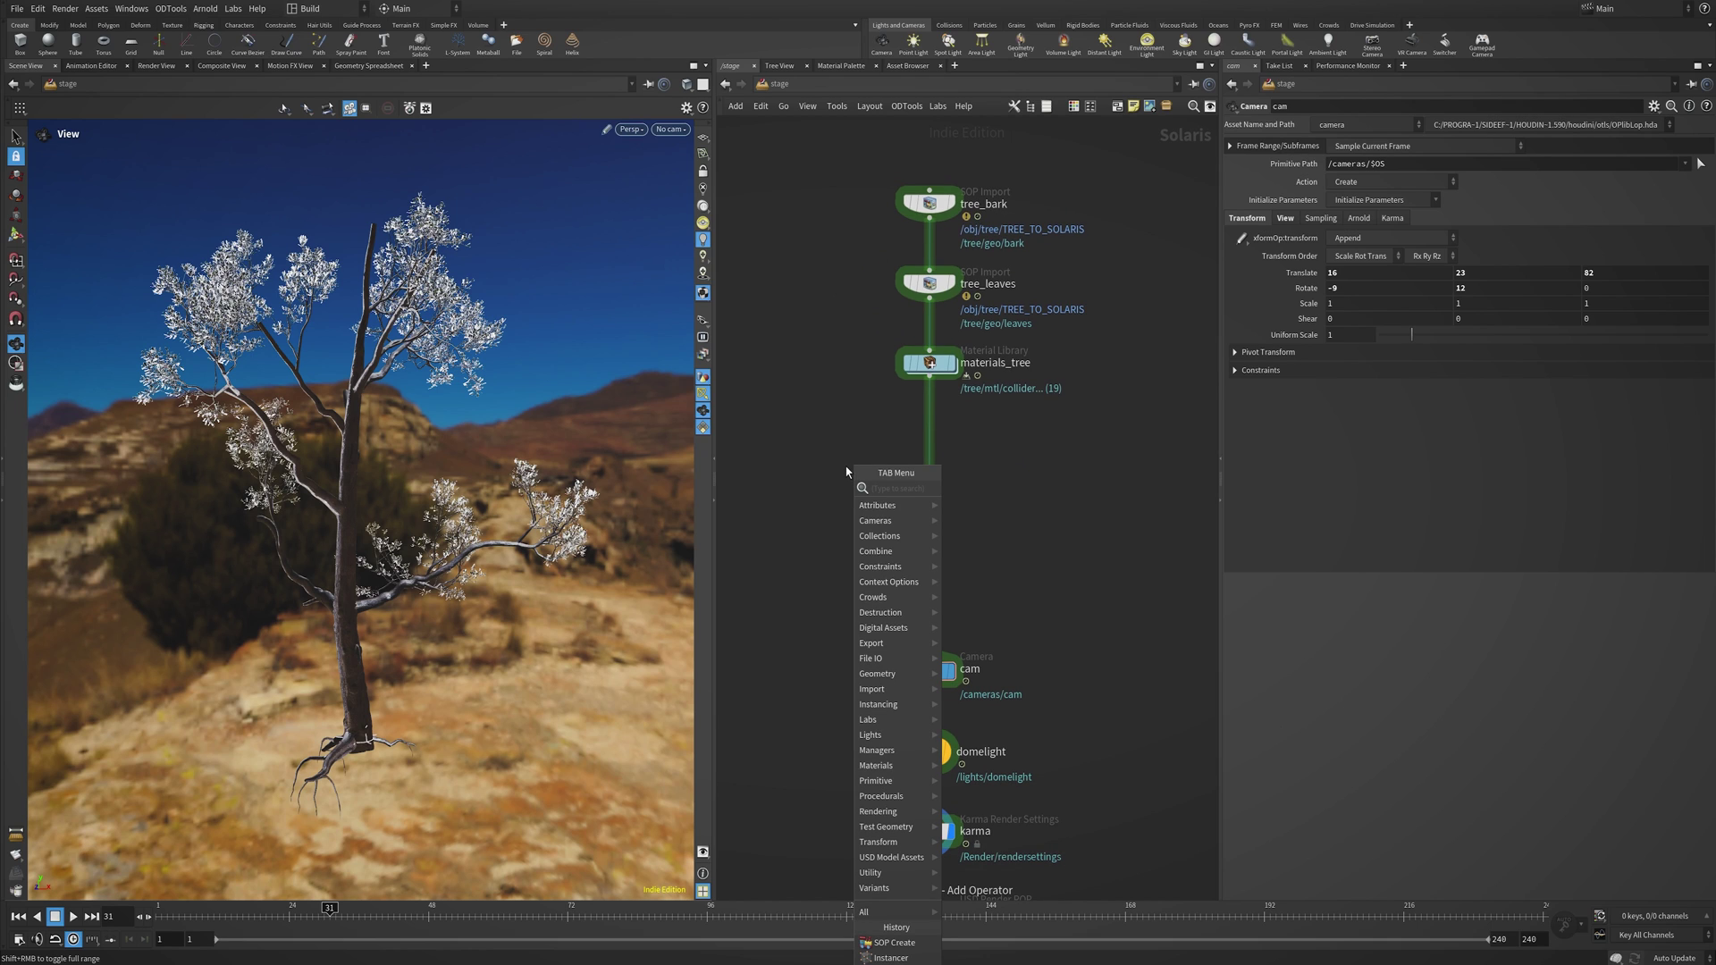
{"action": "type", "text": "crea"}
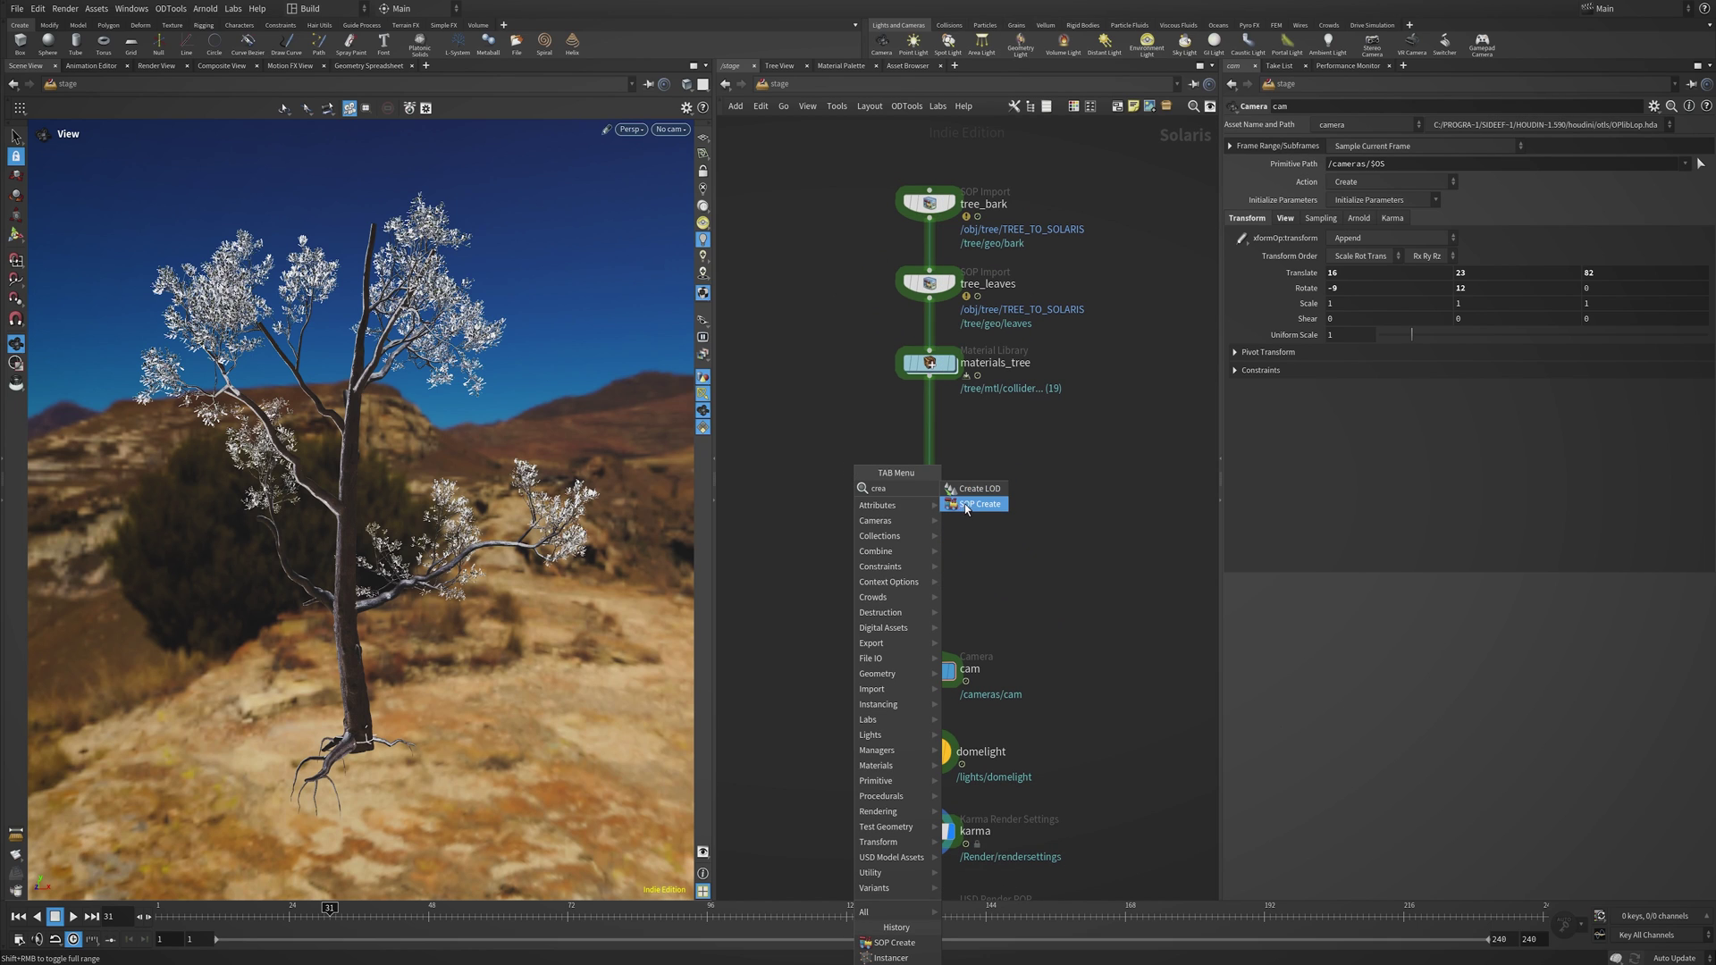
{"action": "left_click", "coordinate": [966, 505]}
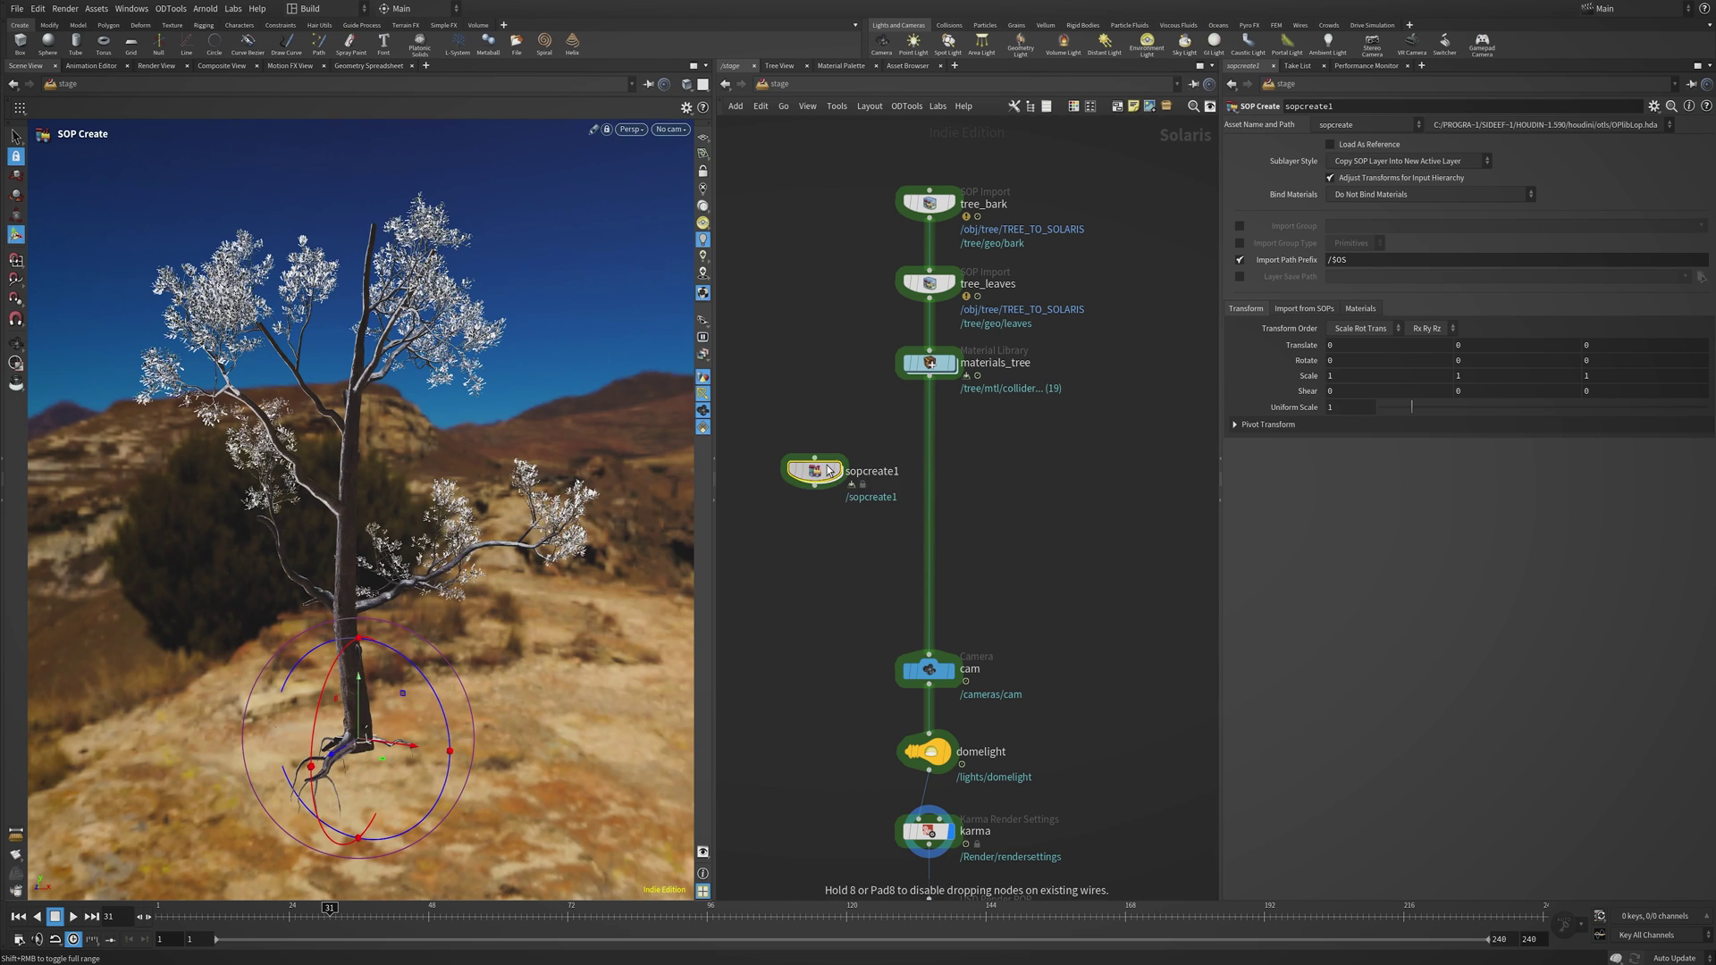
{"action": "left_click", "coordinate": [828, 469]}
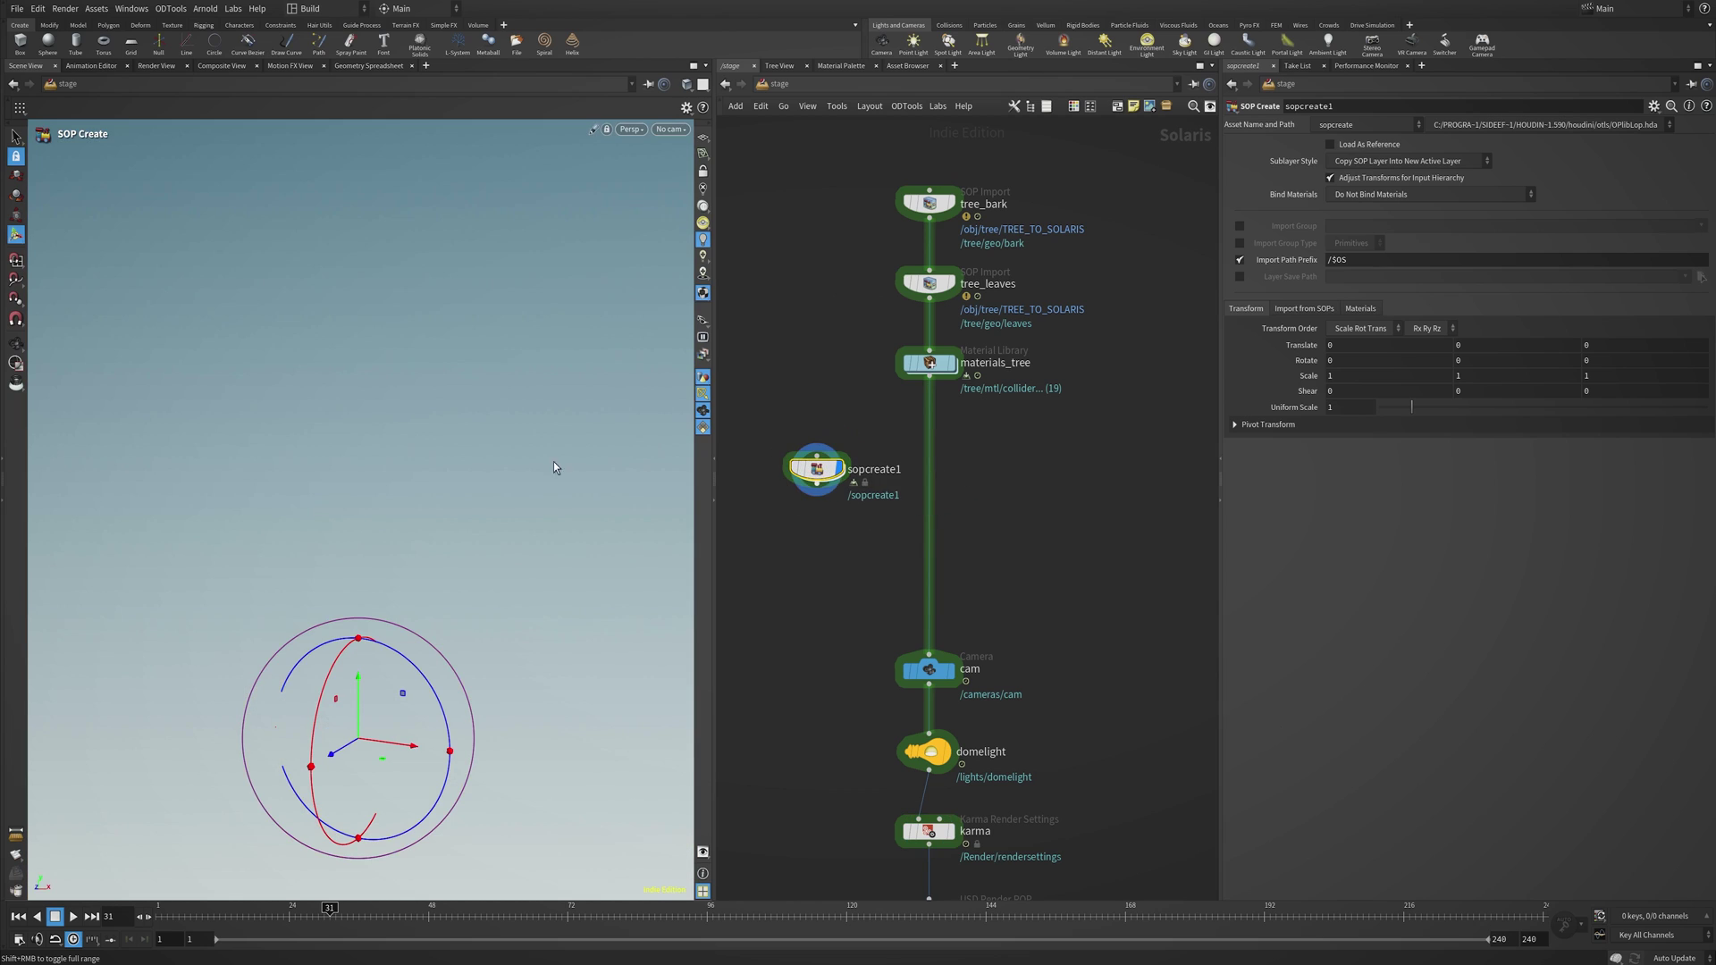
Enter the SOP Create node, add a HeightField inside it, and frame the terrain.
{"action": "double_click", "coordinate": [821, 475]}
{"action": "key", "text": "Tab"}
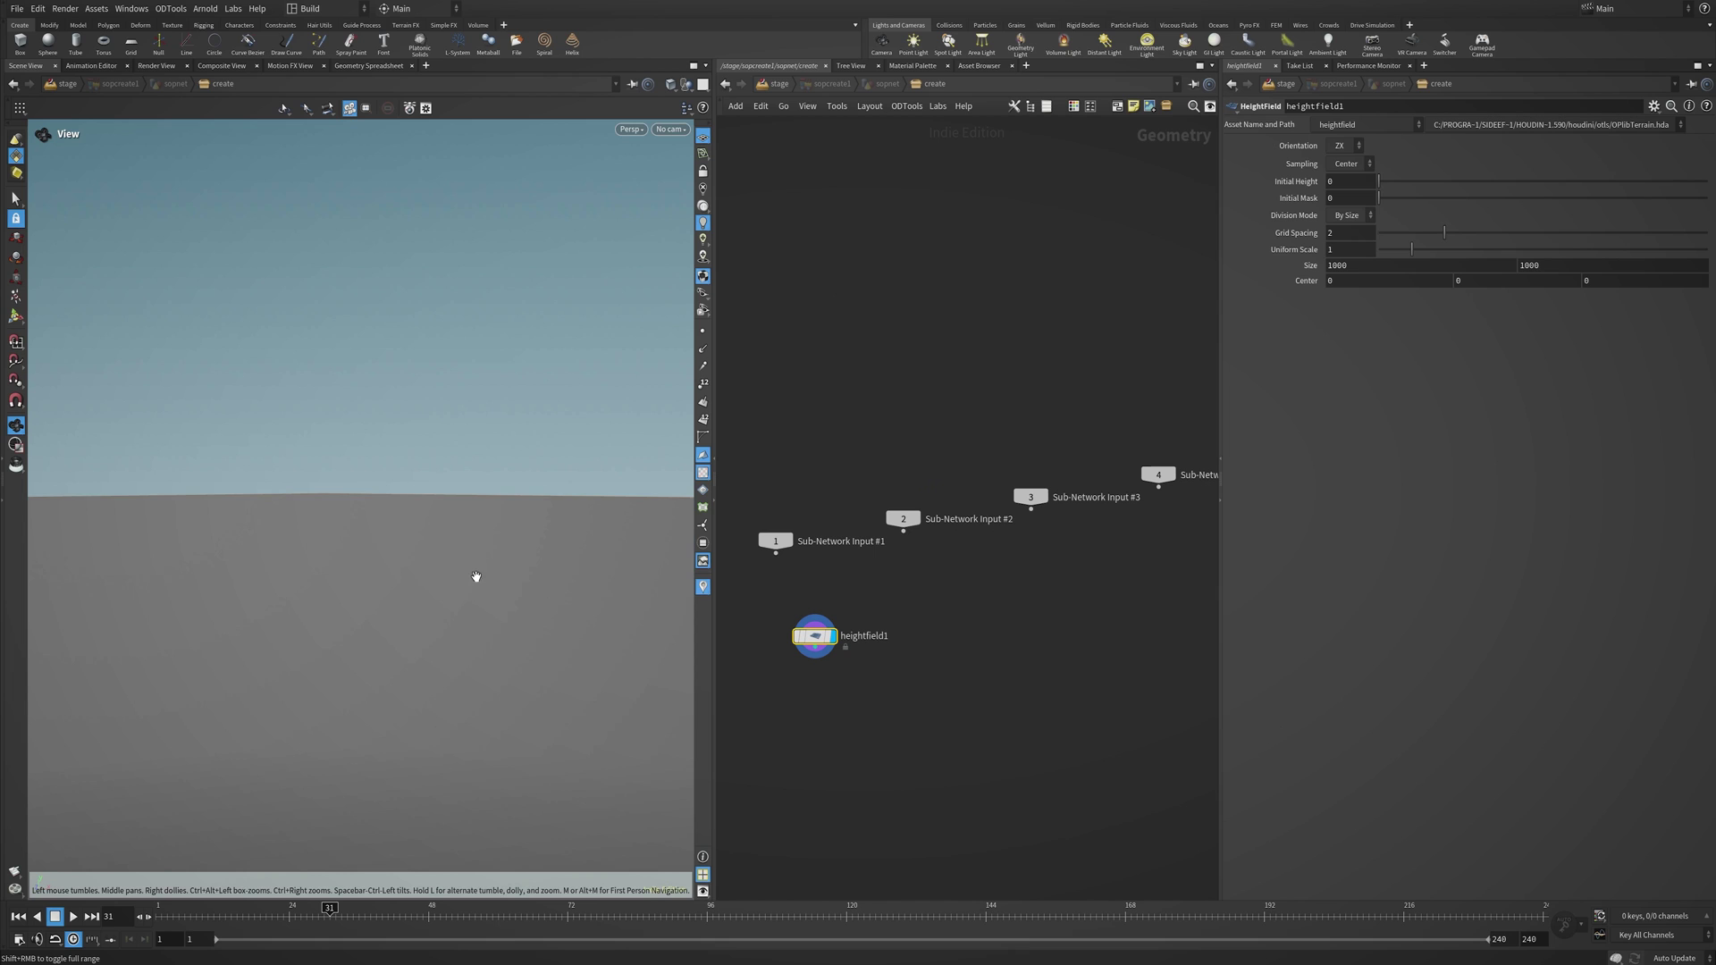
{"action": "key", "text": "f"}
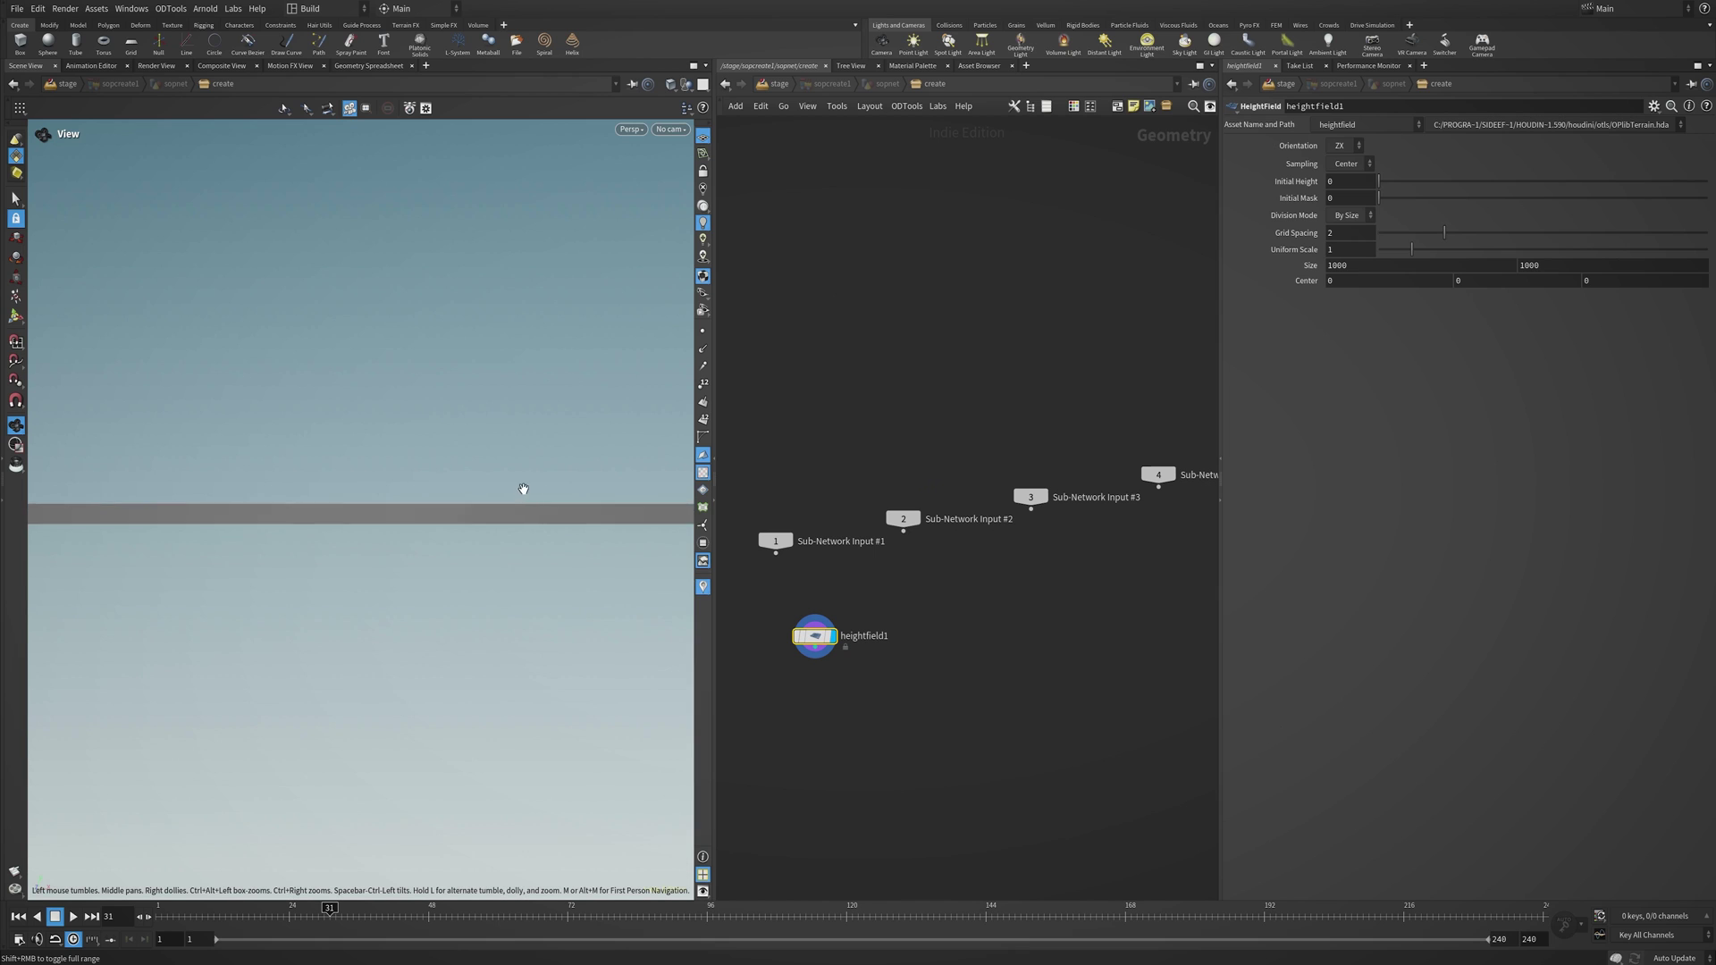
Append a HeightField Noise node to the heightfield.
{"action": "key", "text": "Tab"}
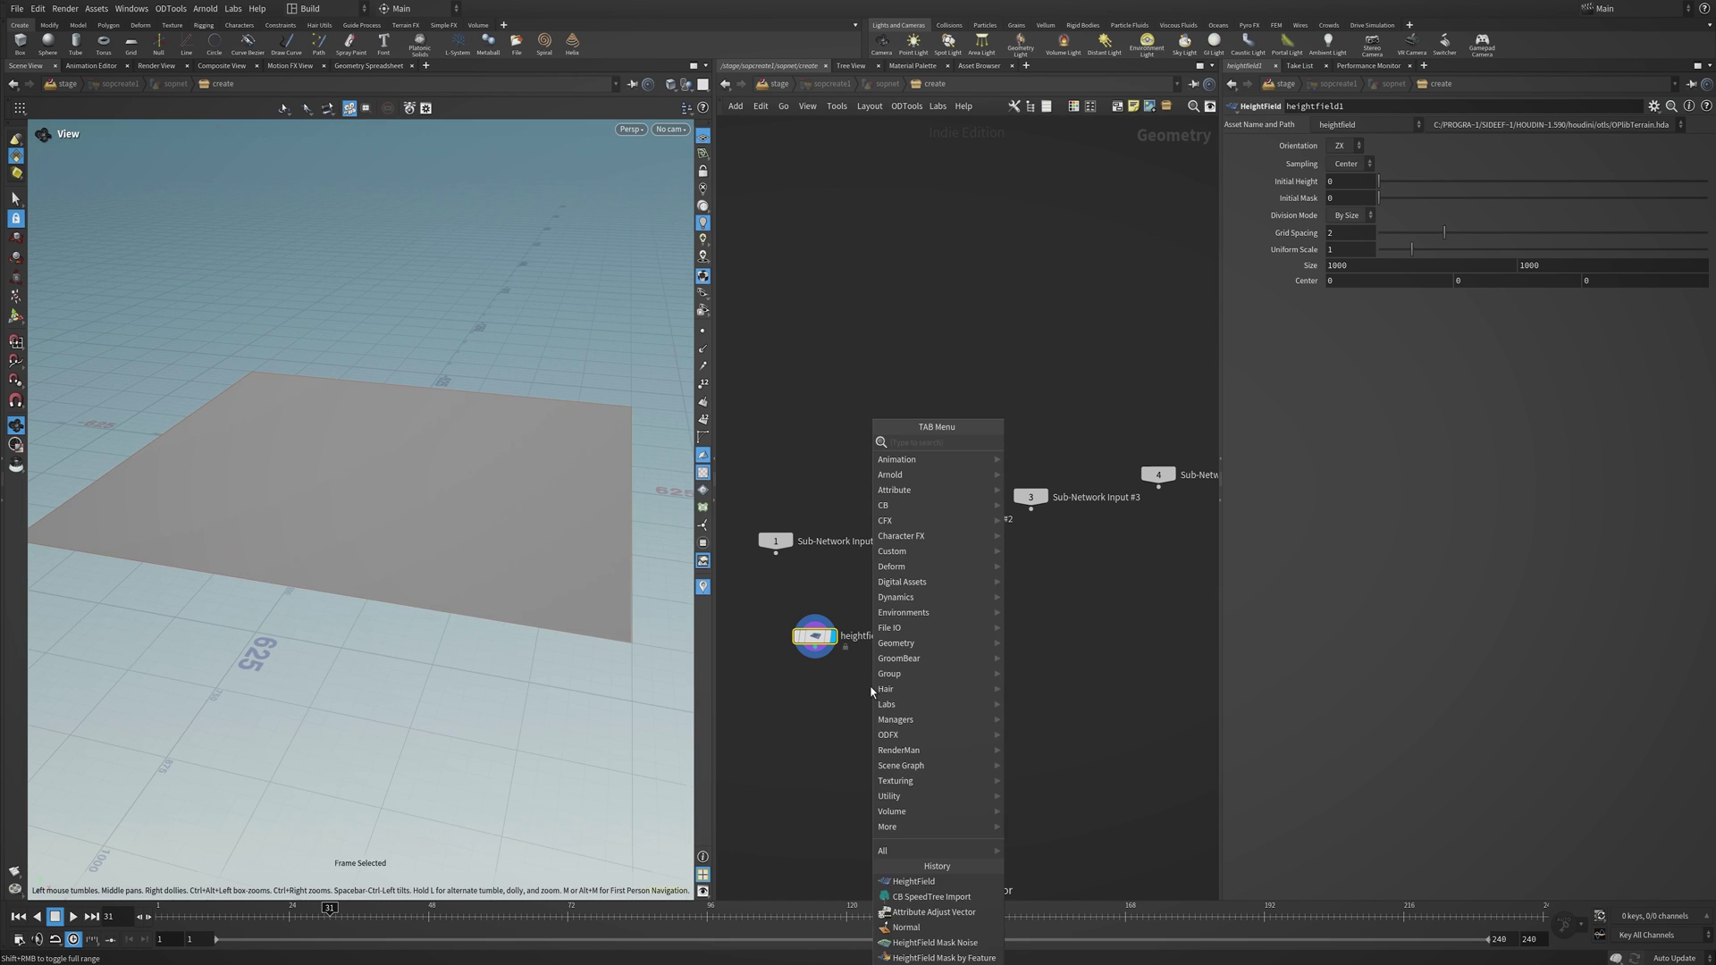
{"action": "type", "text": "a"}
{"action": "key", "text": "BackSpace"}
{"action": "type", "text": "hfn"}
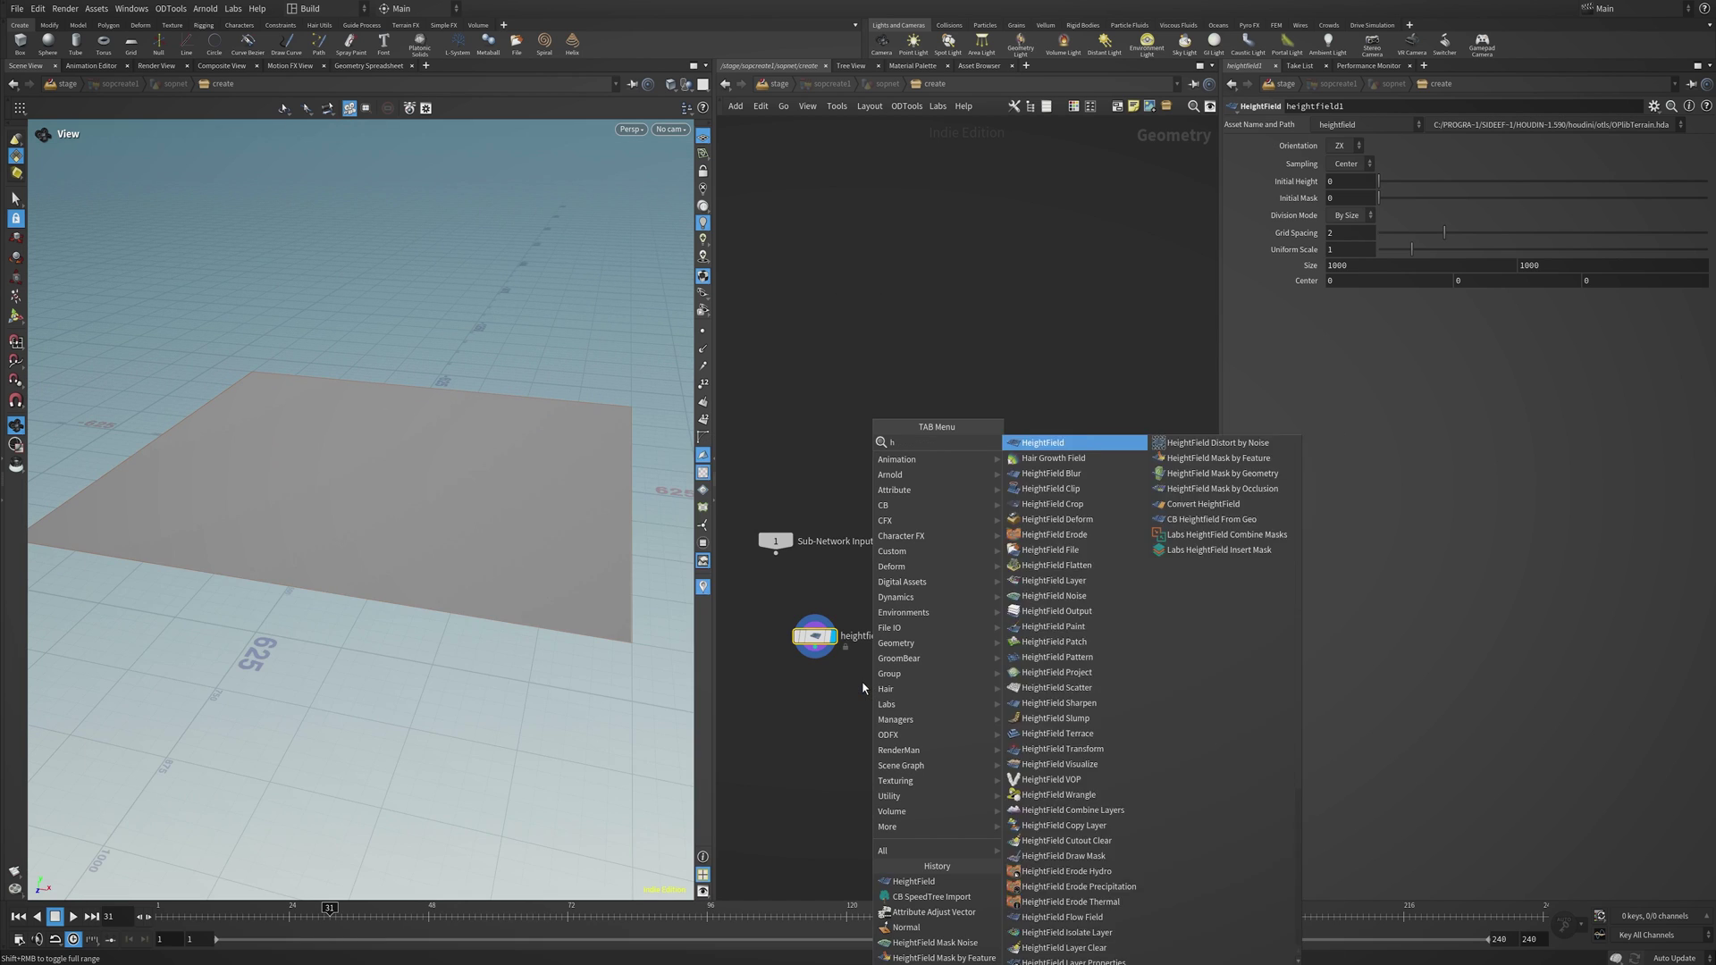
{"action": "key", "text": "Return"}
{"action": "key", "text": "Return"}
Set the terrain noise Amplitude to 805, Element Size to 673 and Roughness to 0.438, and inspect the terrain.
{"action": "left_click_drag", "start_coordinate": [600, 297], "coordinate": [449, 329]}
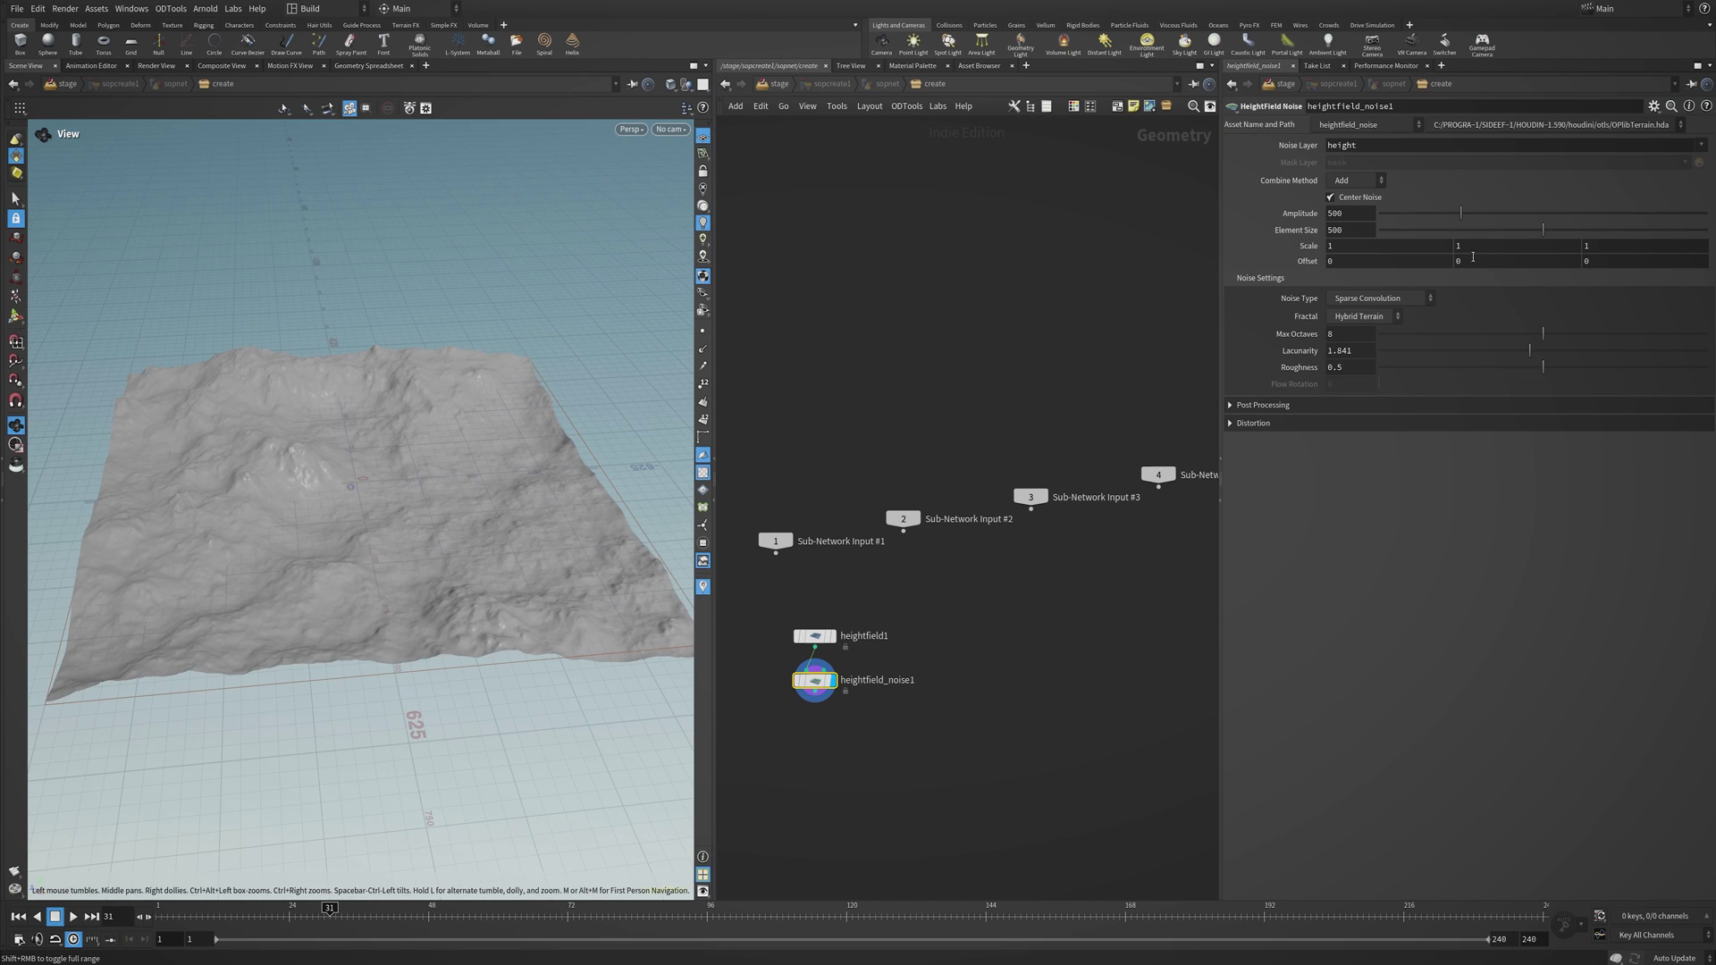
{"action": "left_click_drag", "start_coordinate": [1460, 213], "coordinate": [1595, 234]}
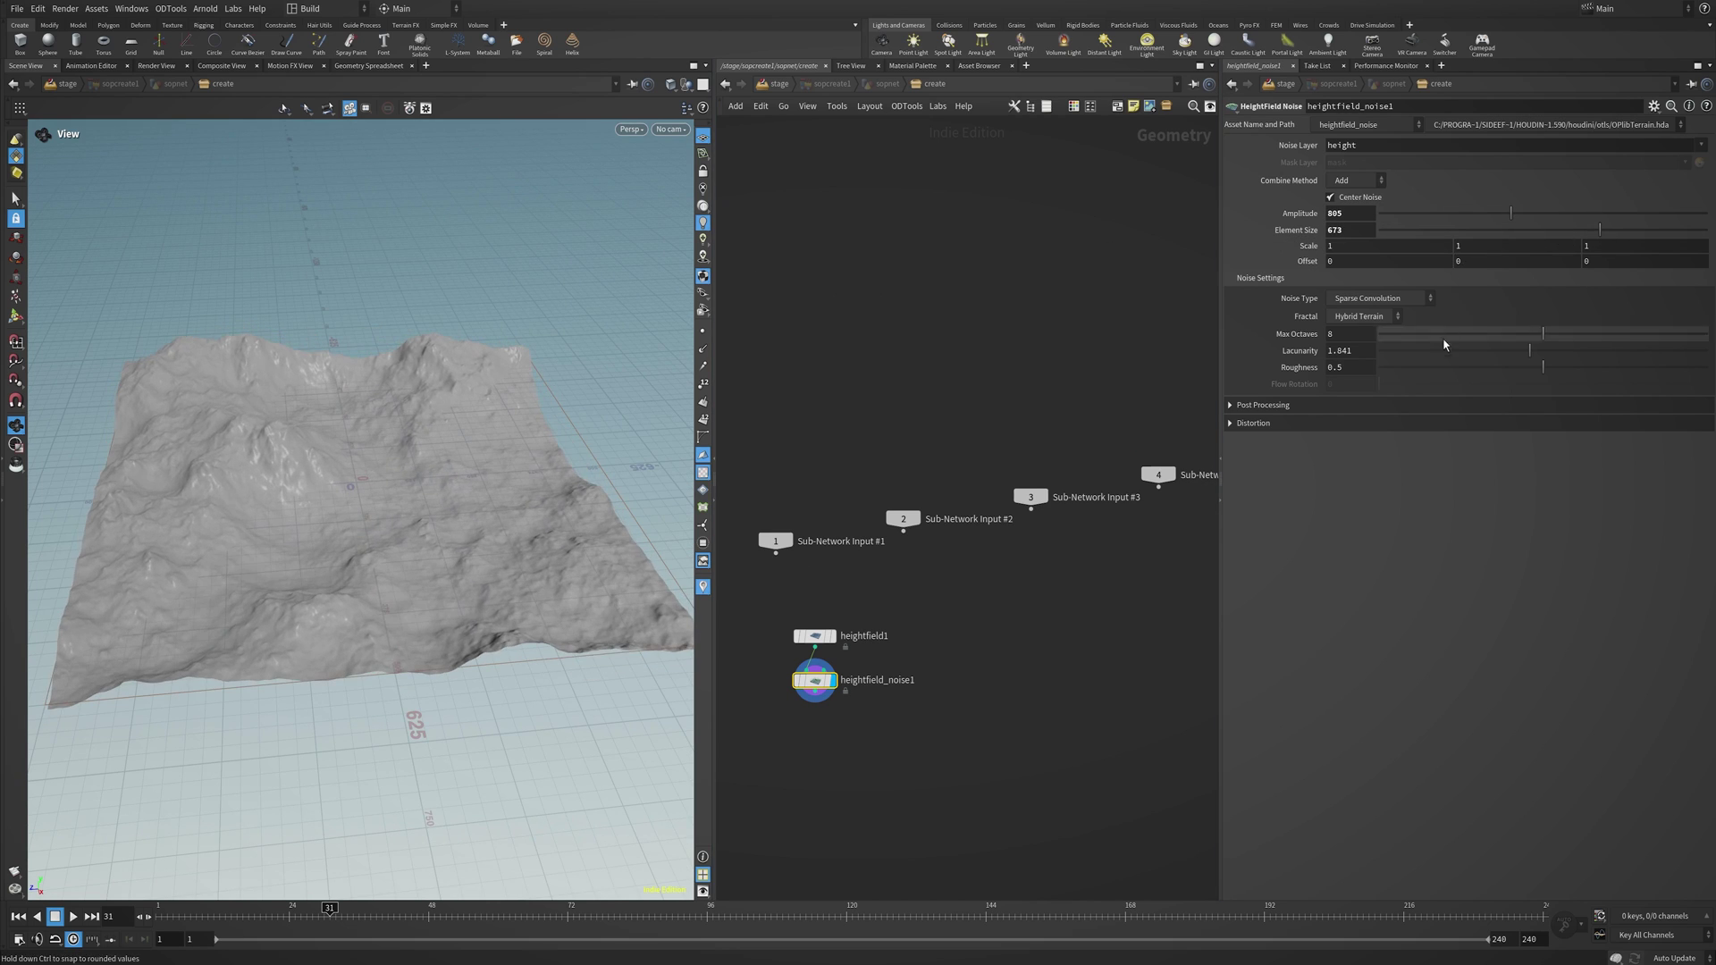
{"action": "left_click_drag", "start_coordinate": [1543, 367], "coordinate": [1522, 368]}
{"action": "key", "text": "f"}
{"action": "left_click_drag", "start_coordinate": [397, 432], "coordinate": [643, 465]}
Append a HeightField Mask by Feature node after the terrain noise.
{"action": "middle_click_drag", "start_coordinate": [836, 744], "coordinate": [878, 681]}
{"action": "key", "text": "Tab"}
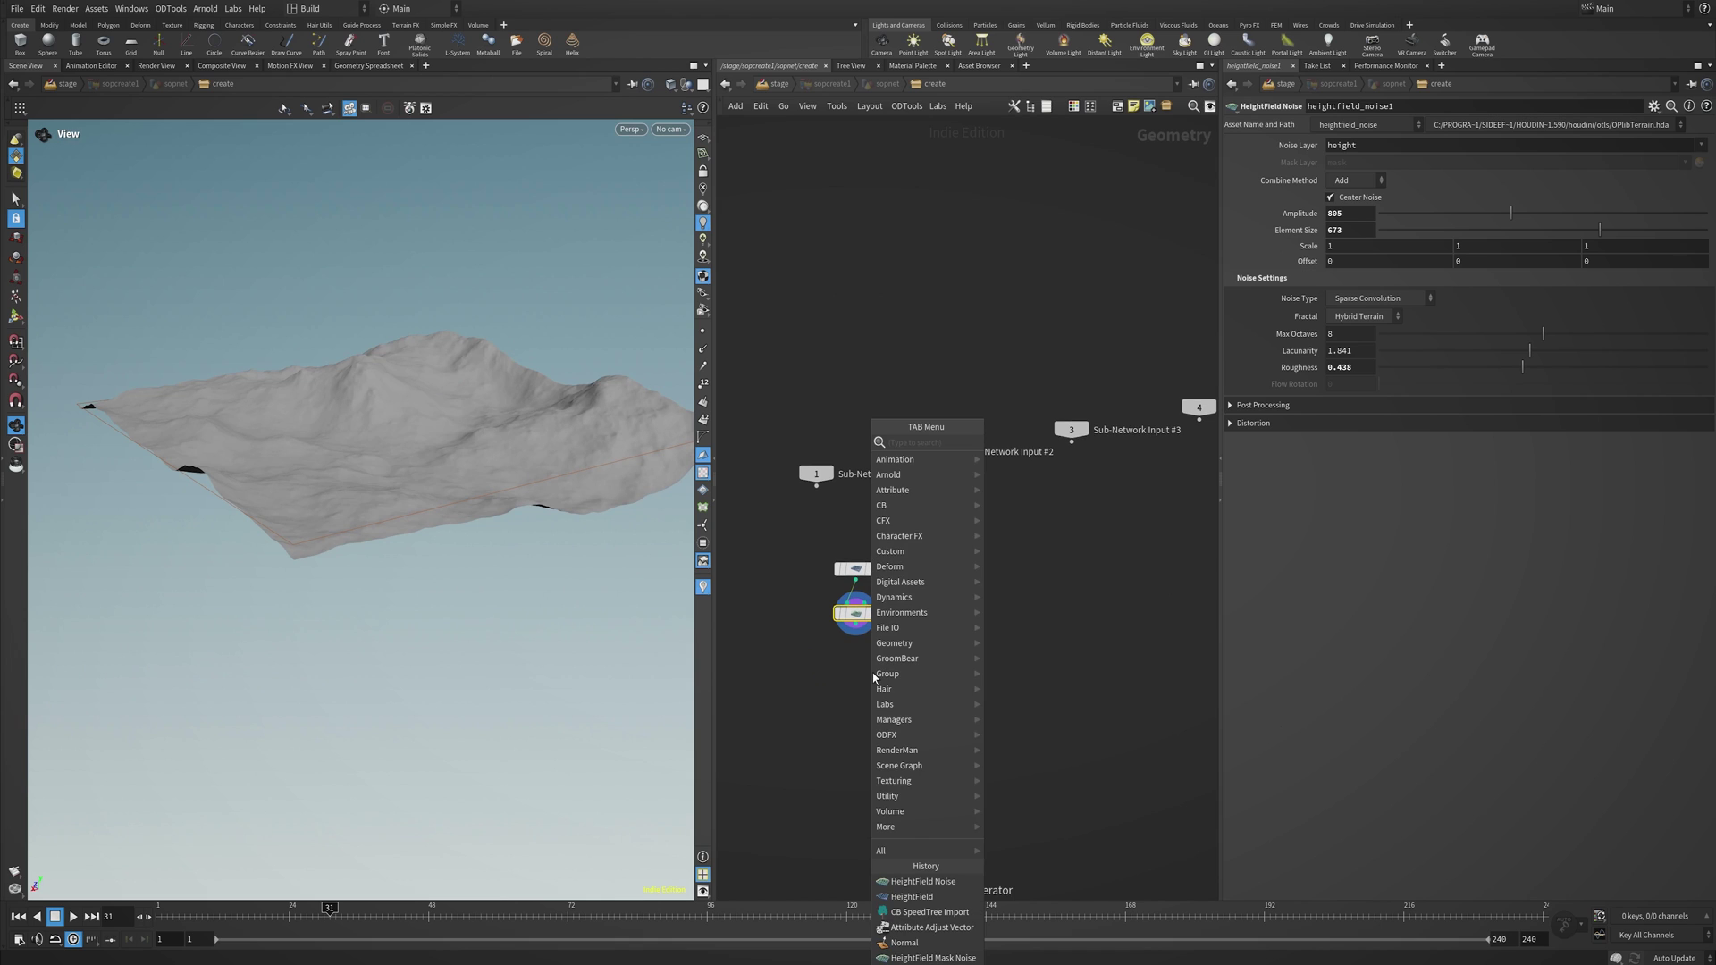
{"action": "type", "text": "hfmas"}
{"action": "key", "text": "Down"}
{"action": "key", "text": "Down"}
{"action": "key", "text": "Down"}
{"action": "key", "text": "Down"}
{"action": "key", "text": "Down"}
{"action": "key", "text": "Down"}
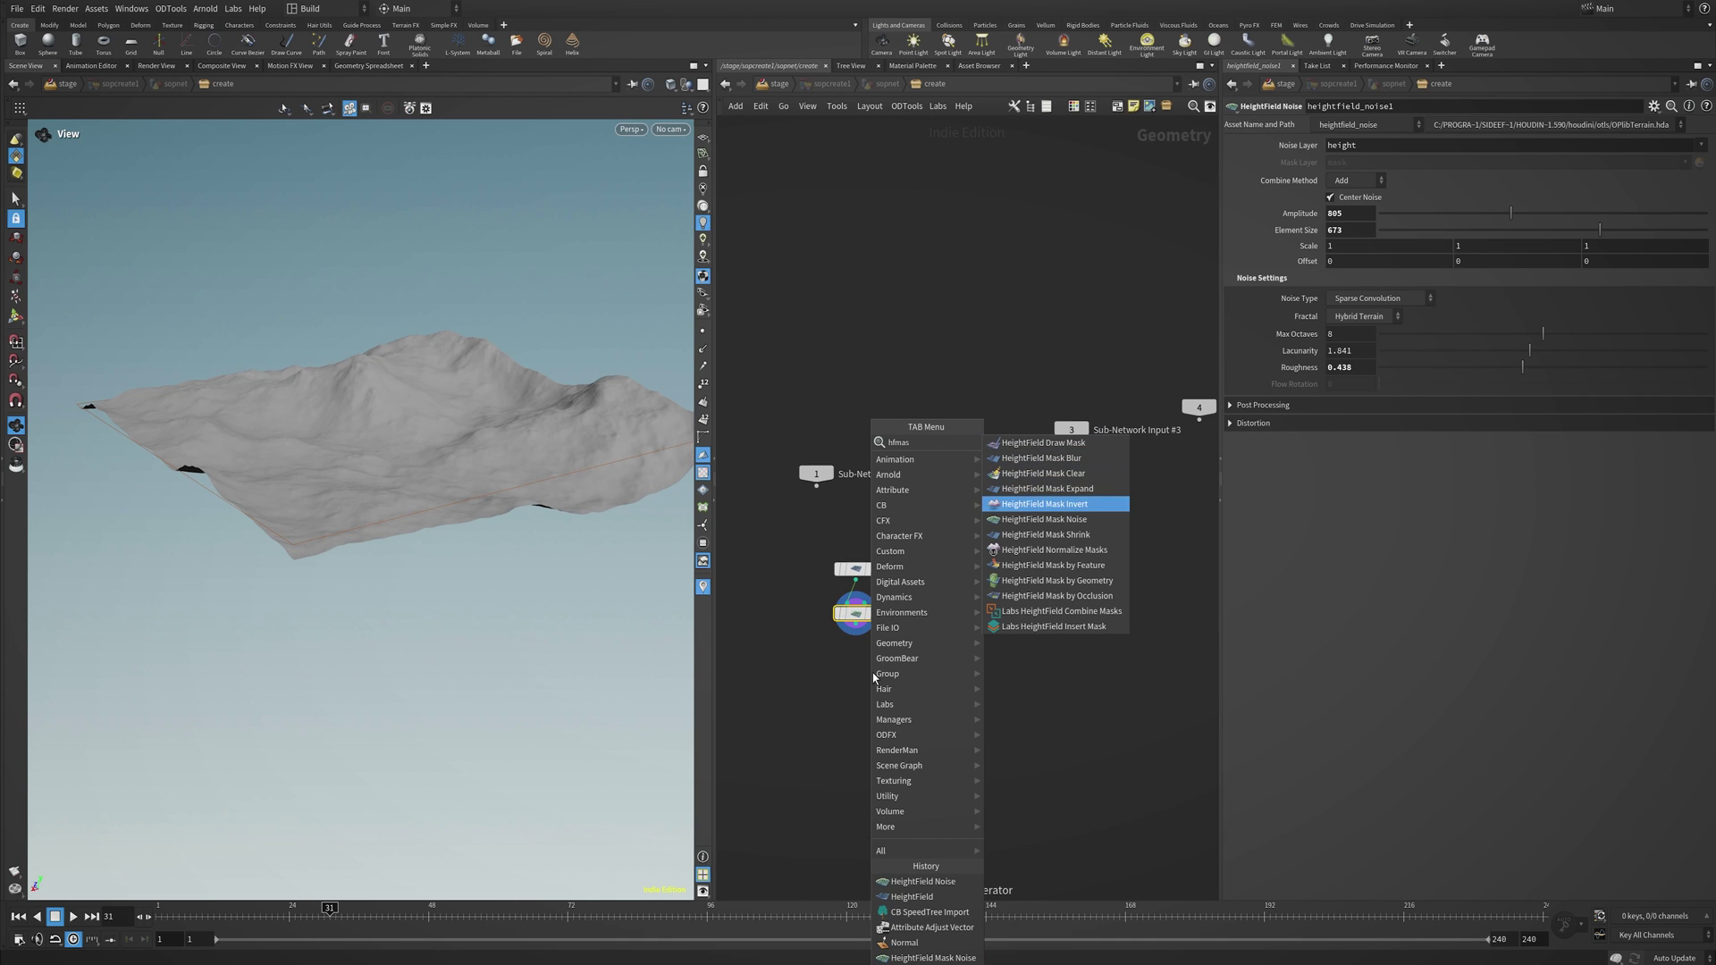
{"action": "key", "text": "Return"}
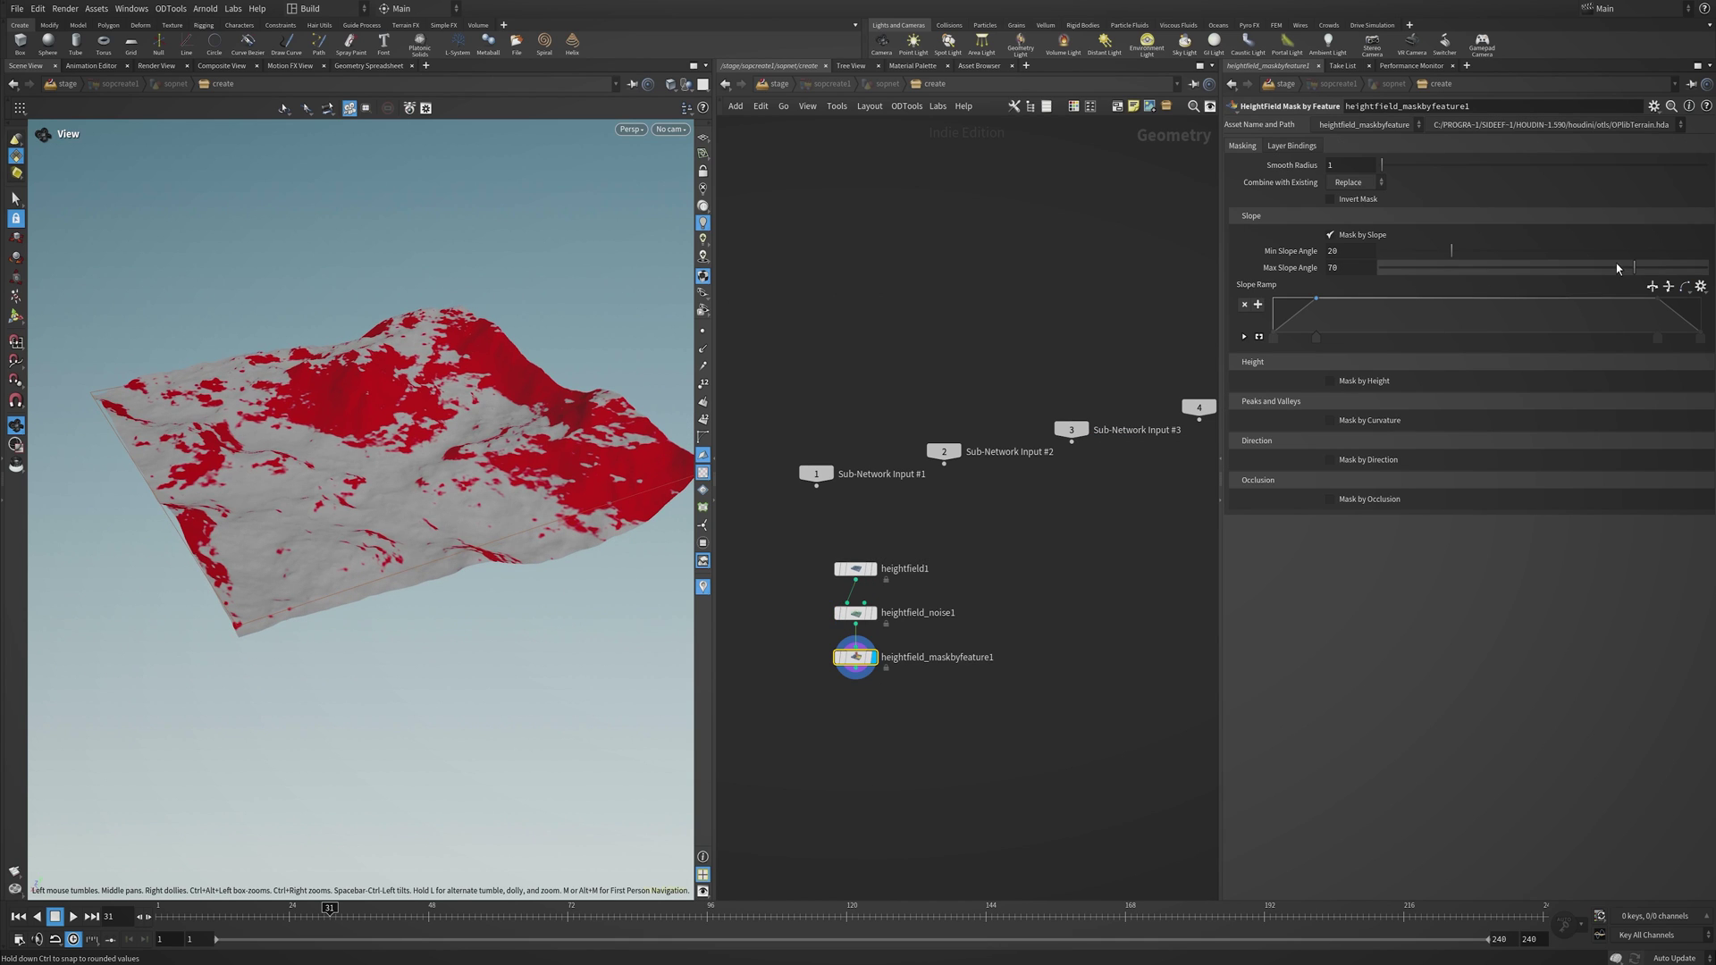
Set the slope mask's Min Slope Angle to 21.7 and Max Slope Angle to 47.8, and invert its Slope Ramp.
{"action": "left_click_drag", "start_coordinate": [1616, 267], "coordinate": [1552, 273]}
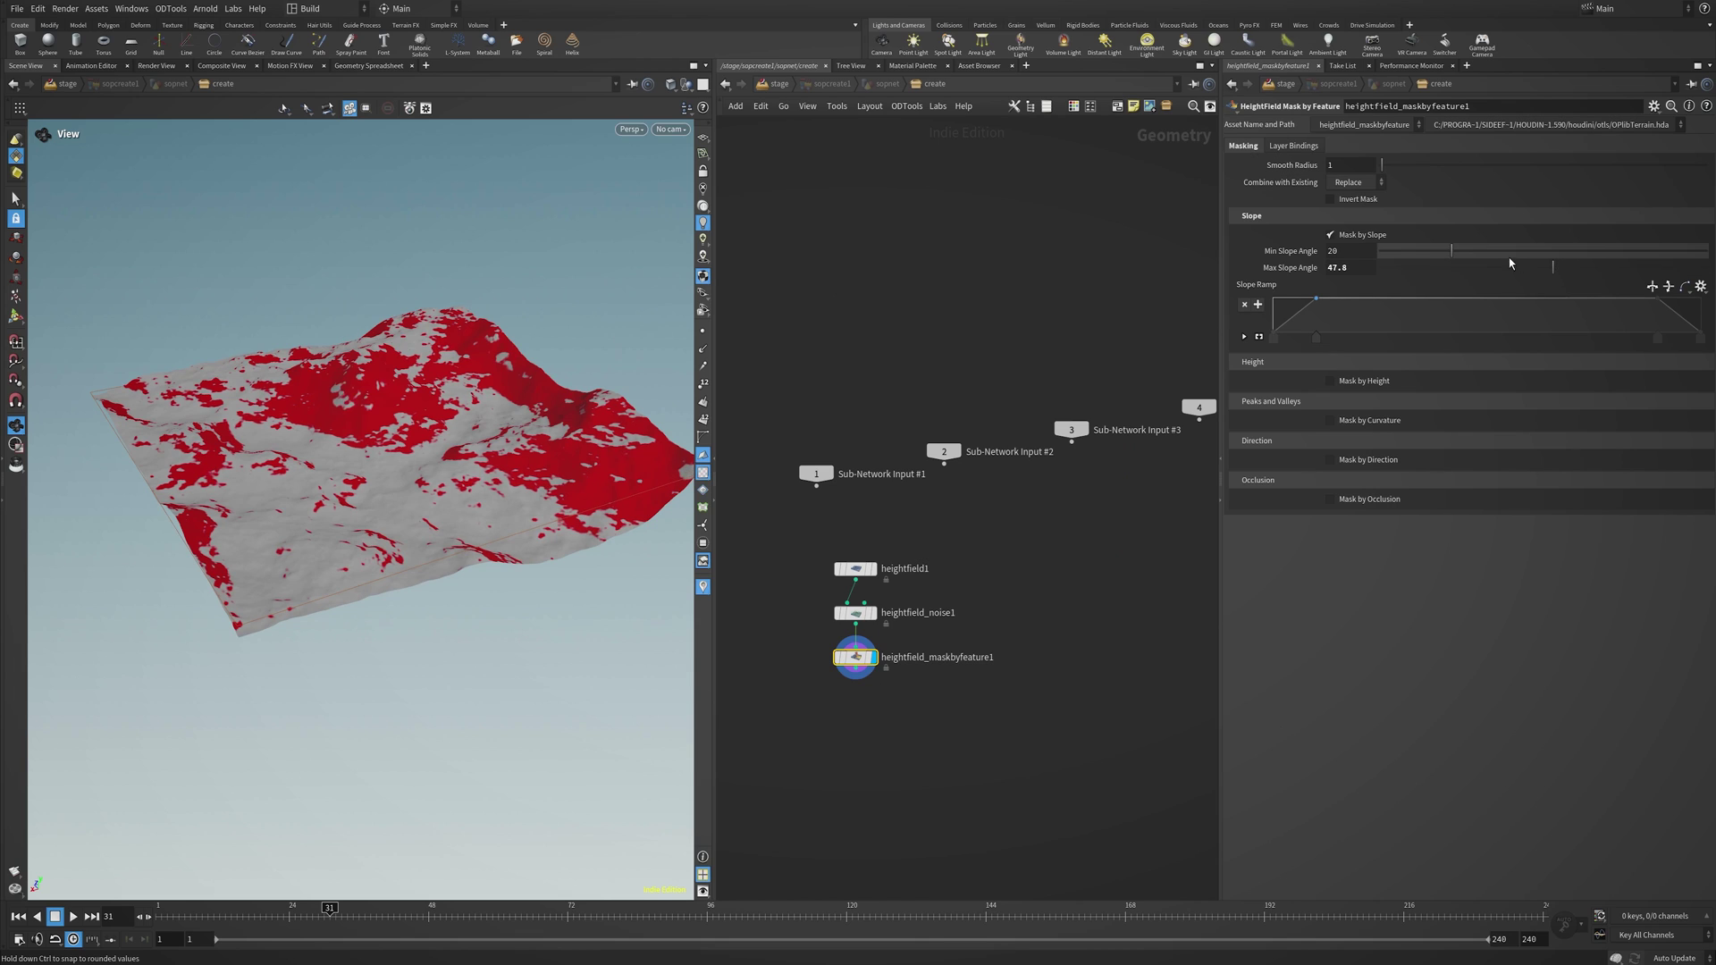
Append a Convert HeightField node after the slope mask, set its Density to 0.532 and enable Bake Point Colors.
{"action": "key", "text": "Tab"}
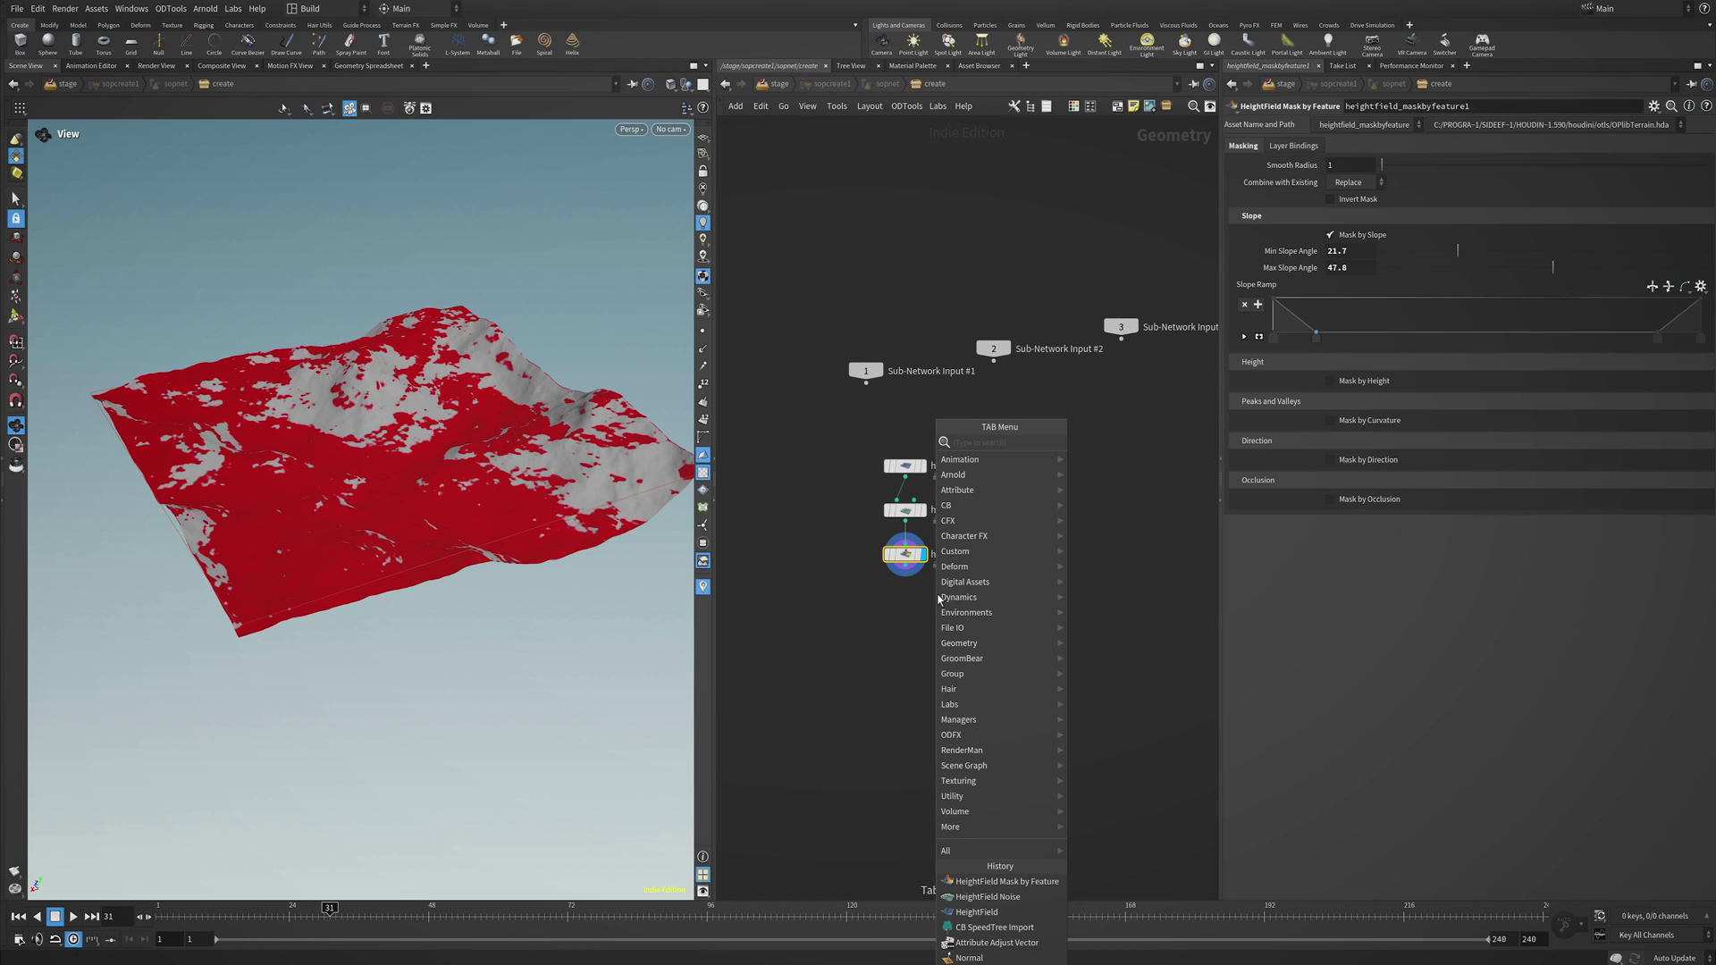
{"action": "type", "text": "hfc"}
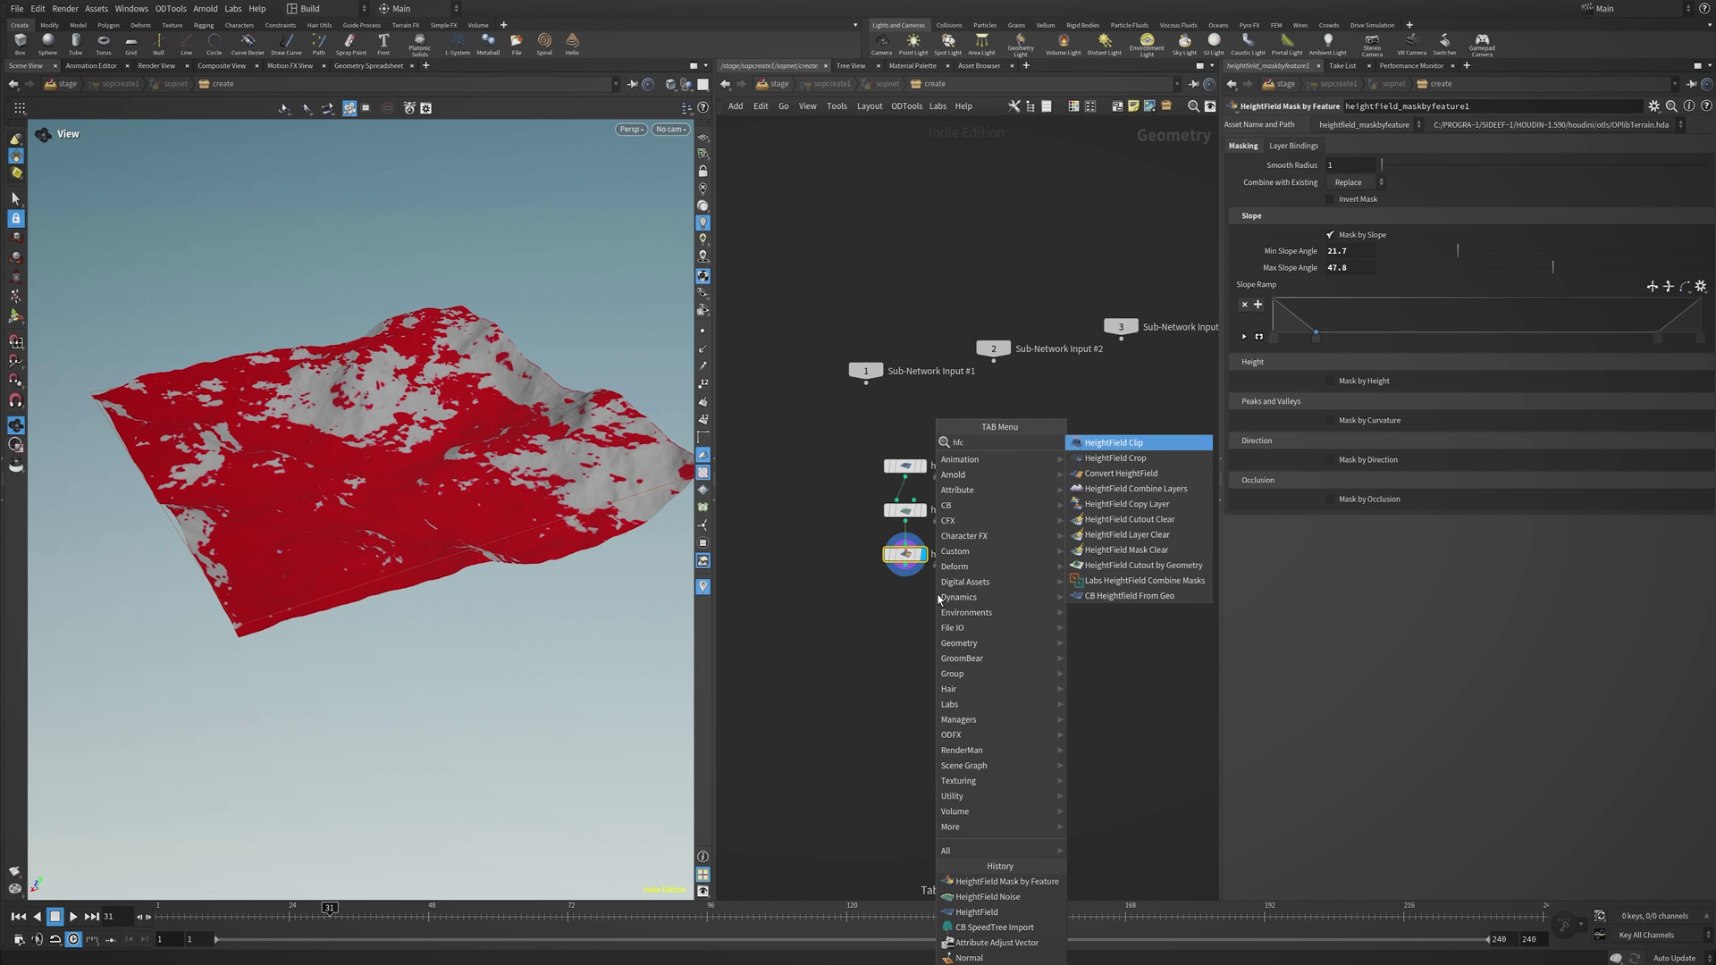
{"action": "key", "text": "Down"}
{"action": "key", "text": "Down"}
{"action": "key", "text": "Return"}
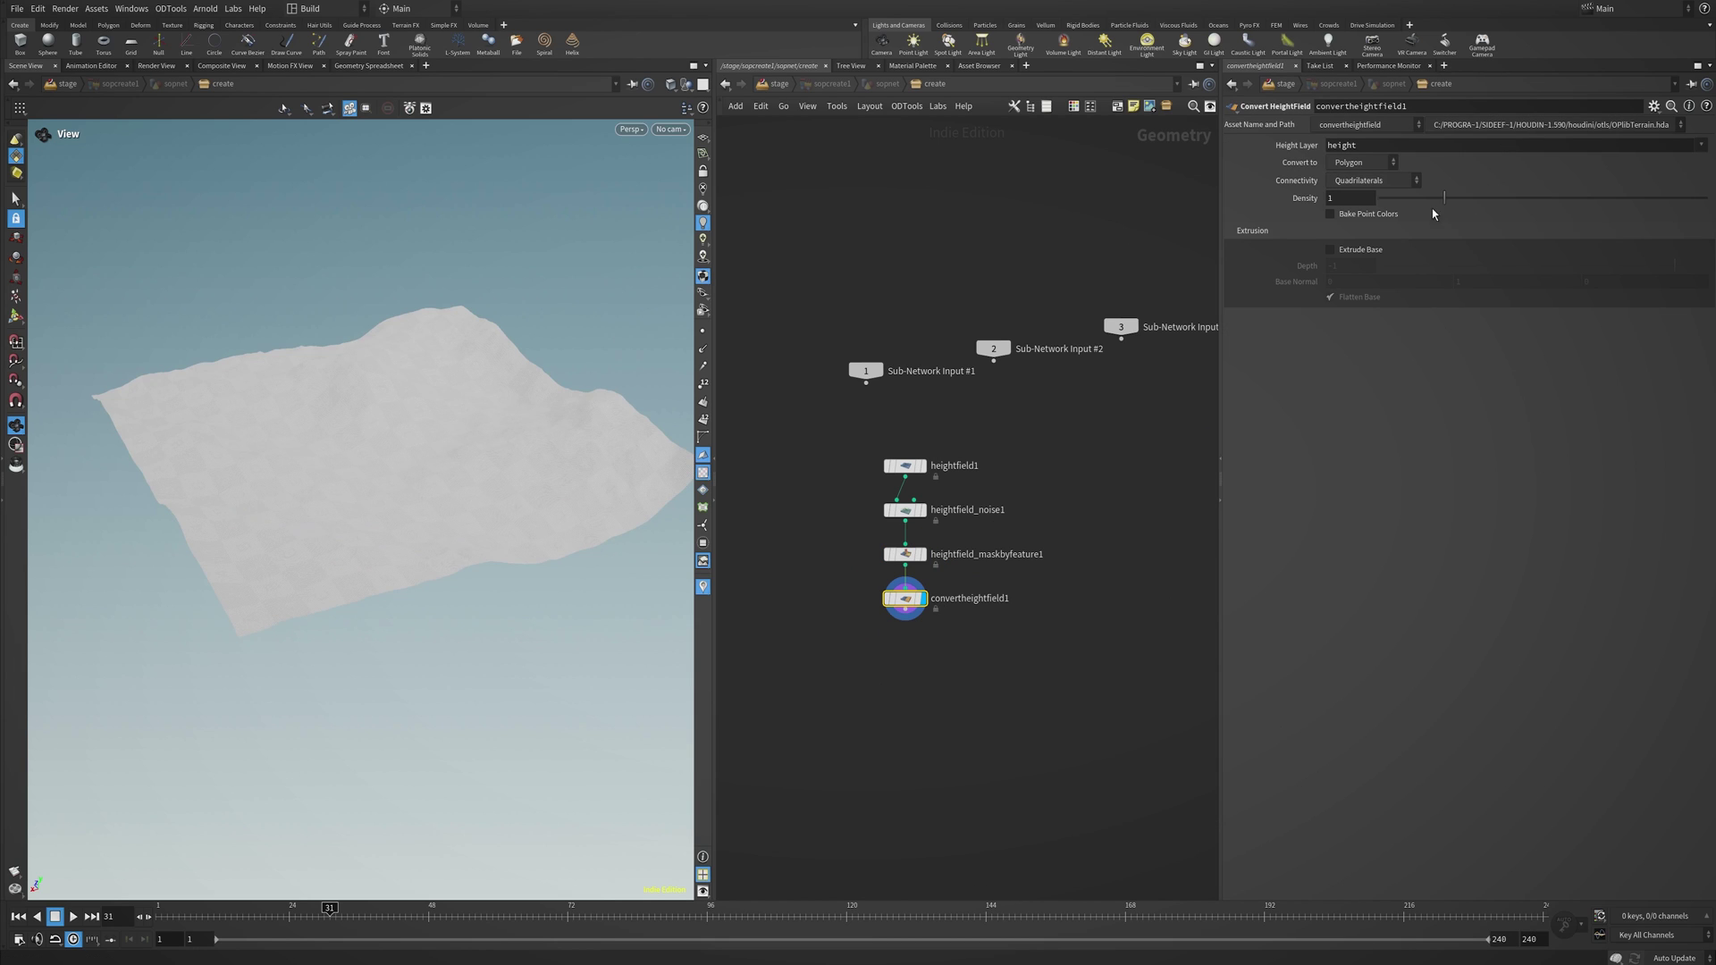
{"action": "left_click_drag", "start_coordinate": [1444, 197], "coordinate": [1413, 198]}
{"action": "left_click", "coordinate": [1381, 215]}
Visualize the mask point attribute on the converted terrain and inspect it in shaded display without wireframe.
{"action": "middle_click", "coordinate": [910, 607]}
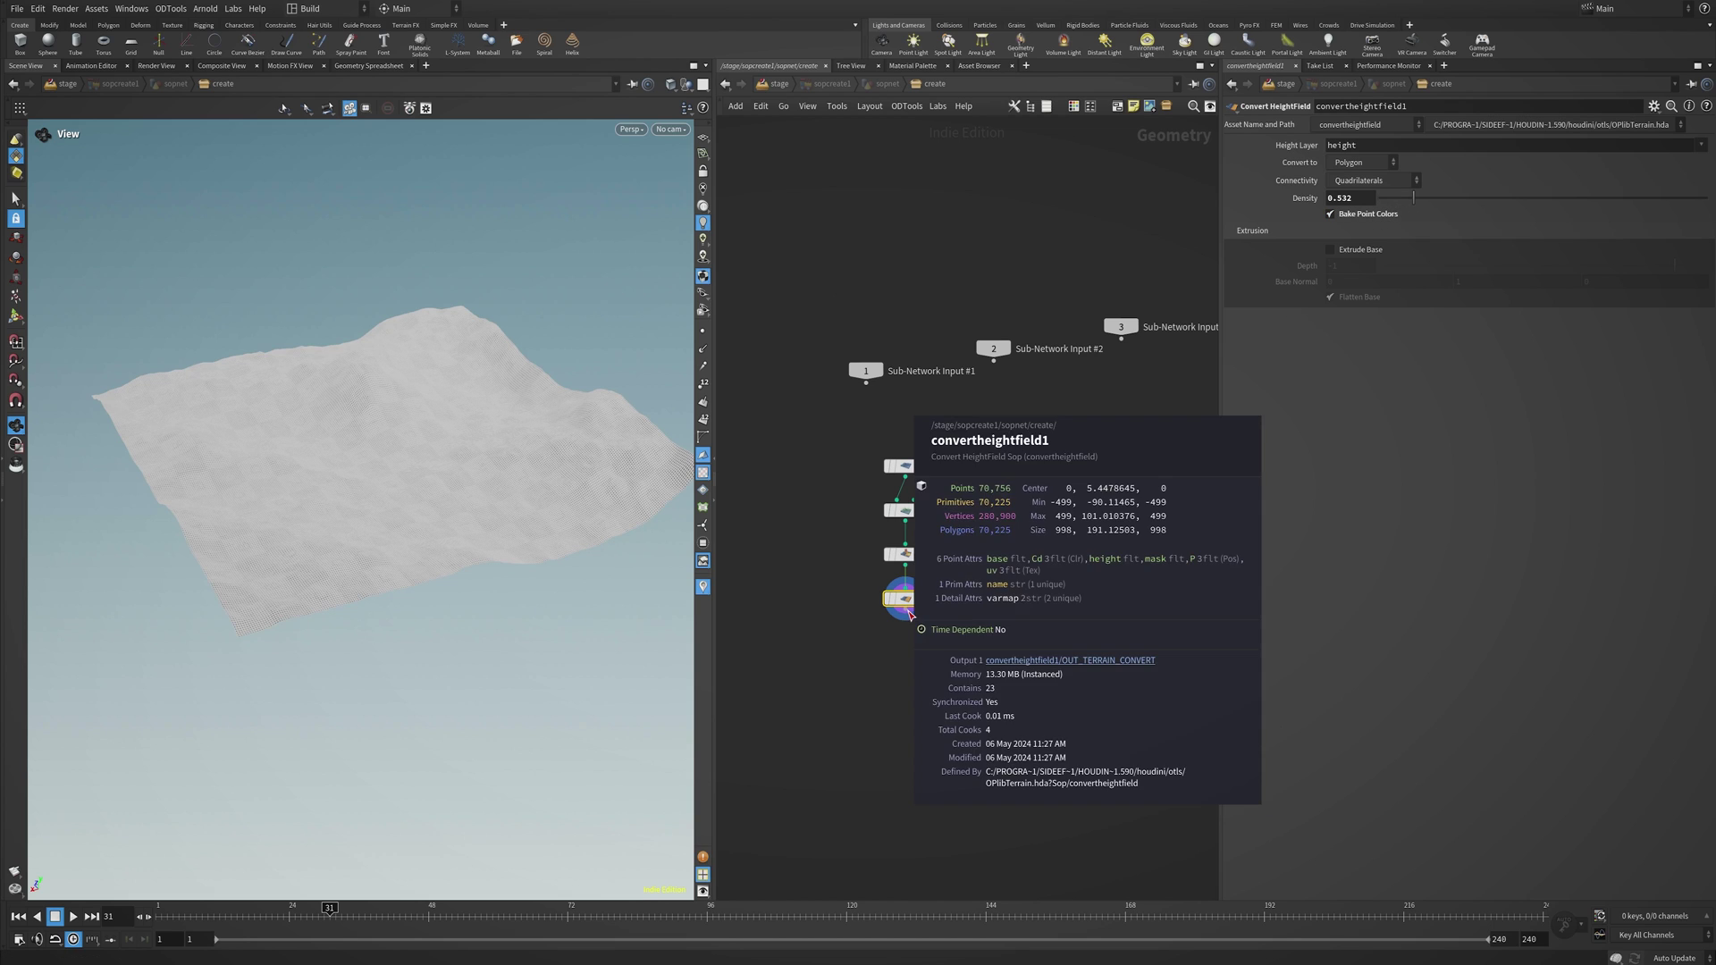
{"action": "left_click", "coordinate": [935, 609]}
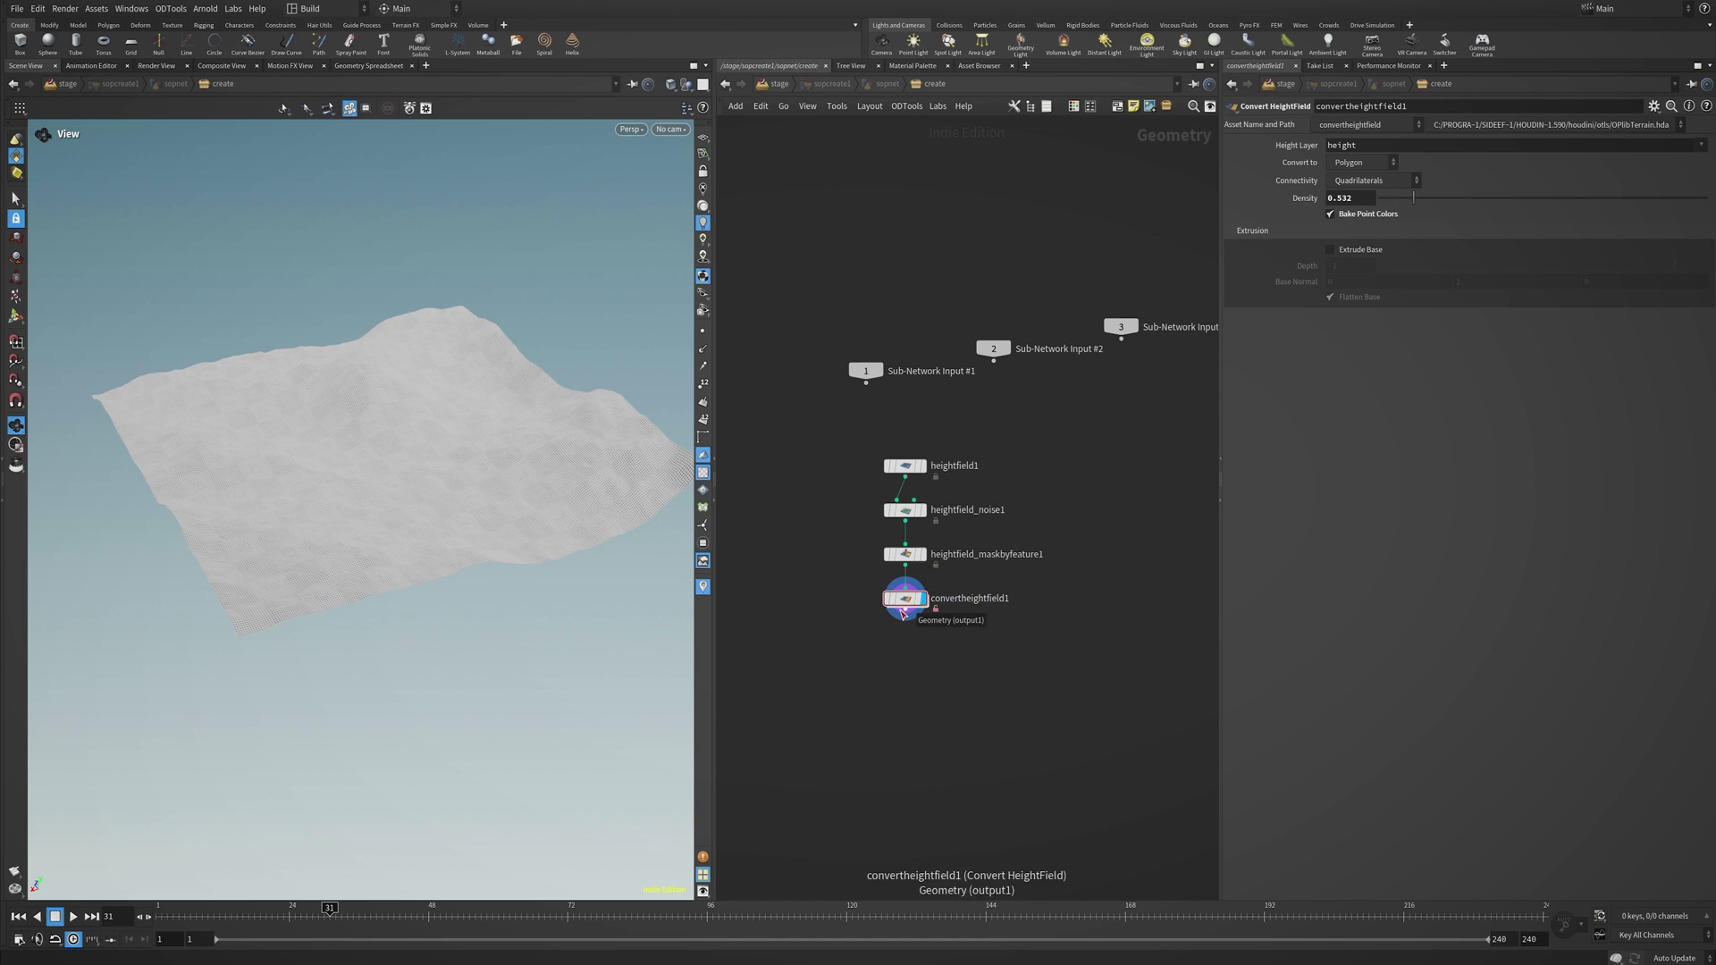
{"action": "middle_click", "coordinate": [908, 606]}
{"action": "key", "text": "ctrl+z"}
{"action": "middle_click", "coordinate": [905, 599]}
{"action": "key", "text": "ctrl+z"}
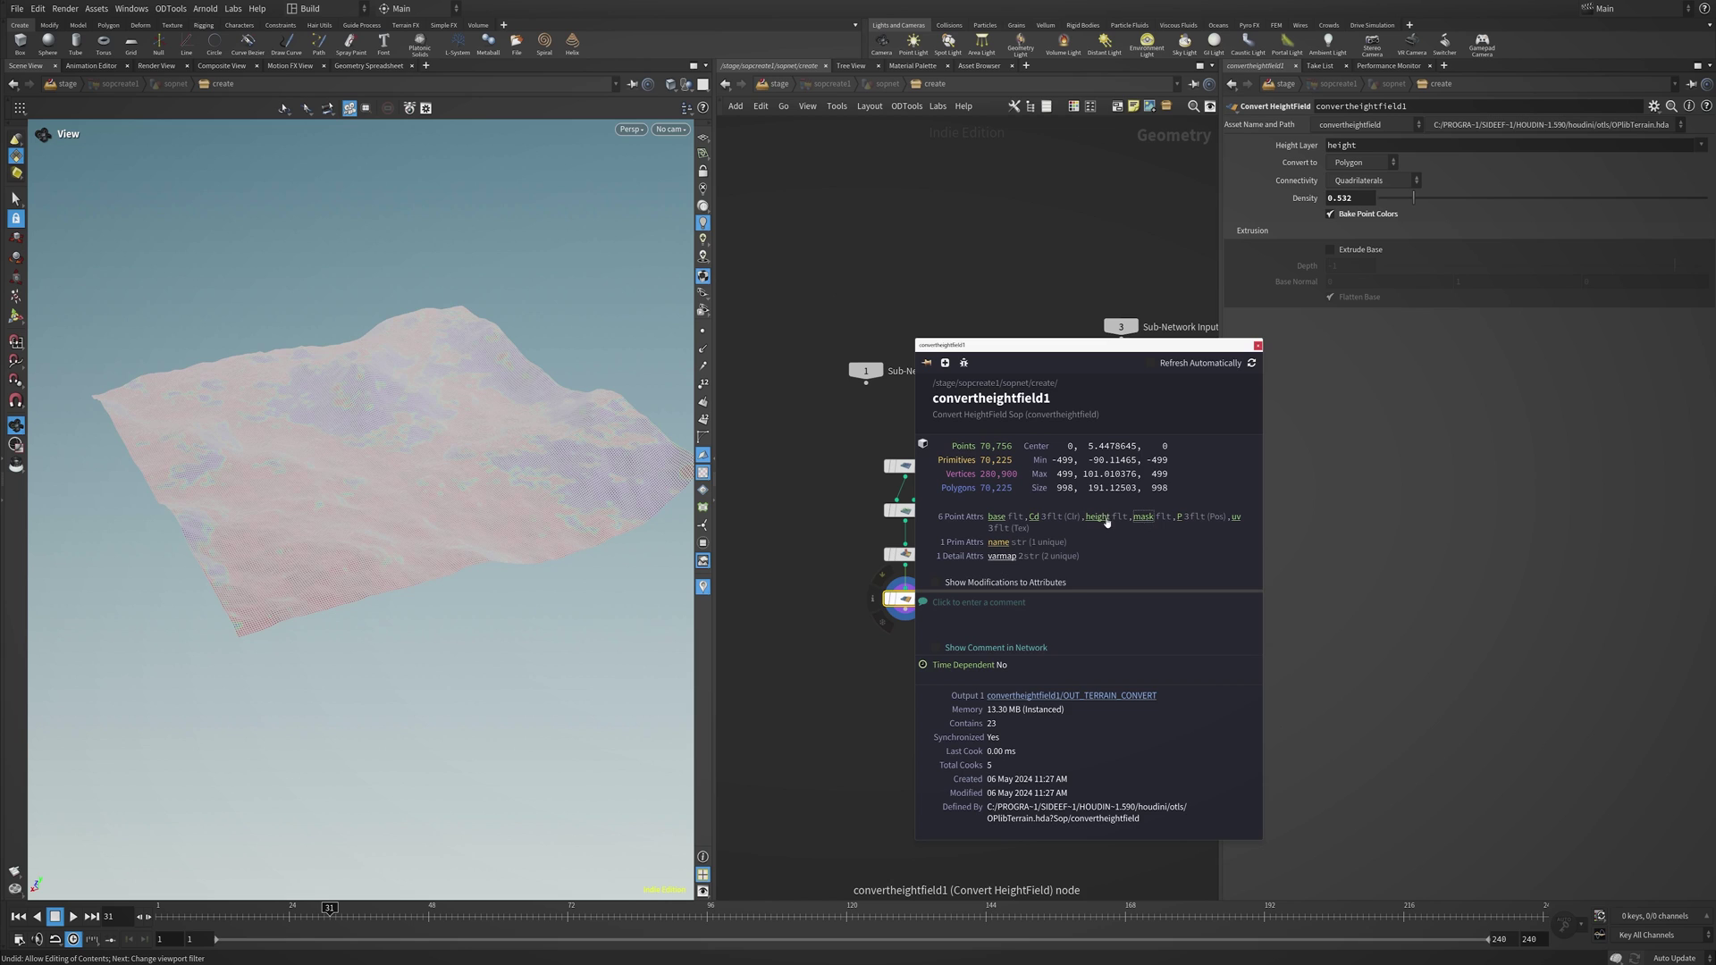
{"action": "key", "text": "w"}
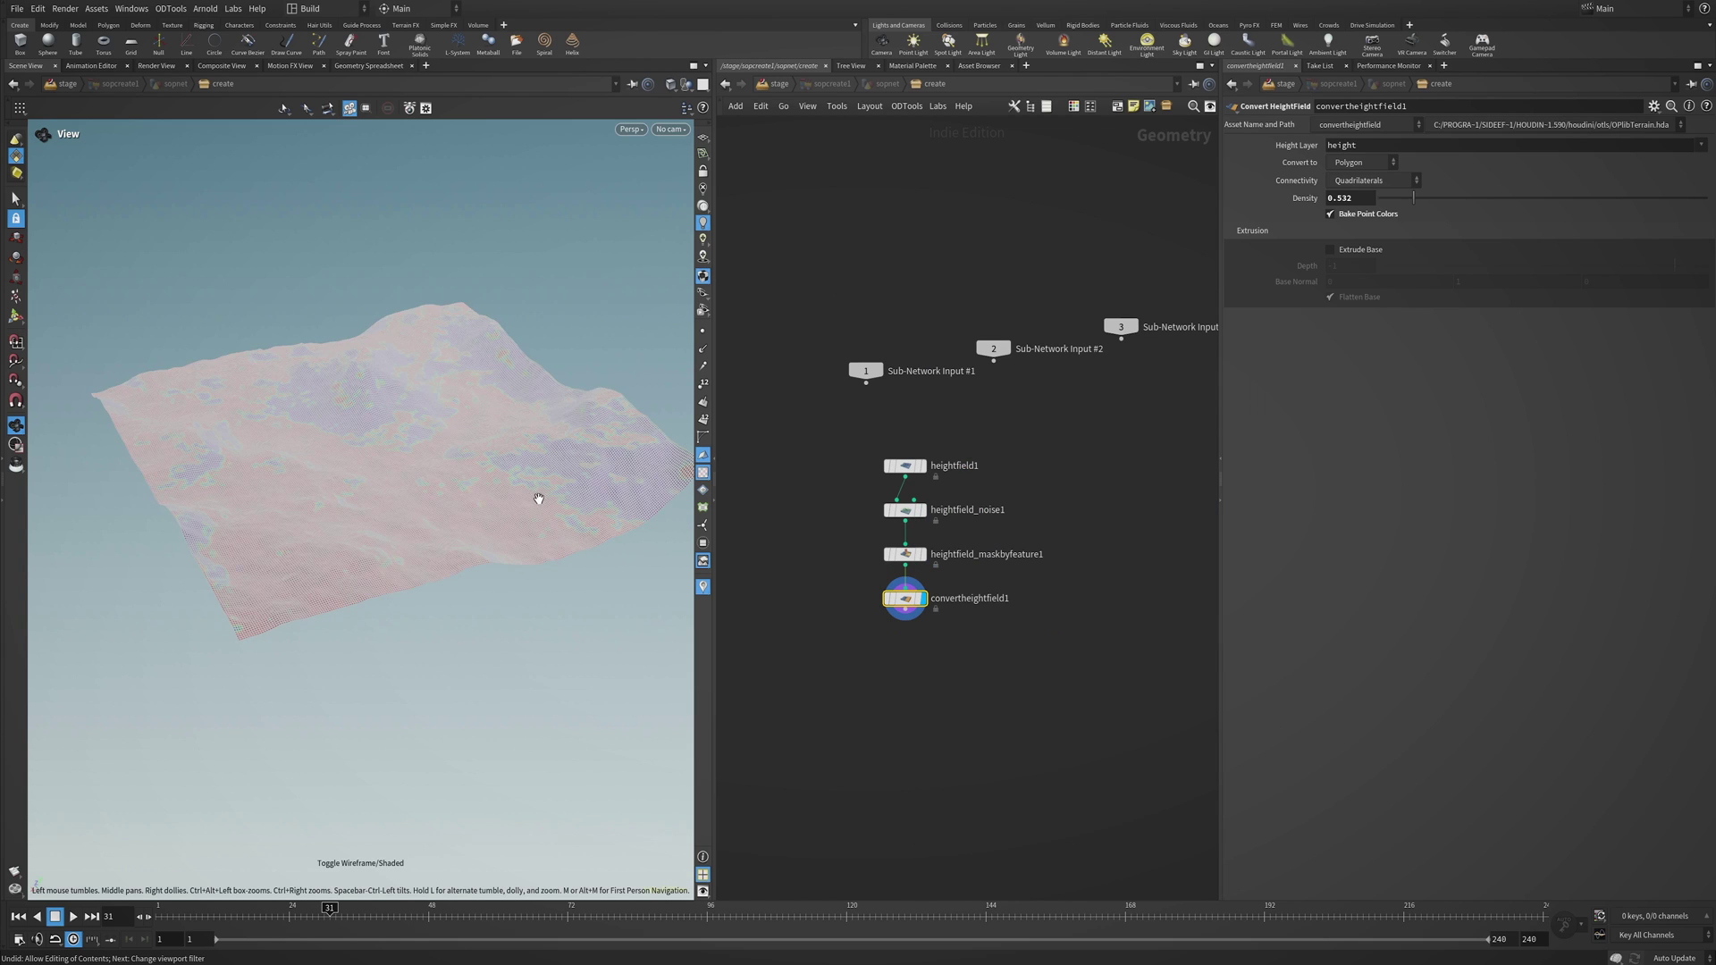
{"action": "key", "text": "shift+w"}
{"action": "mouse_move", "coordinate": [547, 499]}
{"action": "left_mouse_down"}
{"action": "mouse_move", "coordinate": [528, 590]}
{"action": "mouse_move", "coordinate": [536, 500]}
{"action": "left_mouse_up"}
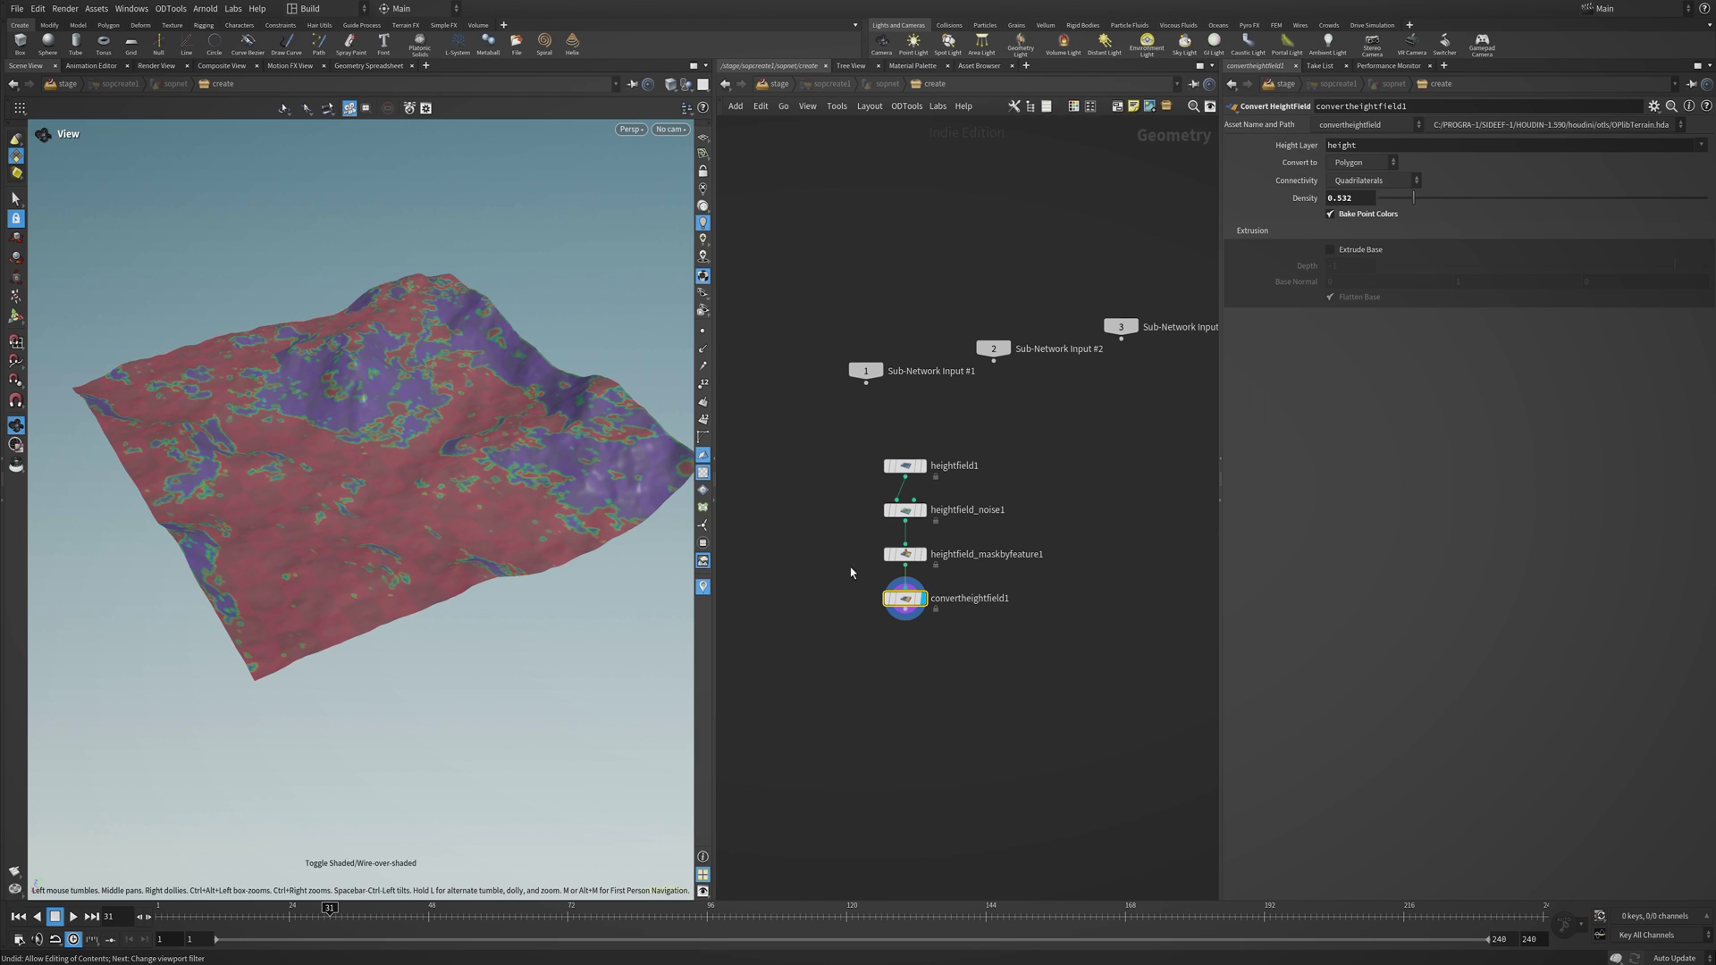
Copy the Convert HeightField node, return to the stage level and add an Instancer node.
{"action": "key", "text": "u"}
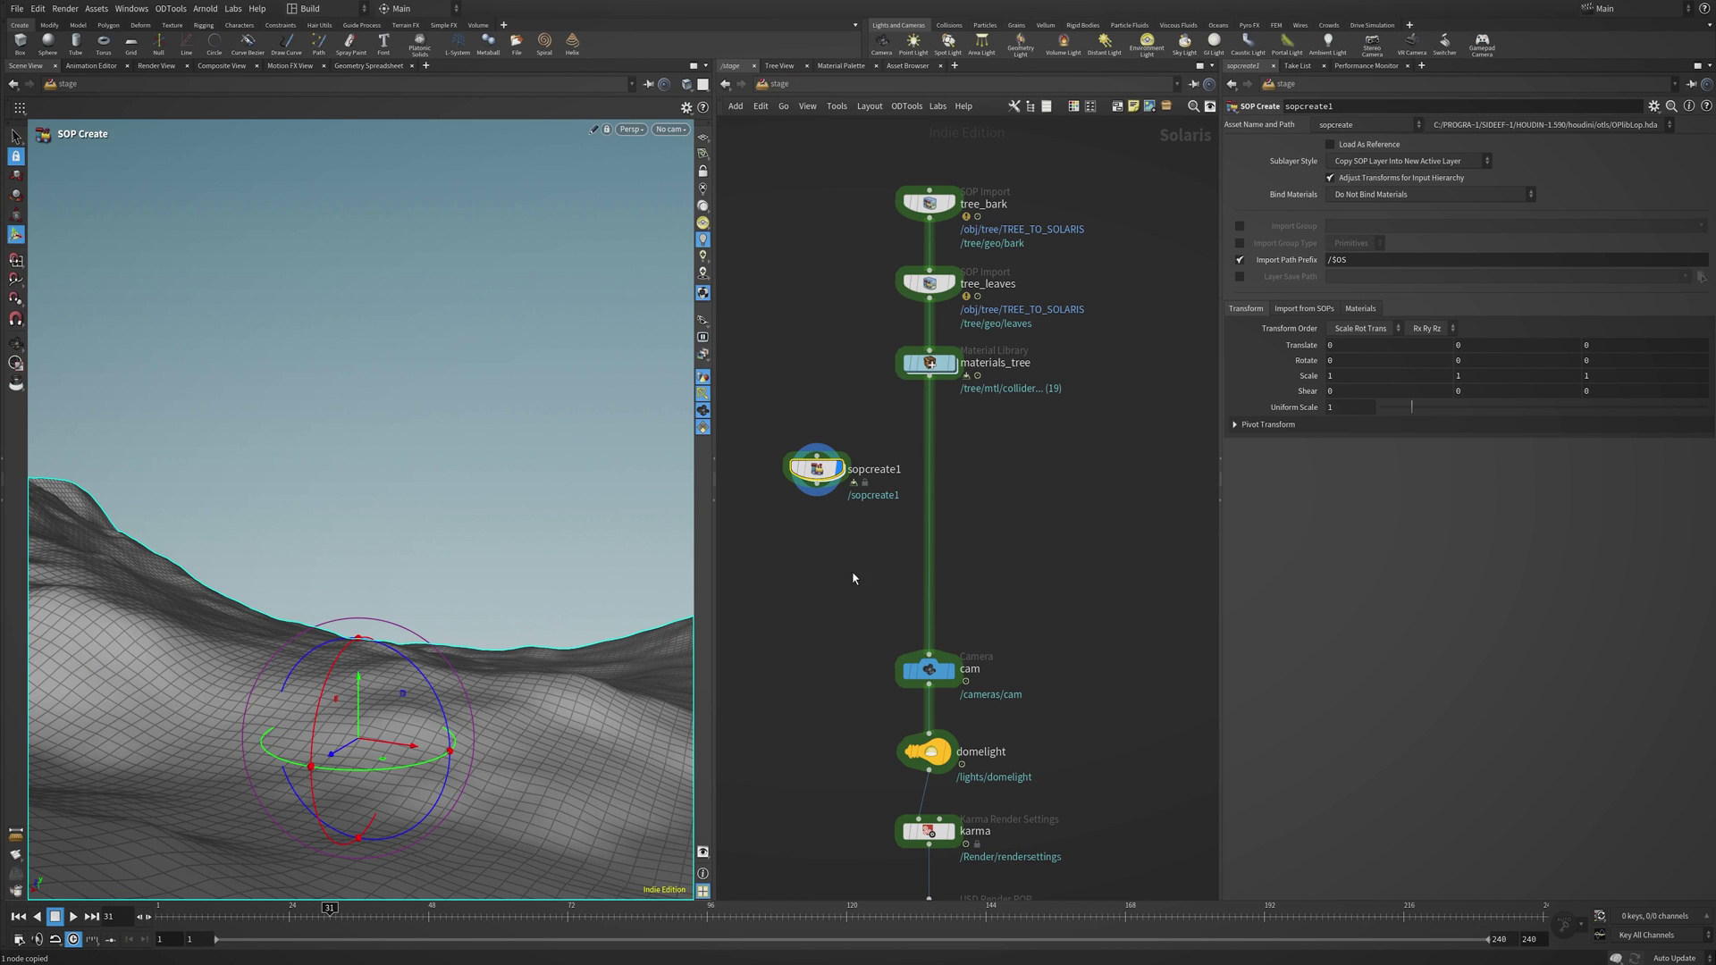
{"action": "key", "text": "Tab"}
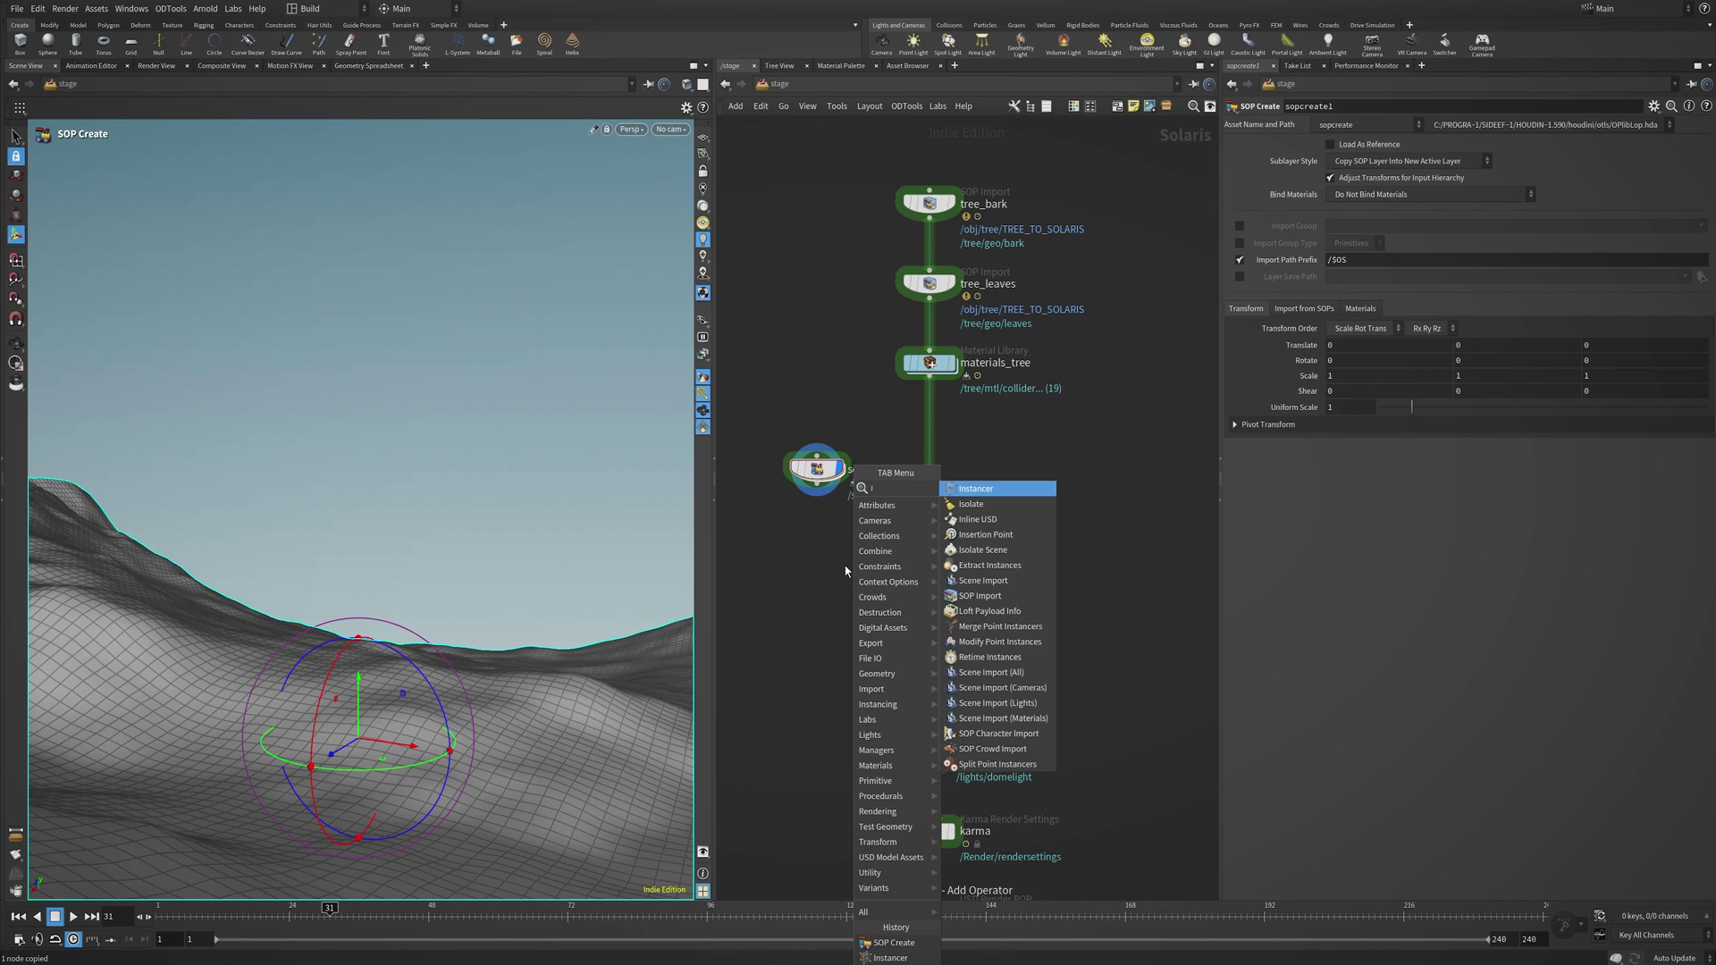
{"action": "type", "text": "inst"}
{"action": "key", "text": "Return"}
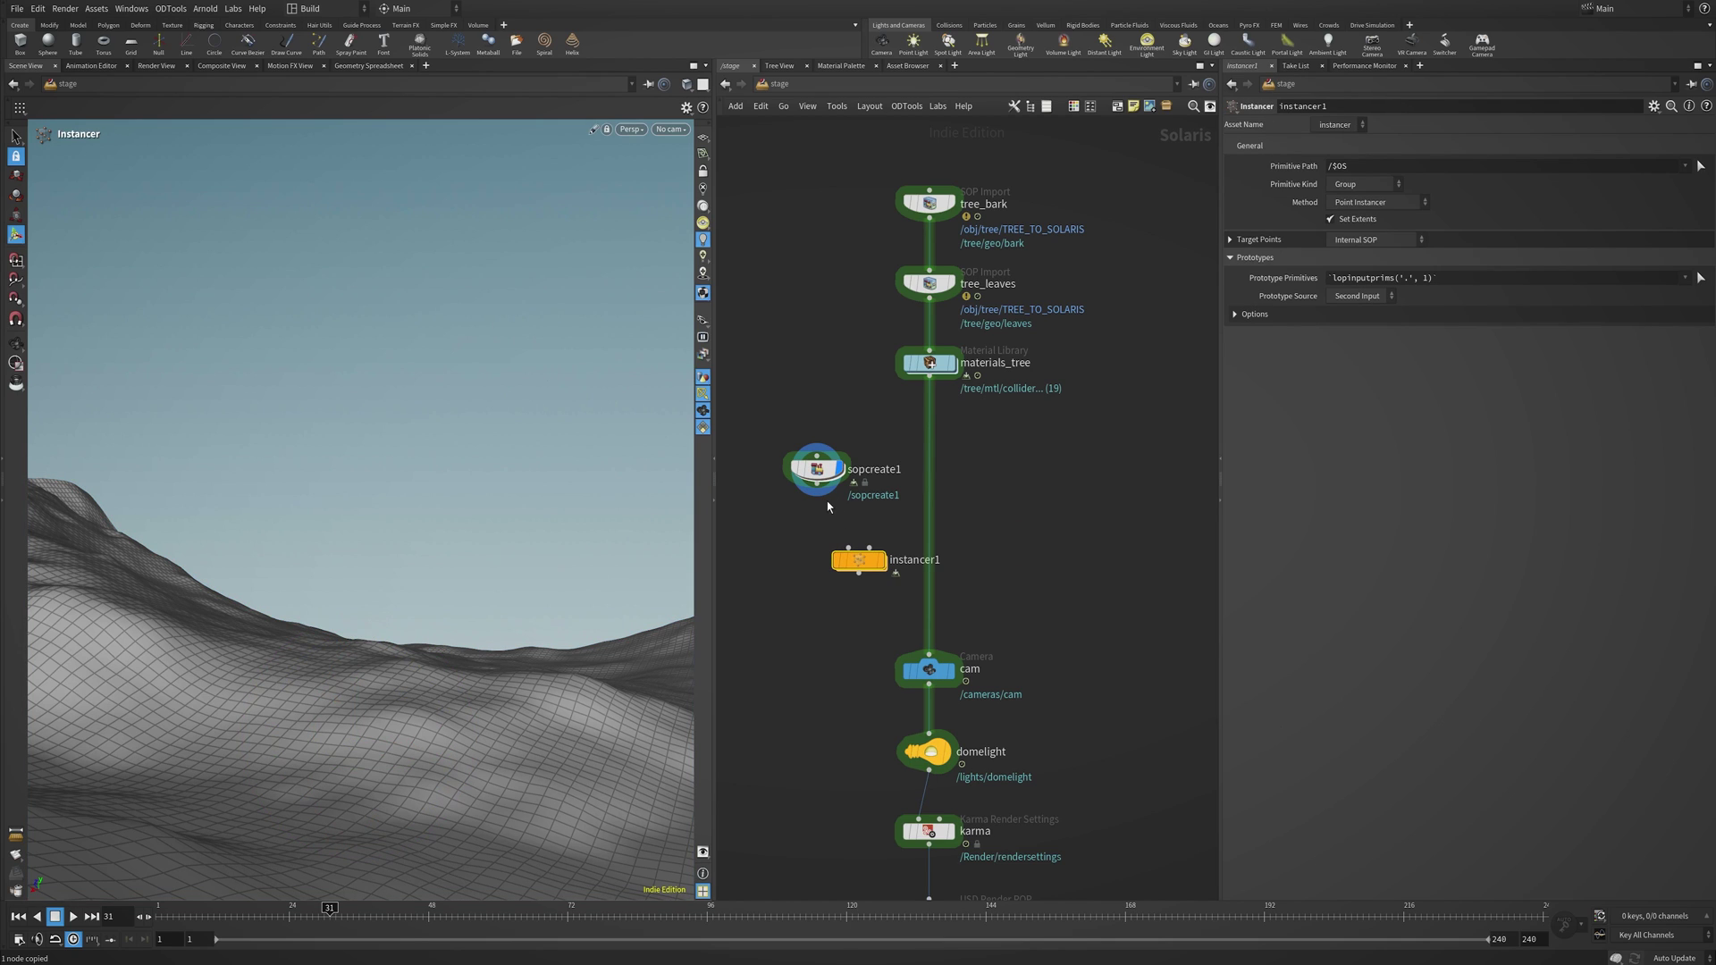
Wire sopcreate1 and materials_tree into the Instancer's first and second inputs, connect its output to cam, and display the Instancer.
{"action": "left_click_drag", "start_coordinate": [819, 487], "coordinate": [836, 557]}
{"action": "left_click_drag", "start_coordinate": [928, 379], "coordinate": [929, 653]}
{"action": "left_click_drag", "start_coordinate": [881, 563], "coordinate": [951, 563]}
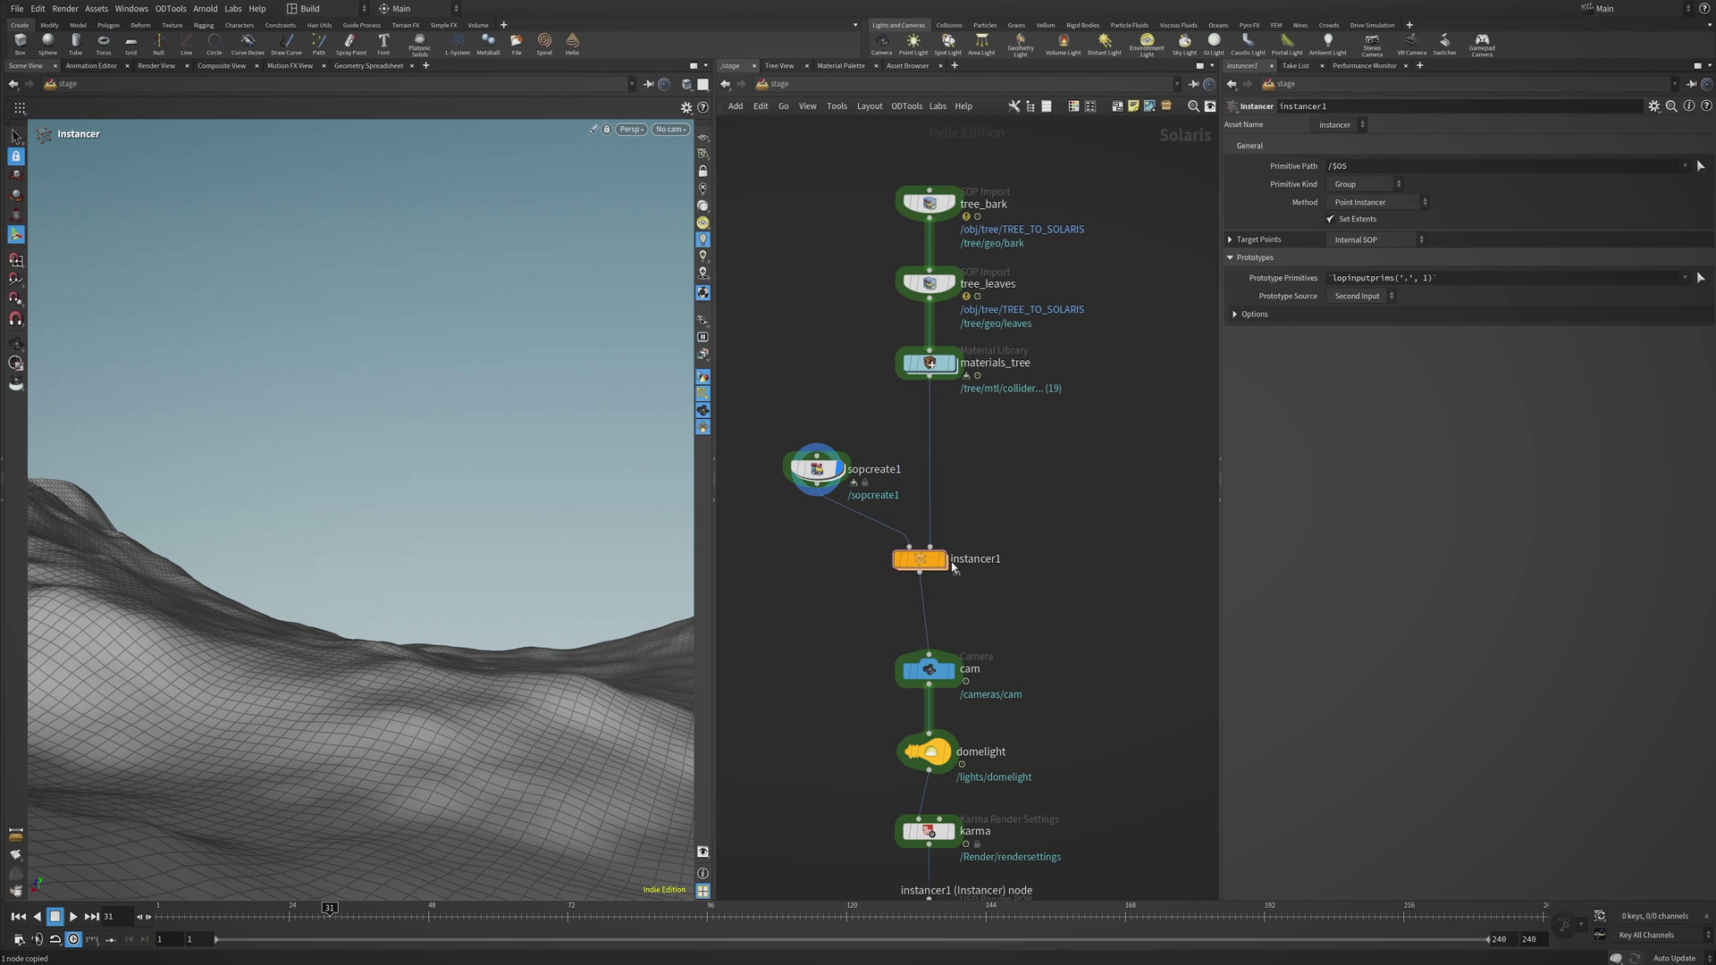
{"action": "left_click", "coordinate": [947, 563]}
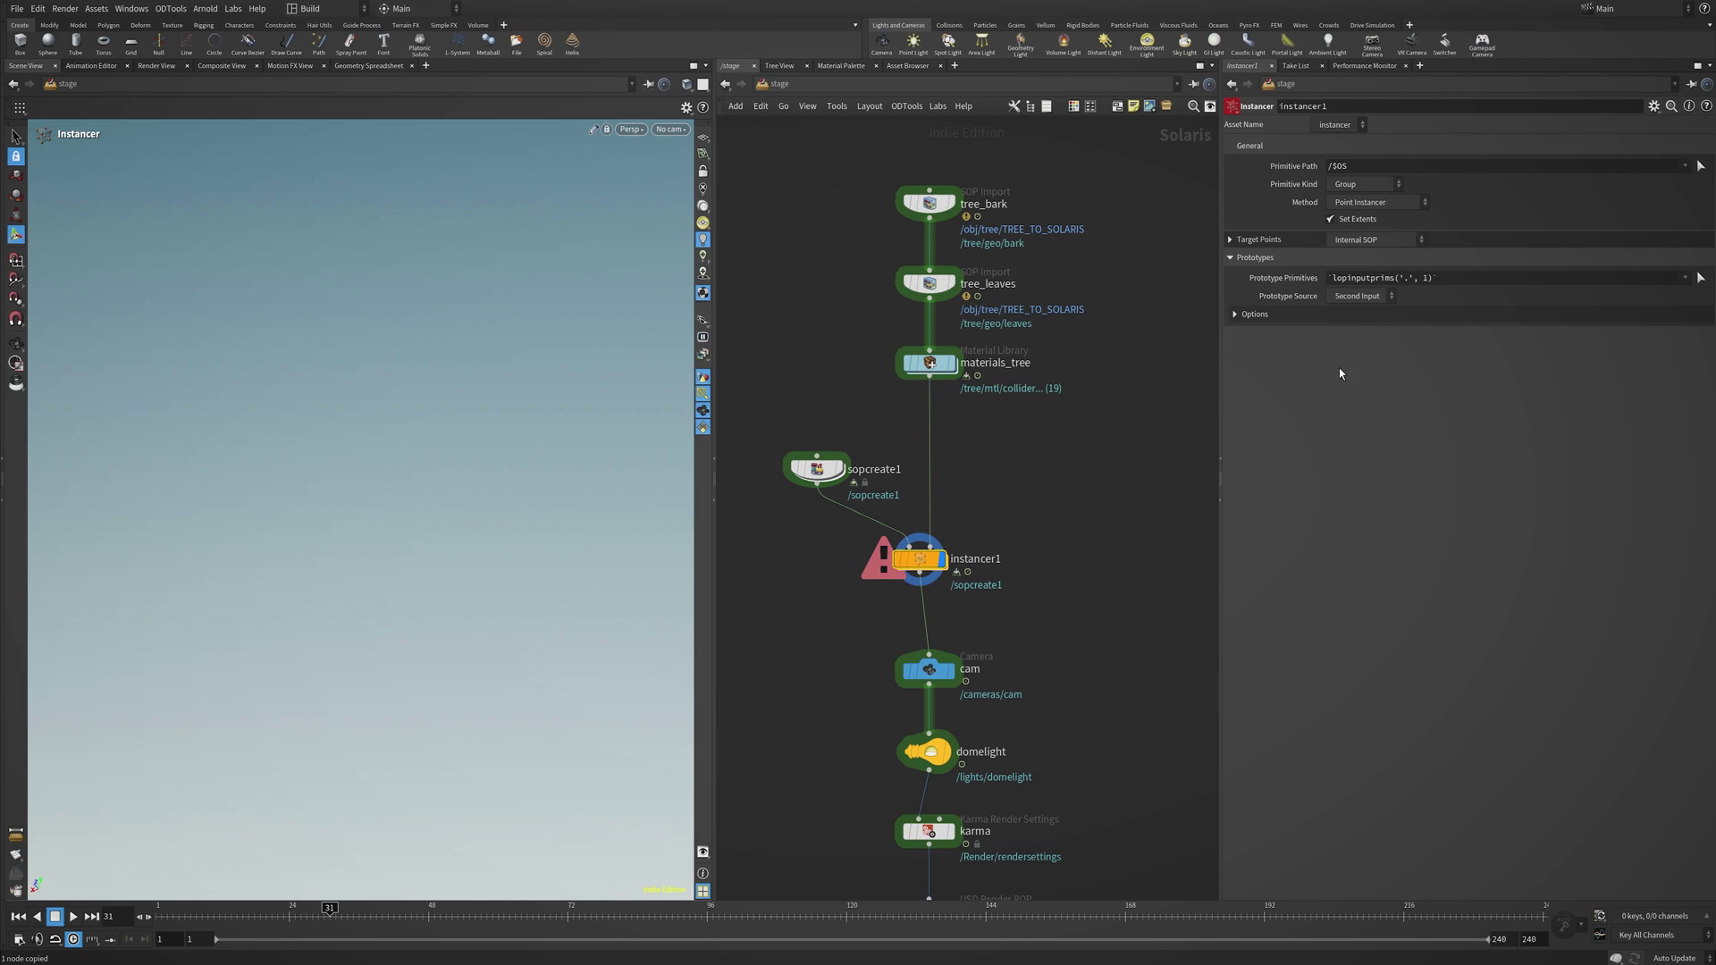
Enable Use Entire Stage as Prototype in the Instancer's prototype options and check the node's status.
{"action": "left_click", "coordinate": [1254, 315]}
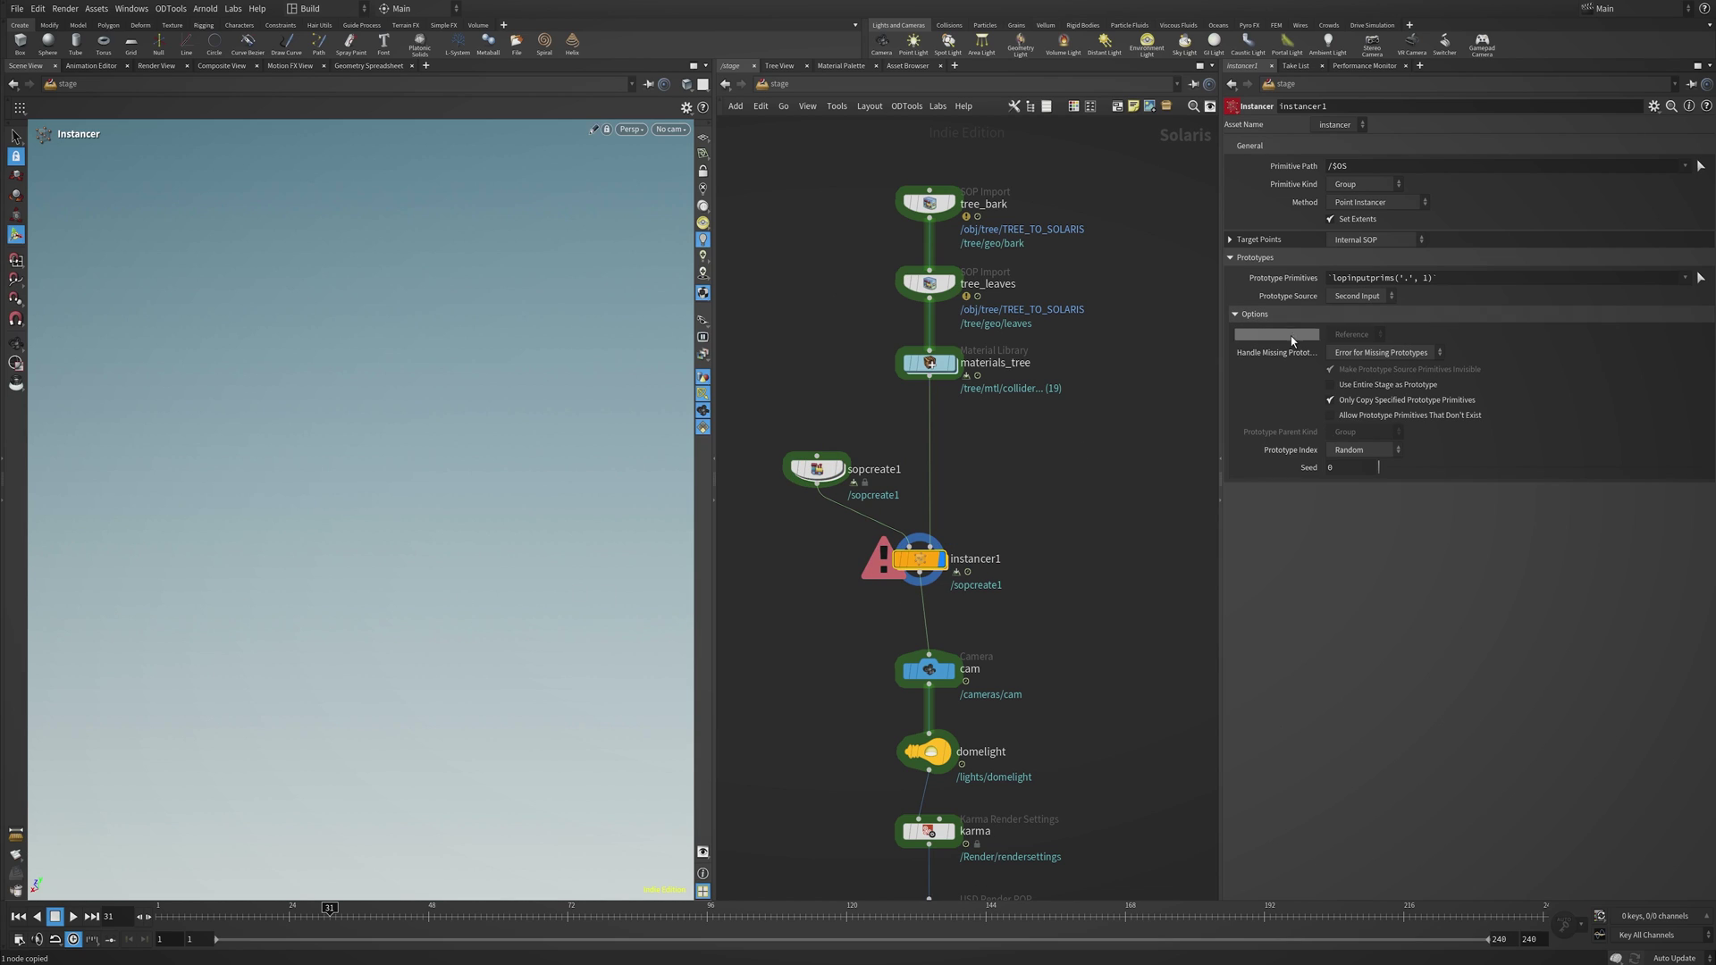
{"action": "left_click", "coordinate": [1369, 387]}
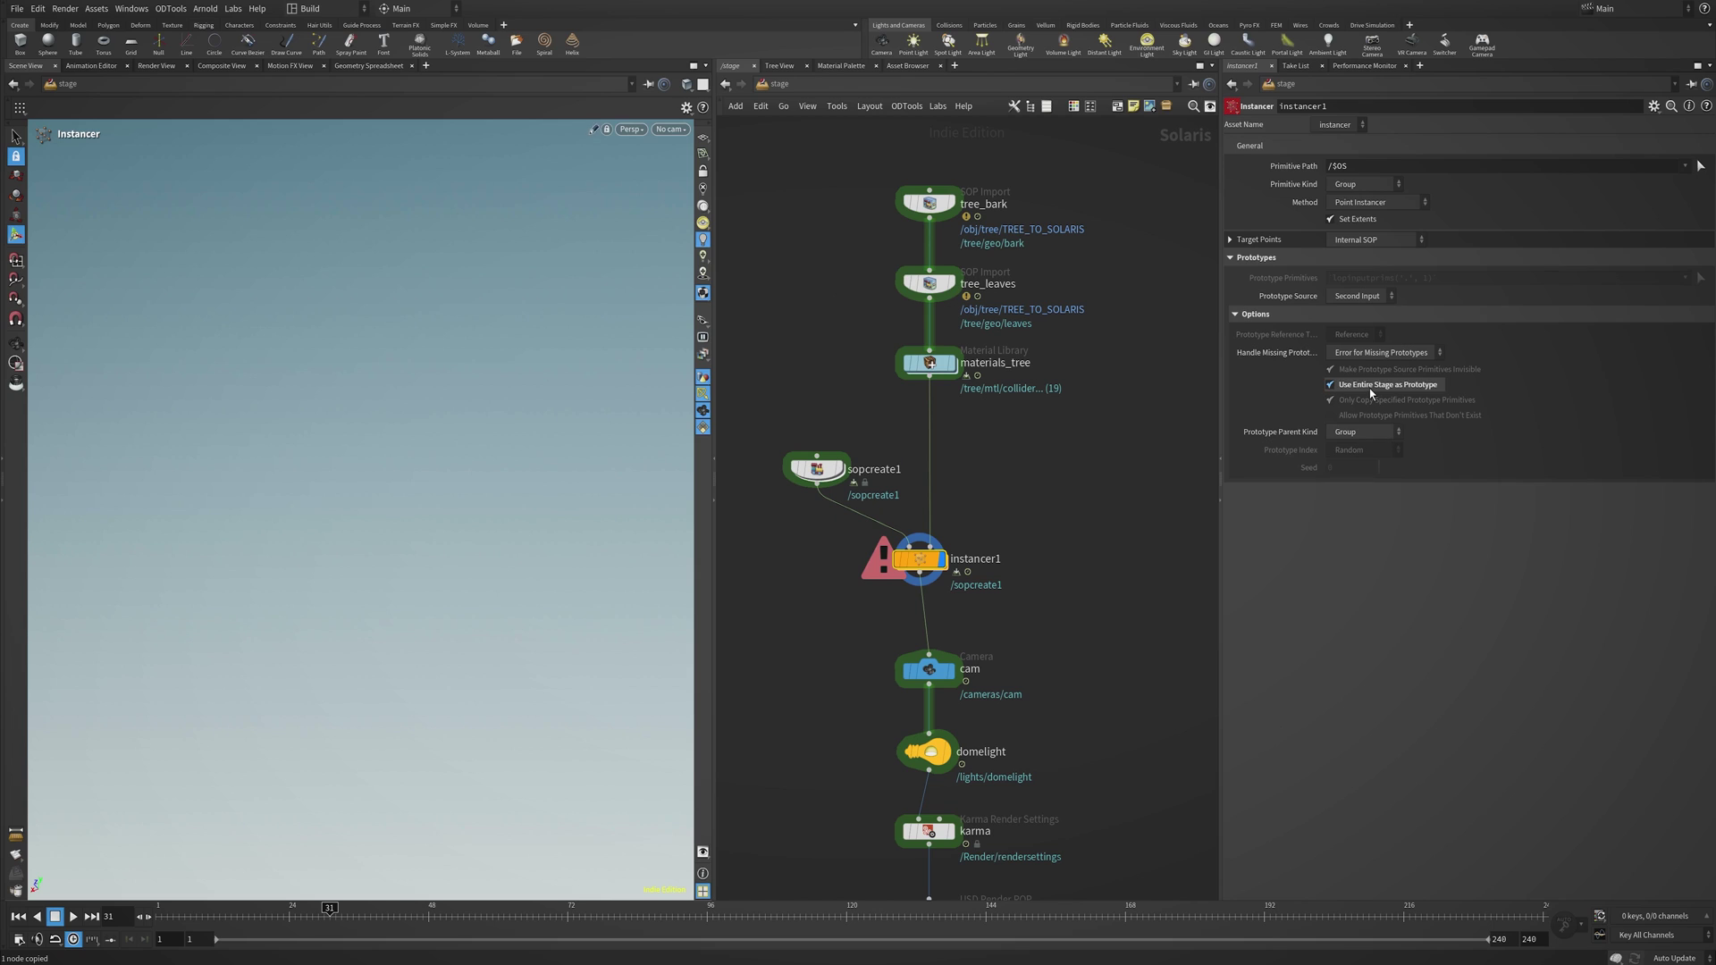
{"action": "middle_click", "coordinate": [921, 563]}
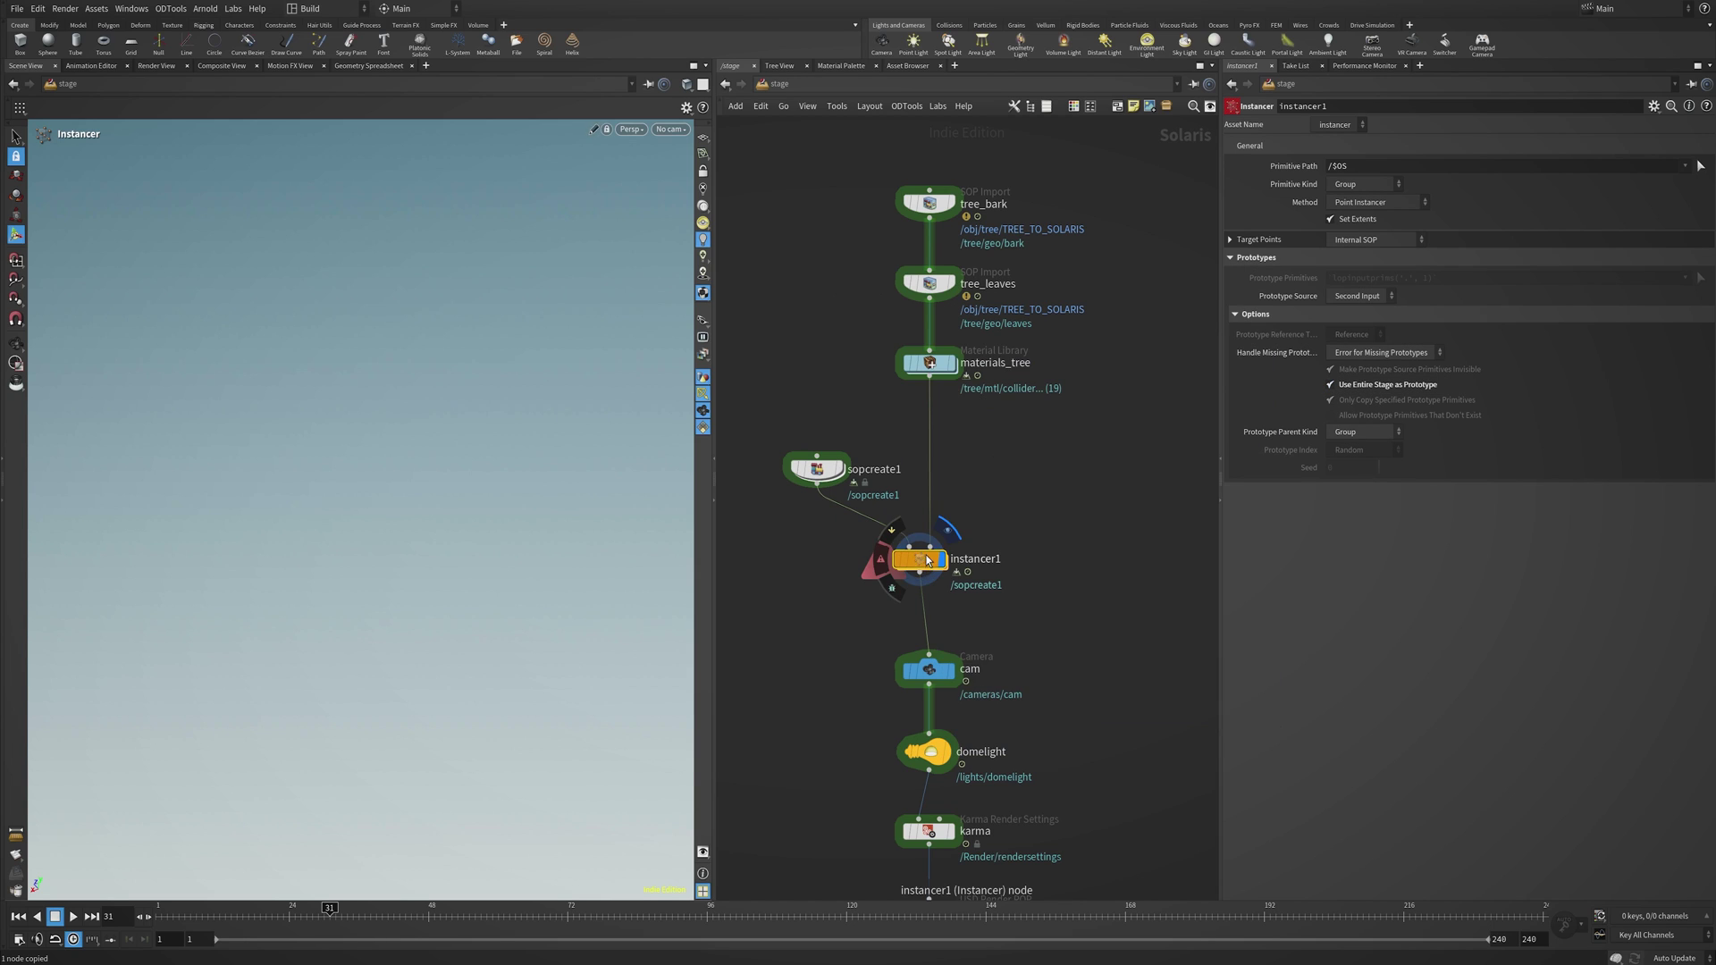
Enter the Instancer, paste the copied Convert HeightField as an Object Merge reference, and inspect the terrain.
{"action": "double_click", "coordinate": [920, 561]}
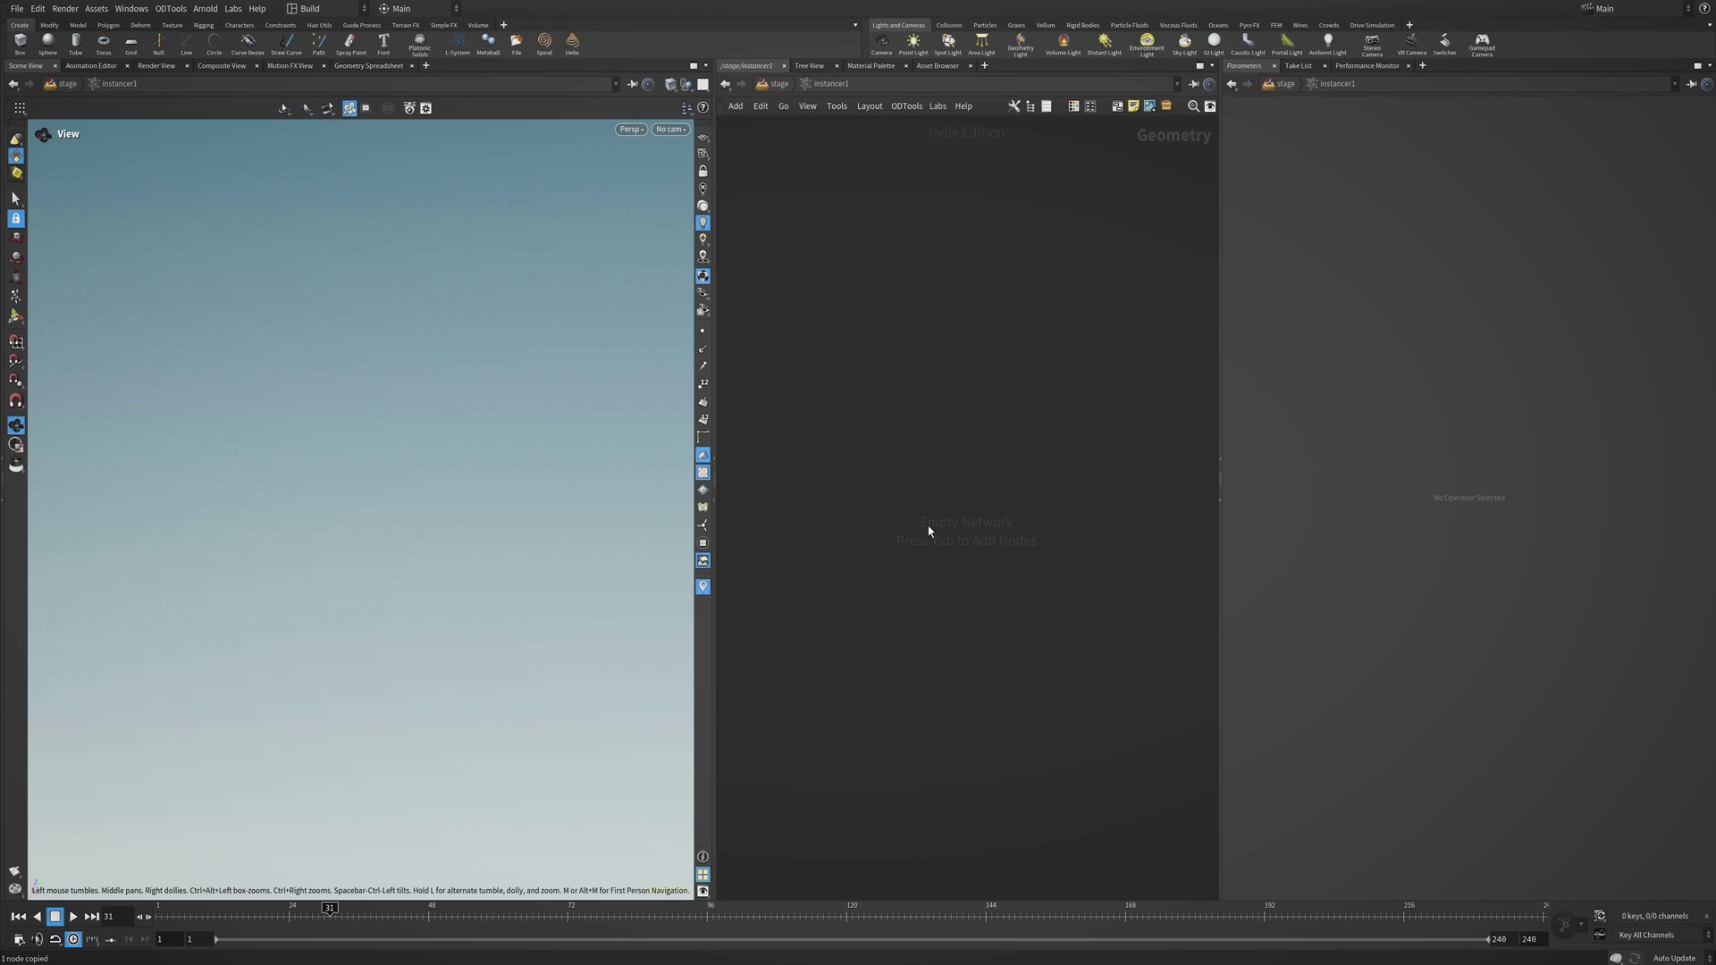
{"action": "key", "text": "ctrl+shift+v"}
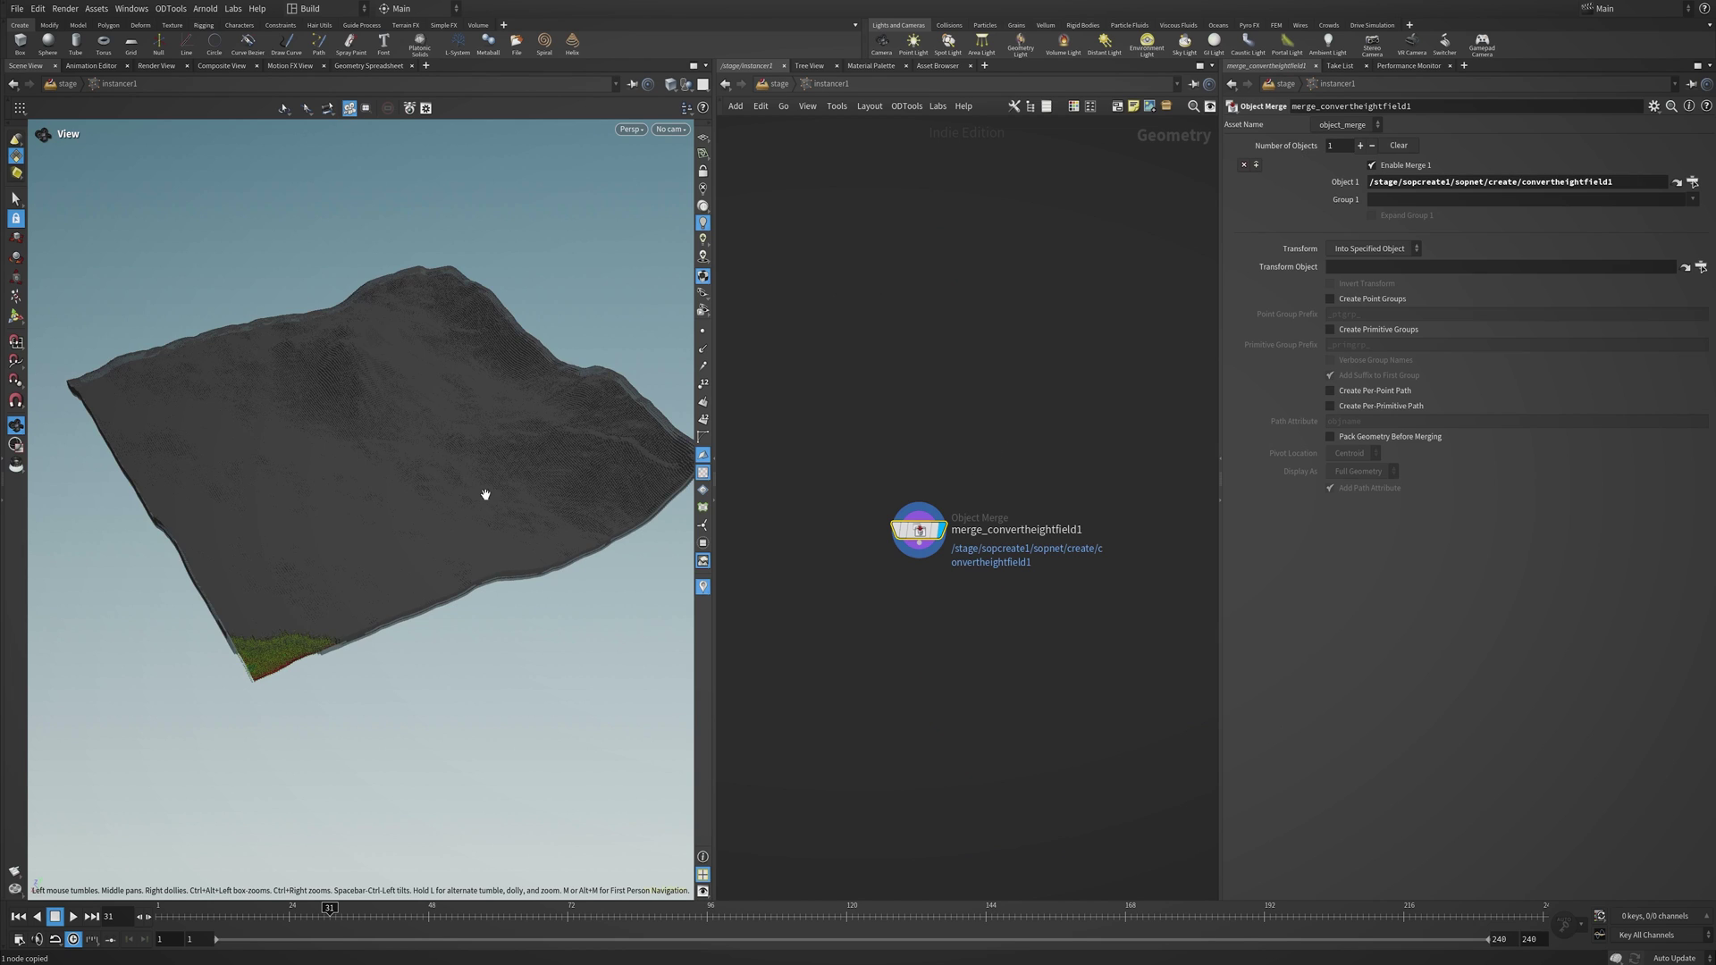
{"action": "left_click_drag", "start_coordinate": [429, 487], "coordinate": [286, 617]}
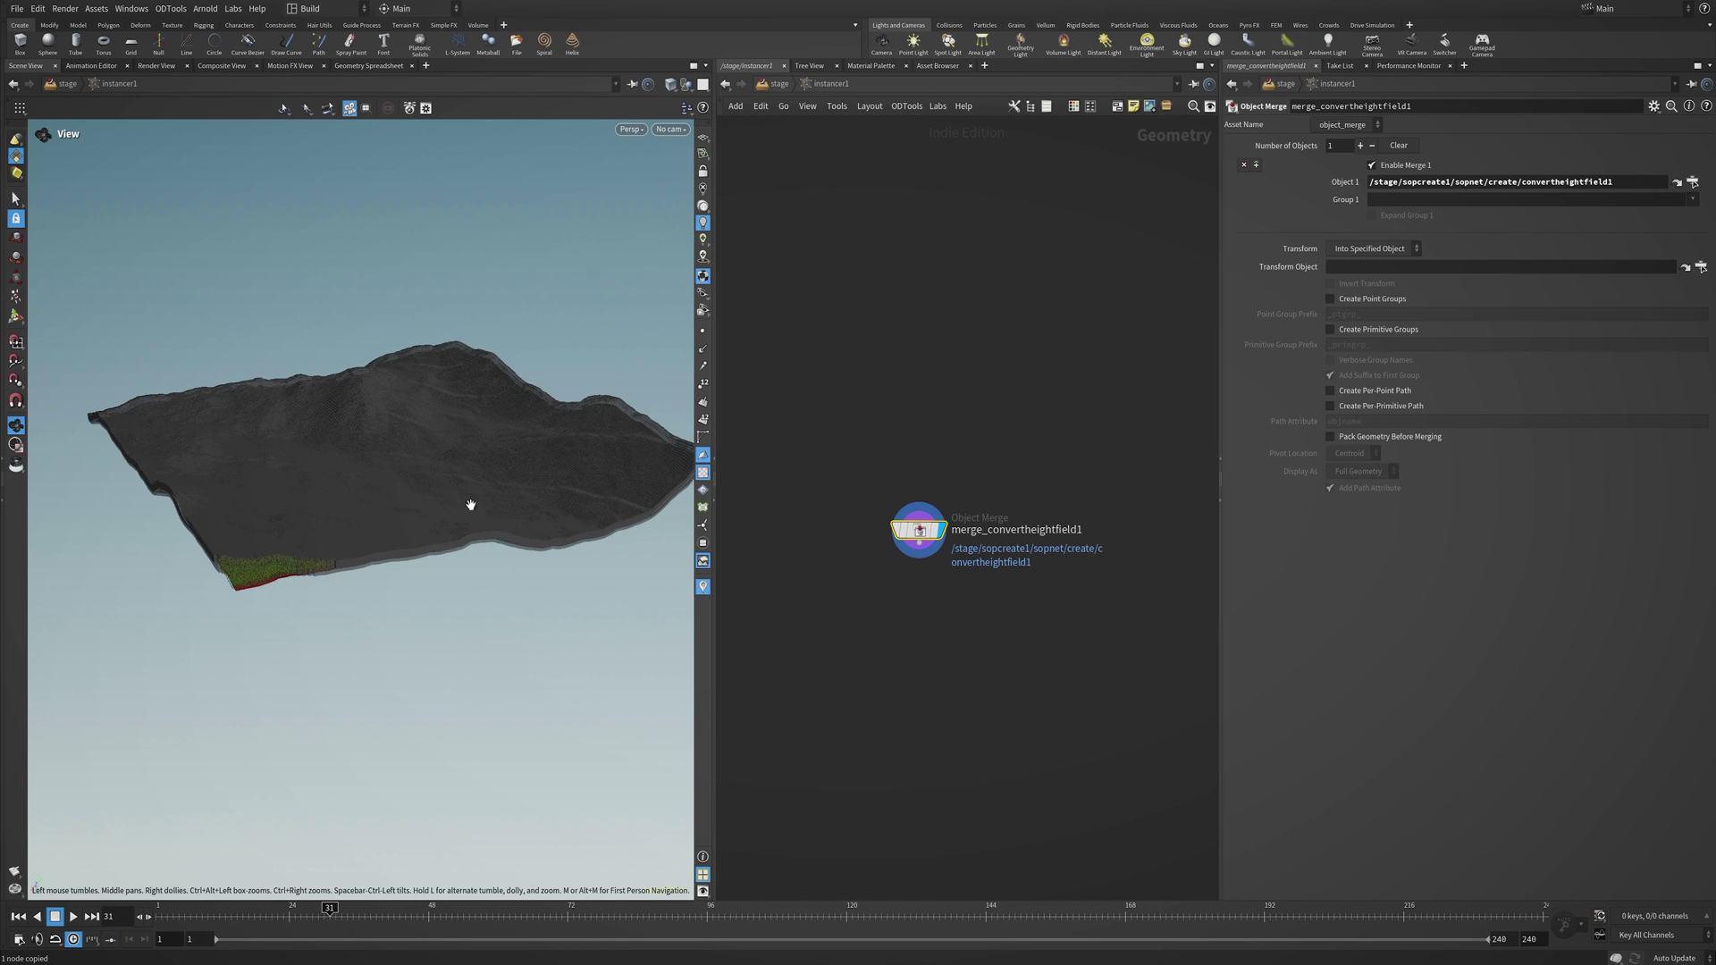
Append a Scatter and Align node after the Object Merge, set its Coverage to 0.092, and display the scattered trees.
{"action": "key", "text": "Tab"}
{"action": "type", "text": "scat"}
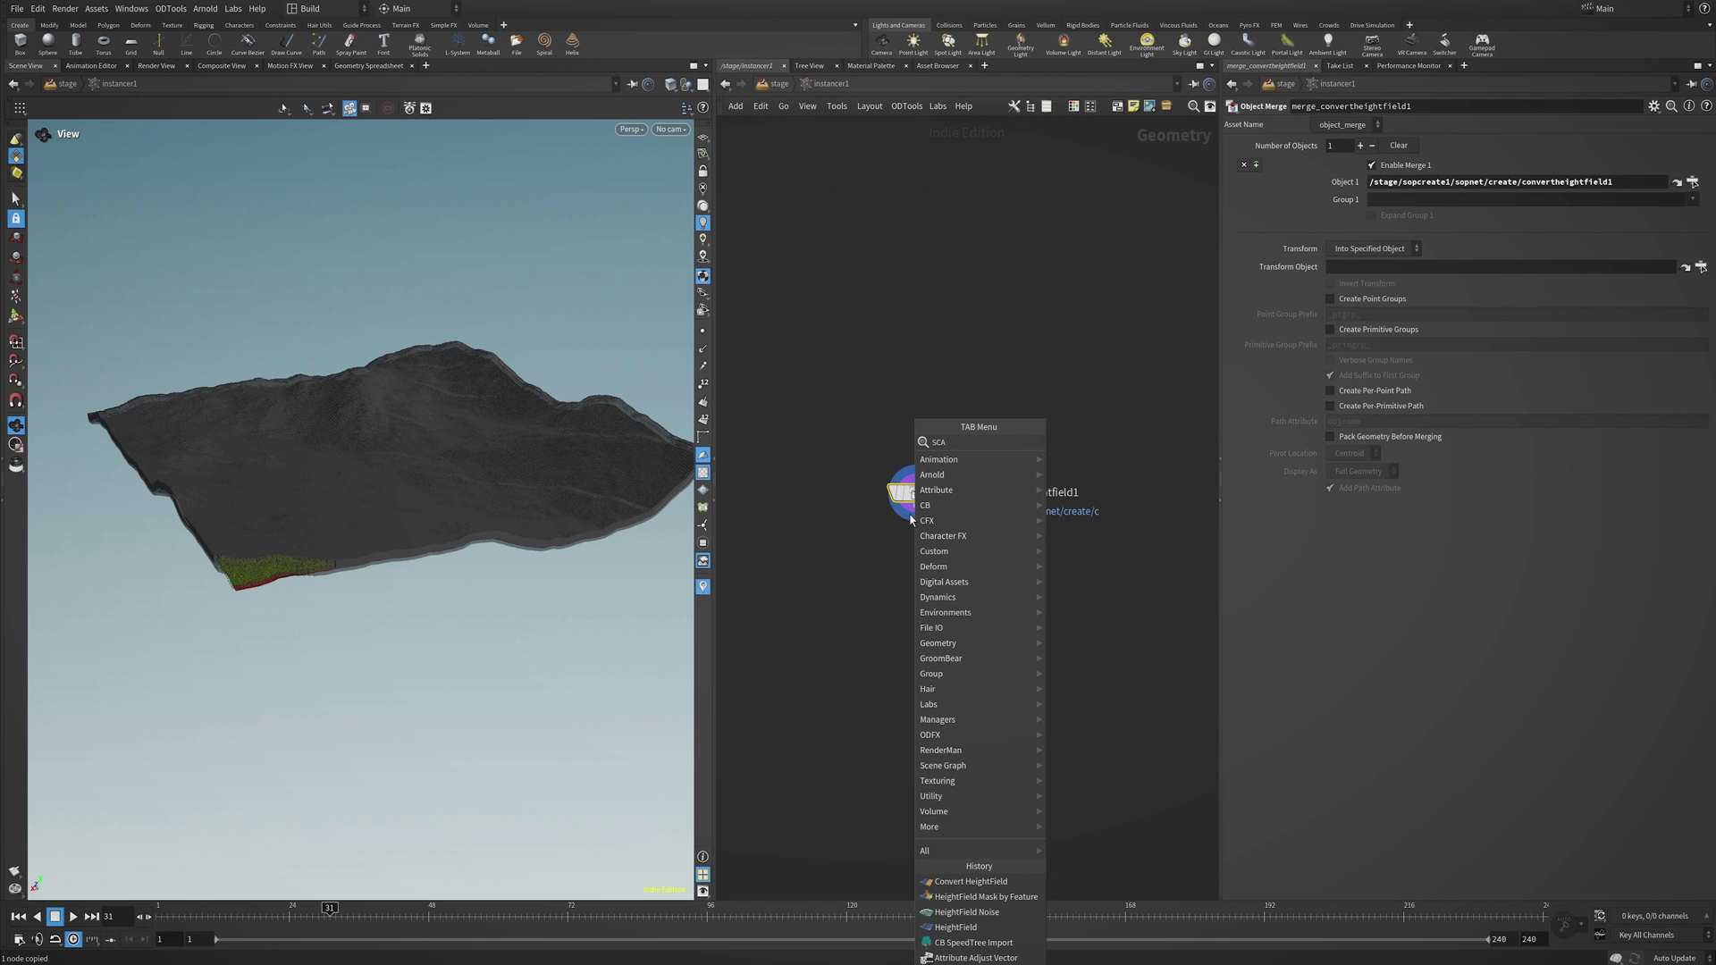
{"action": "left_click", "coordinate": [1094, 458]}
{"action": "left_click", "coordinate": [926, 541]}
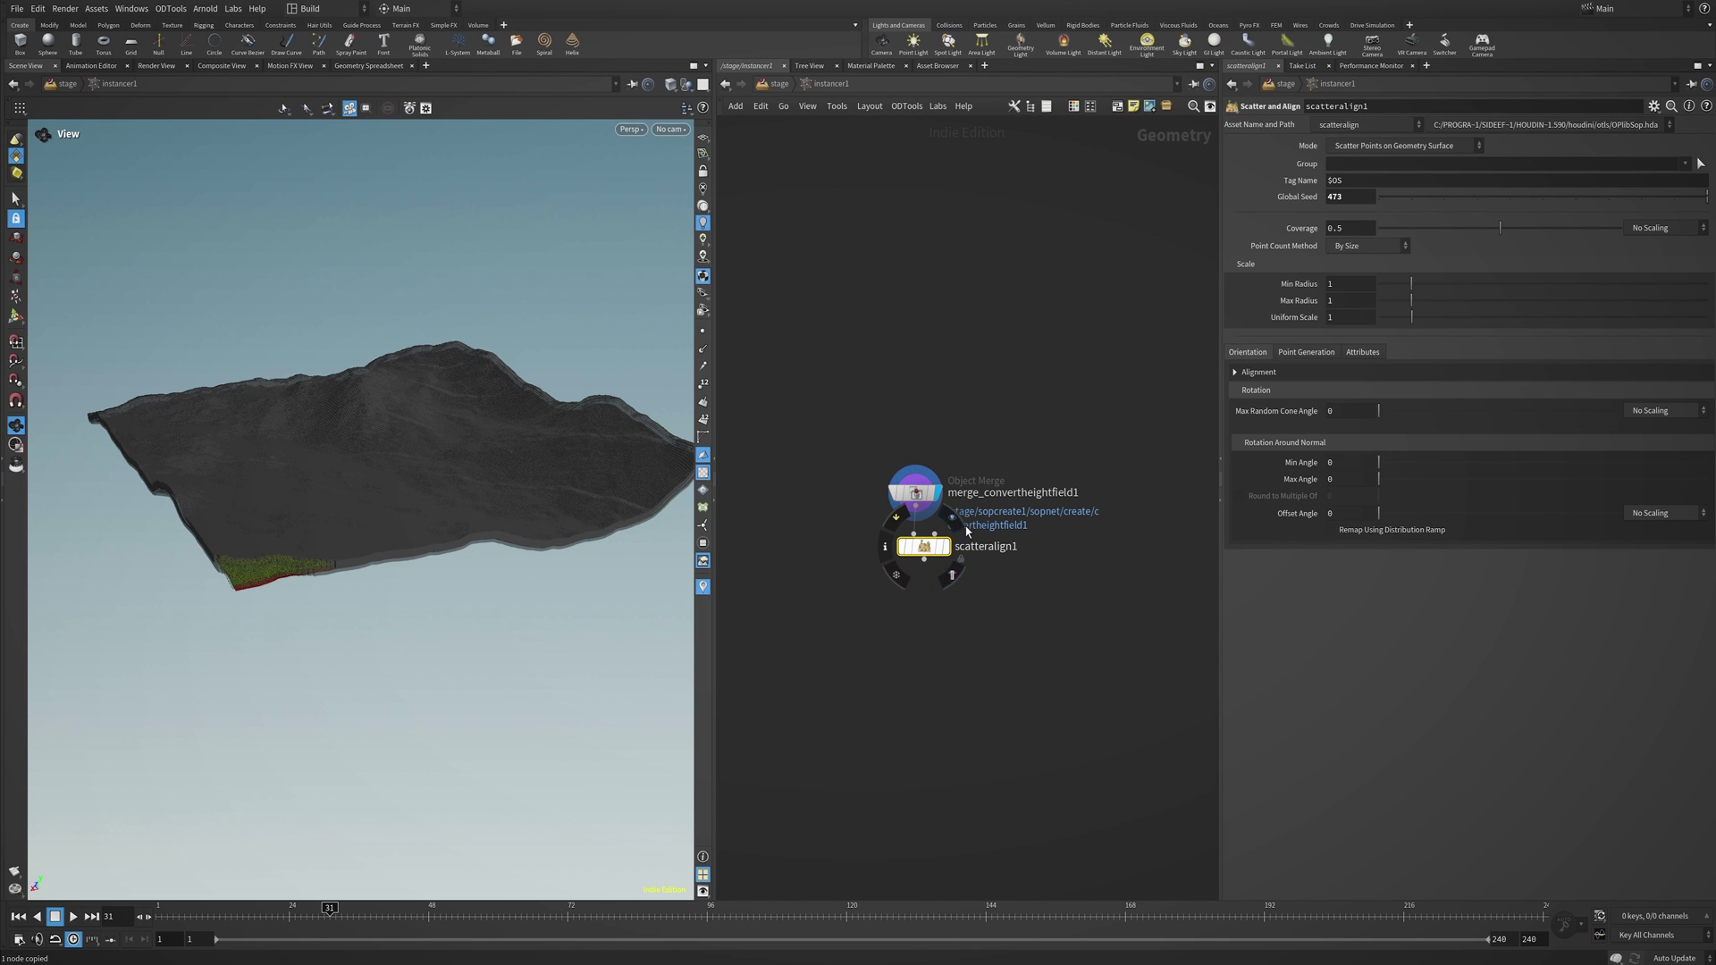
{"action": "left_click", "coordinate": [1400, 228]}
{"action": "left_click", "coordinate": [944, 546]}
{"action": "left_click_drag", "start_coordinate": [459, 552], "coordinate": [331, 583]}
{"action": "right_click_drag", "start_coordinate": [313, 583], "coordinate": [674, 421]}
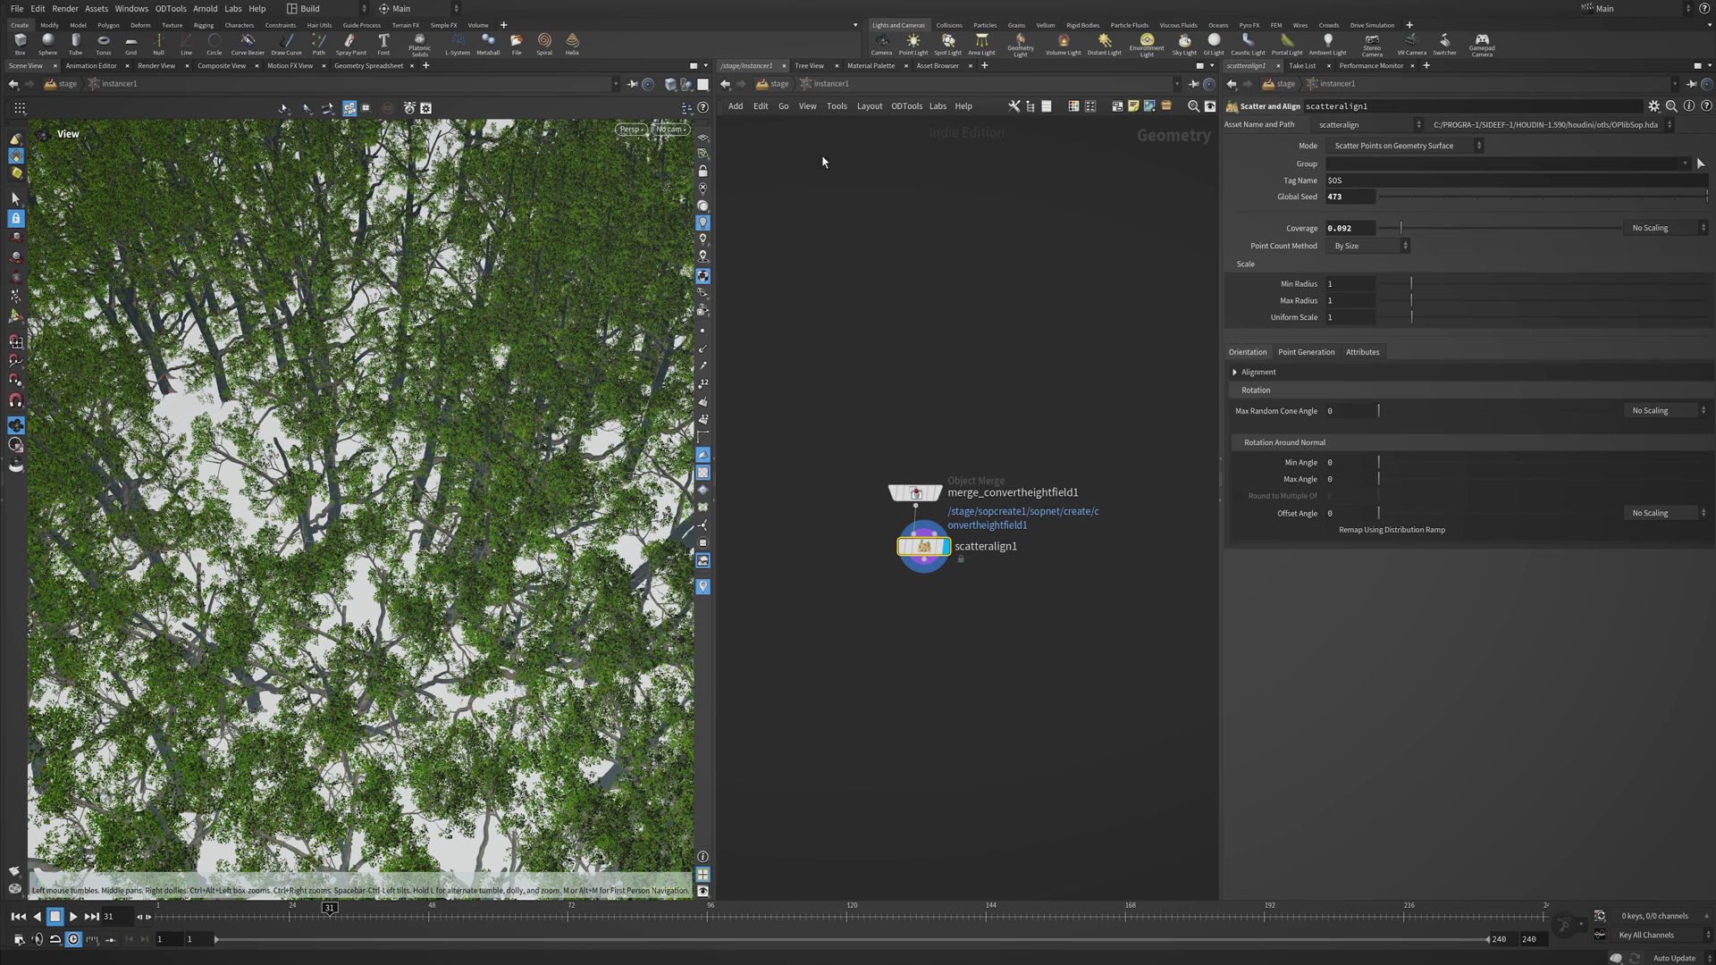
Go to the tree object's network and enable Include Tree Proxy in the tree_leaves_transform node's Solaris settings.
{"action": "key", "text": "n"}
{"action": "left_click", "coordinate": [894, 286]}
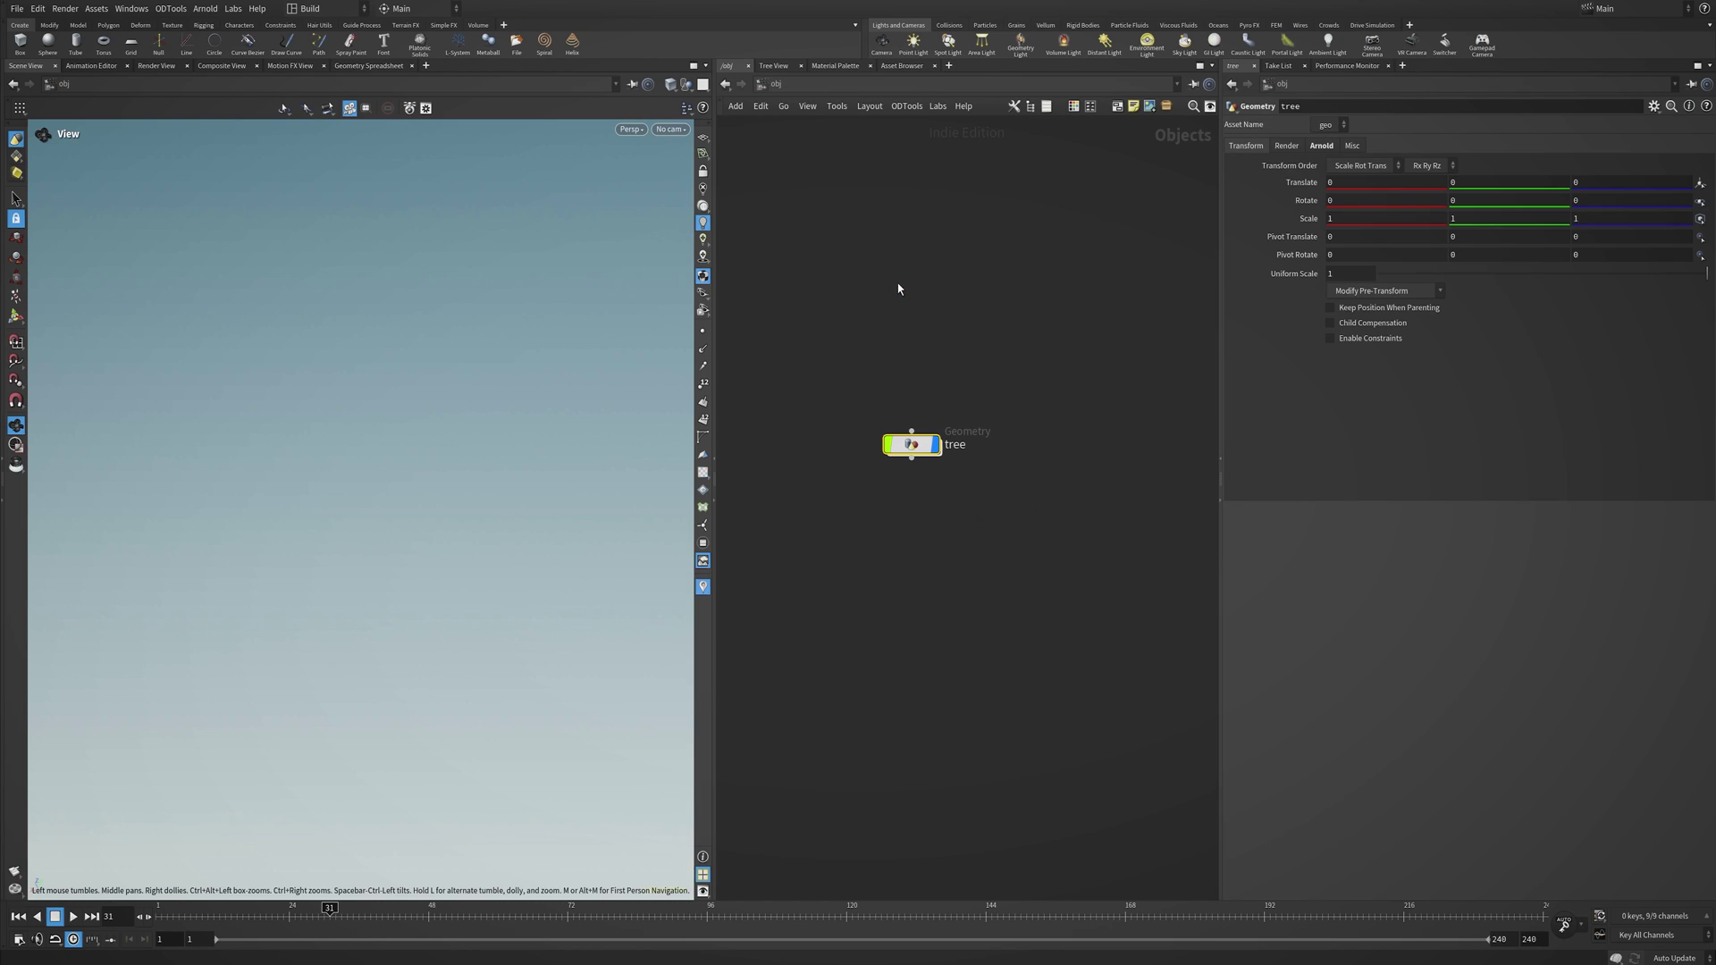
{"action": "double_click", "coordinate": [939, 447]}
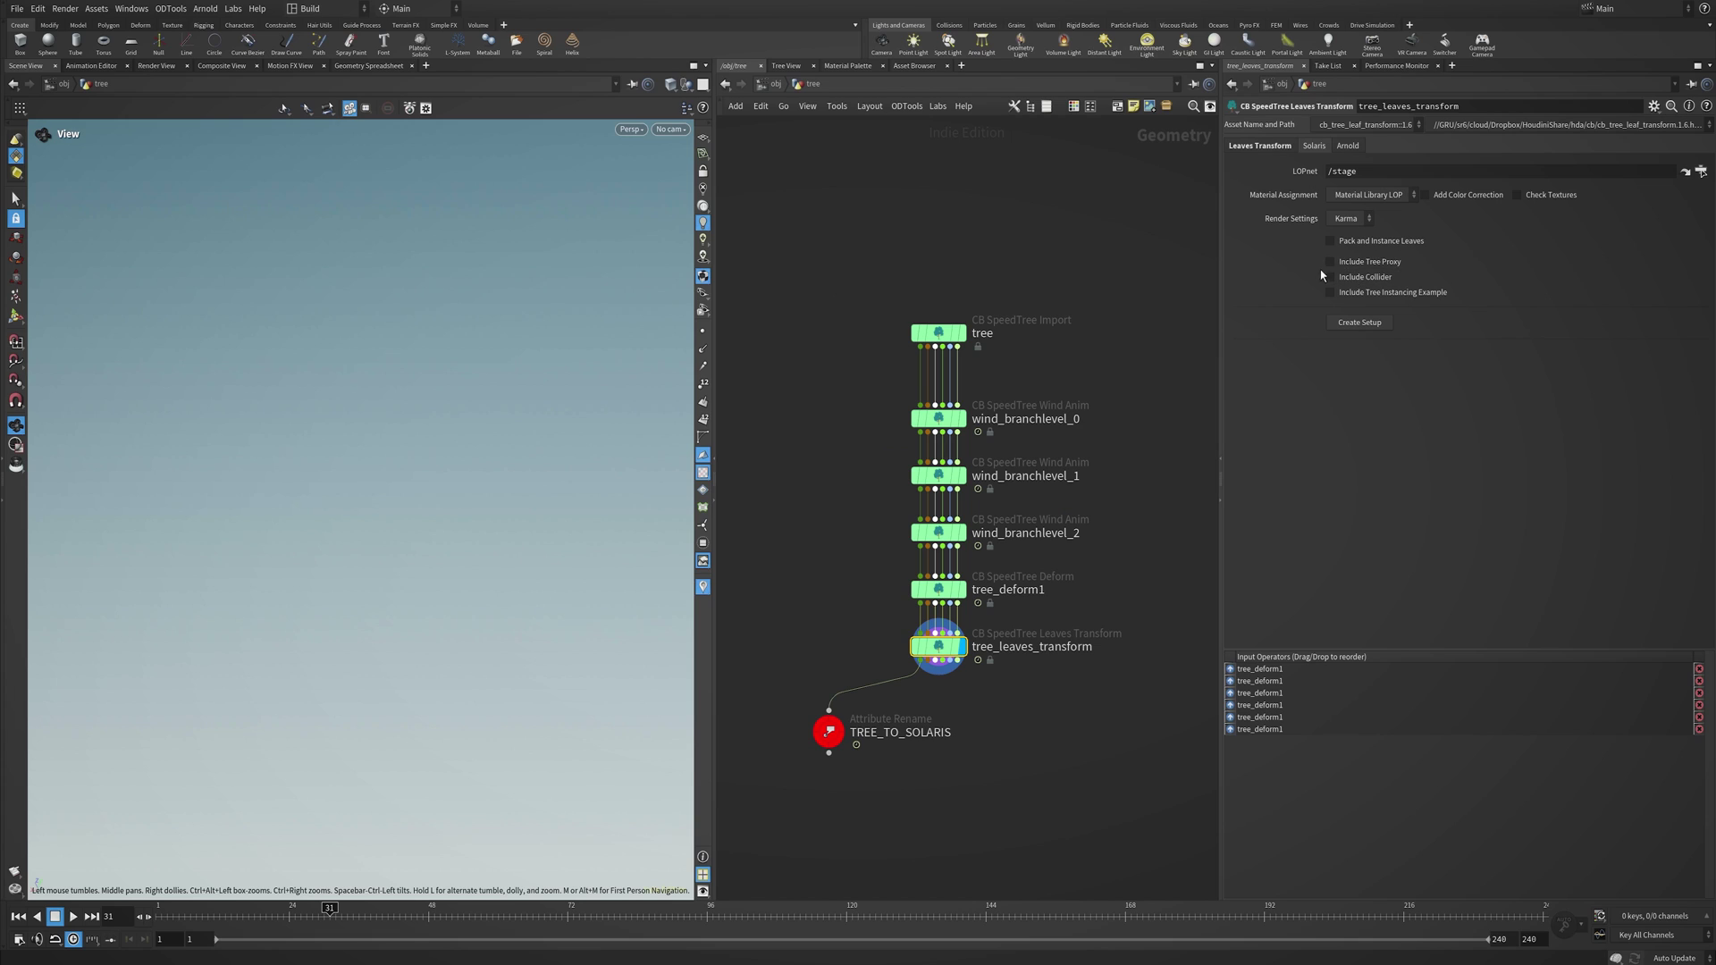
{"action": "left_click", "coordinate": [1376, 262]}
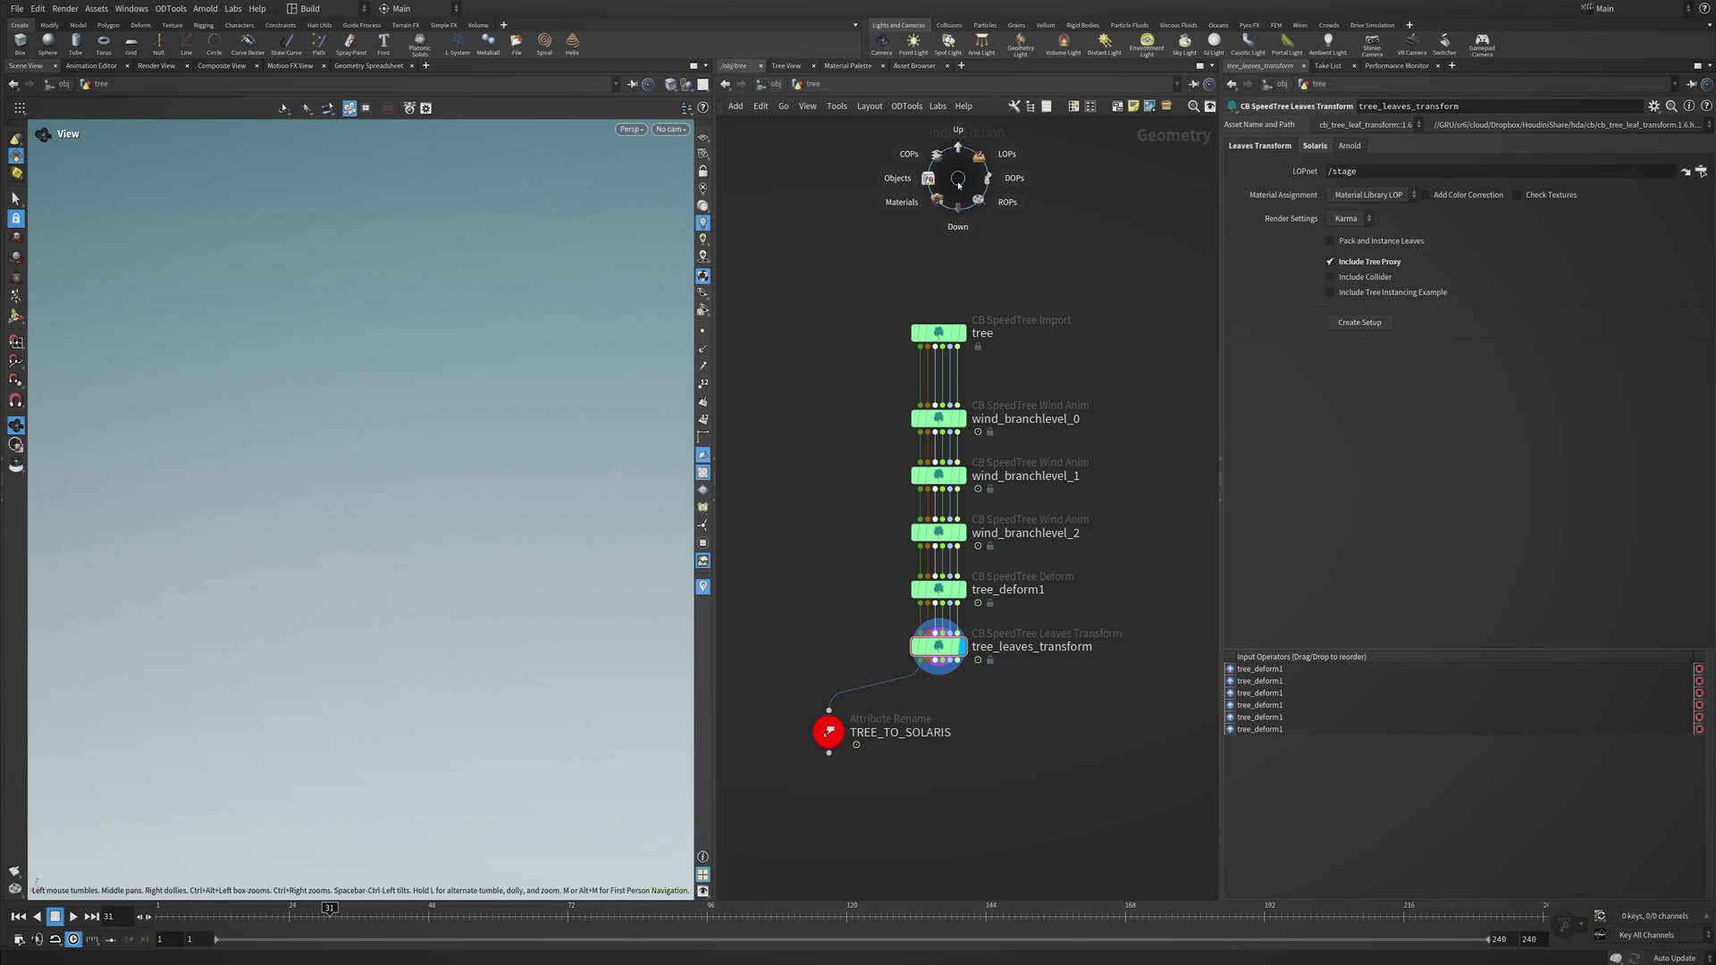
Return to the Solaris stage, set the viewport's display purpose to Preview, and inspect the instanced tree proxies.
{"action": "left_click", "coordinate": [995, 168]}
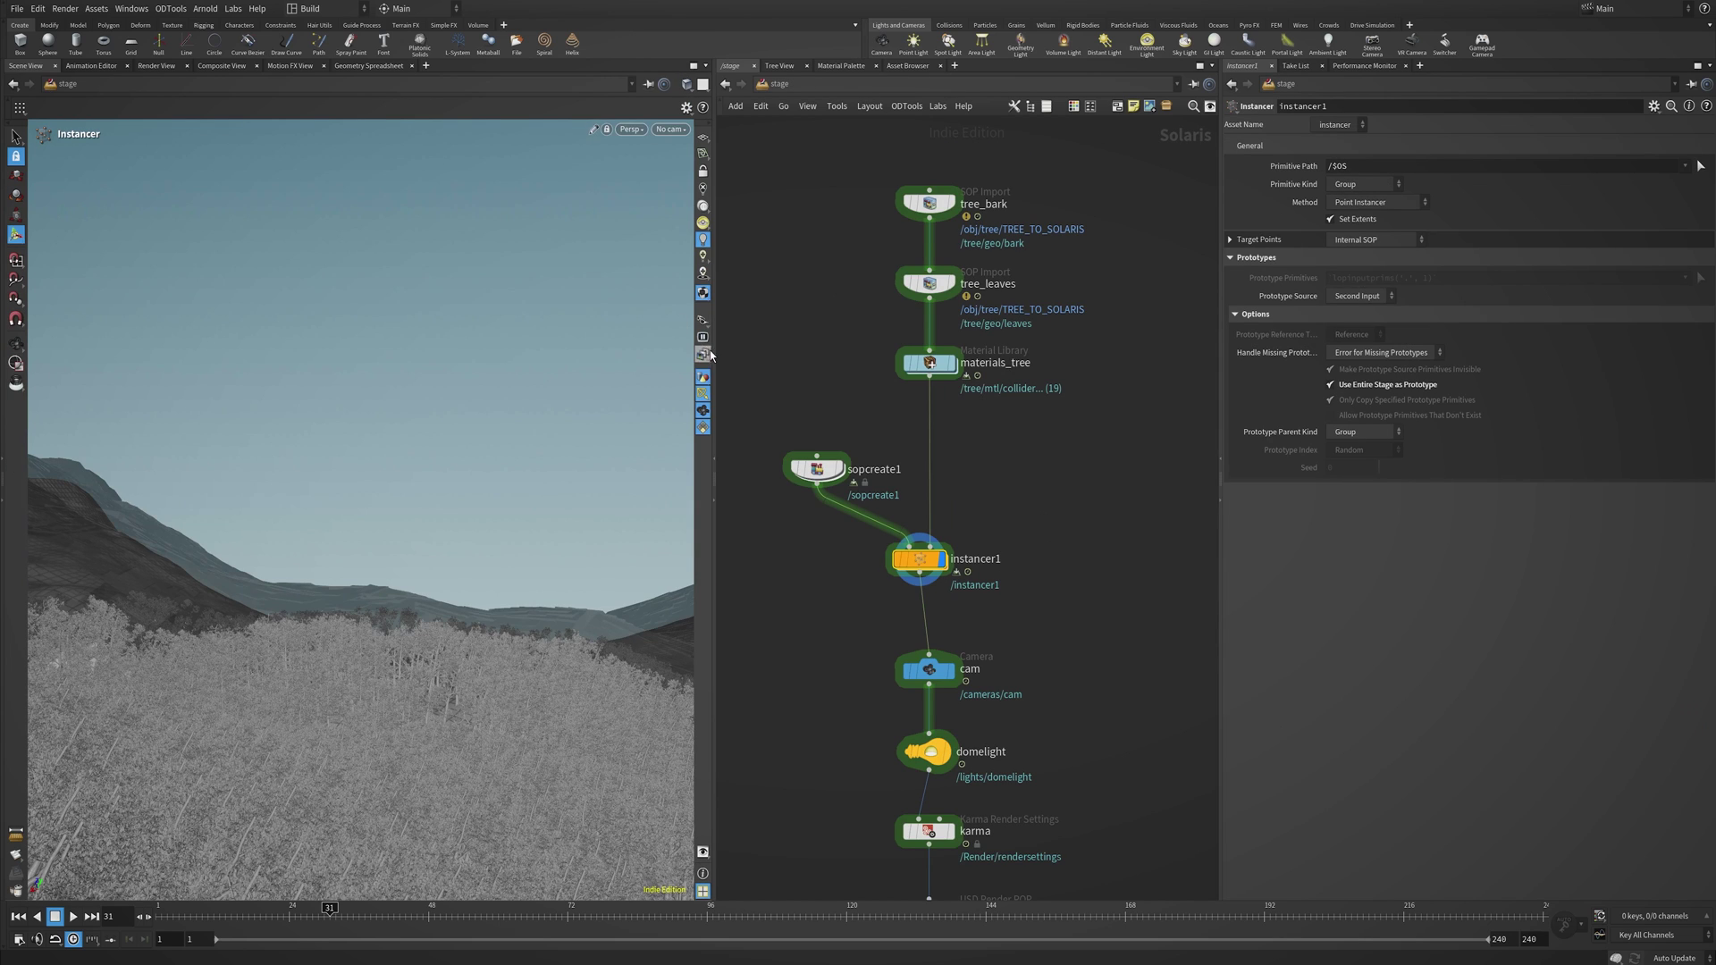
{"action": "left_click", "coordinate": [703, 322]}
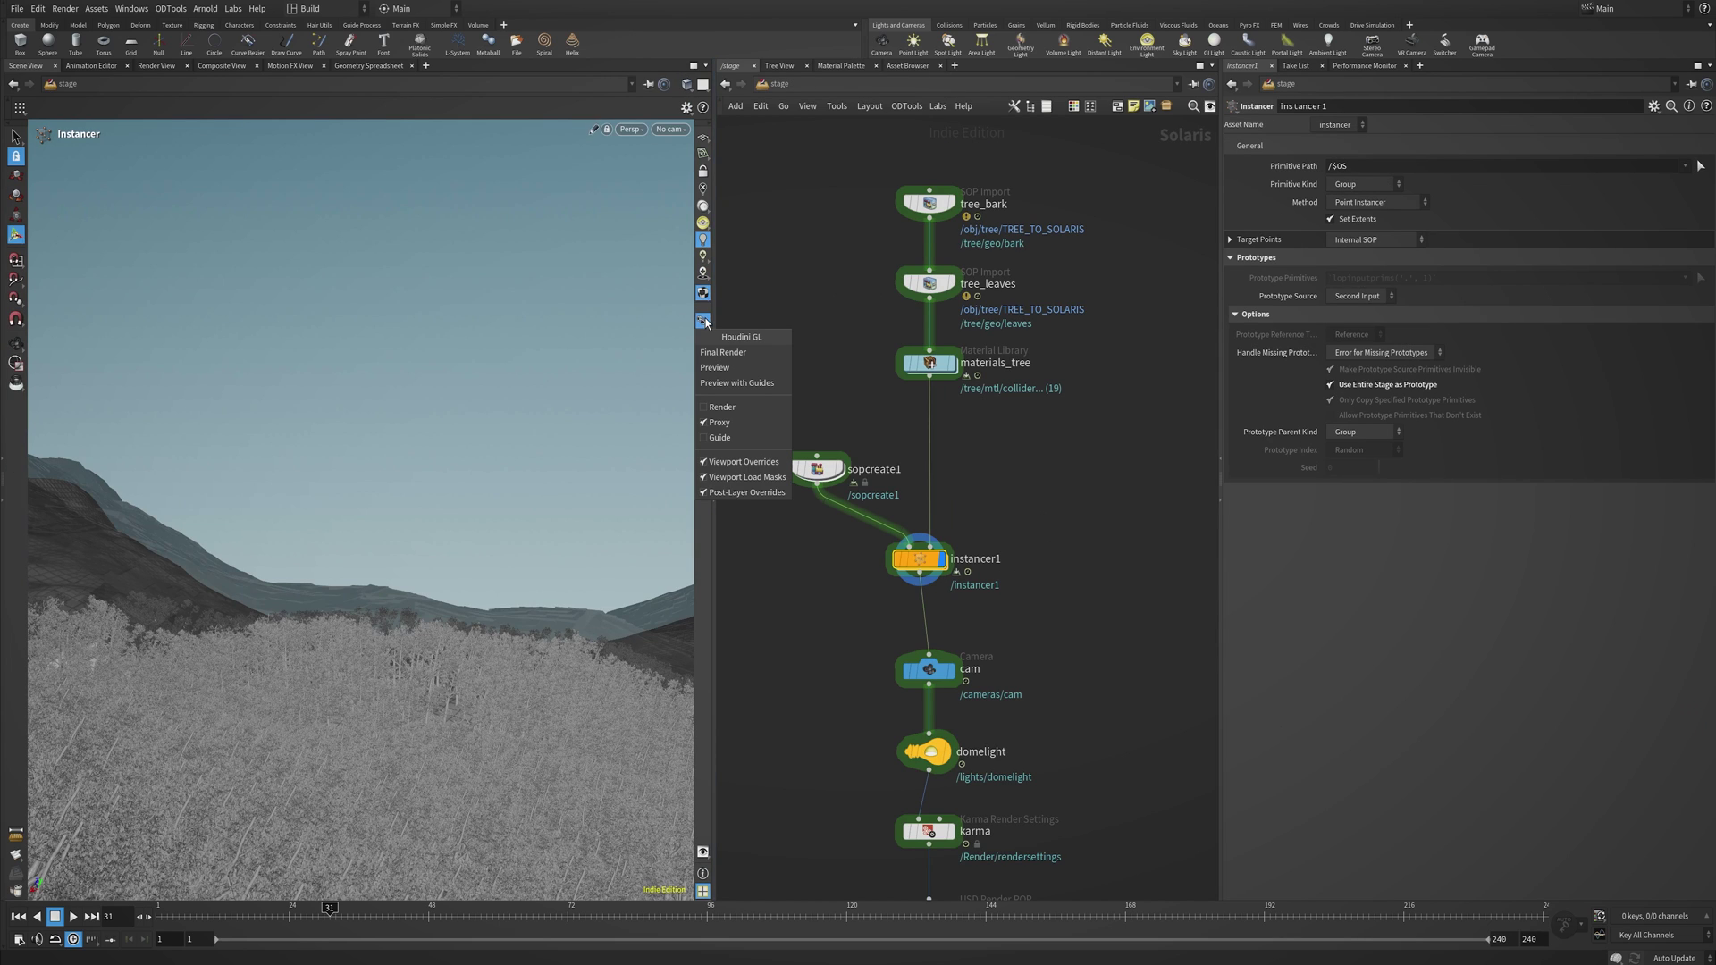
{"action": "left_click", "coordinate": [727, 368]}
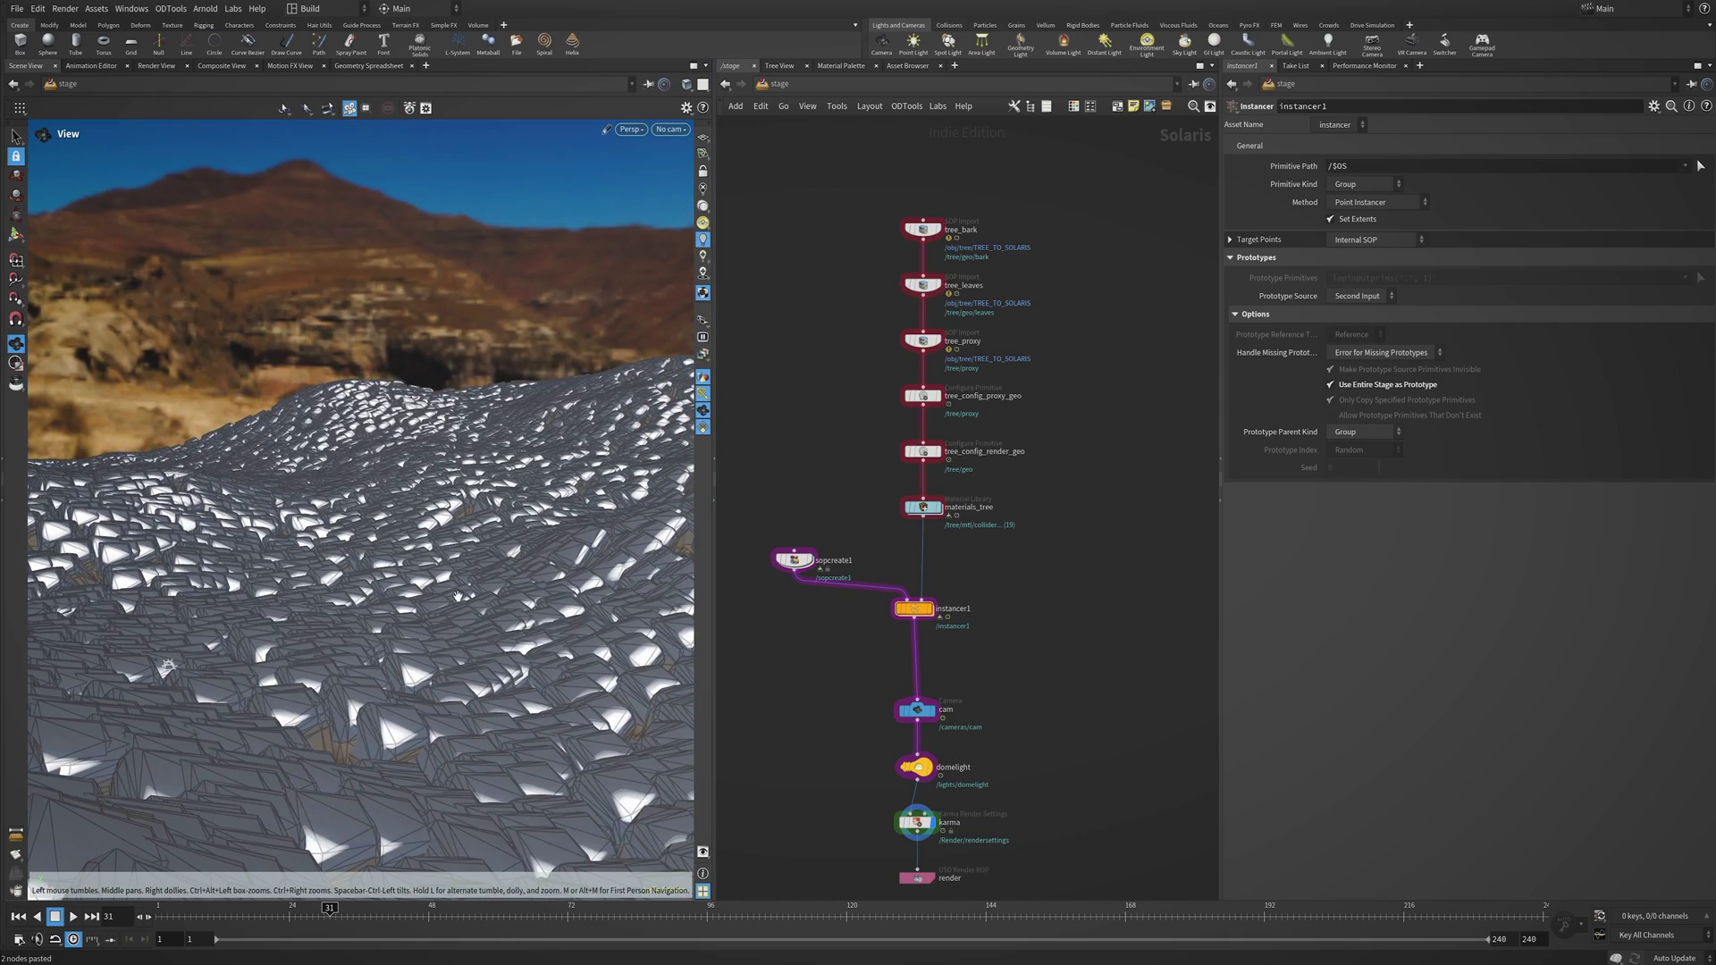
{"action": "left_click_drag", "start_coordinate": [457, 596], "coordinate": [577, 671]}
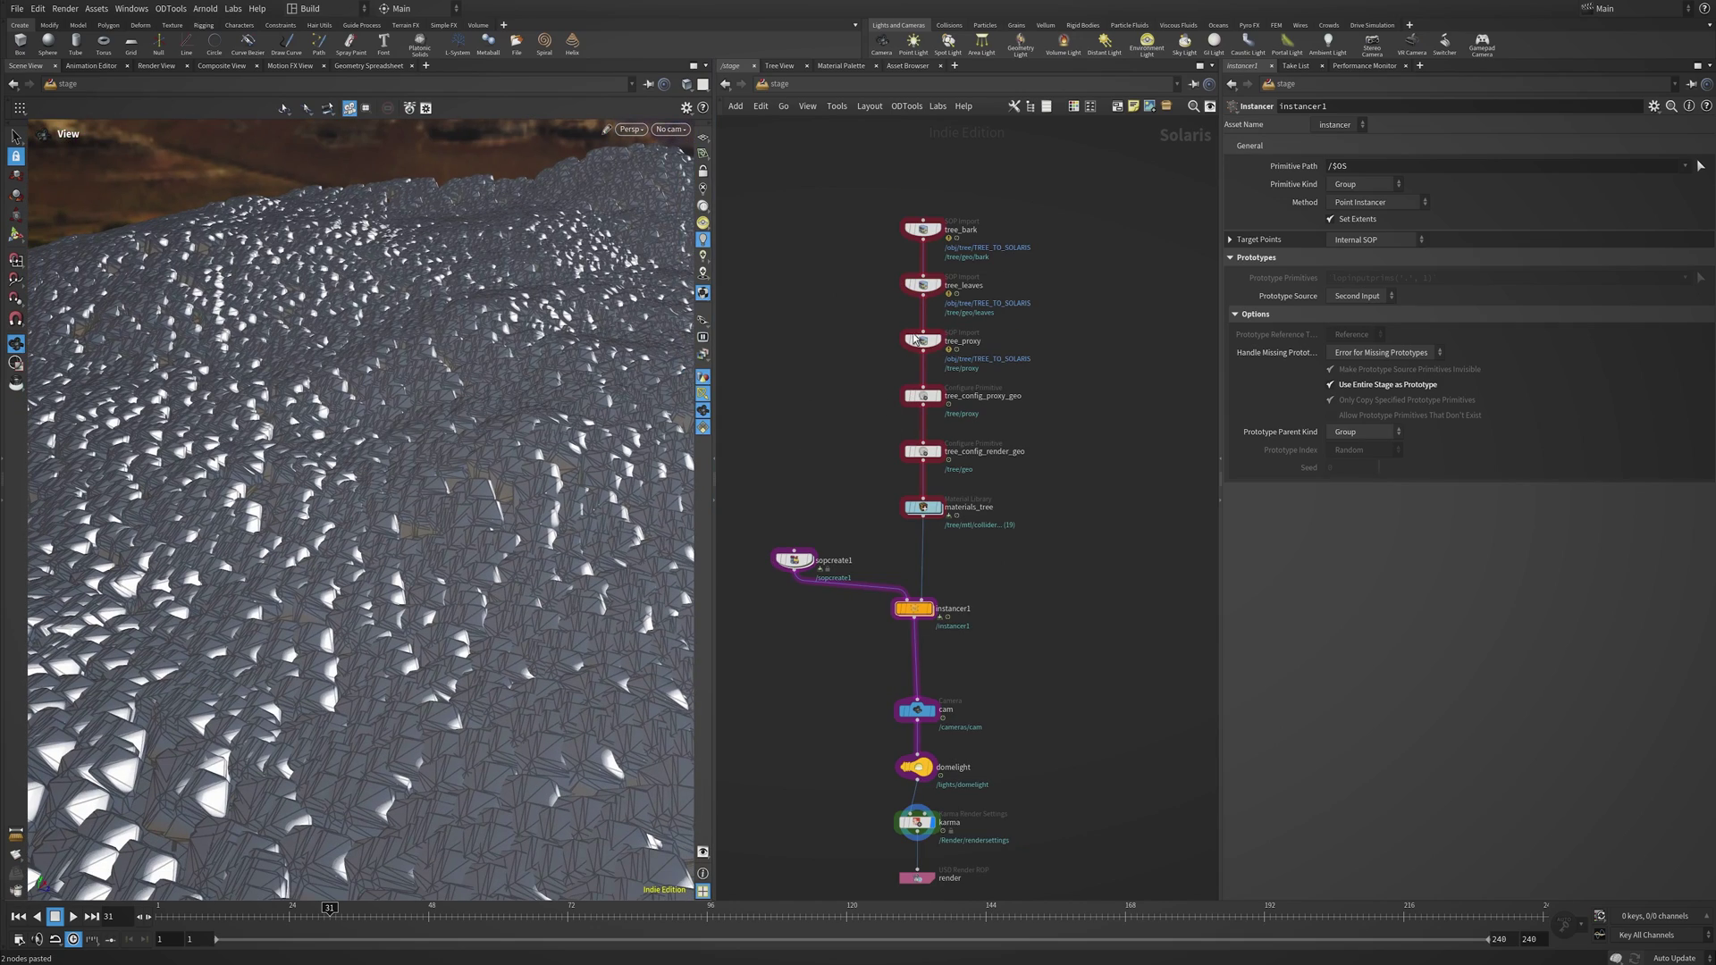
{"action": "mouse_move", "coordinate": [476, 509]}
{"action": "left_mouse_down"}
{"action": "mouse_move", "coordinate": [489, 602]}
{"action": "mouse_move", "coordinate": [438, 607]}
{"action": "mouse_move", "coordinate": [417, 589]}
{"action": "mouse_move", "coordinate": [649, 568]}
{"action": "mouse_move", "coordinate": [544, 650]}
{"action": "left_mouse_up"}
Enter the Instancer, switch to a shaded view of the proxies, and set the Scatter and Align Min Radius to 0.54.
{"action": "double_click", "coordinate": [915, 607]}
{"action": "scroll", "coordinate": [585, 500], "scroll_direction": "up", "scroll_amount": 5}
{"action": "scroll", "coordinate": [551, 560], "scroll_direction": "down", "scroll_amount": 8}
{"action": "key", "text": "shift+w"}
{"action": "mouse_move", "coordinate": [536, 564]}
{"action": "left_mouse_down"}
{"action": "mouse_move", "coordinate": [474, 585]}
{"action": "mouse_move", "coordinate": [655, 525]}
{"action": "left_mouse_up"}
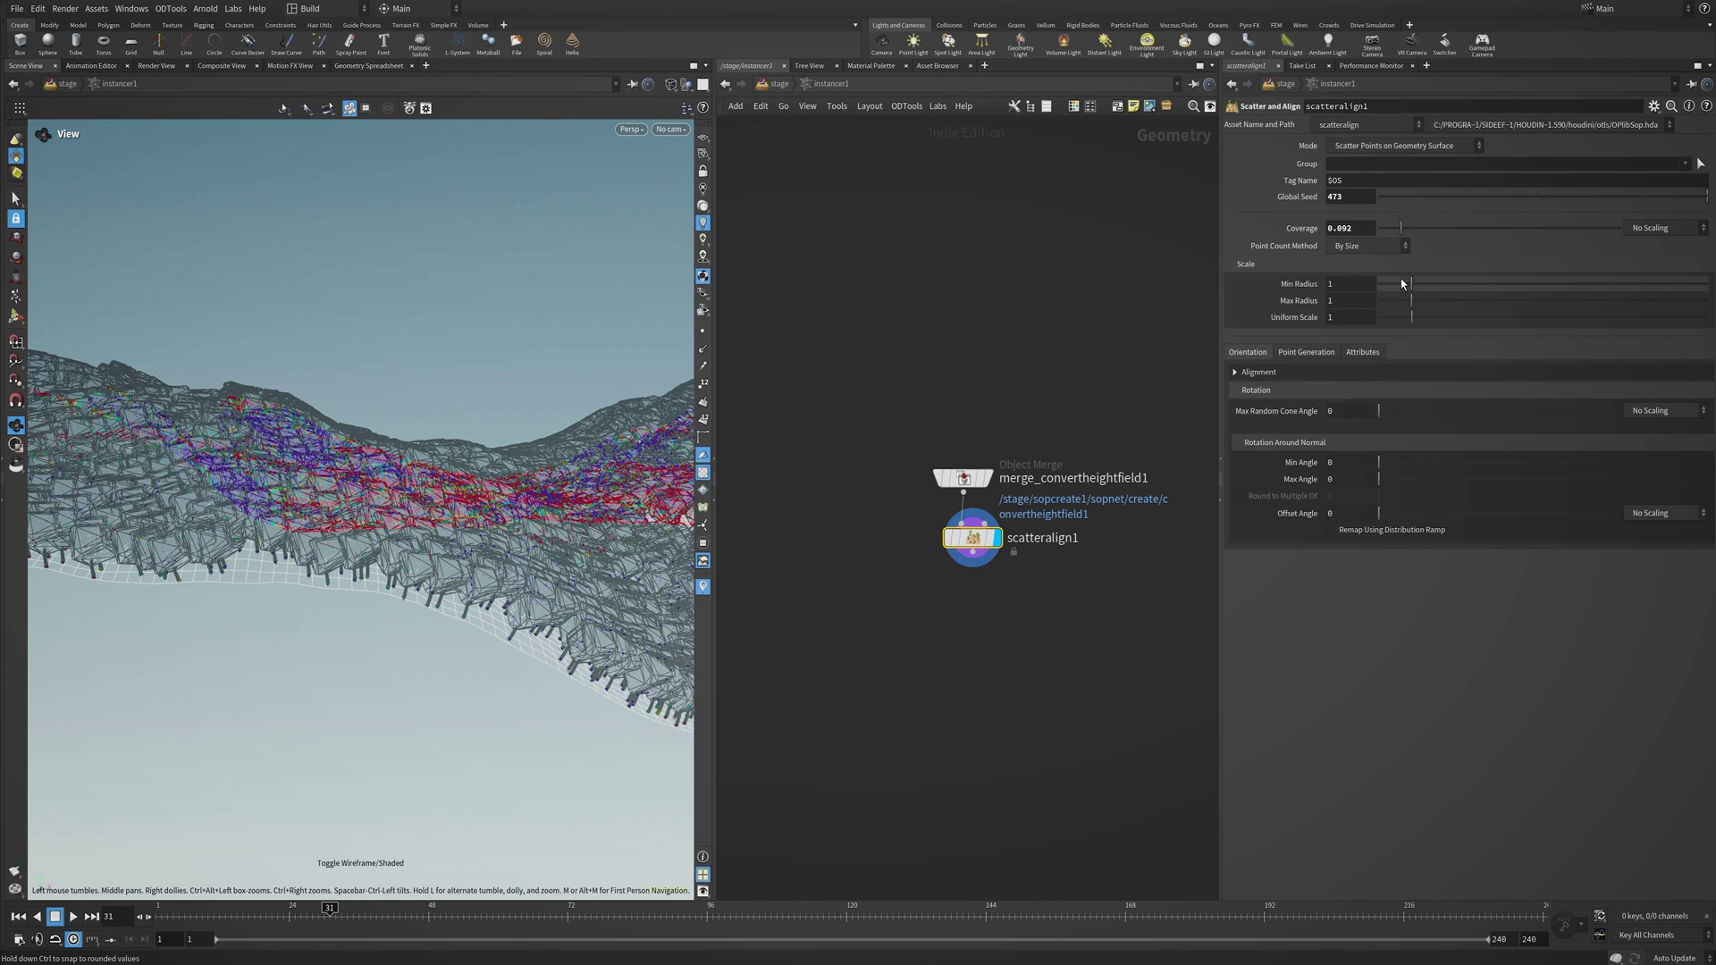
{"action": "left_click_drag", "start_coordinate": [1401, 279], "coordinate": [1398, 286]}
Insert an Attribute Adjust Vector node between the Object Merge and the Scatter and Align node.
{"action": "left_click_drag", "start_coordinate": [973, 537], "coordinate": [973, 628]}
{"action": "key", "text": "Tab"}
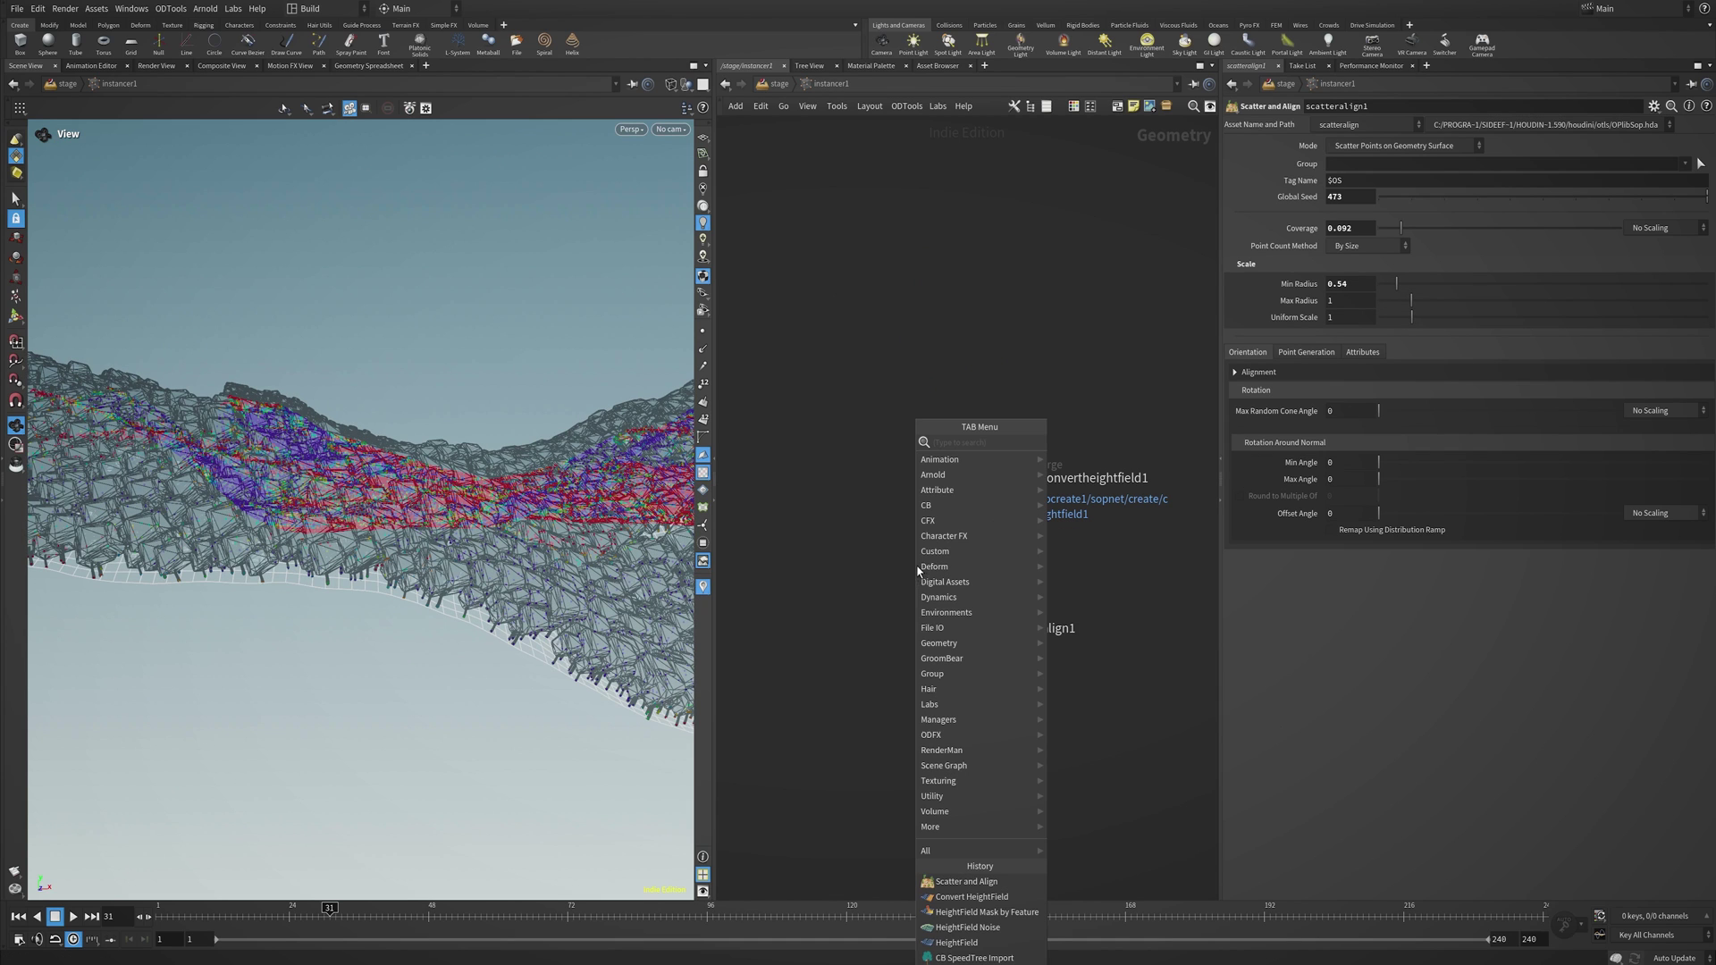
{"action": "type", "text": "AD"}
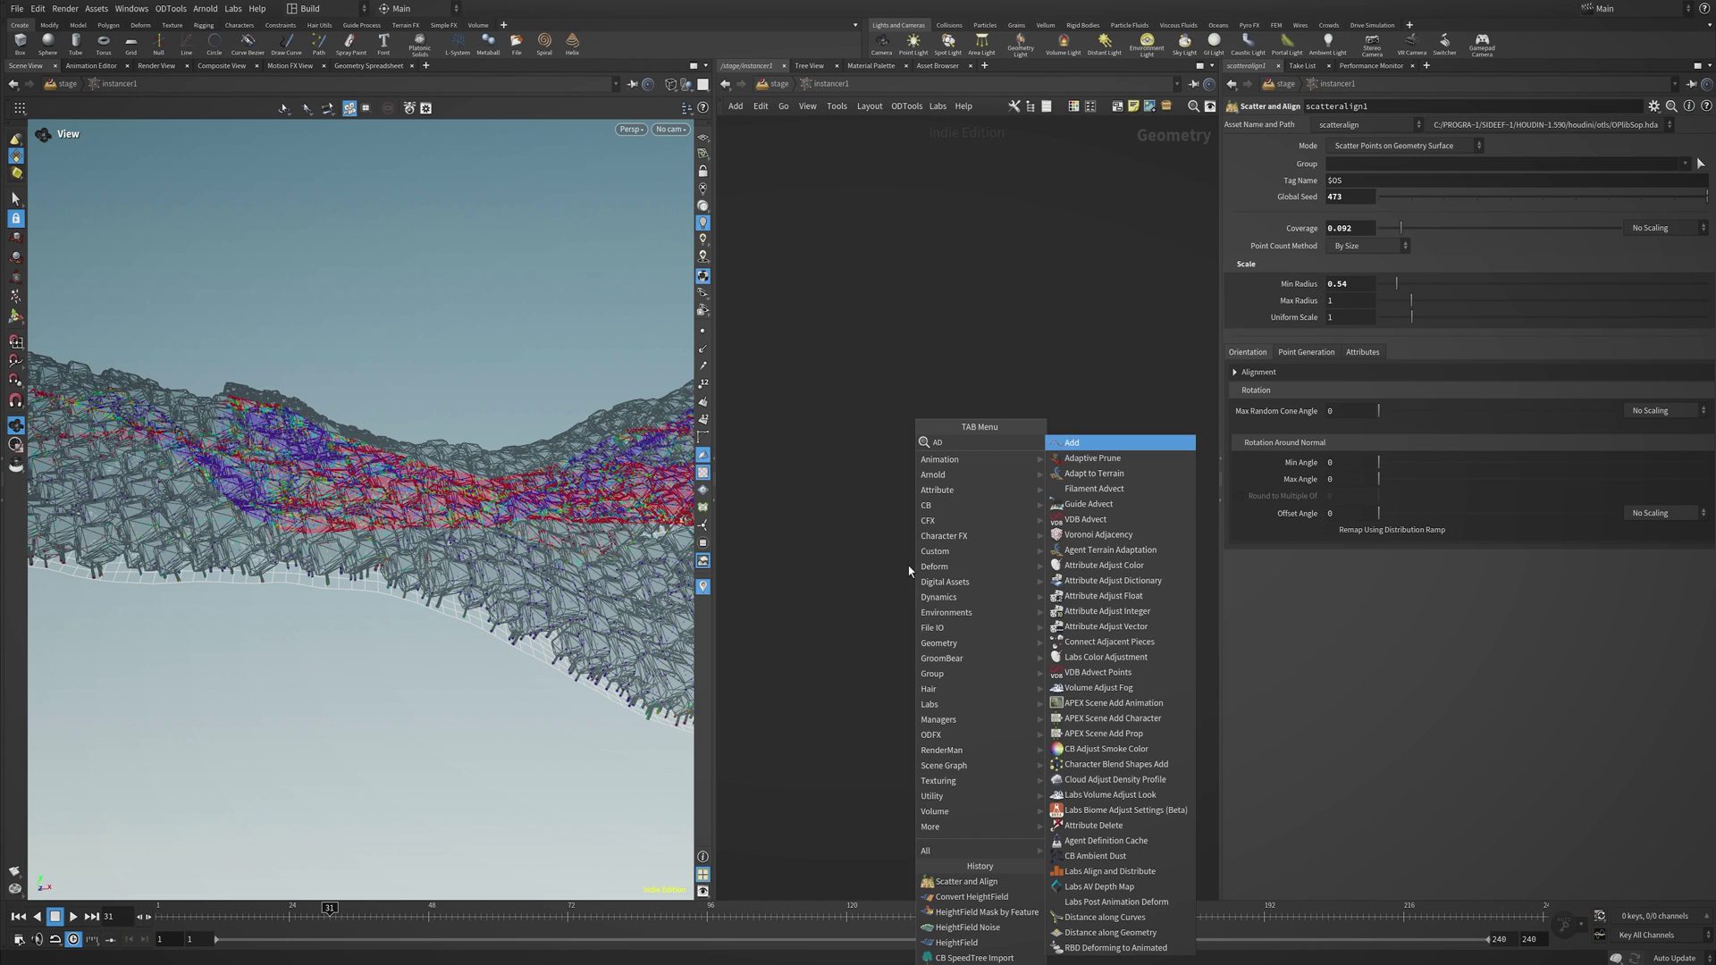
{"action": "type", "text": "JUSTV"}
{"action": "key", "text": "Return"}
{"action": "left_click", "coordinate": [961, 547]}
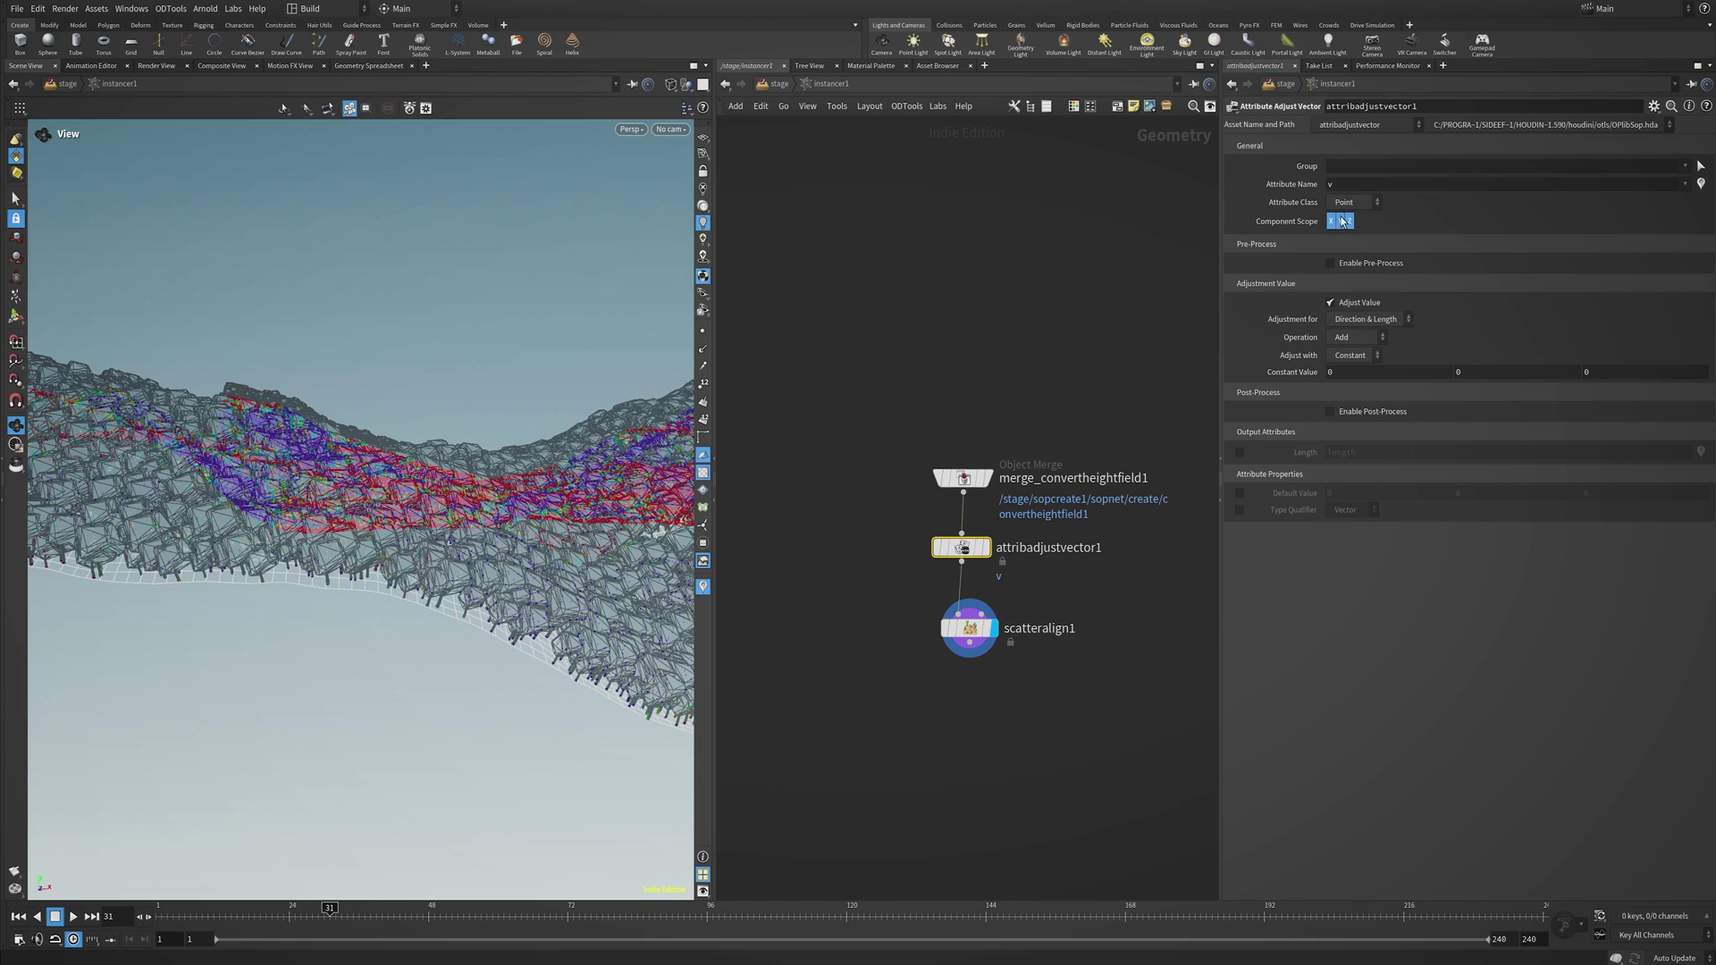
Set the Attribute Adjust Vector node to adjust the N attribute by adding a constant value of 1 in Y.
{"action": "double_click", "coordinate": [1323, 186]}
{"action": "type", "text": "n"}
{"action": "key", "text": "Return"}
{"action": "double_click", "coordinate": [1336, 190]}
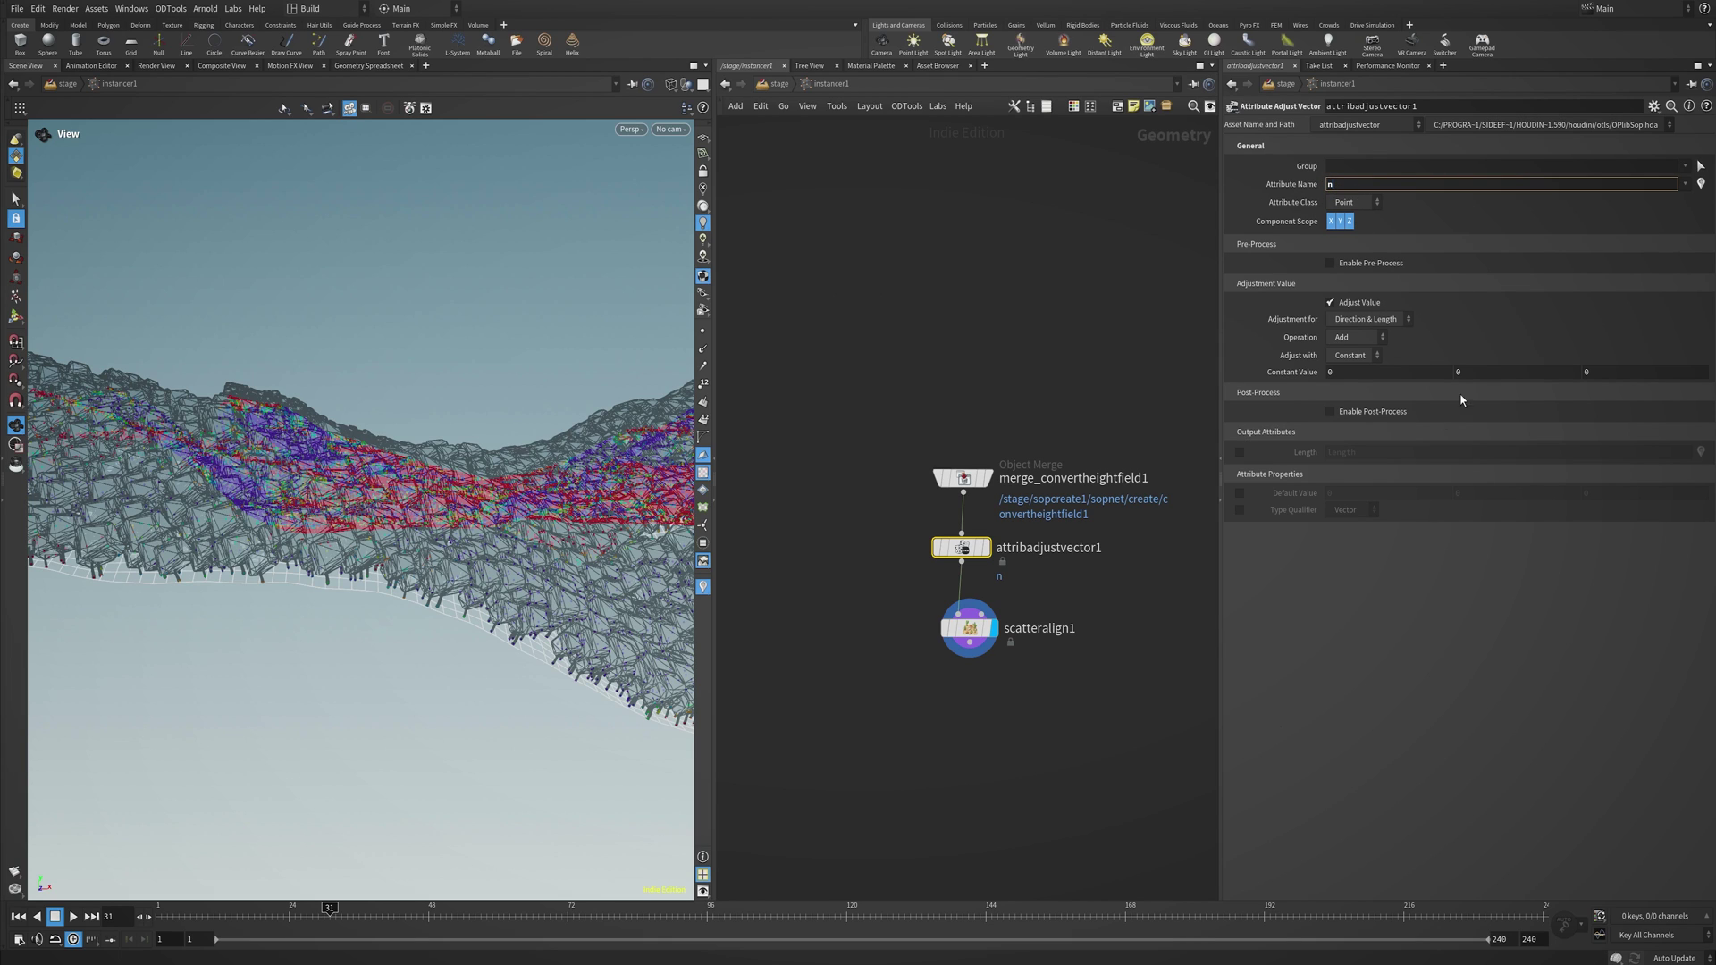
{"action": "double_click", "coordinate": [1458, 372]}
{"action": "type", "text": "1"}
{"action": "key", "text": "Return"}
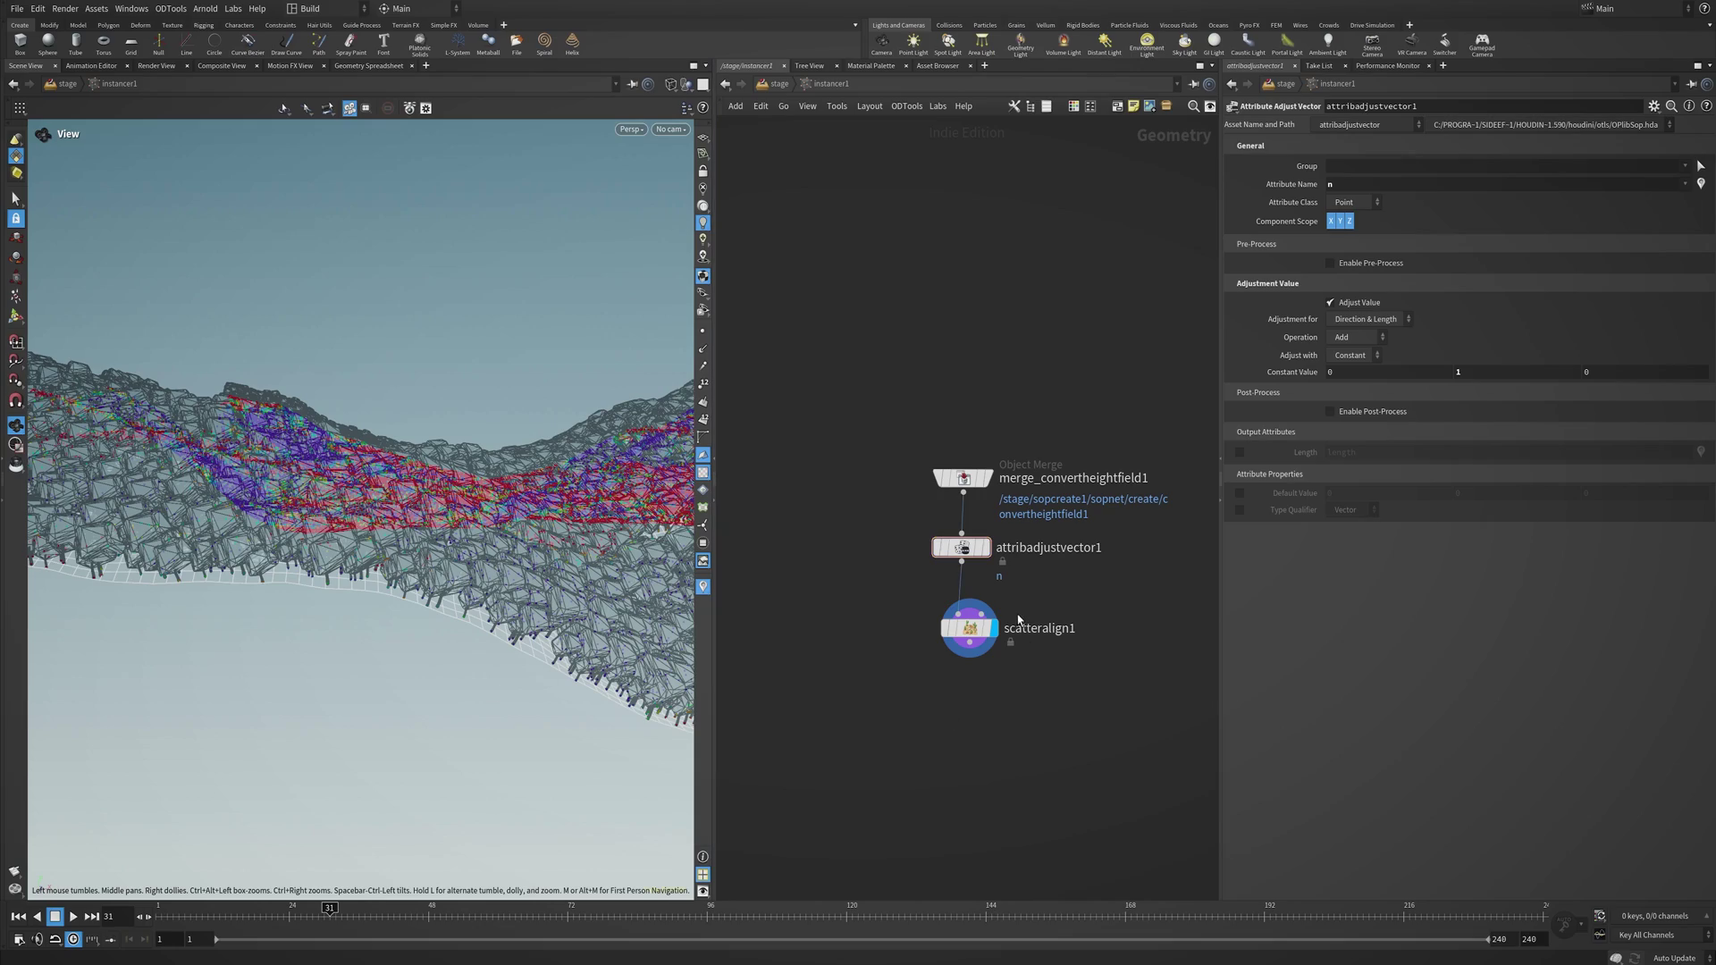
{"action": "double_click", "coordinate": [1336, 184]}
{"action": "type", "text": "N"}
{"action": "key", "text": "Return"}
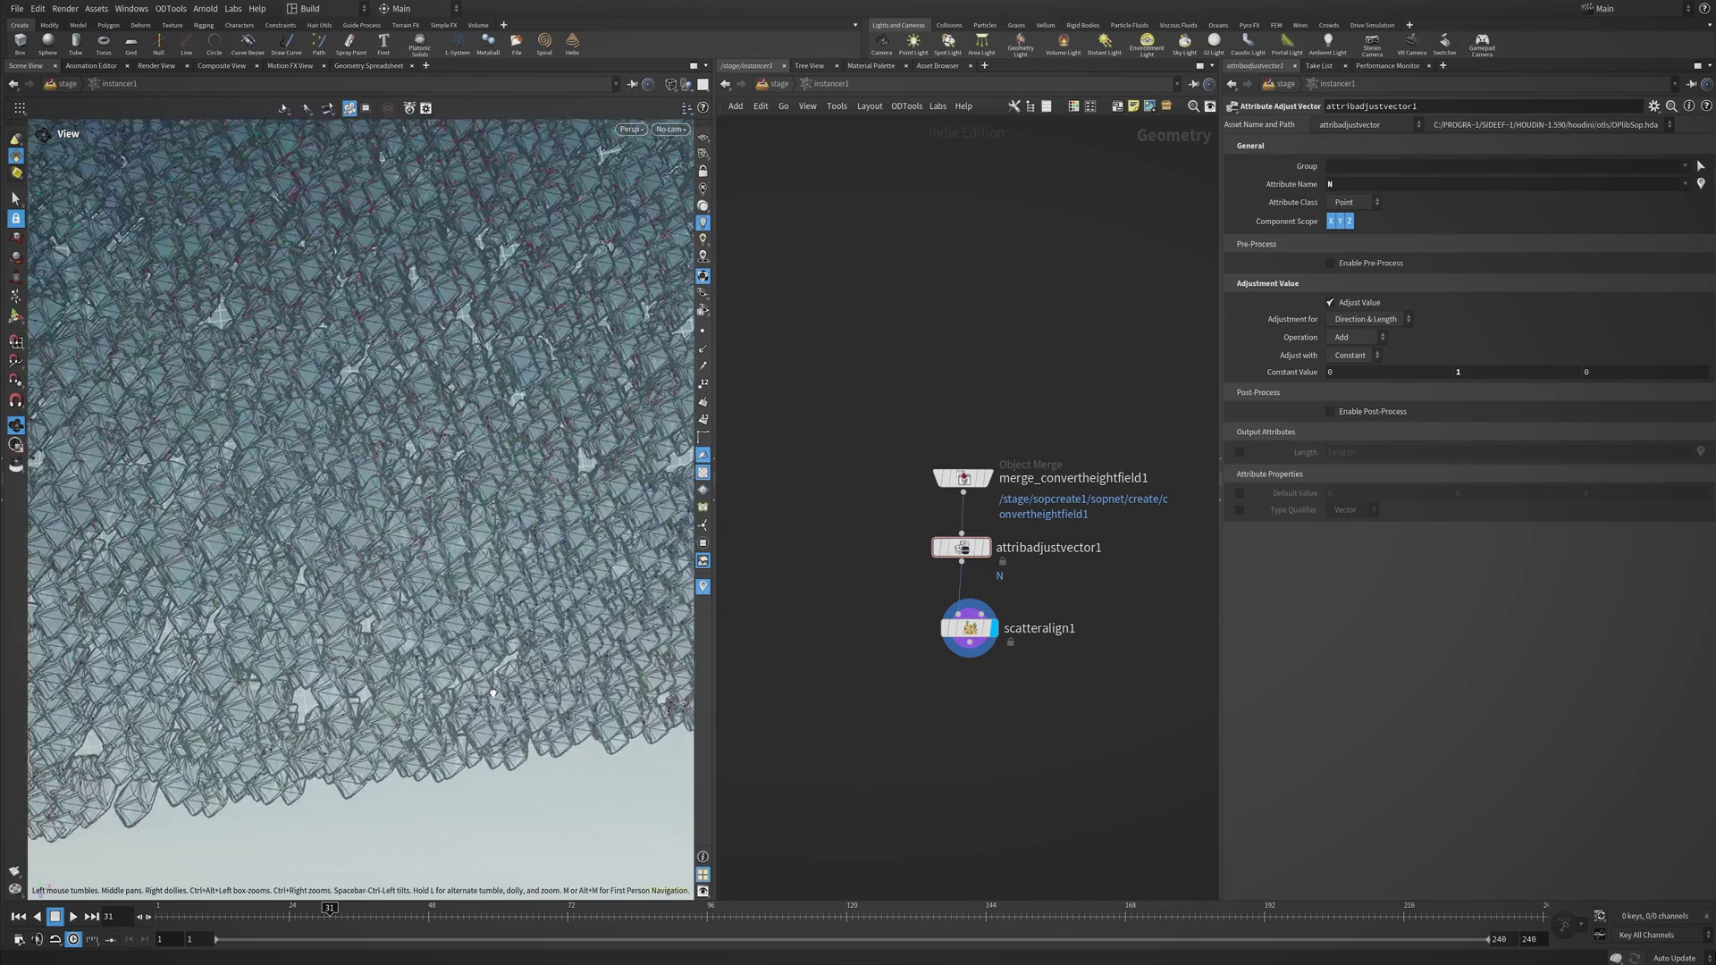
On the Scatter and Align node, set Max Angle to 360, Max Random Cone Angle to 6.3 and Min Radius to 0.35.
{"action": "left_click", "coordinate": [969, 628]}
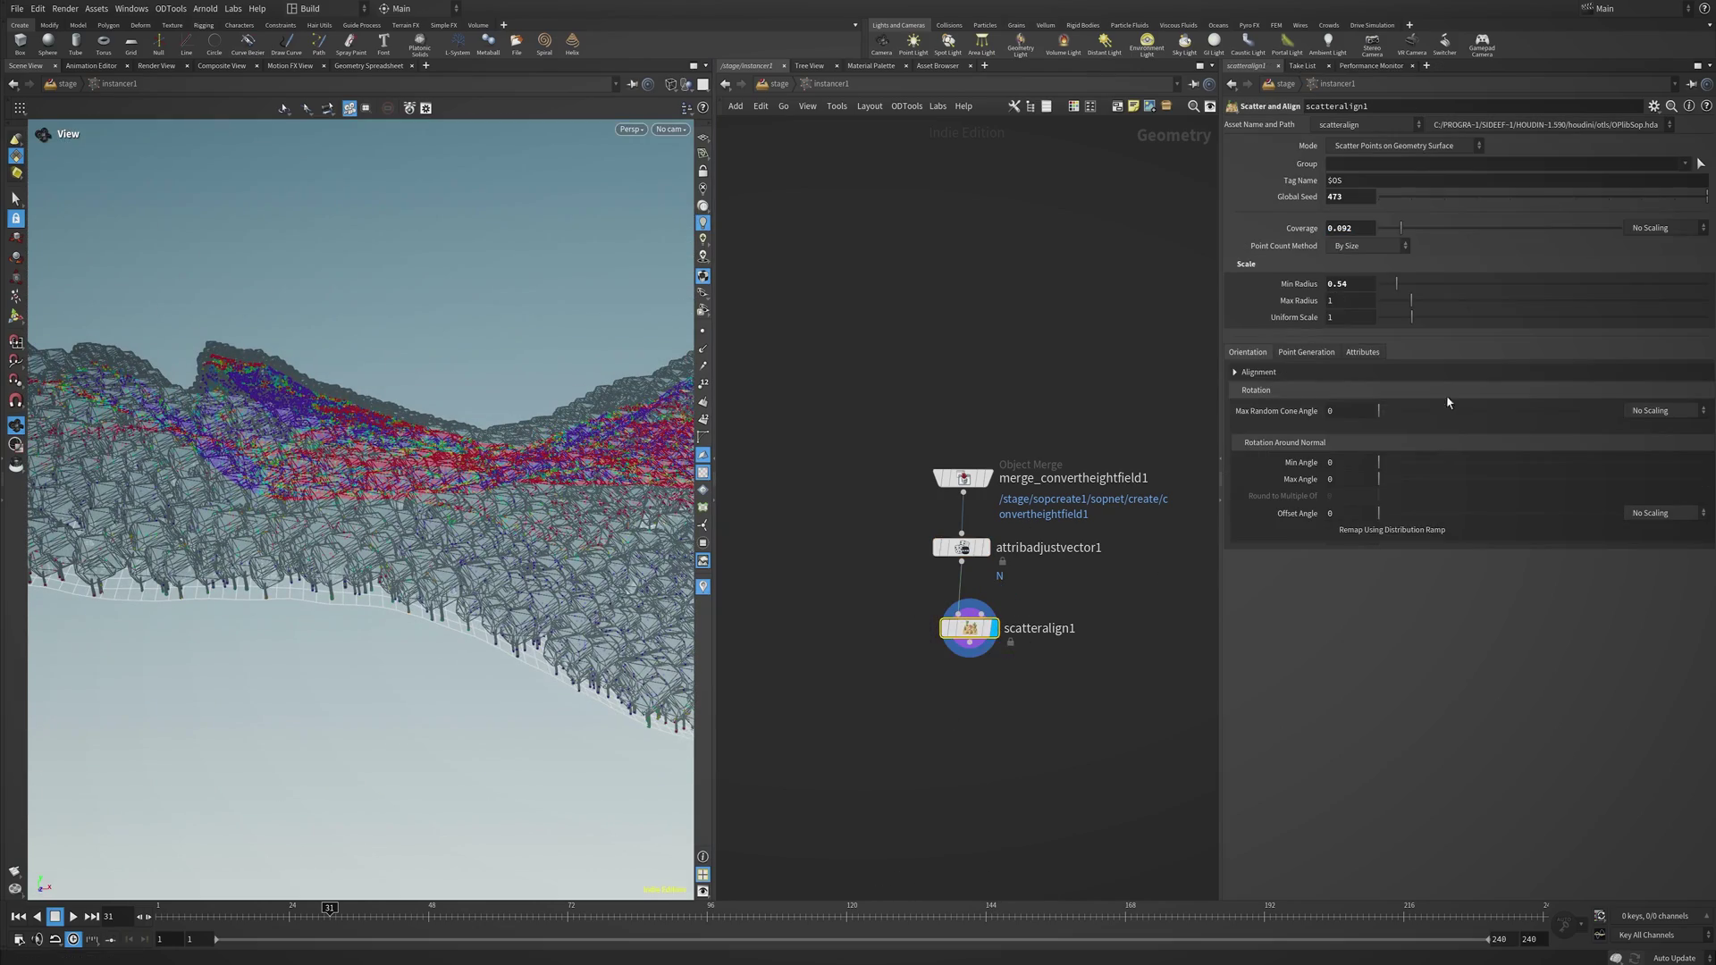
{"action": "left_click_drag", "start_coordinate": [1403, 483], "coordinate": [1705, 480]}
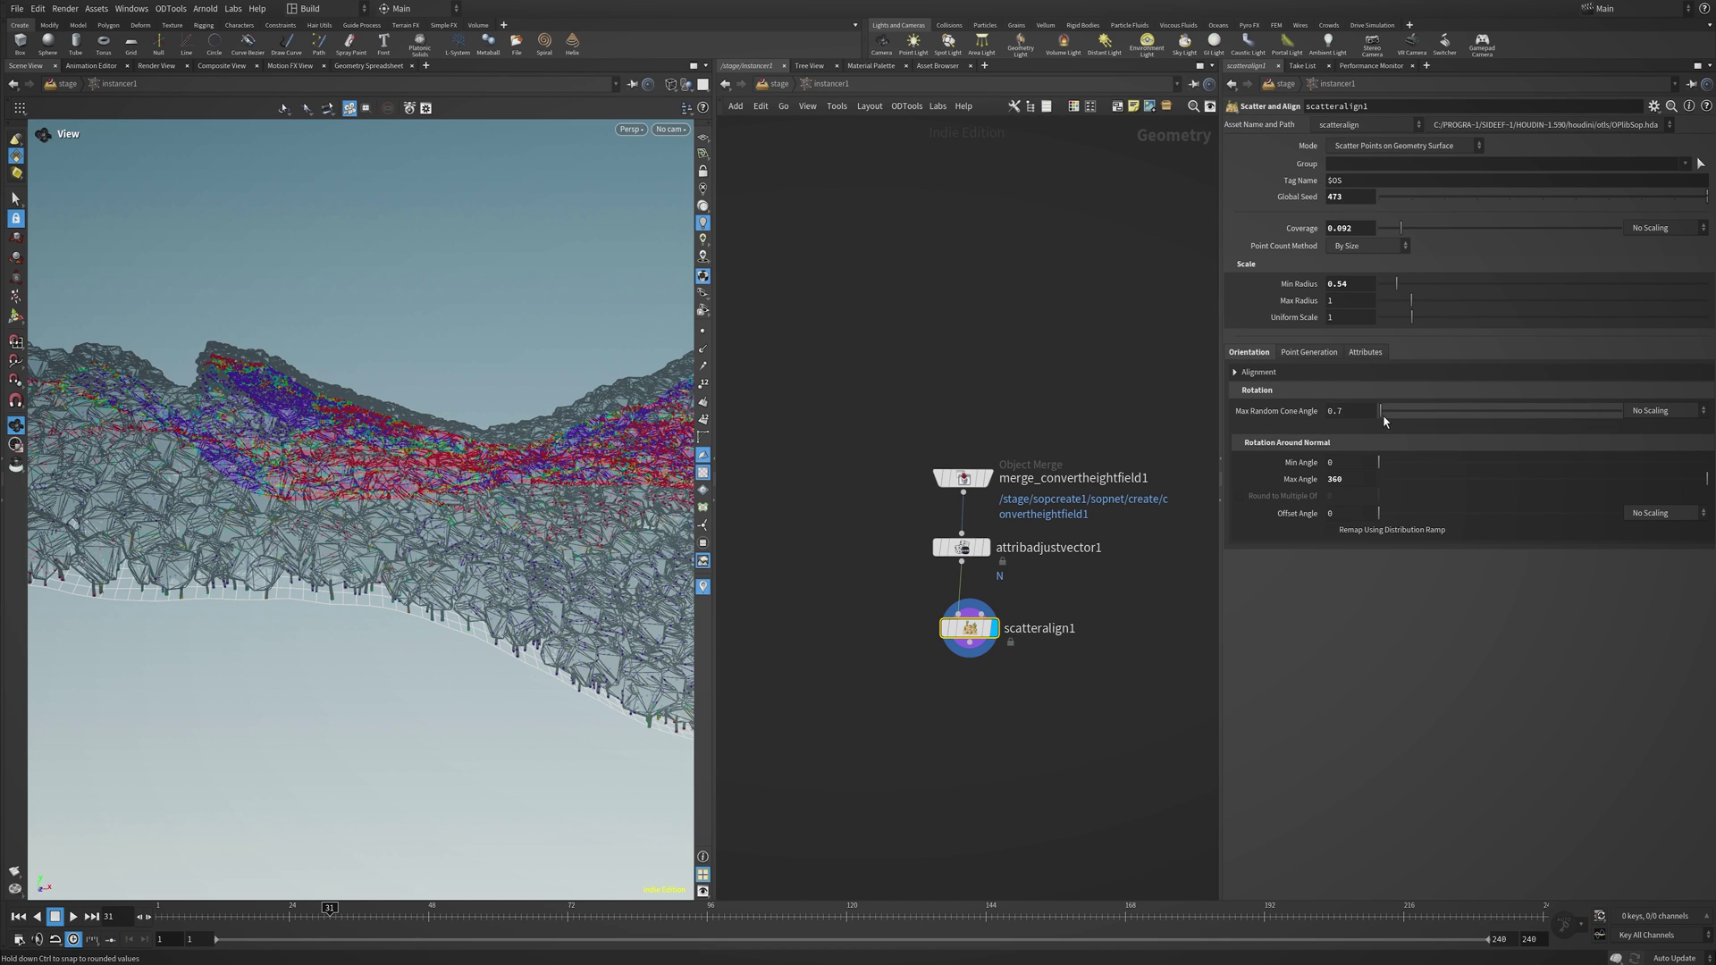
{"action": "left_click_drag", "start_coordinate": [1382, 415], "coordinate": [1387, 416]}
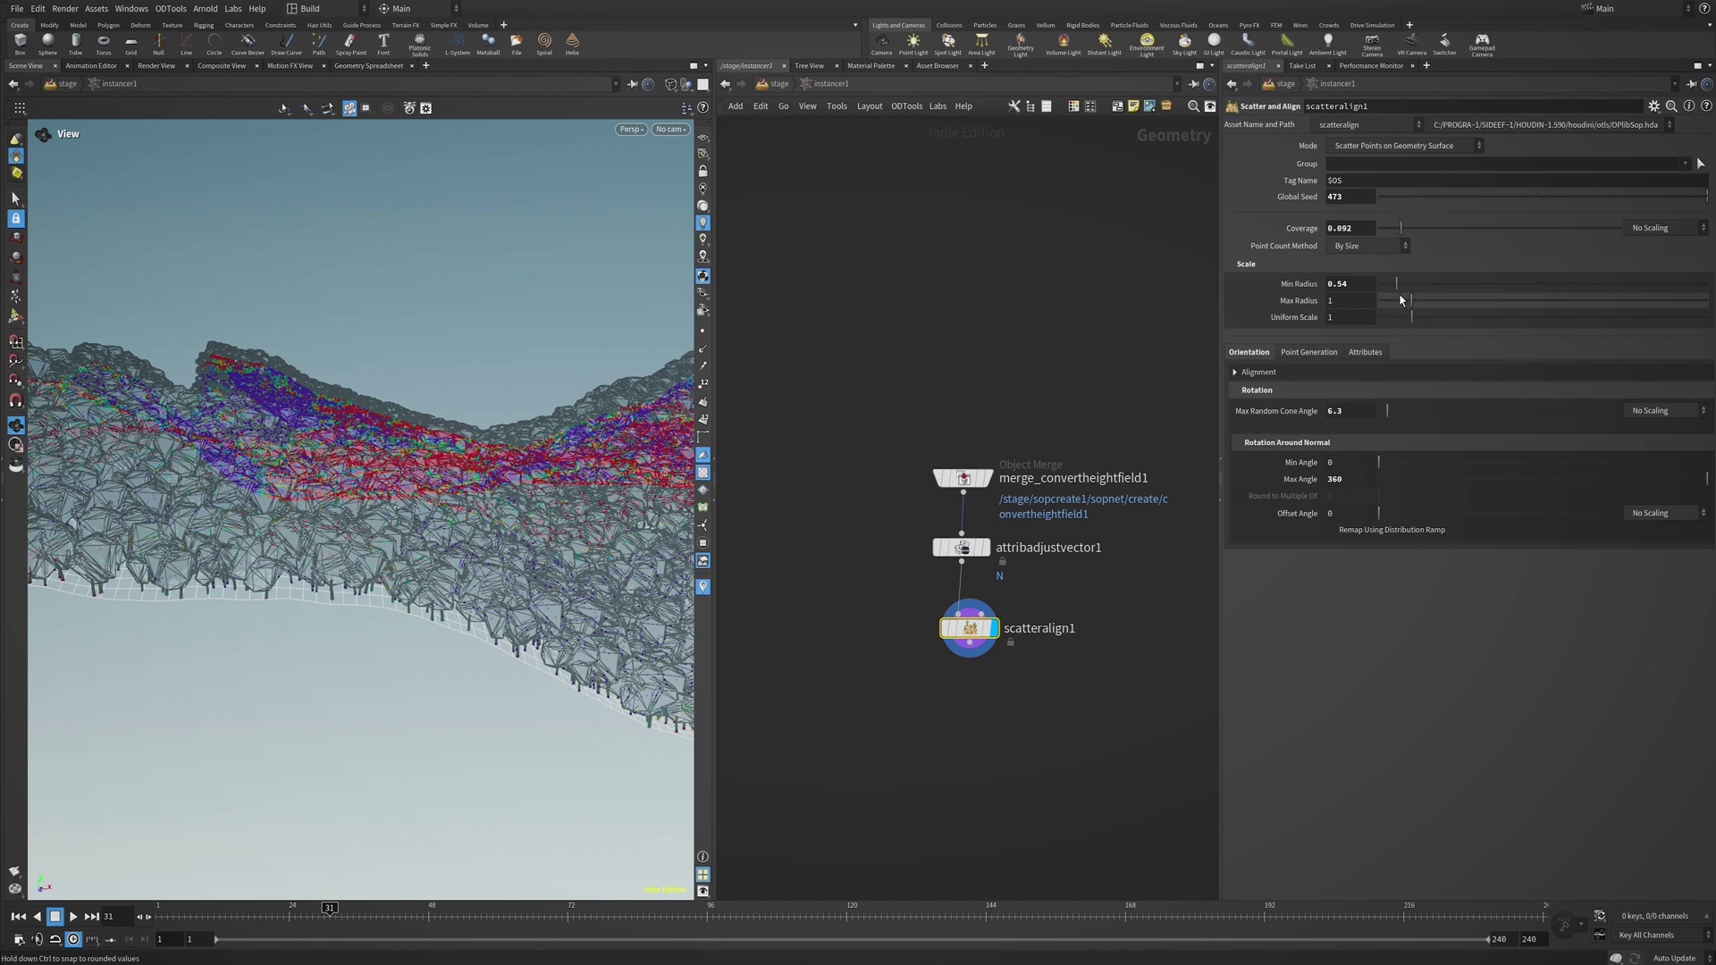
{"action": "left_click_drag", "start_coordinate": [1396, 283], "coordinate": [1390, 285]}
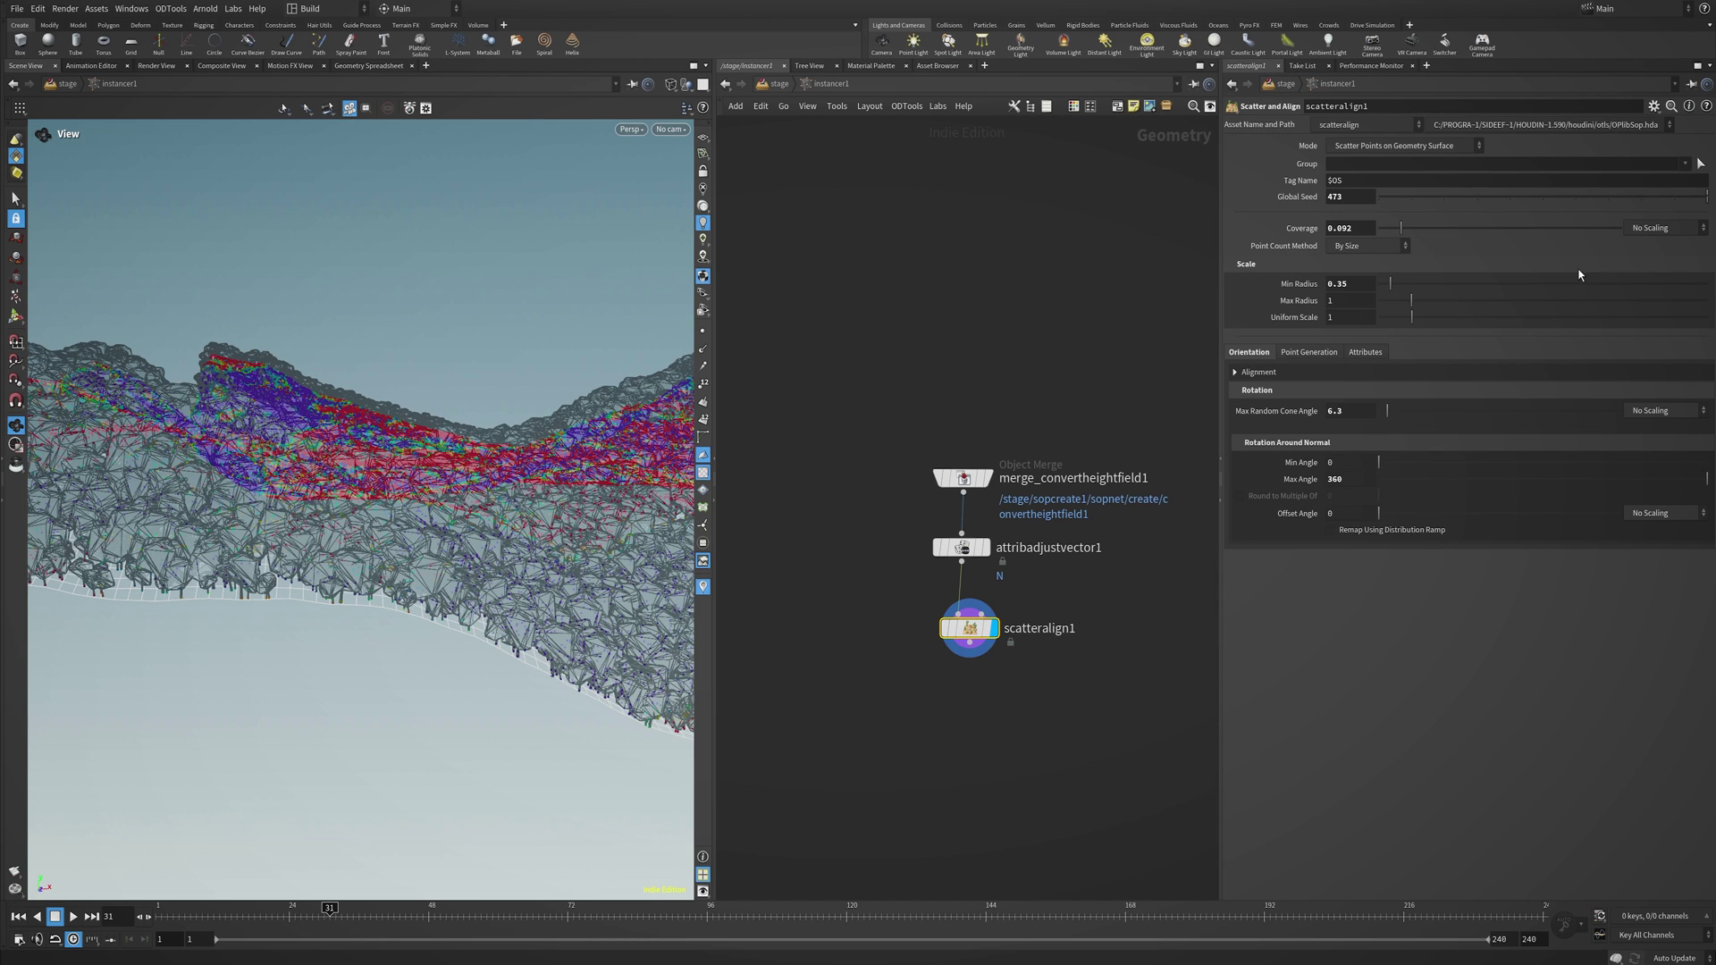
Scale the scatter's Coverage by the mask attribute and inspect the distribution over the terrain.
{"action": "left_click", "coordinate": [1662, 228]}
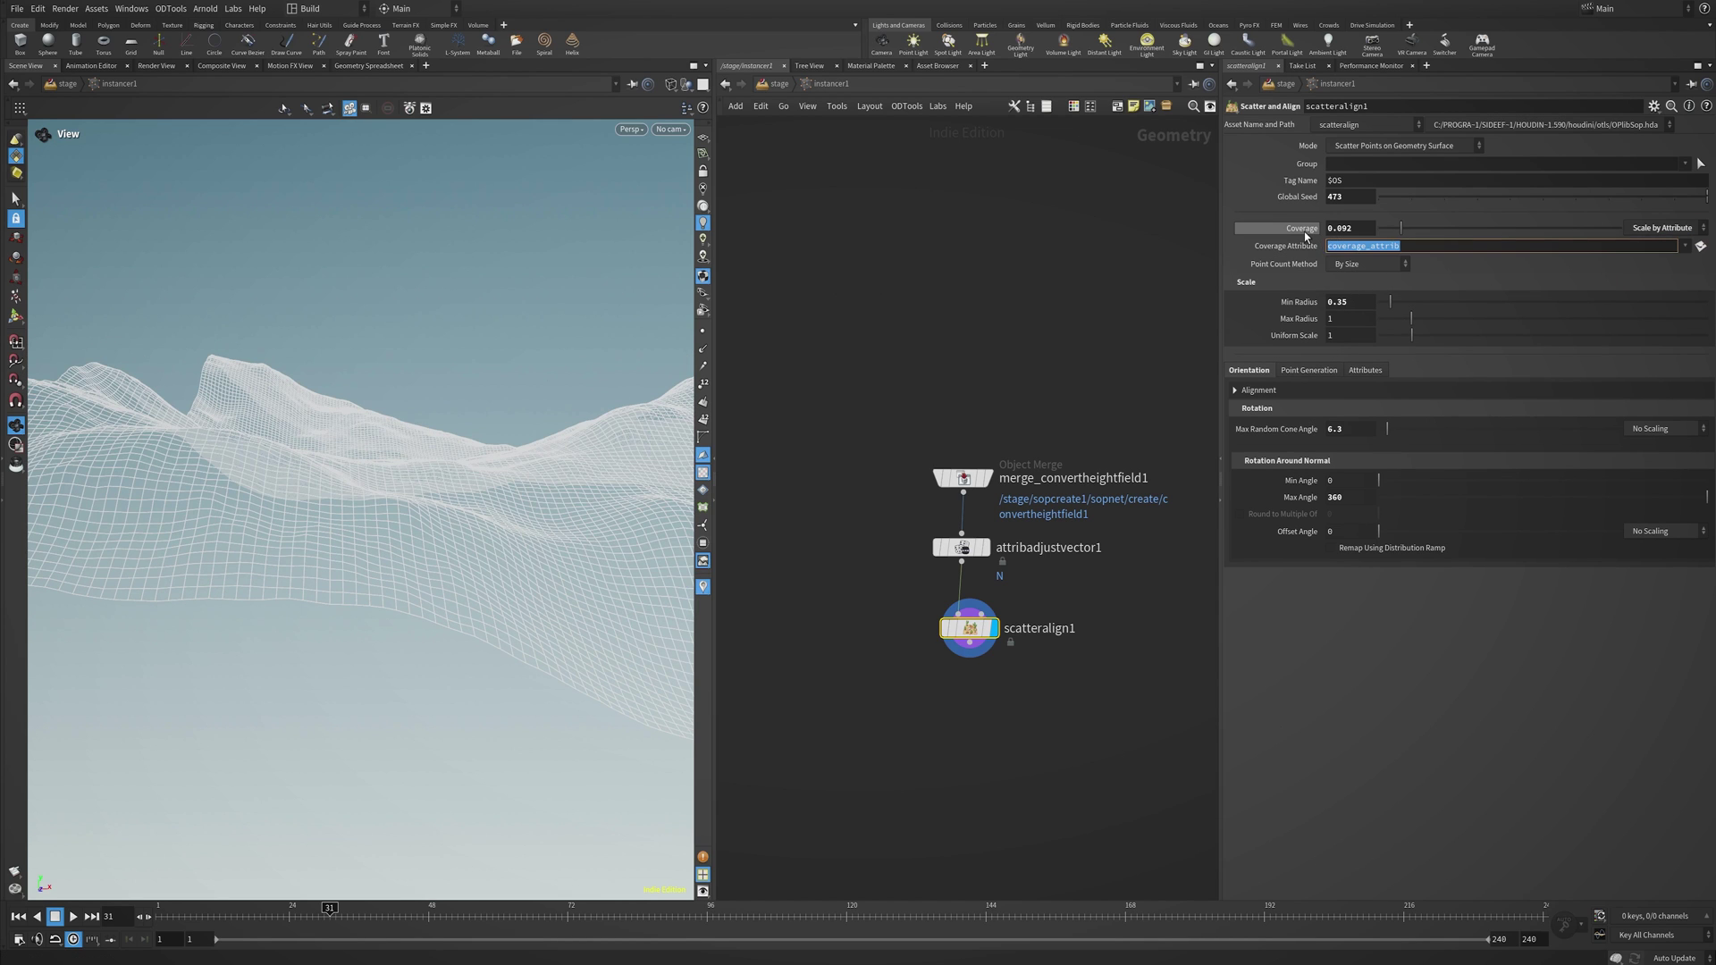
{"action": "type", "text": "mask"}
{"action": "key", "text": "Return"}
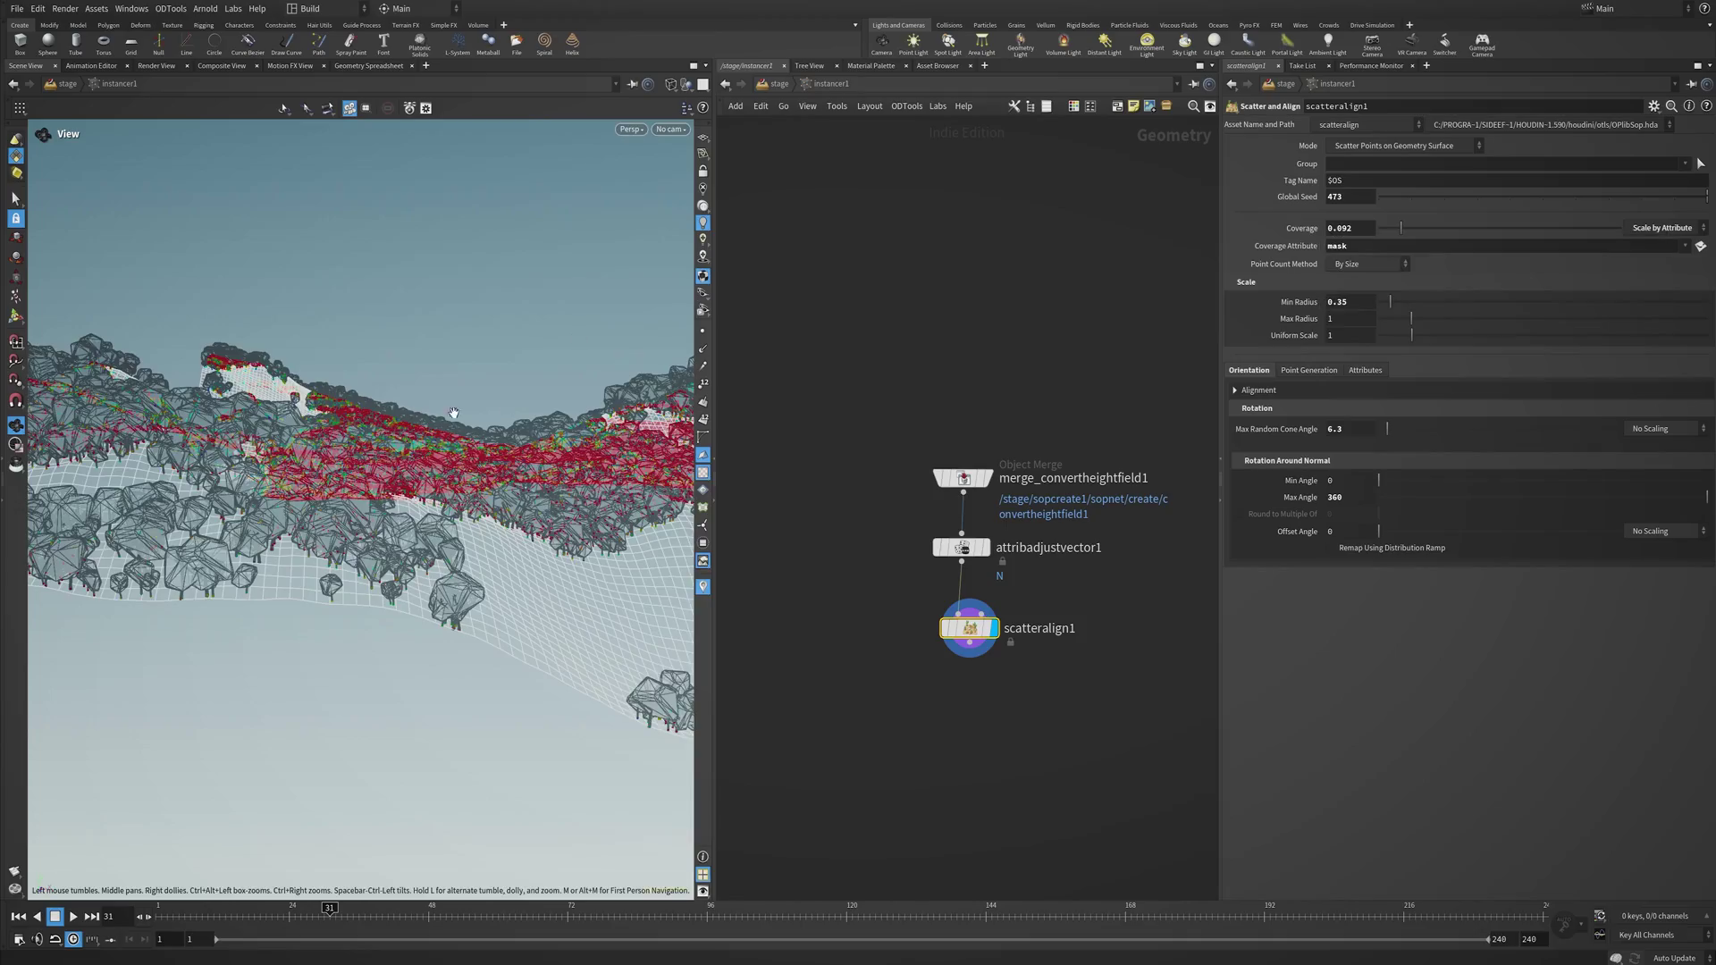
{"action": "scroll", "coordinate": [543, 503], "scroll_direction": "up", "scroll_amount": 5}
{"action": "left_click_drag", "start_coordinate": [543, 503], "coordinate": [268, 643]}
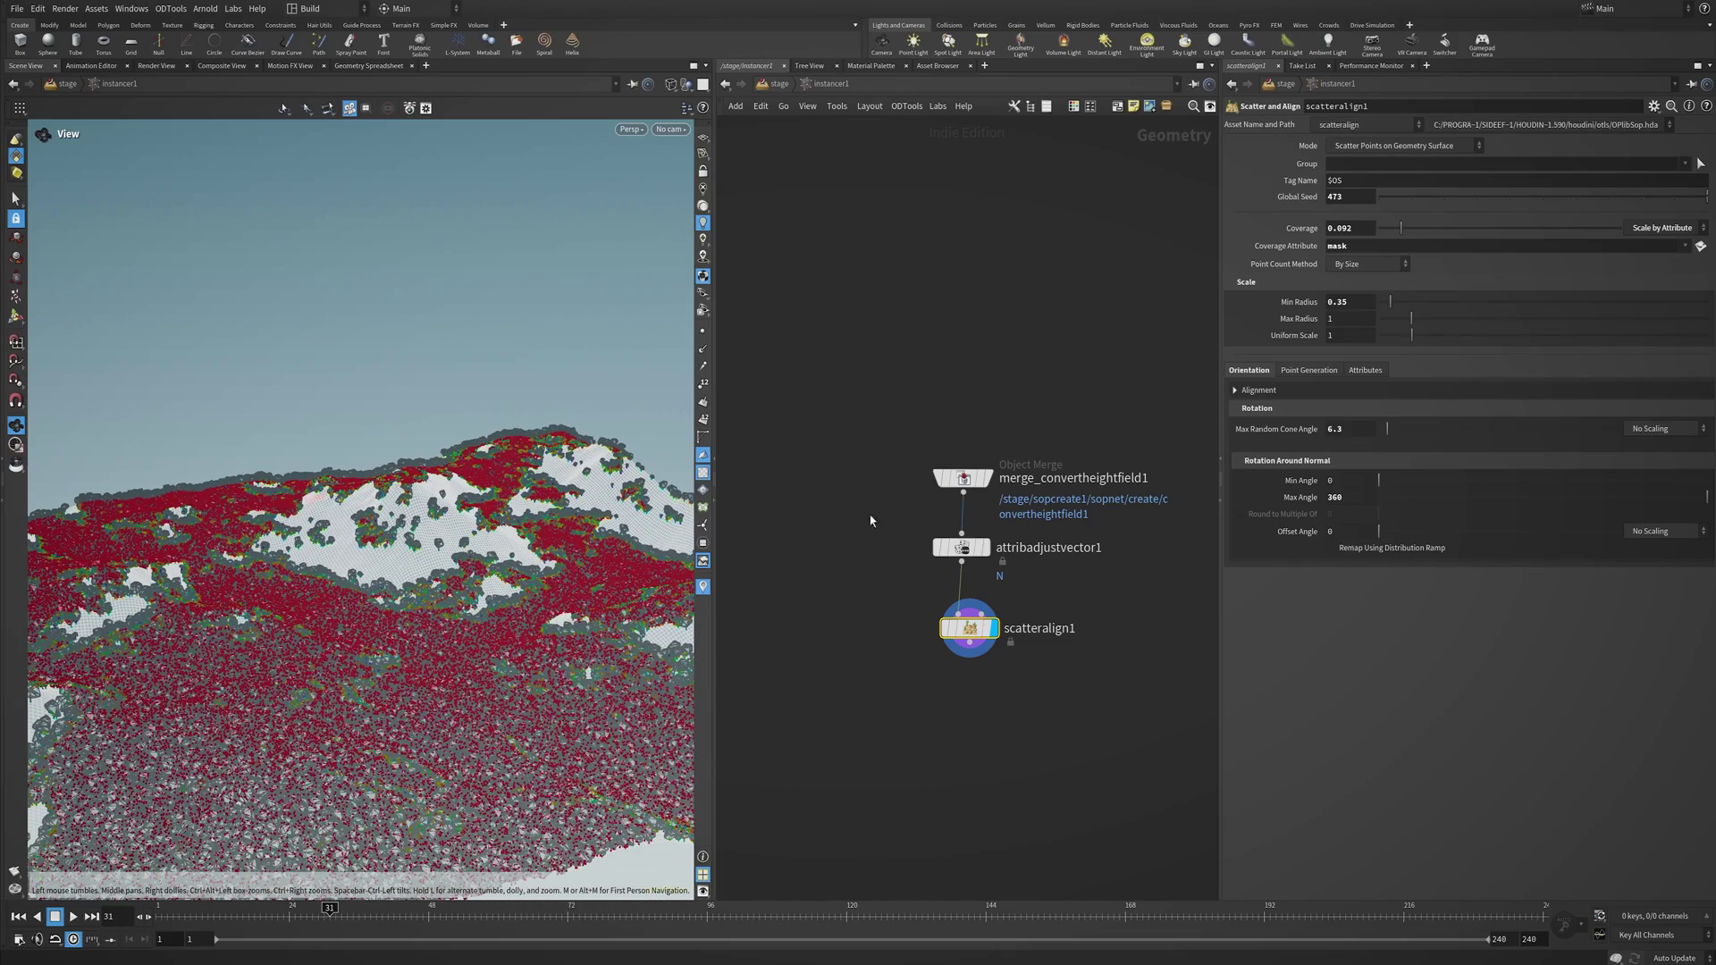
Check the instances on the stage, view the SOP Create terrain shaded to compare its mask, and return to the stage.
{"action": "left_click", "coordinate": [779, 83]}
{"action": "left_click_drag", "start_coordinate": [619, 490], "coordinate": [536, 446]}
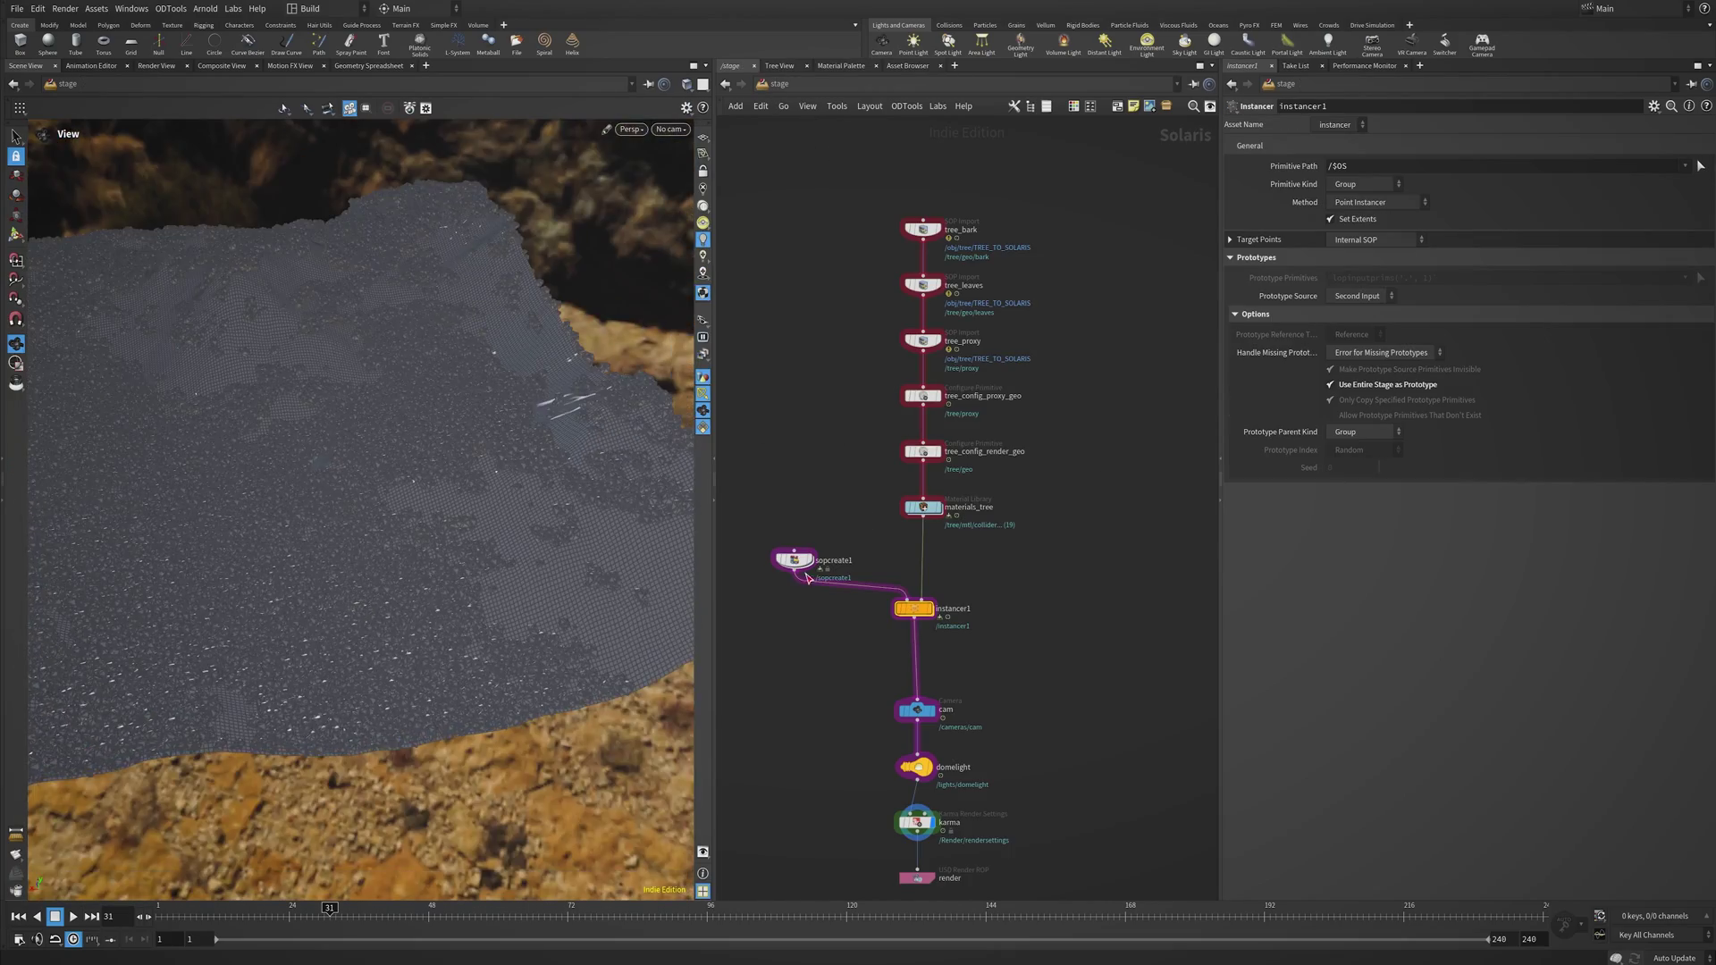
{"action": "double_click", "coordinate": [794, 560]}
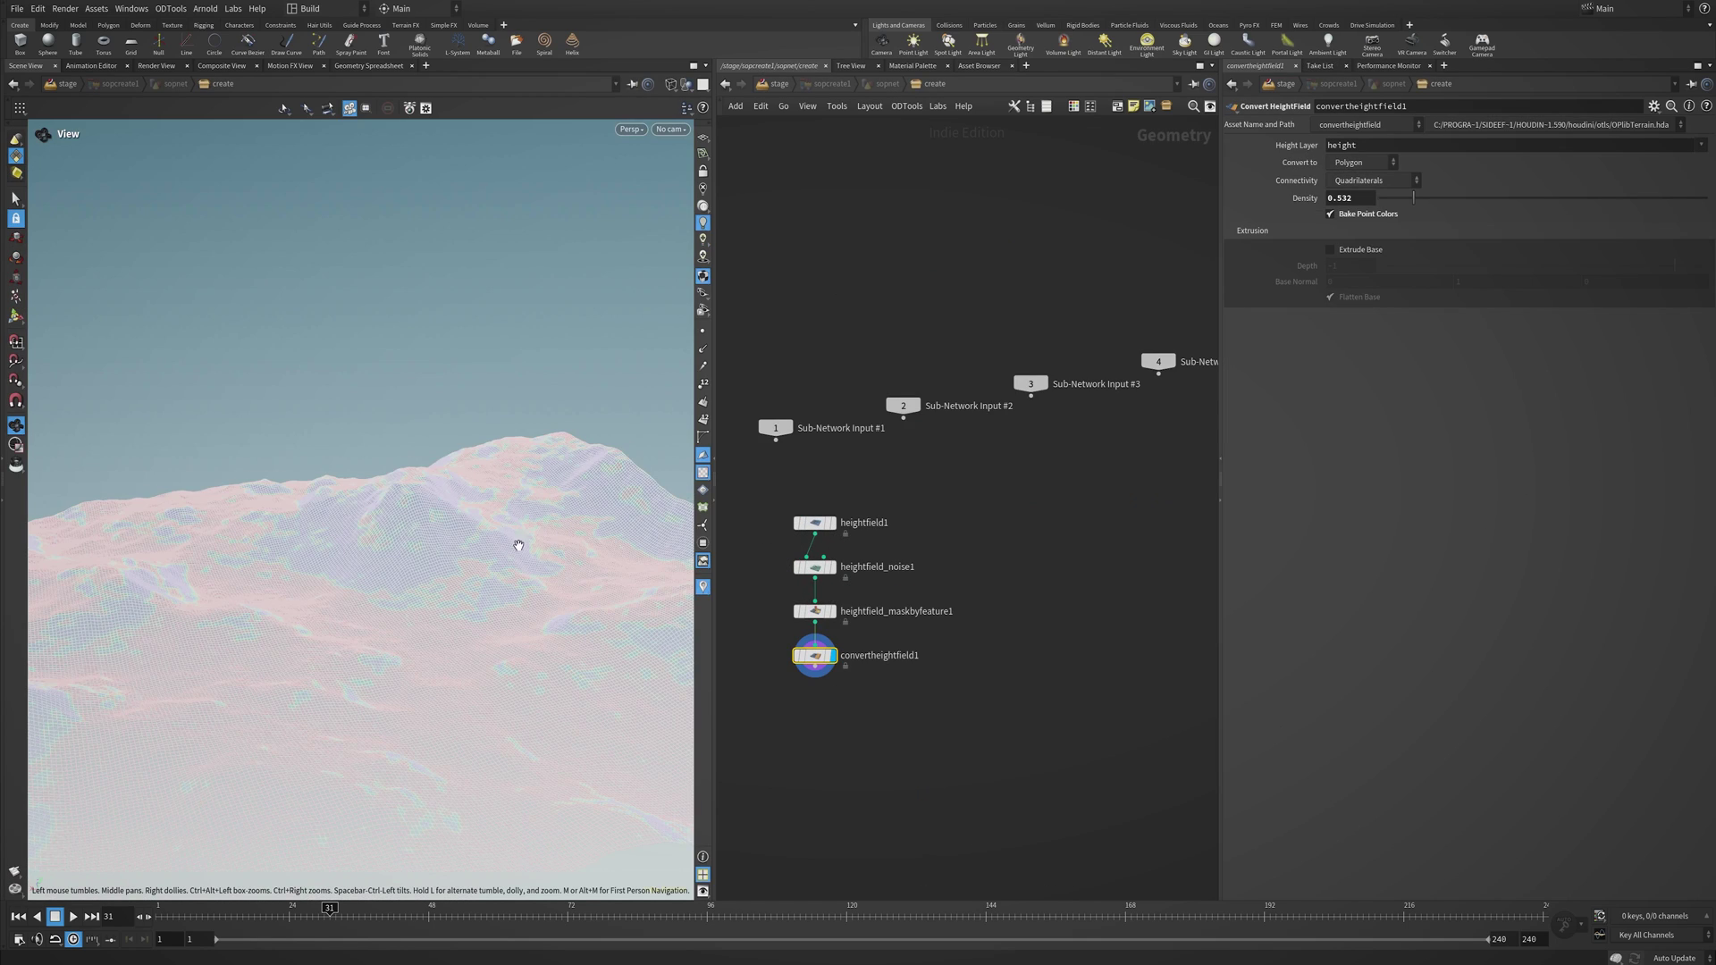
{"action": "key", "text": "w"}
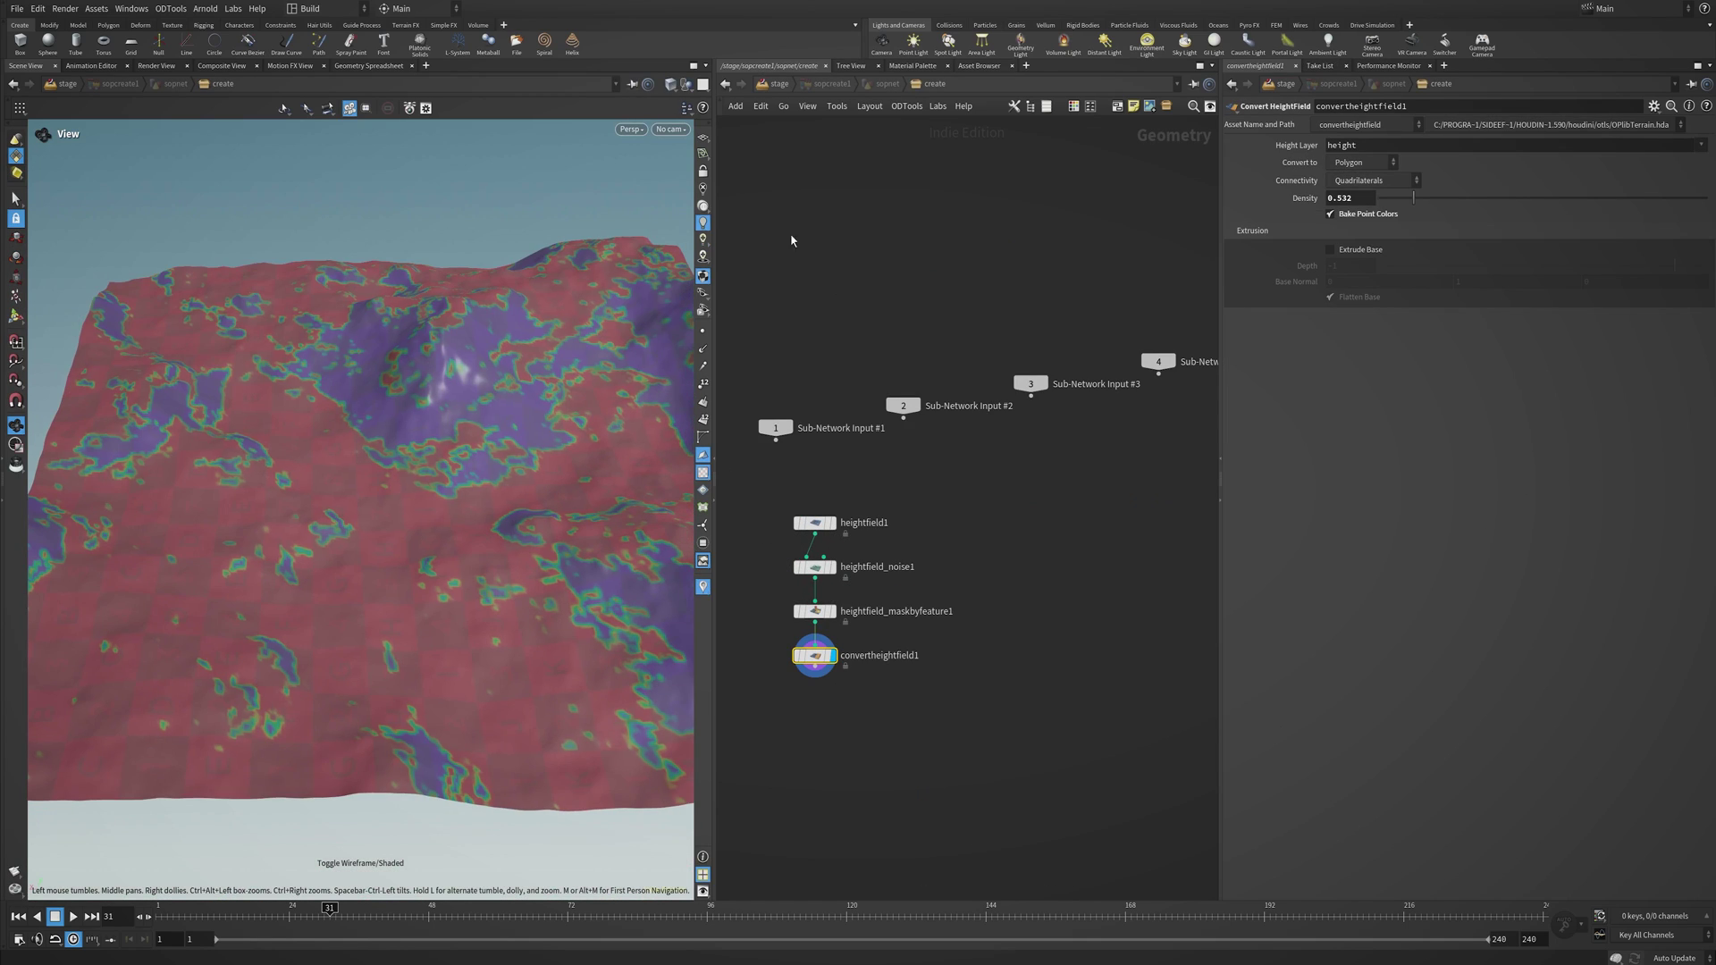
{"action": "left_click", "coordinate": [779, 84]}
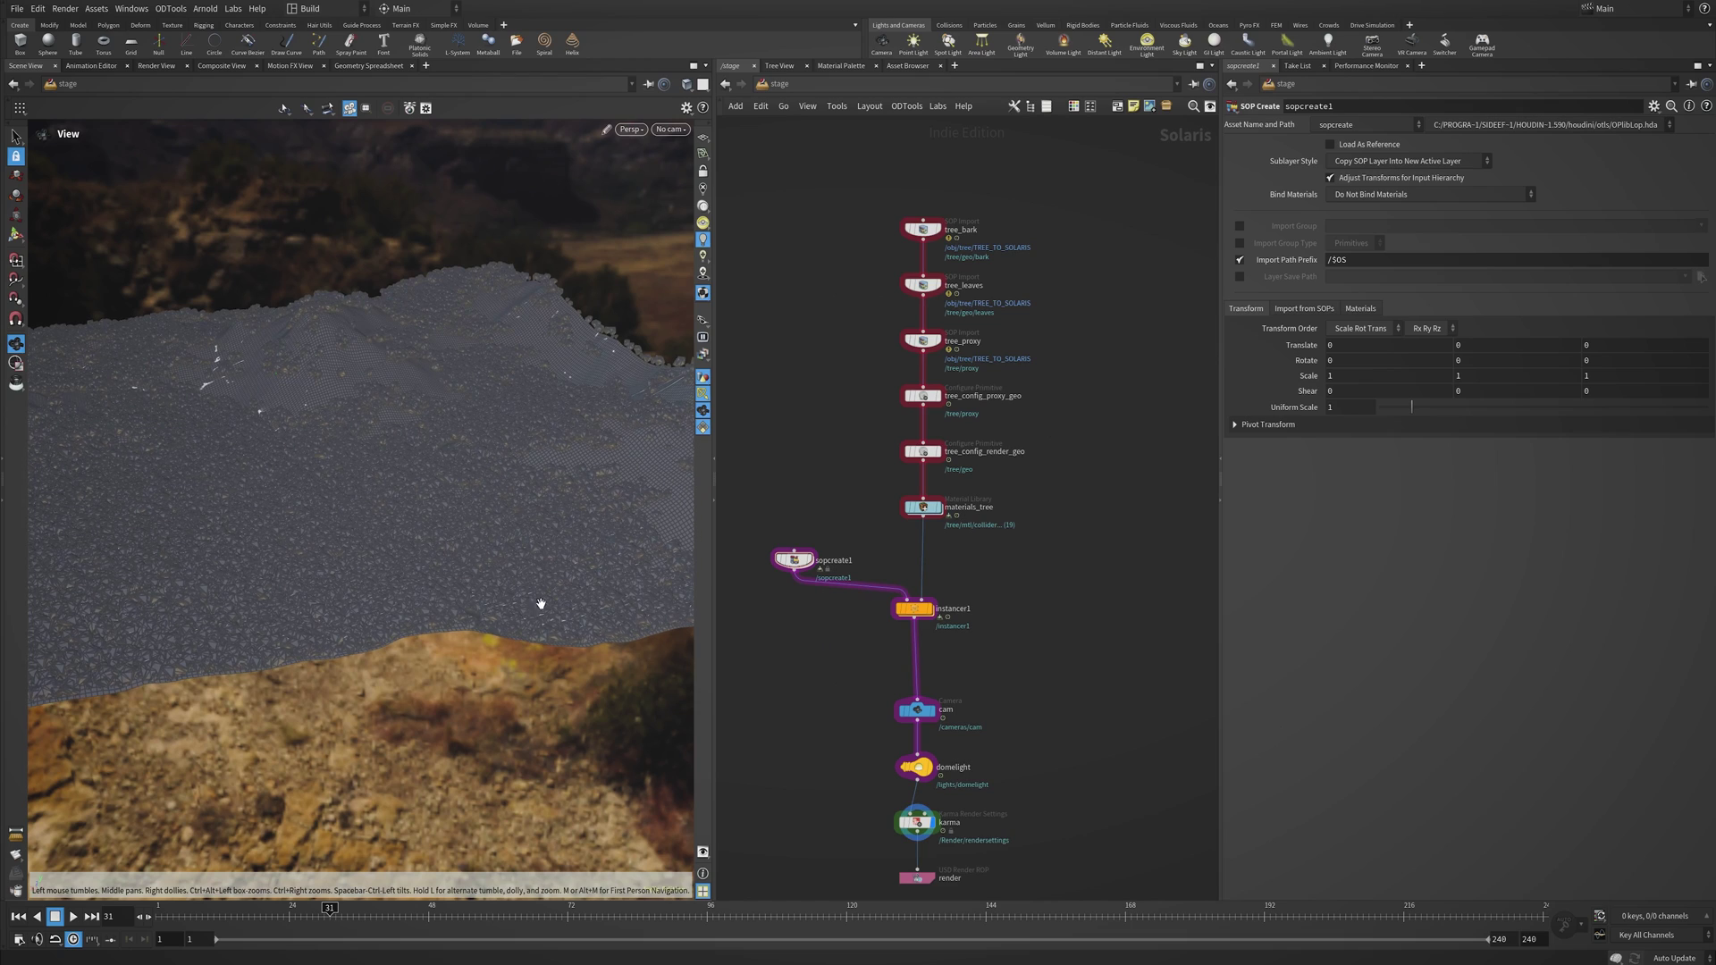
Select the Karma render settings, frame the terrain from a low angle, render it with Karma XPU, and widen the viewport.
{"action": "middle_click_drag", "start_coordinate": [1044, 654], "coordinate": [1050, 513]}
{"action": "left_click", "coordinate": [926, 676]}
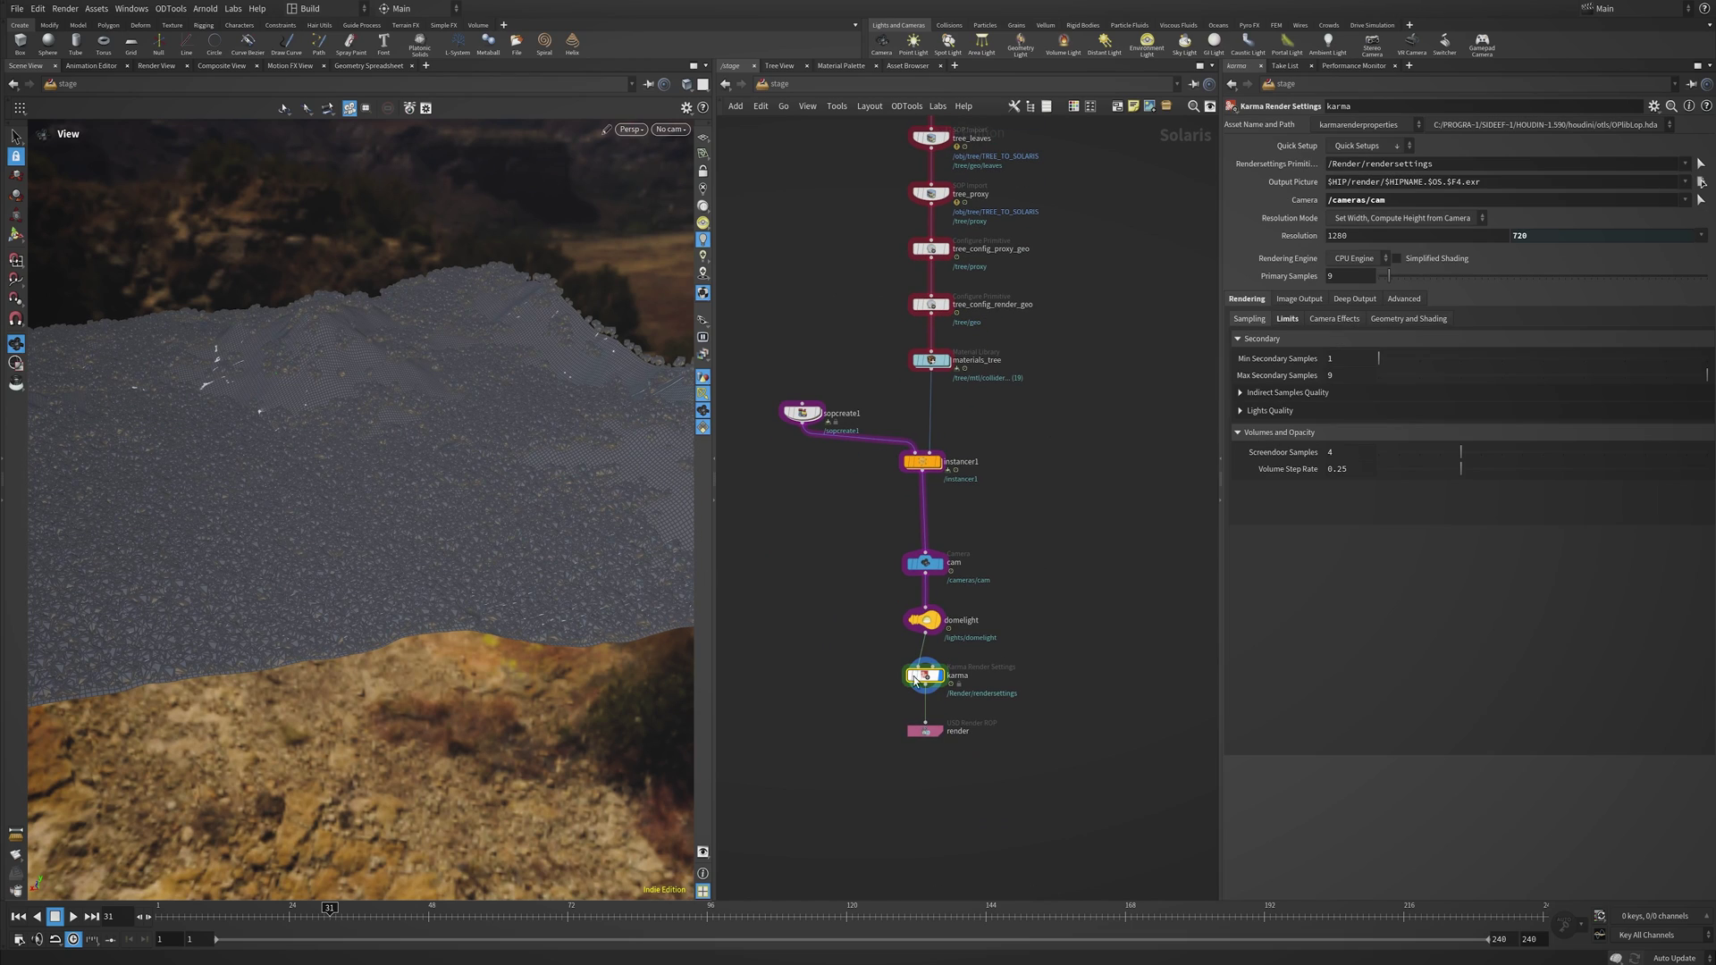
{"action": "left_click_drag", "start_coordinate": [525, 533], "coordinate": [500, 483]}
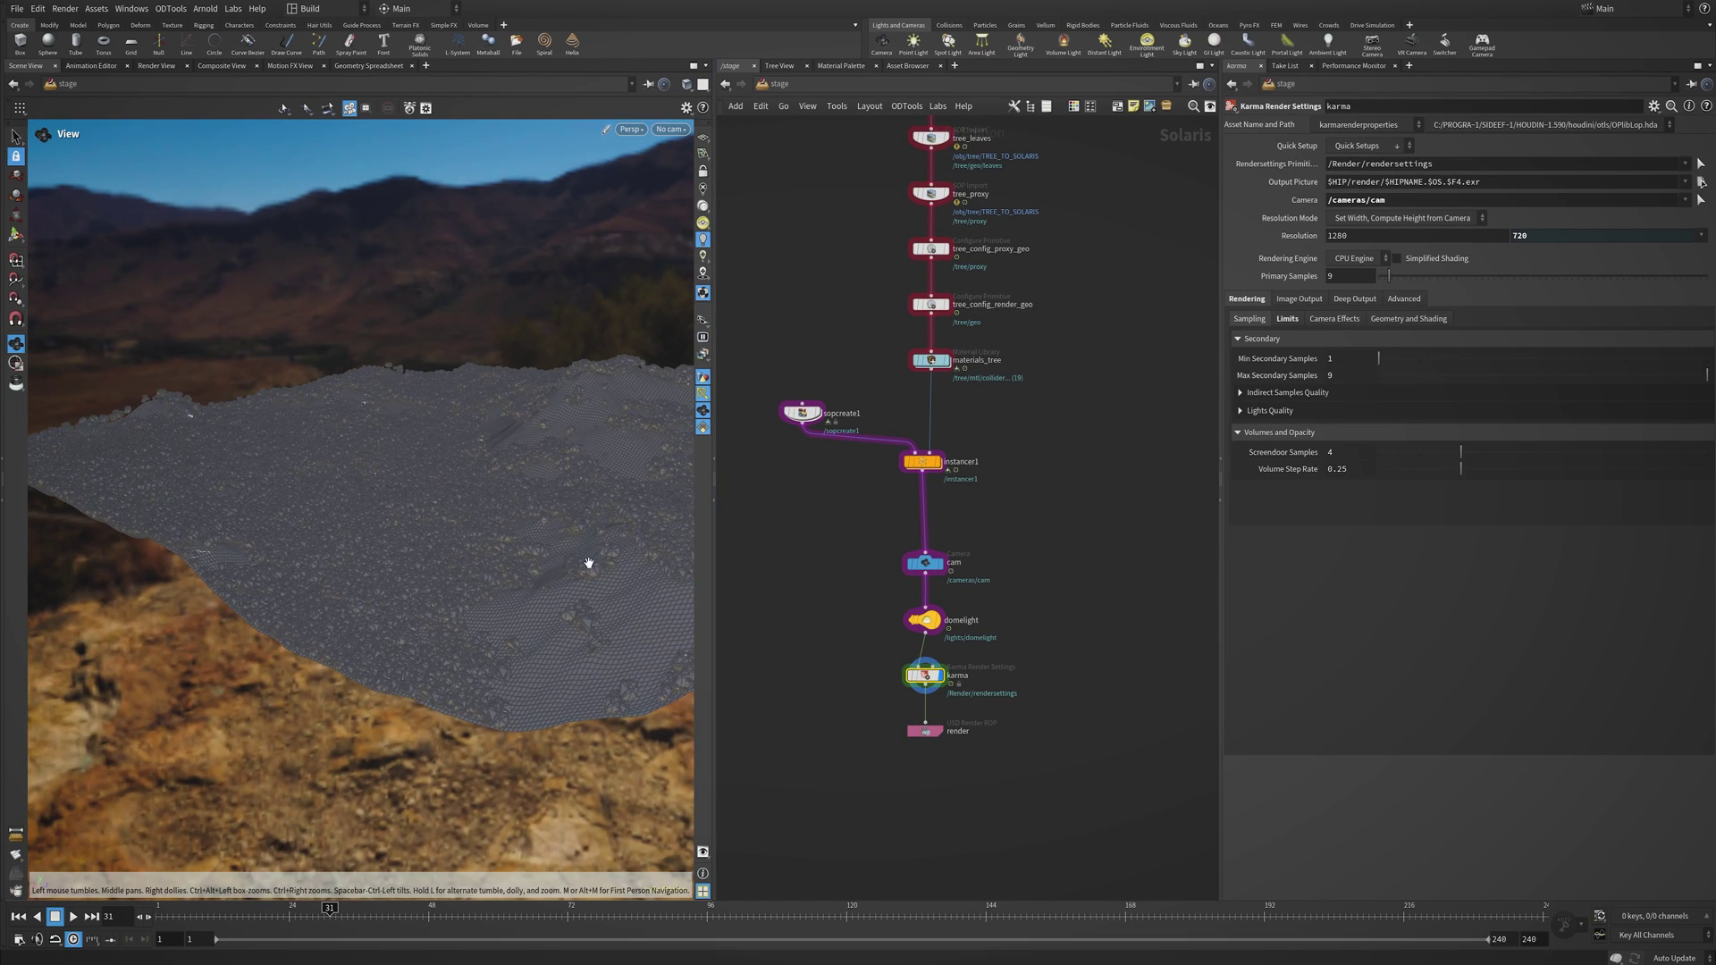
{"action": "left_click_drag", "start_coordinate": [586, 563], "coordinate": [473, 702]}
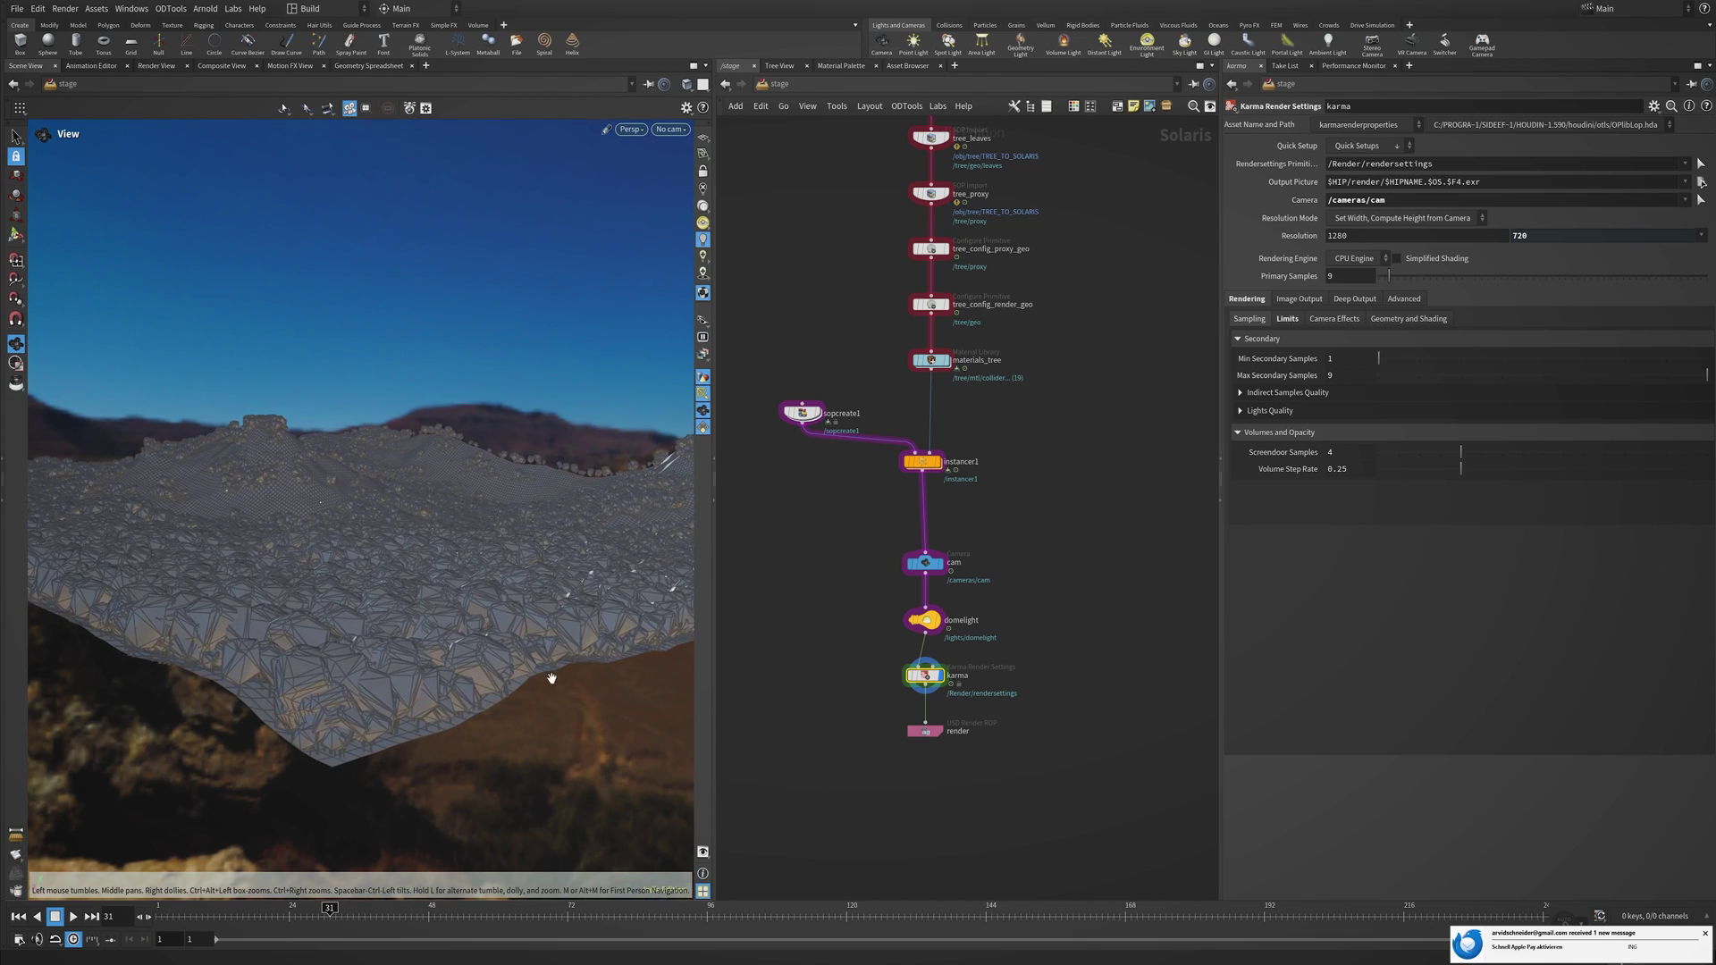
{"action": "left_click", "coordinate": [630, 129]}
{"action": "left_click", "coordinate": [540, 226]}
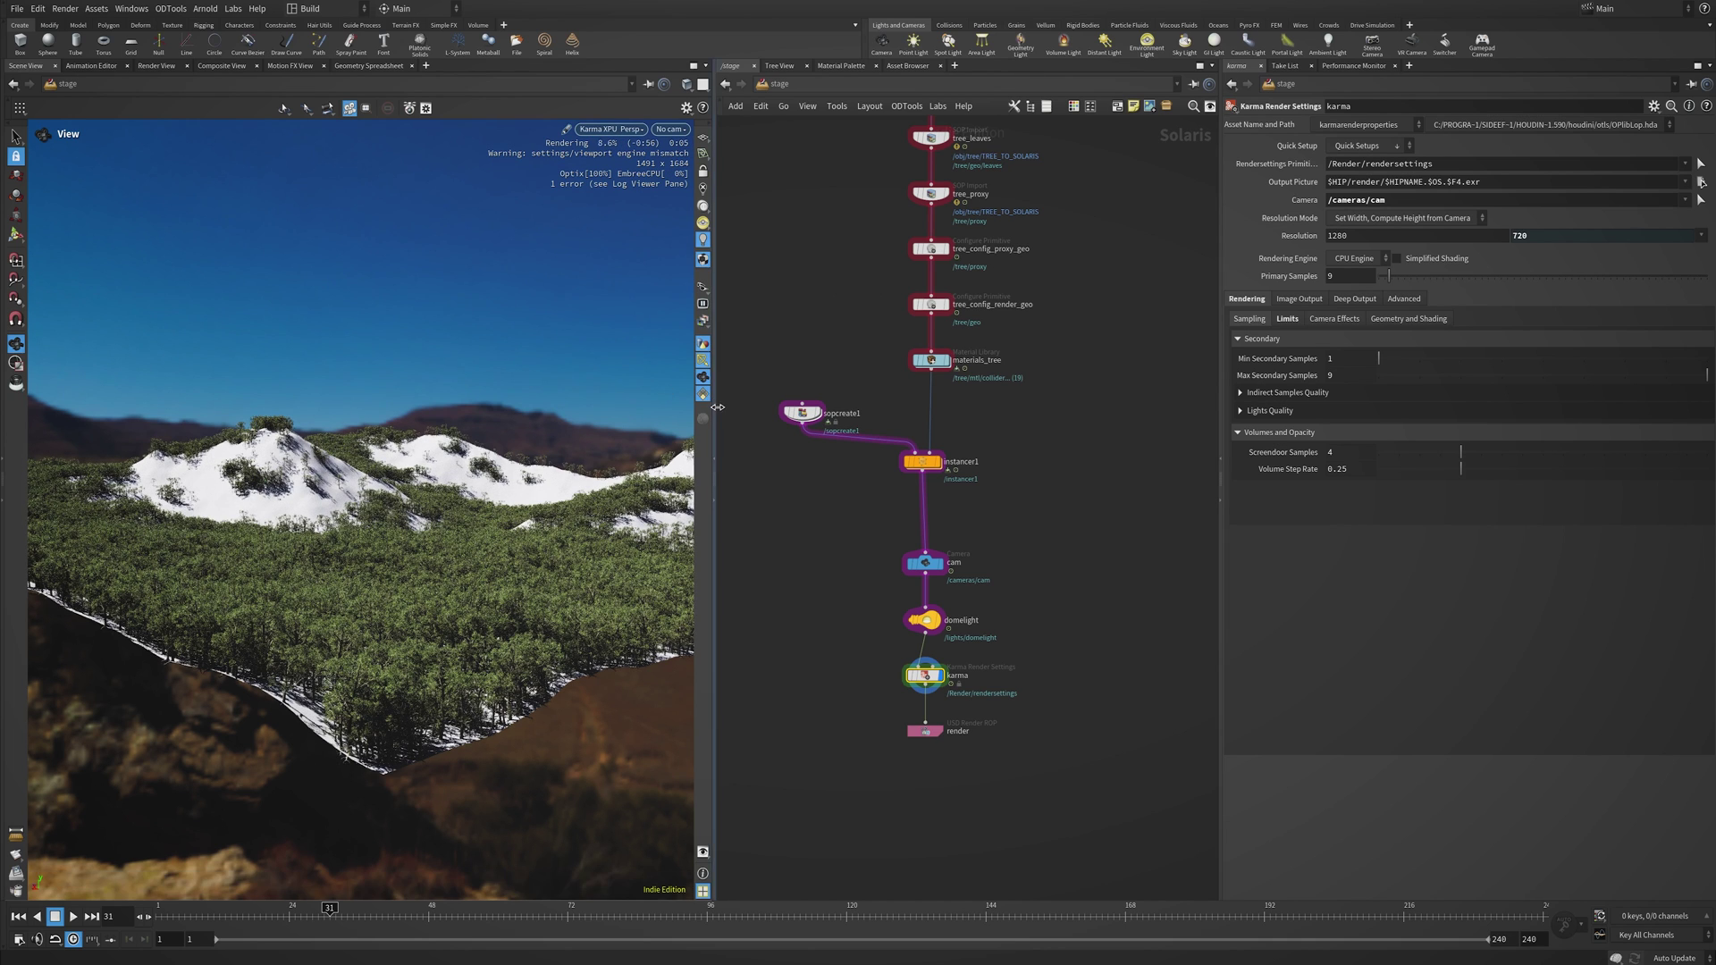
{"action": "left_click_drag", "start_coordinate": [713, 404], "coordinate": [868, 404]}
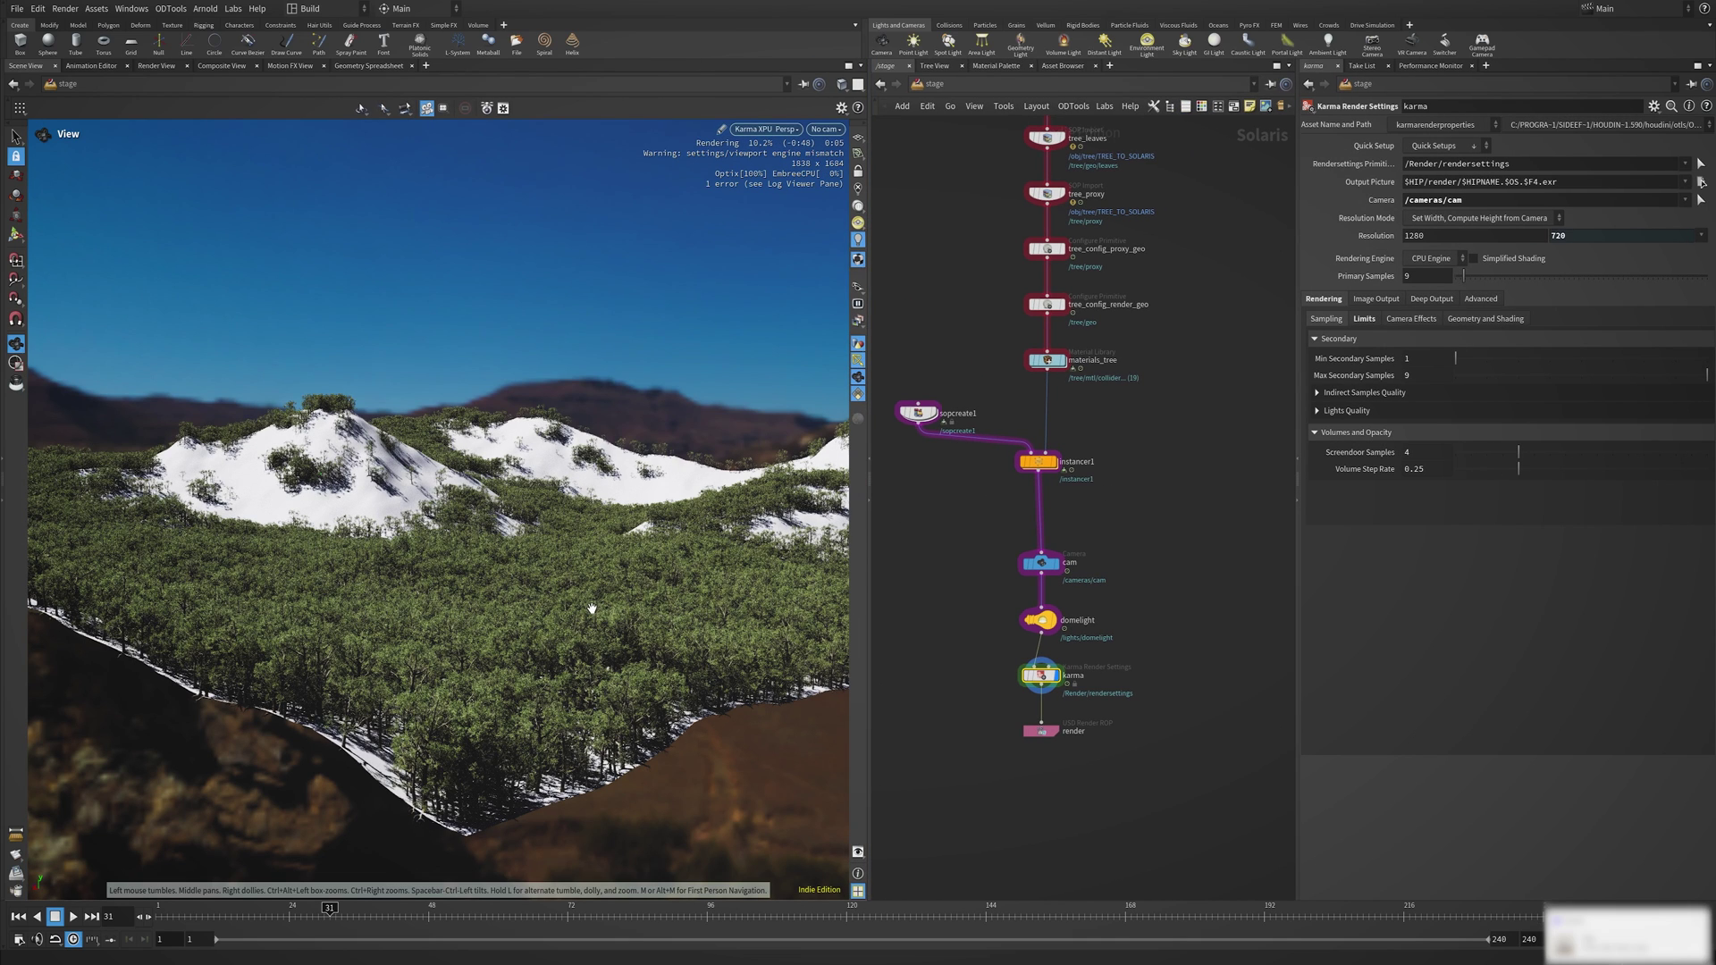
Inside the Instancer, raise the Scatter and Align Coverage to 0.235 and check the node's point information.
{"action": "left_click", "coordinate": [1039, 467]}
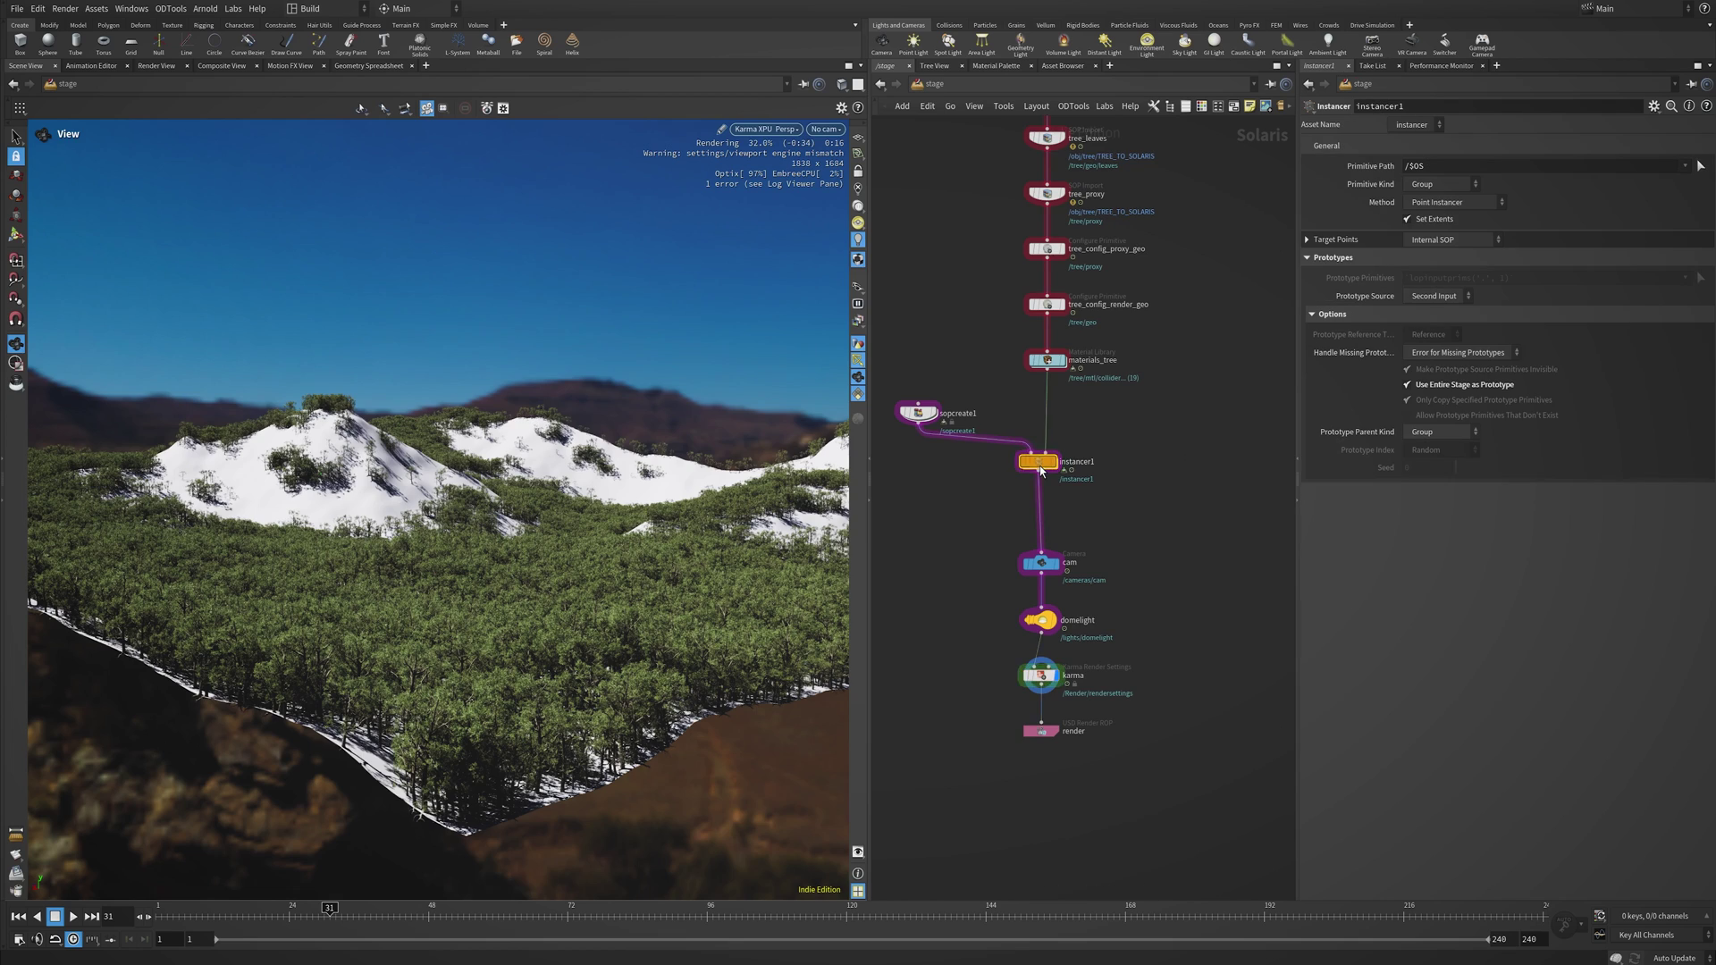
{"action": "double_click", "coordinate": [1041, 471]}
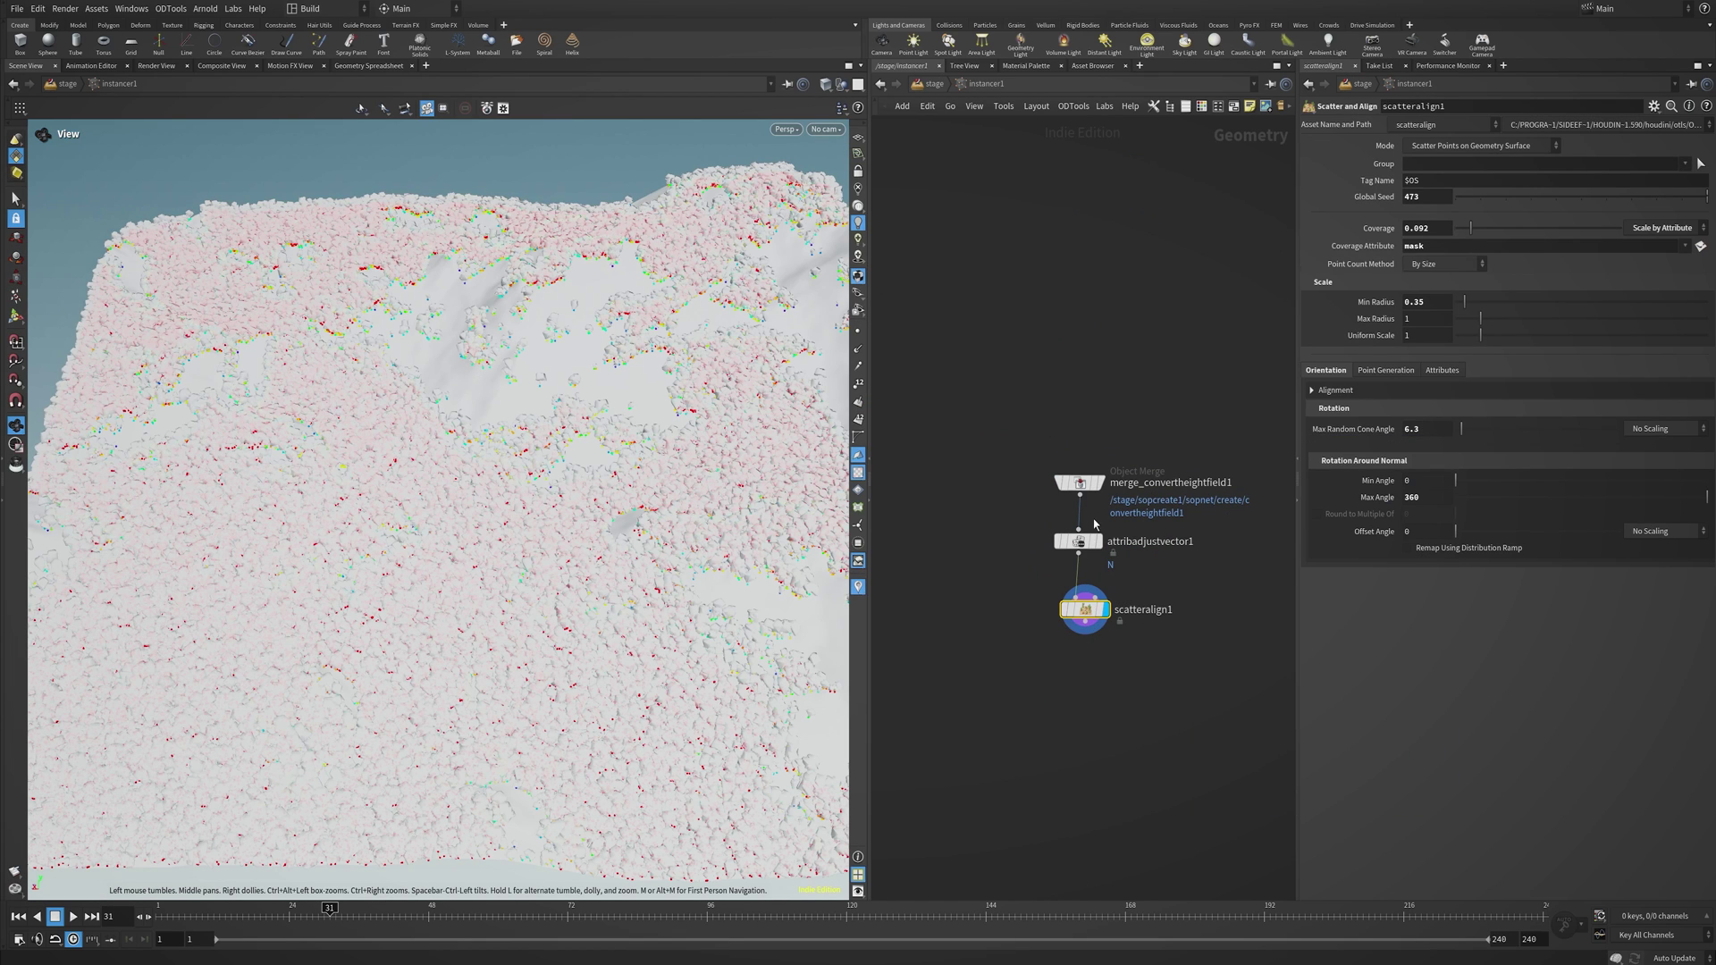
{"action": "left_click_drag", "start_coordinate": [1469, 227], "coordinate": [1487, 234]}
{"action": "middle_click", "coordinate": [1085, 616]}
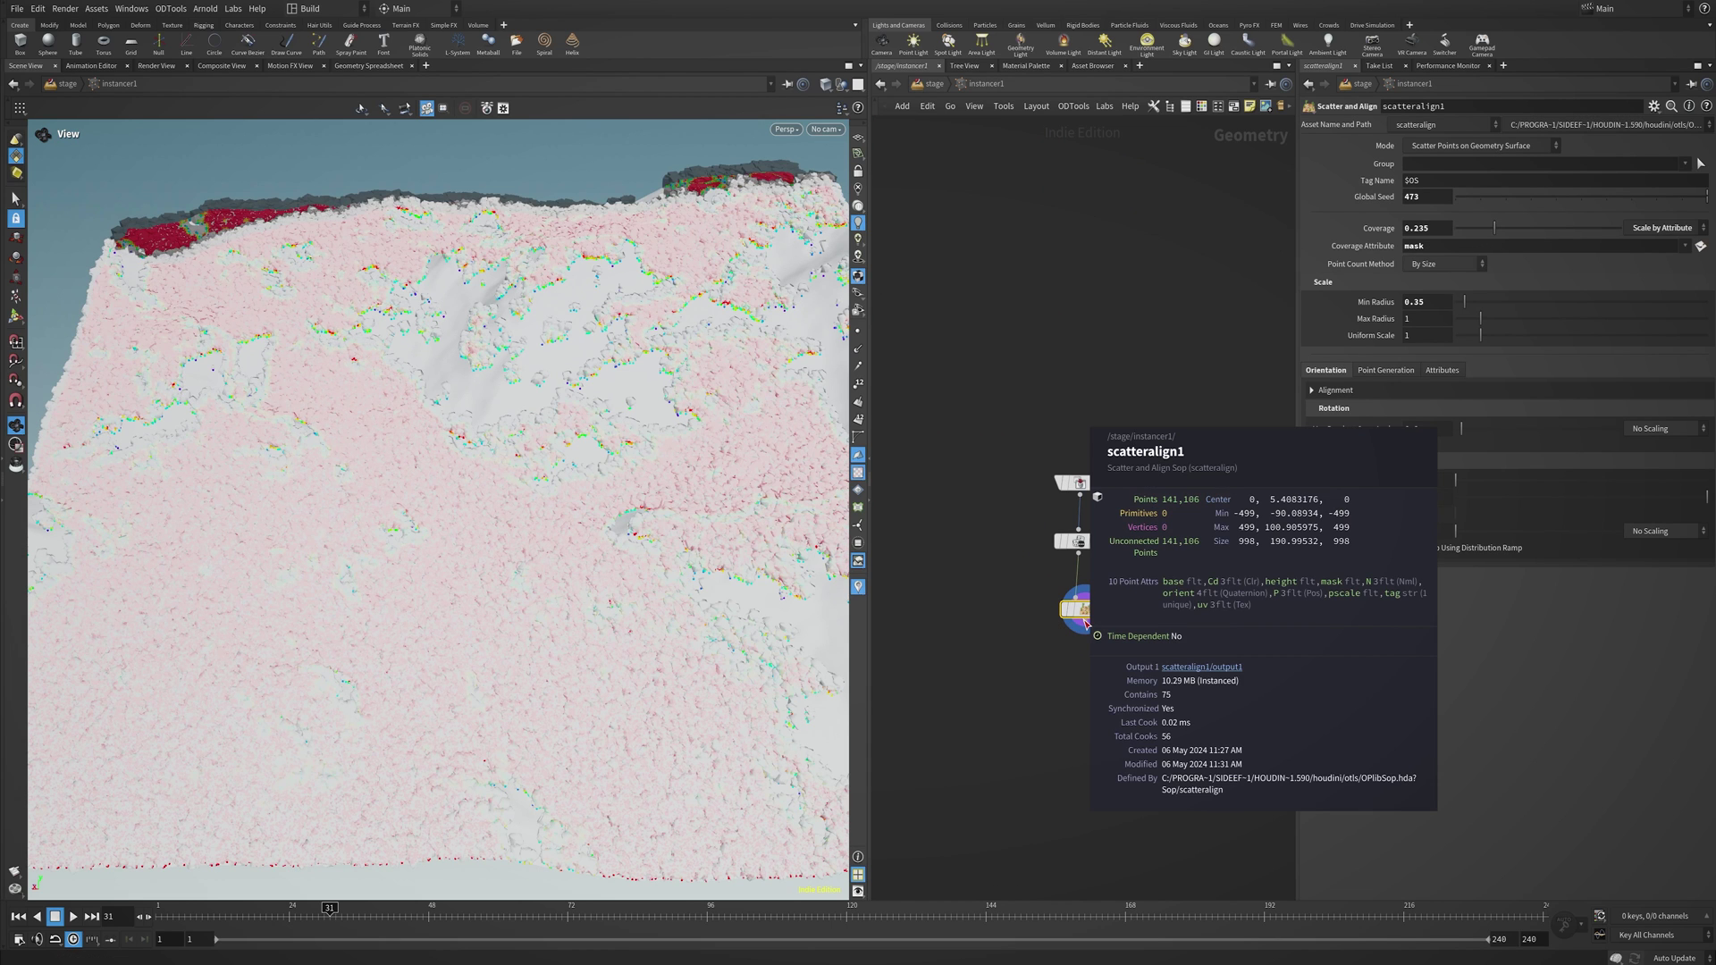
Return to the stage and examine the denser forest in the Karma render from above and close up.
{"action": "left_click", "coordinate": [933, 85]}
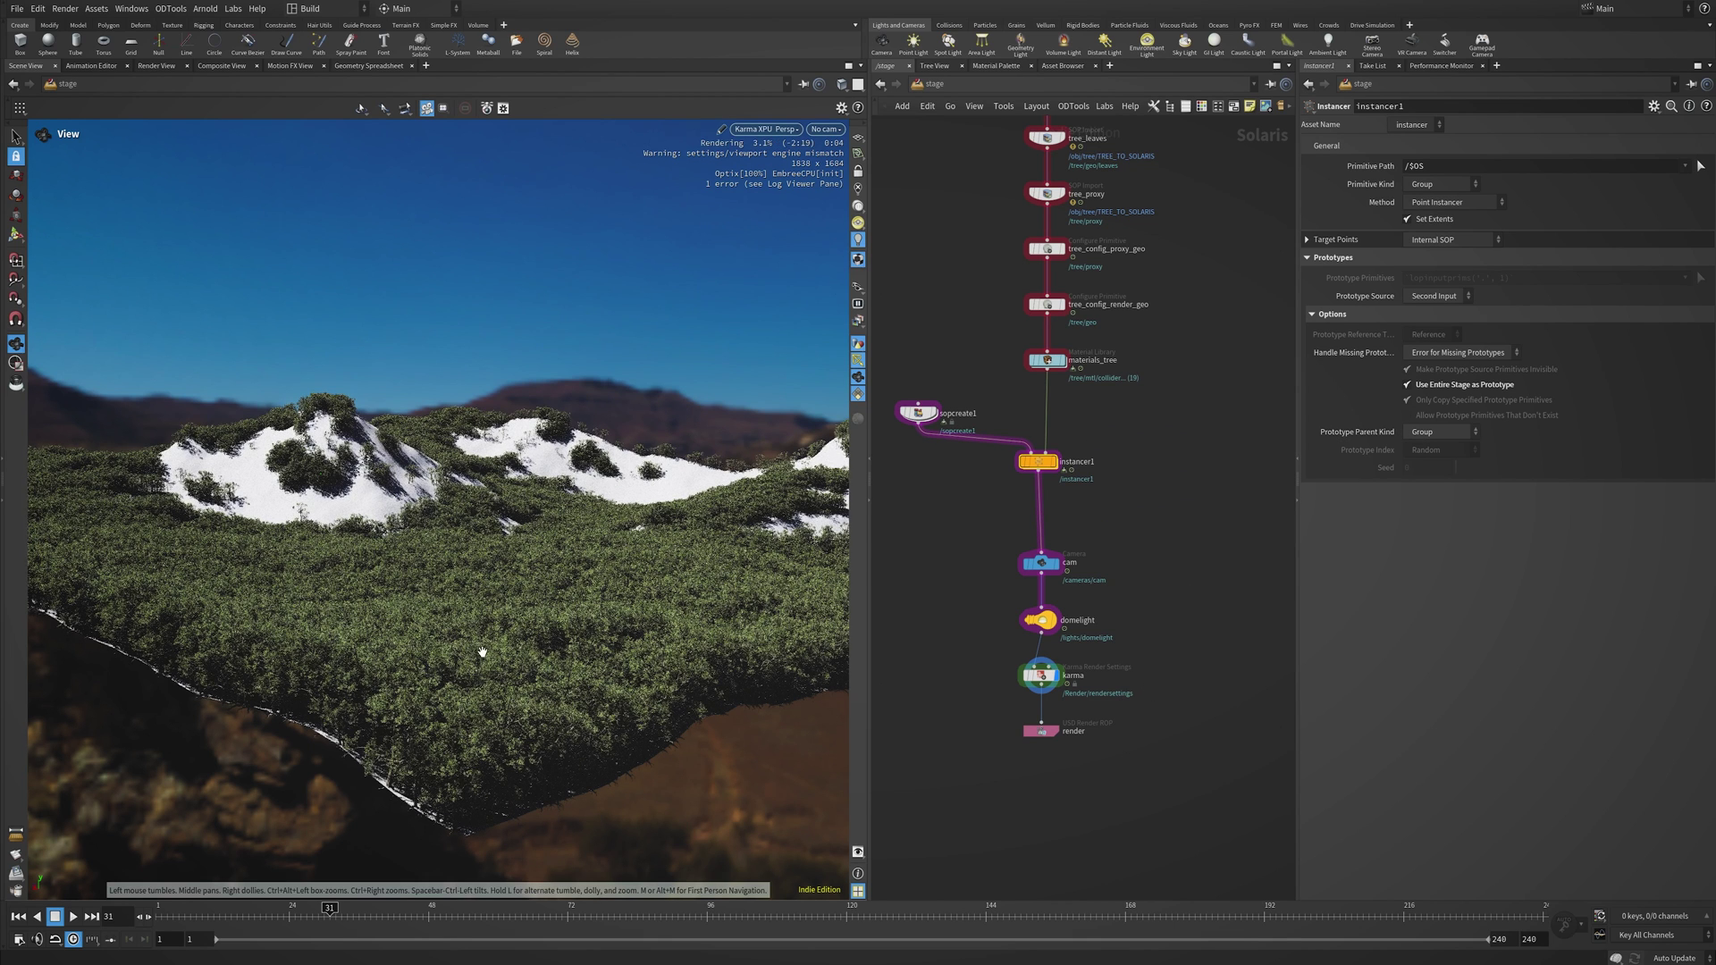
{"action": "left_click_drag", "start_coordinate": [497, 701], "coordinate": [335, 708]}
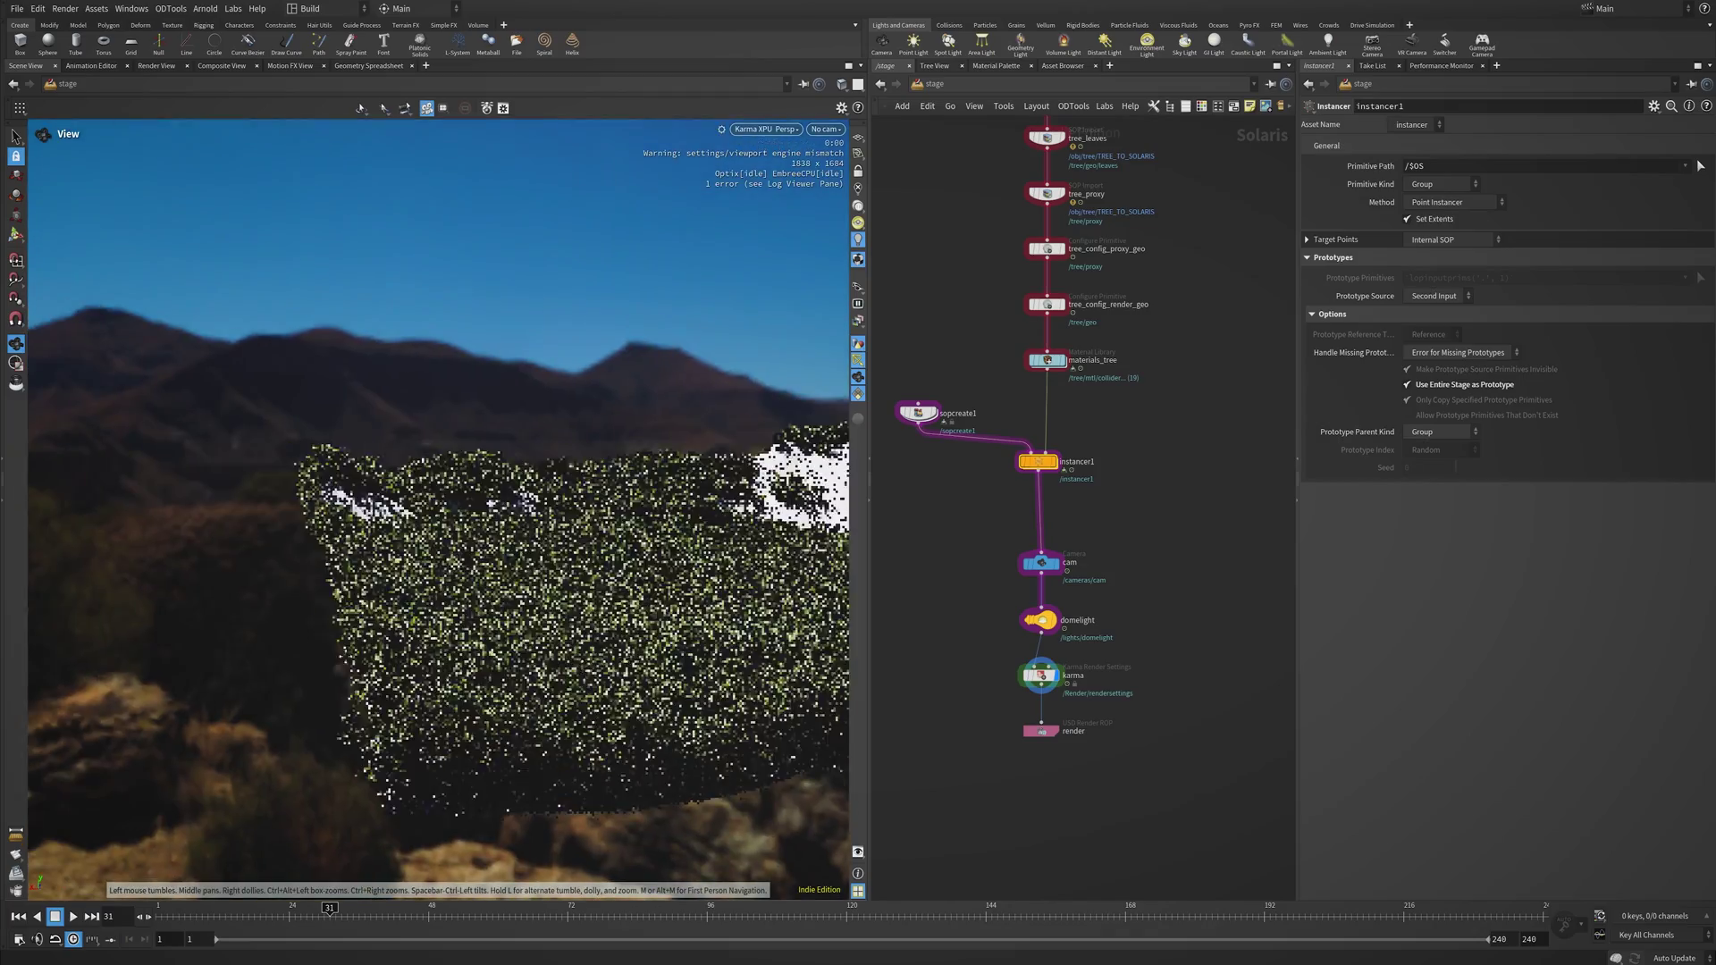
{"action": "middle_click_drag", "start_coordinate": [335, 708], "coordinate": [170, 711]}
{"action": "left_click_drag", "start_coordinate": [170, 712], "coordinate": [536, 585]}
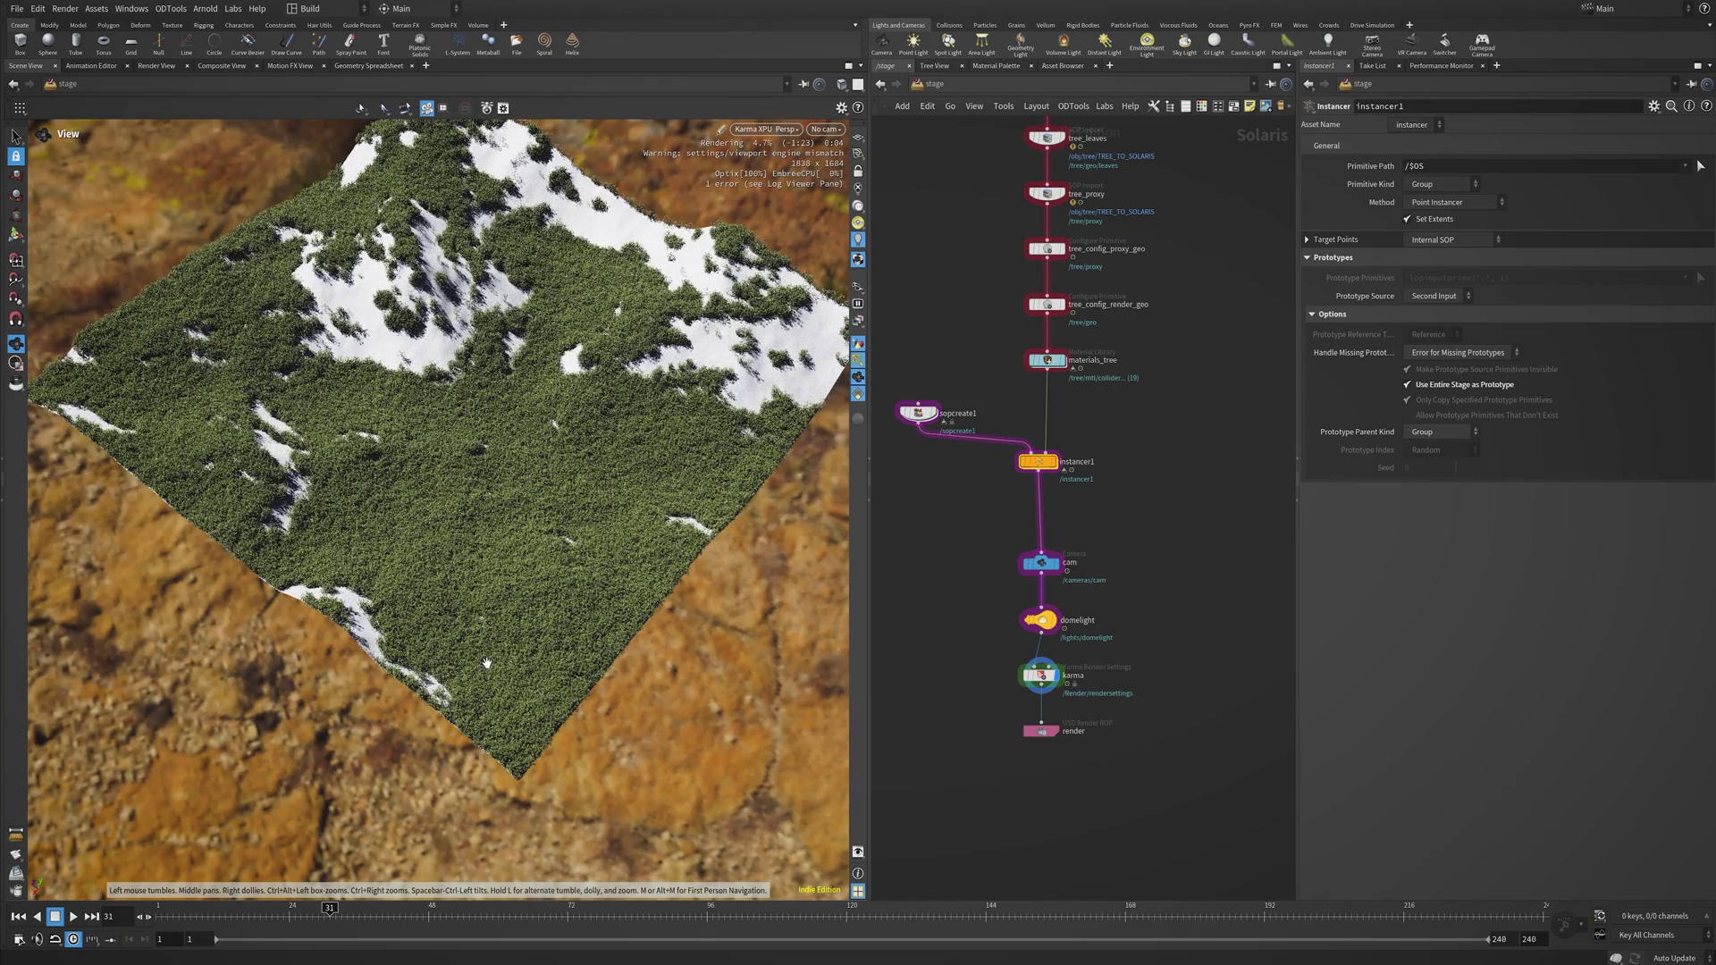
{"action": "left_click_drag", "start_coordinate": [486, 663], "coordinate": [400, 570]}
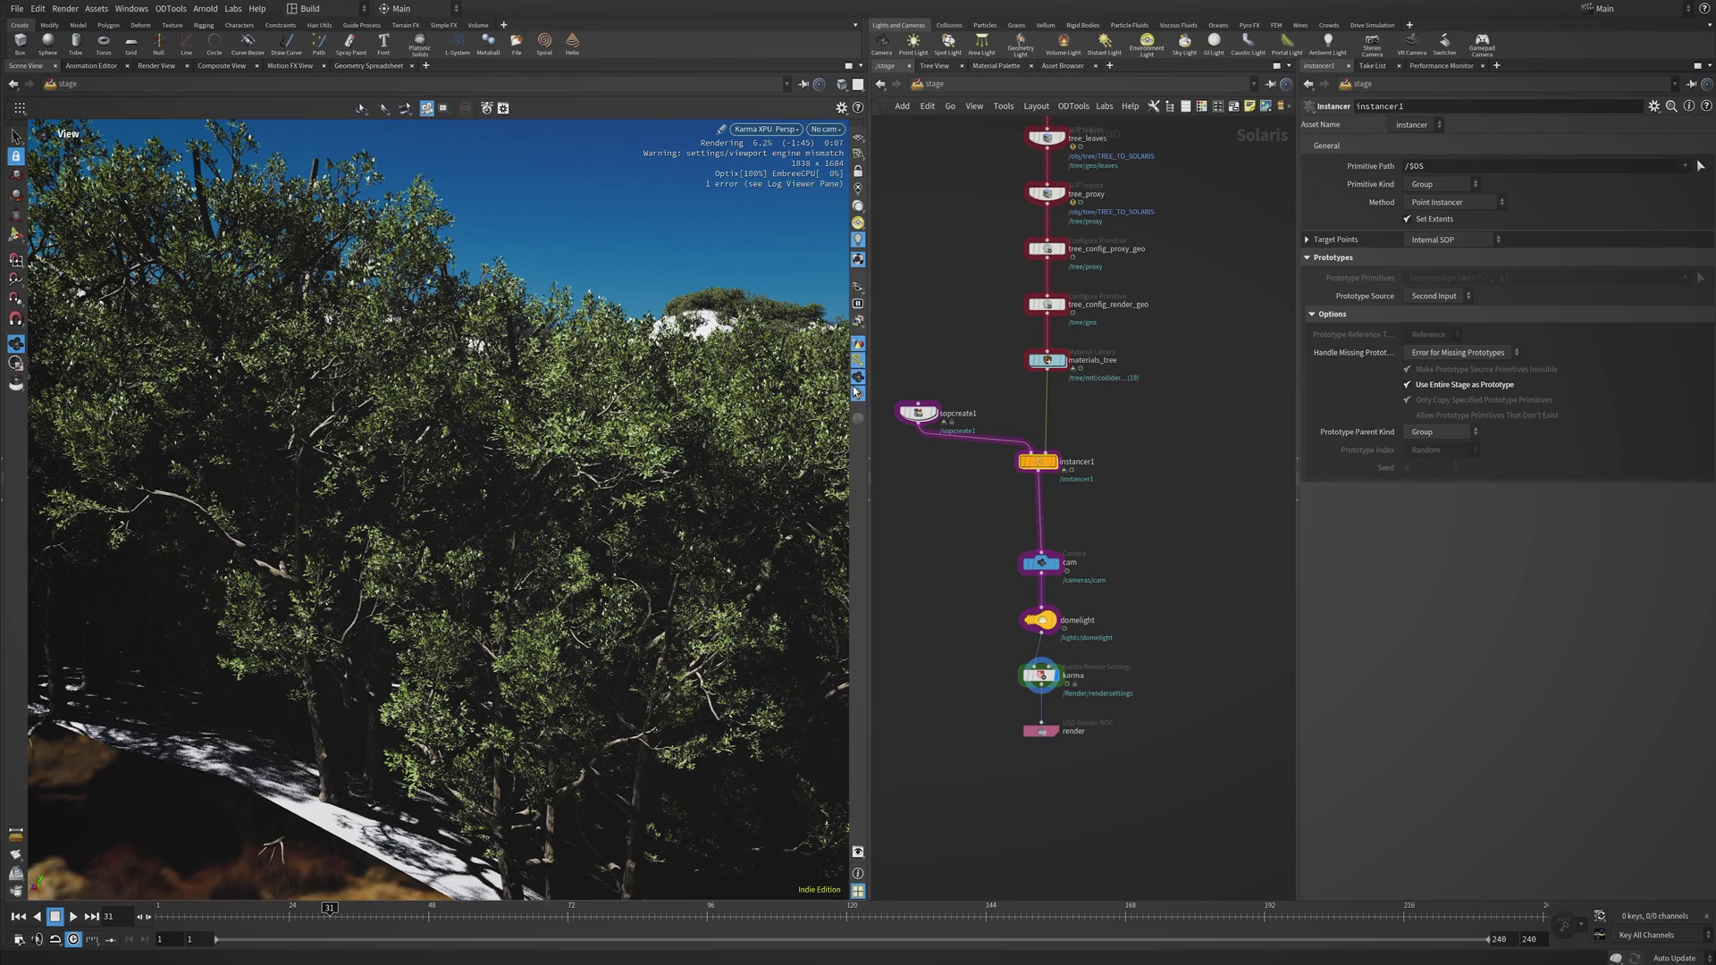
{"action": "scroll", "coordinate": [614, 482], "scroll_direction": "up", "scroll_amount": 3}
{"action": "scroll", "coordinate": [614, 483], "scroll_direction": "down", "scroll_amount": 3}
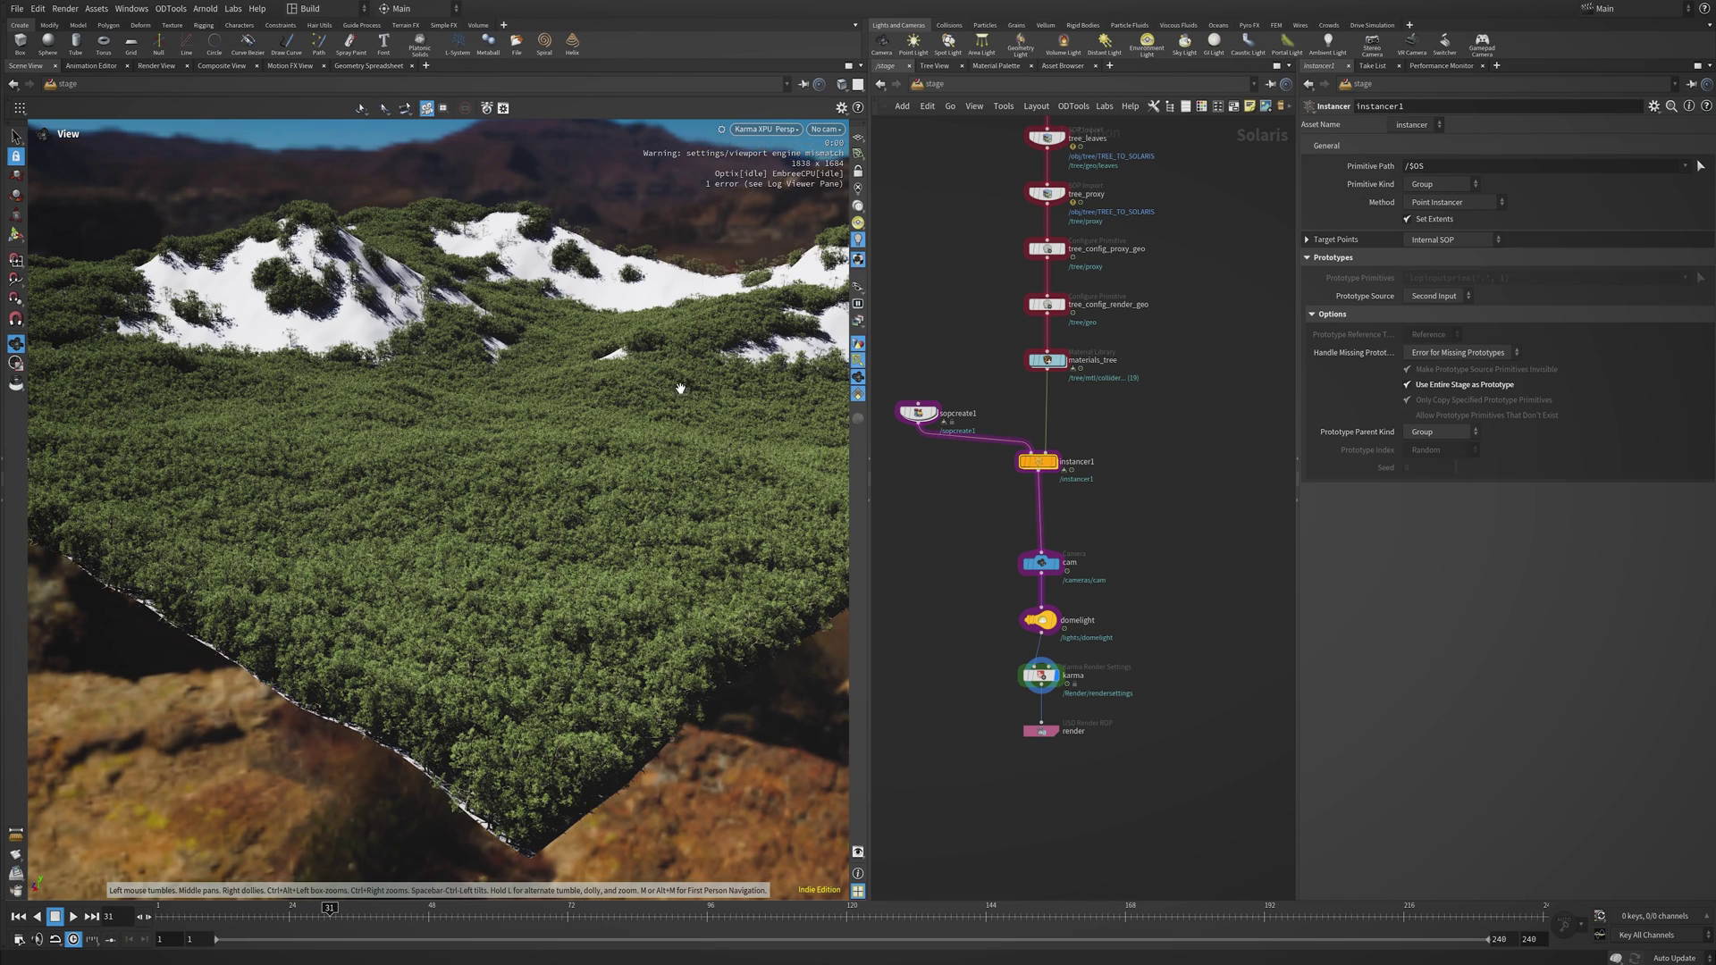
Switch the viewport back from the Karma render and open the tree object's network.
{"action": "key", "text": "alt+r"}
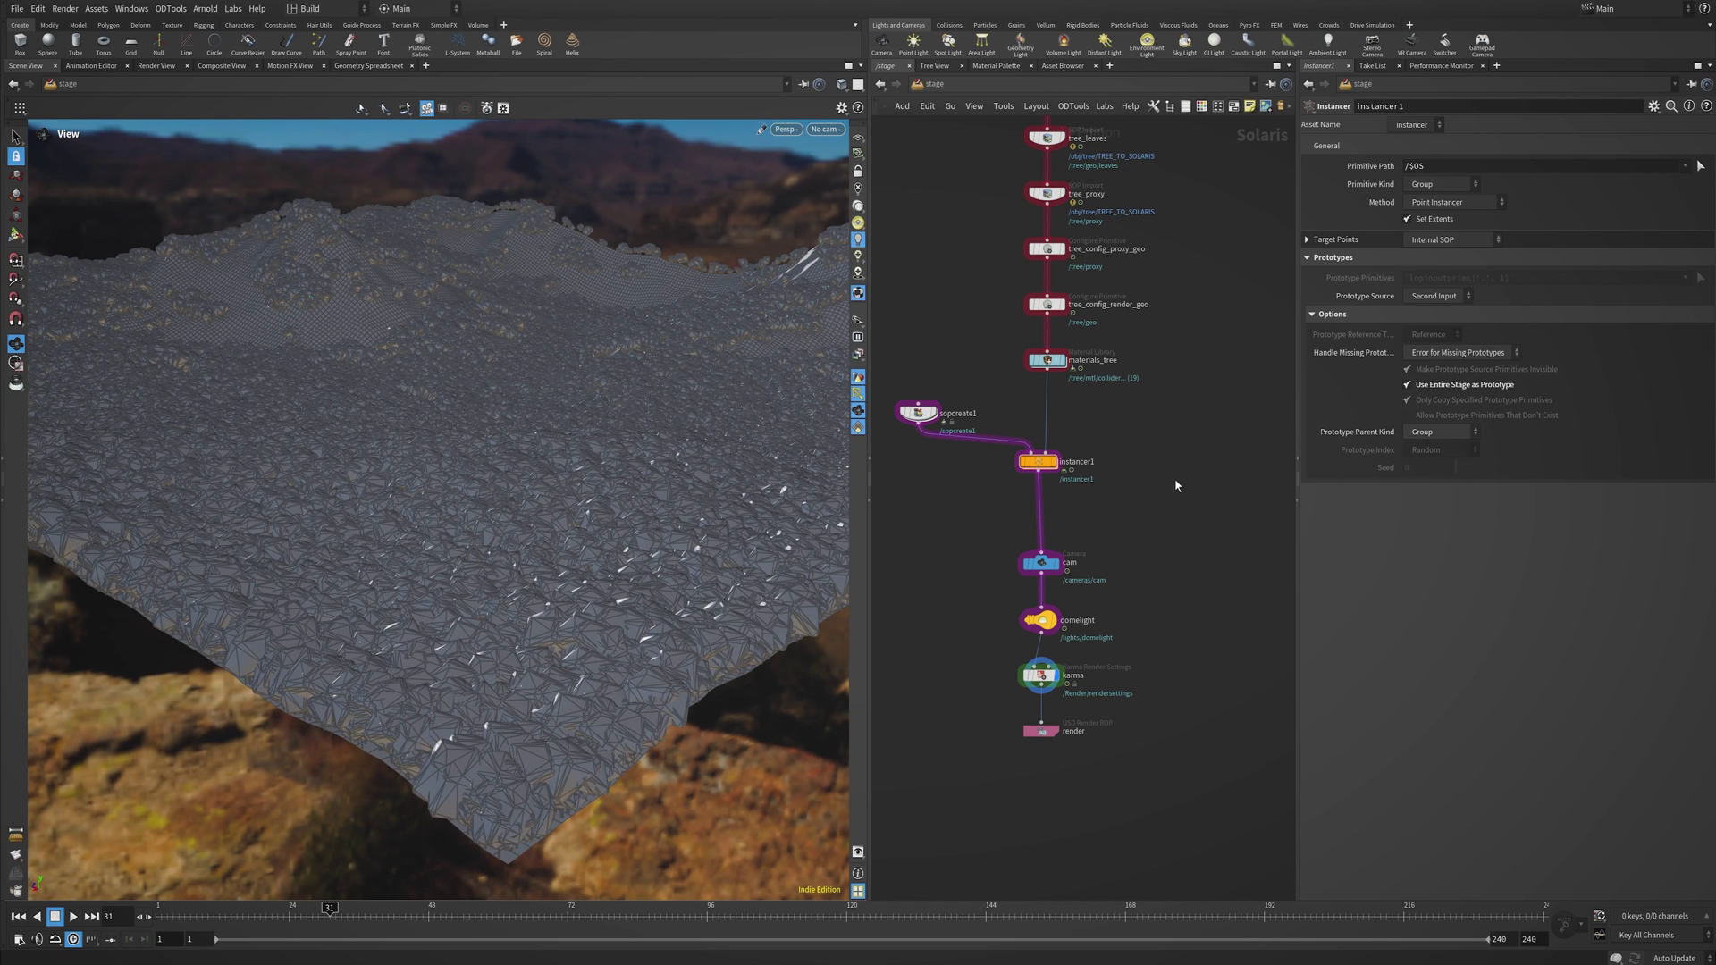
{"action": "key", "text": "n"}
{"action": "left_click", "coordinate": [1118, 501]}
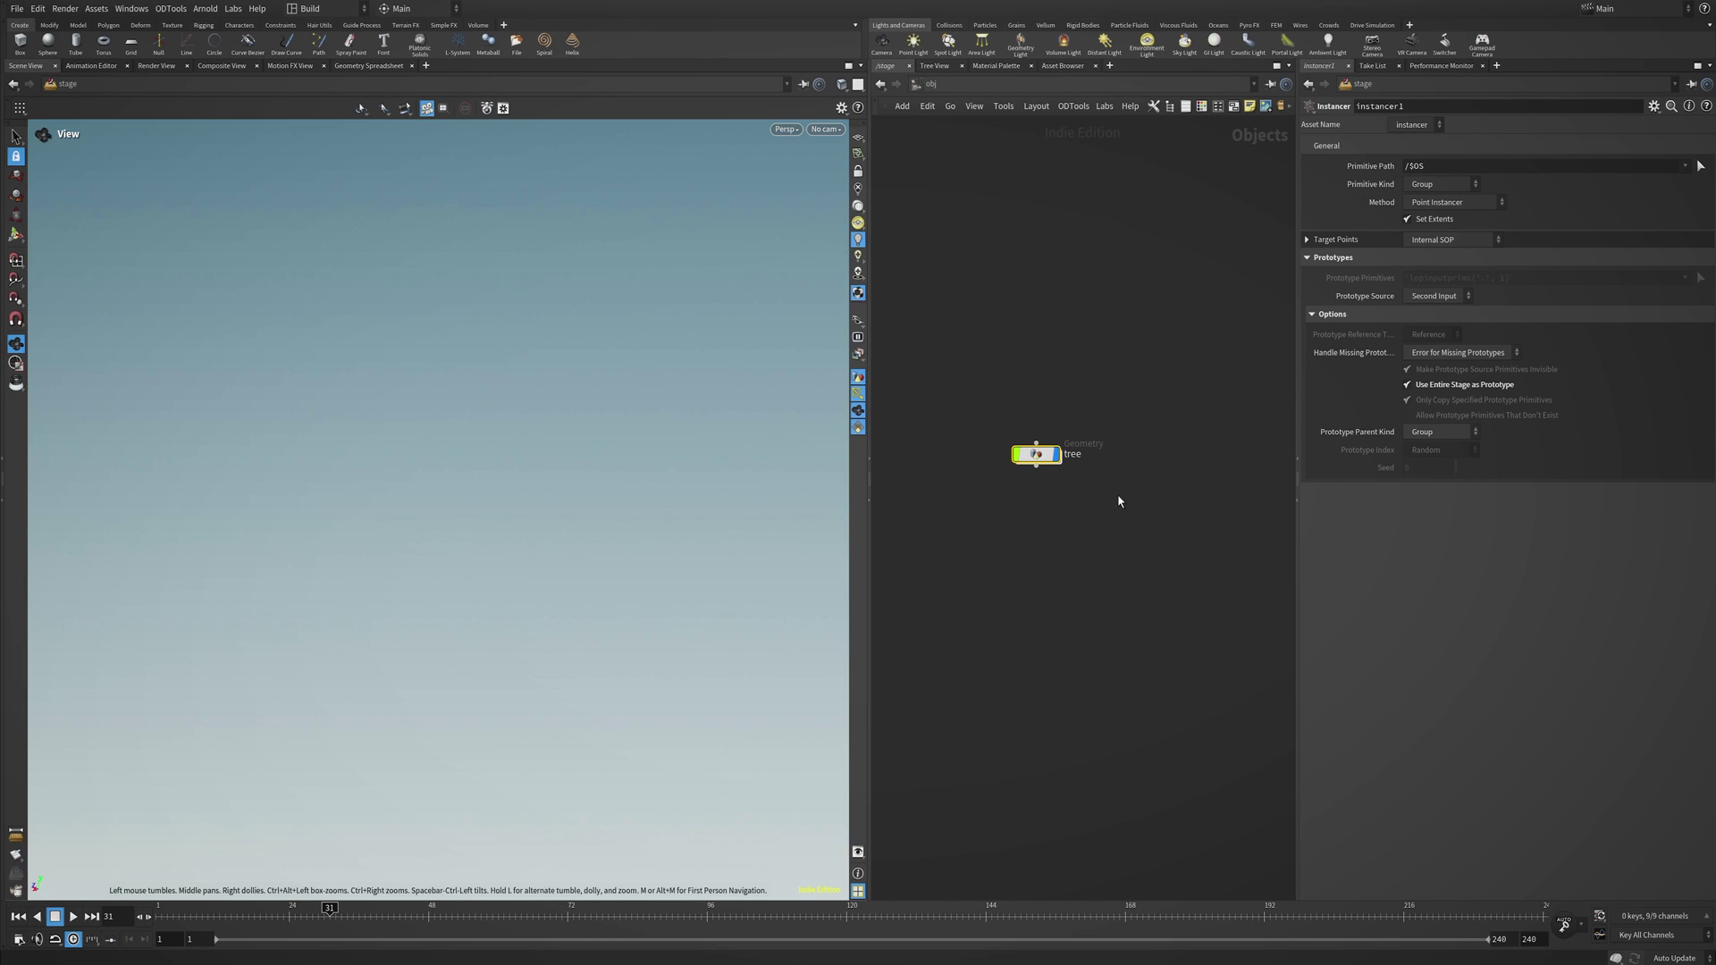
{"action": "double_click", "coordinate": [1036, 455]}
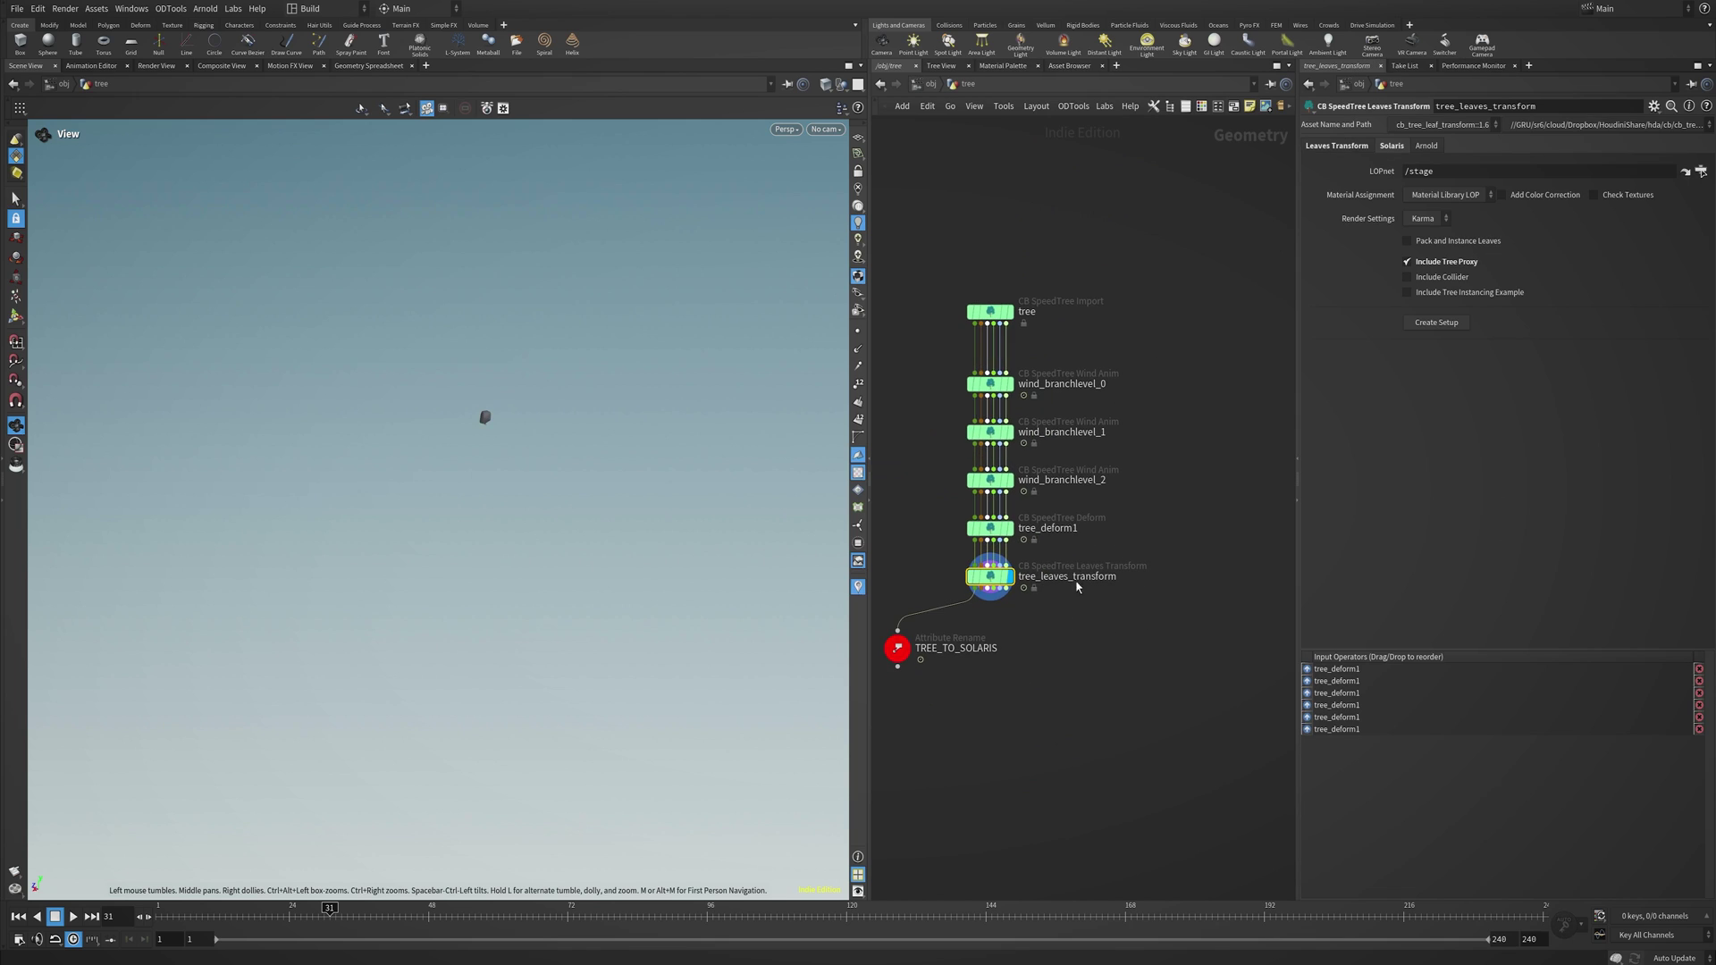
Move the TREE_TO_SOLARIS node further below the chain, then display the tree import node and frame the tree.
{"action": "left_click_drag", "start_coordinate": [926, 367], "coordinate": [1011, 611]}
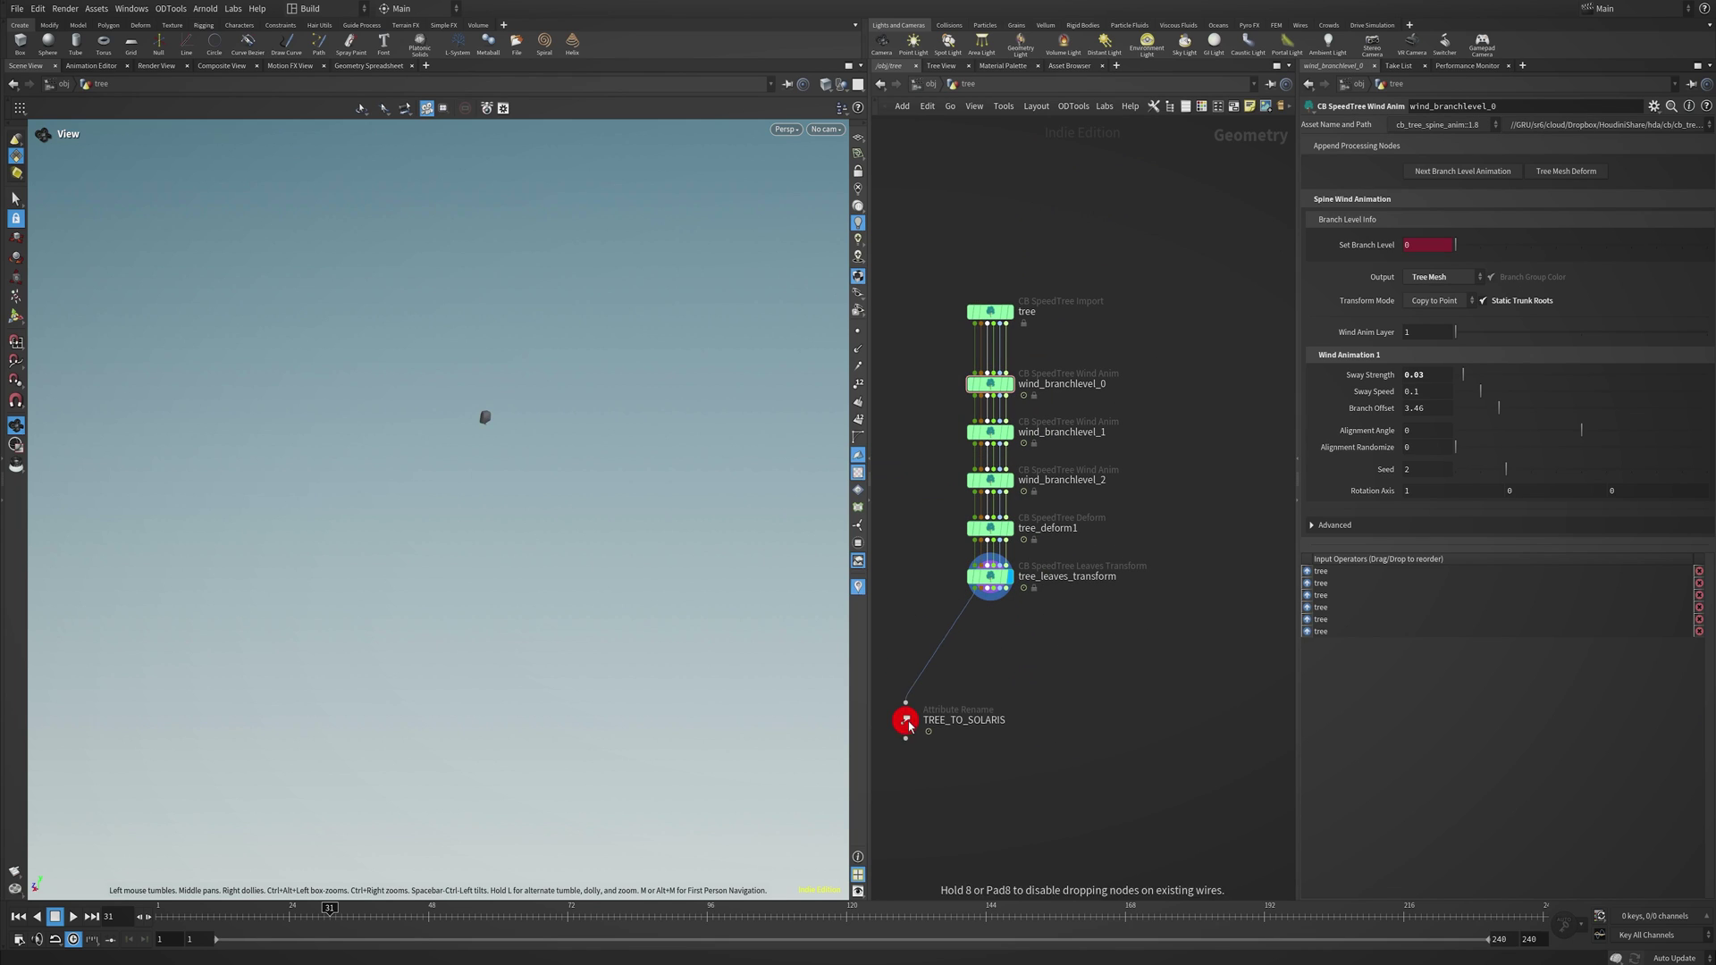
{"action": "left_click_drag", "start_coordinate": [900, 646], "coordinate": [907, 721]}
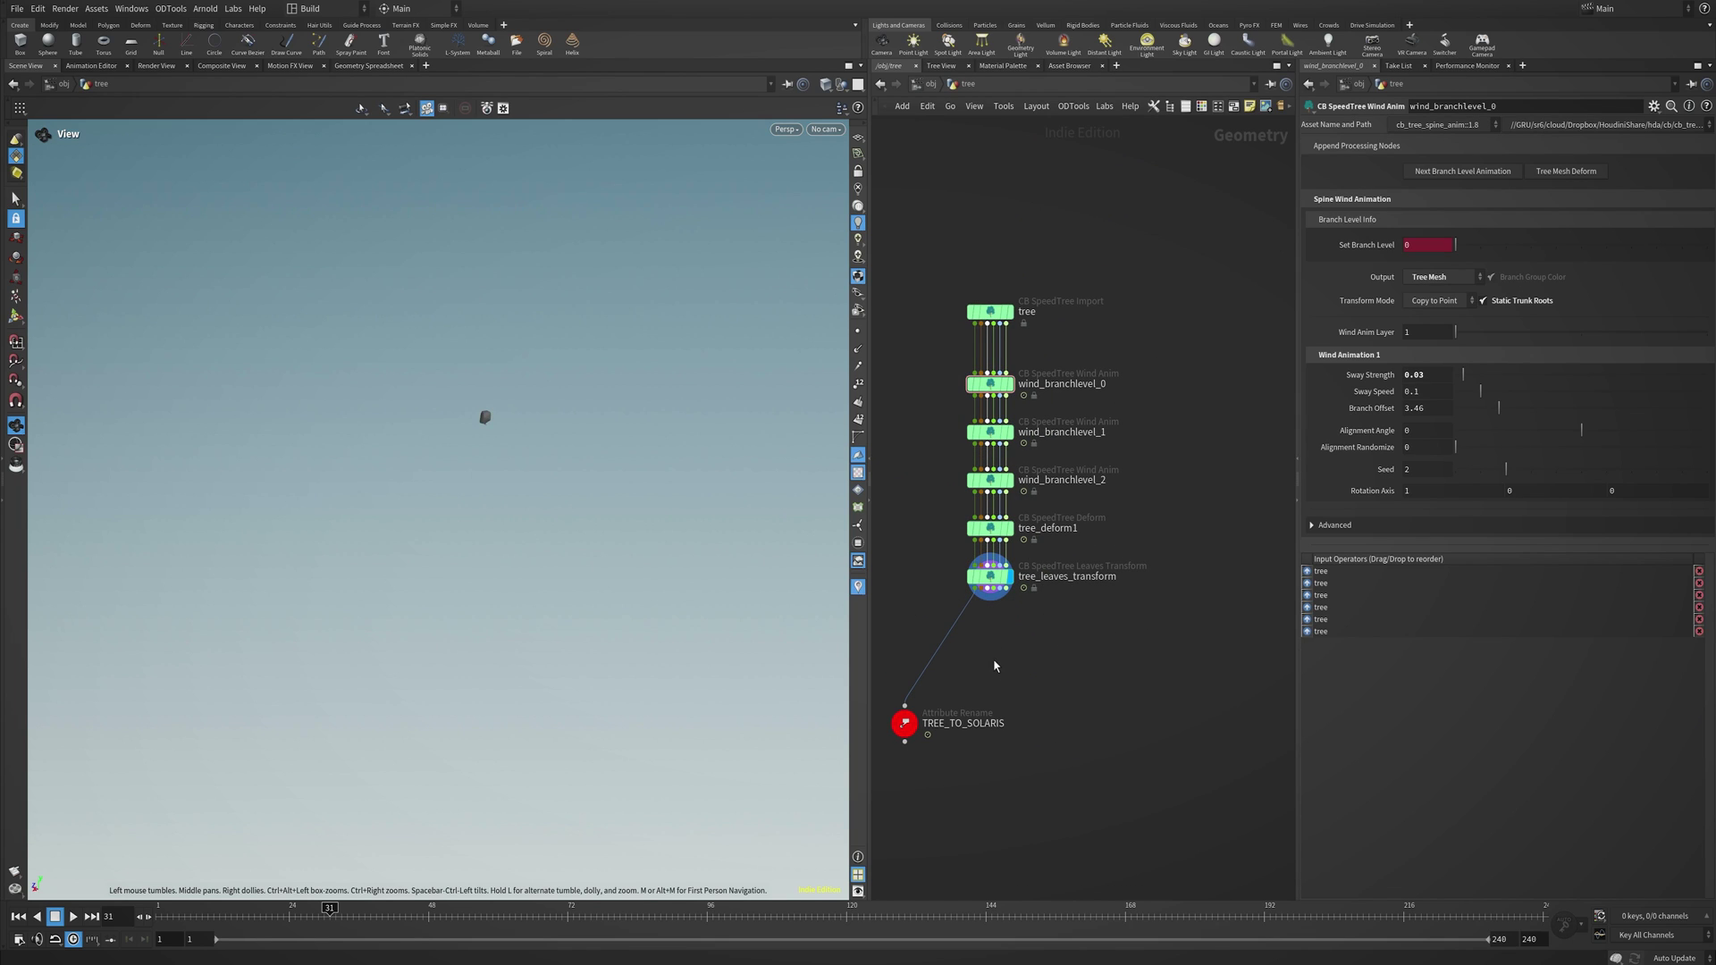
{"action": "left_click", "coordinate": [1009, 312]}
{"action": "key", "text": "f"}
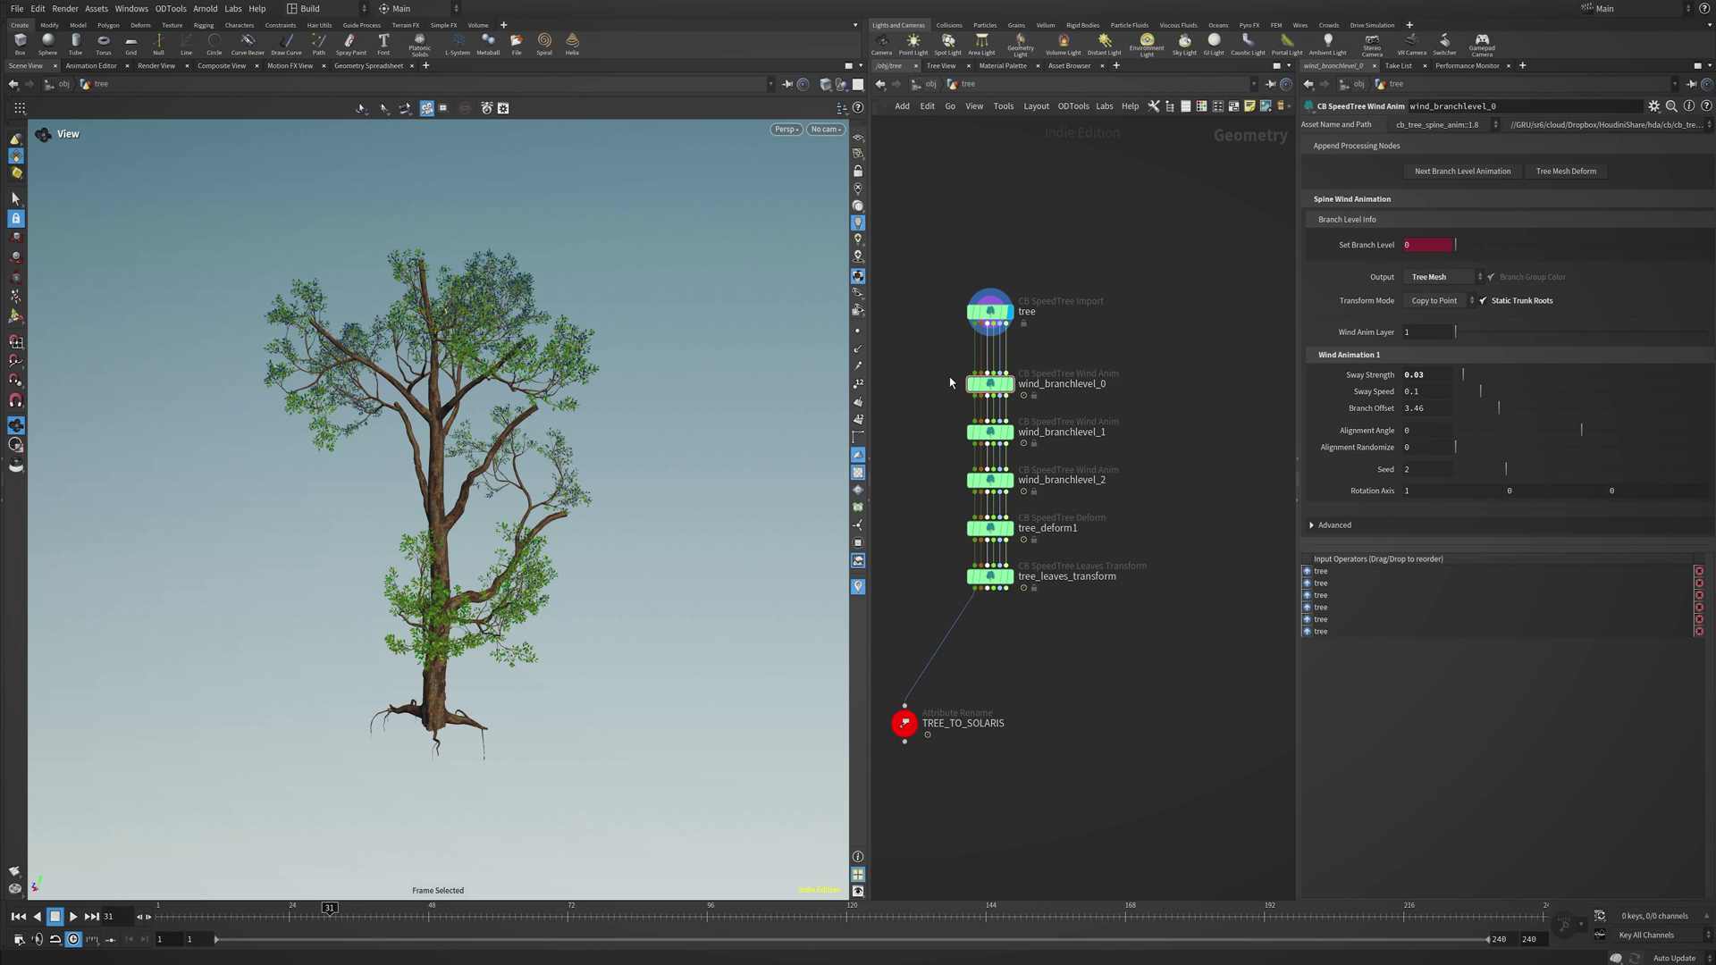
Move the tree import node aside, append its RBD Simulation Setup, and place the new simulation node beside the wind chain.
{"action": "left_click_drag", "start_coordinate": [808, 433], "coordinate": [681, 427]}
{"action": "middle_click_drag", "start_coordinate": [1063, 340], "coordinate": [961, 372]}
{"action": "left_click_drag", "start_coordinate": [894, 351], "coordinate": [1014, 297]}
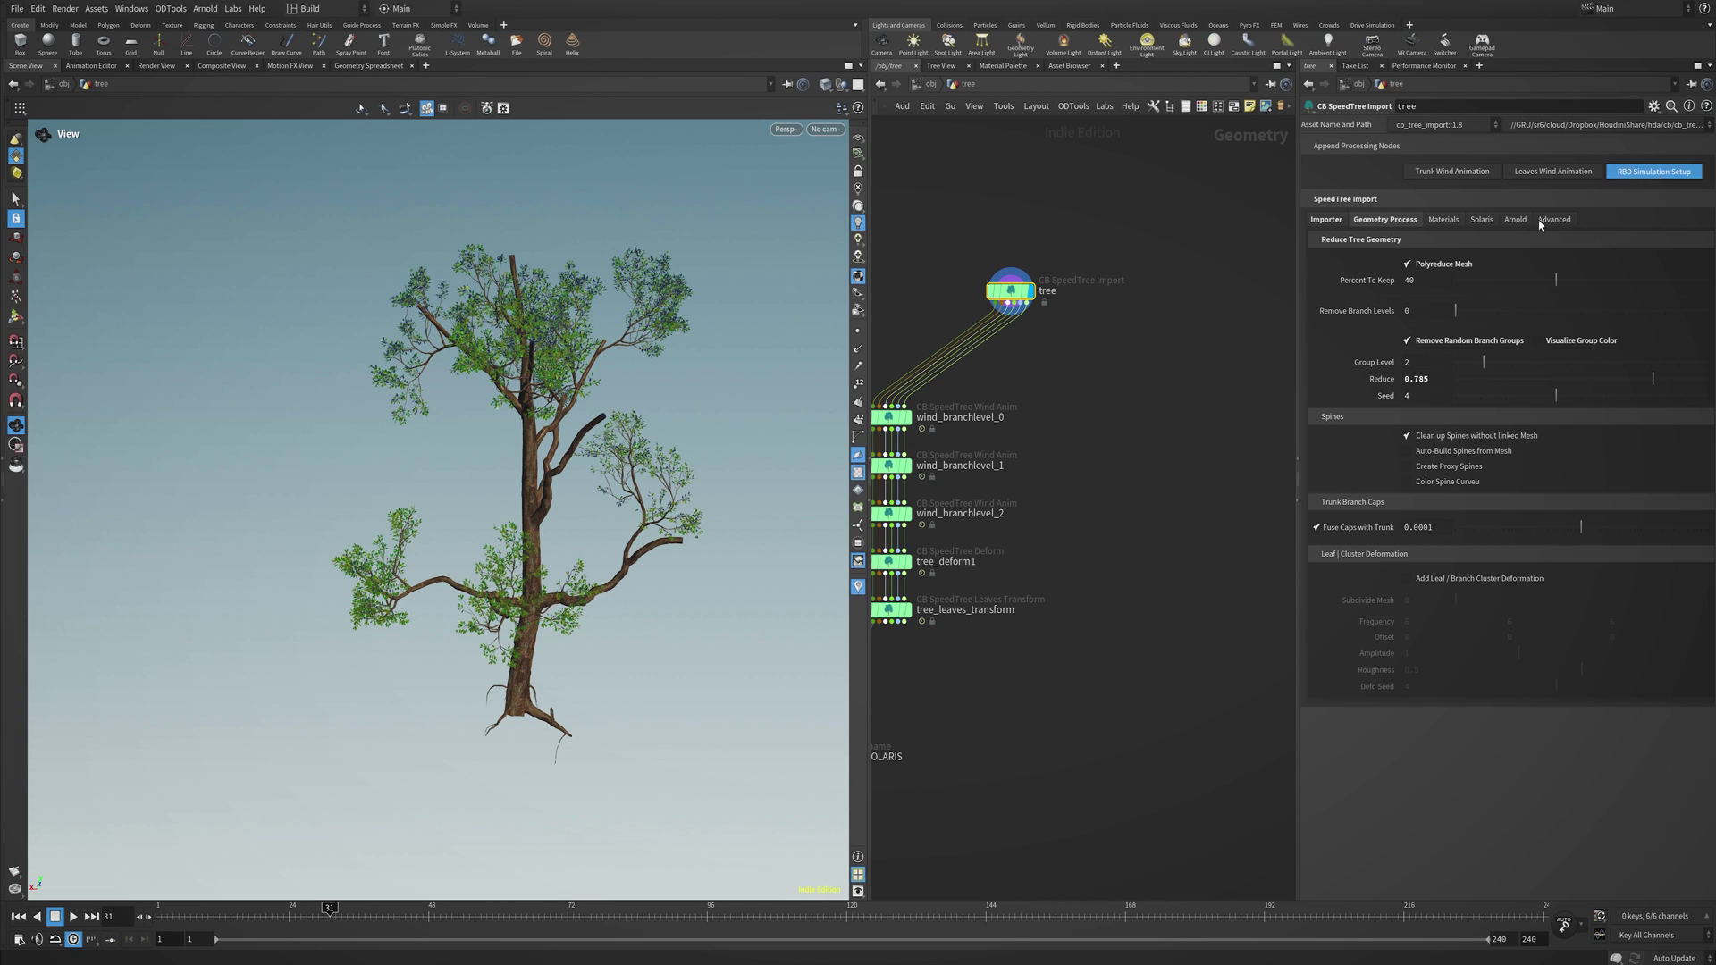
{"action": "left_click_drag", "start_coordinate": [1011, 373], "coordinate": [1144, 400]}
{"action": "left_click_drag", "start_coordinate": [626, 554], "coordinate": [498, 567]}
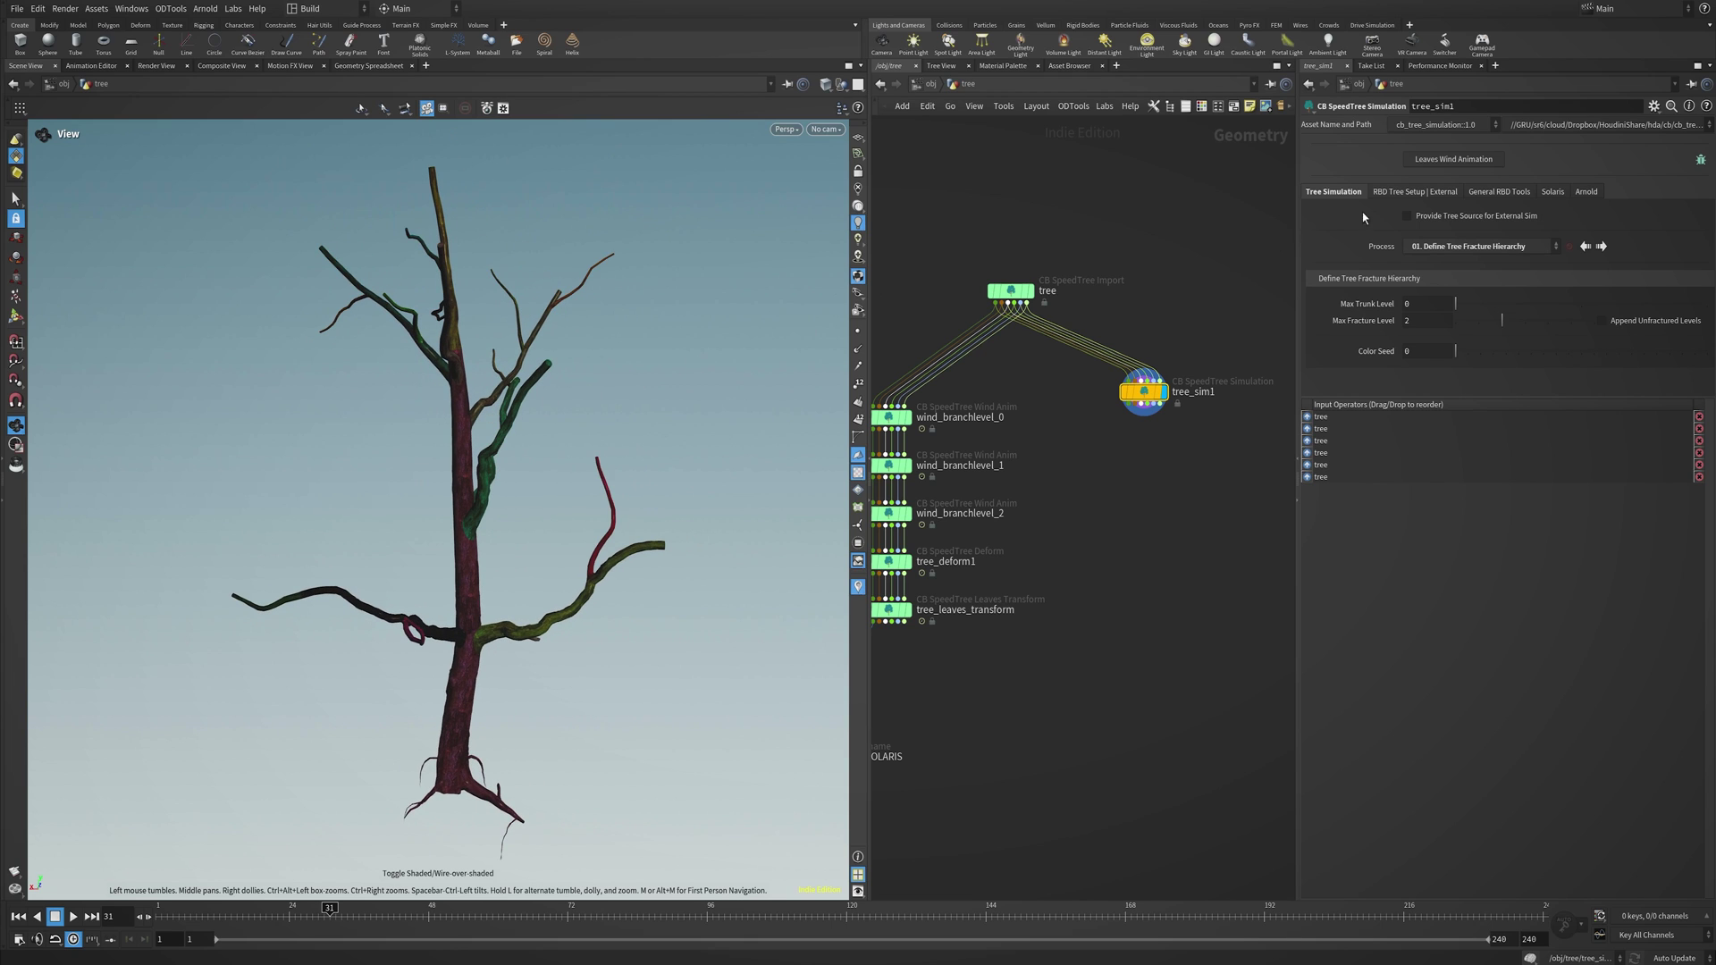
Look over the tree's fracture hierarchy colors and switch the tree_sim1 node's process to 10. RBD Sim.
{"action": "left_click_drag", "start_coordinate": [568, 534], "coordinate": [534, 517]}
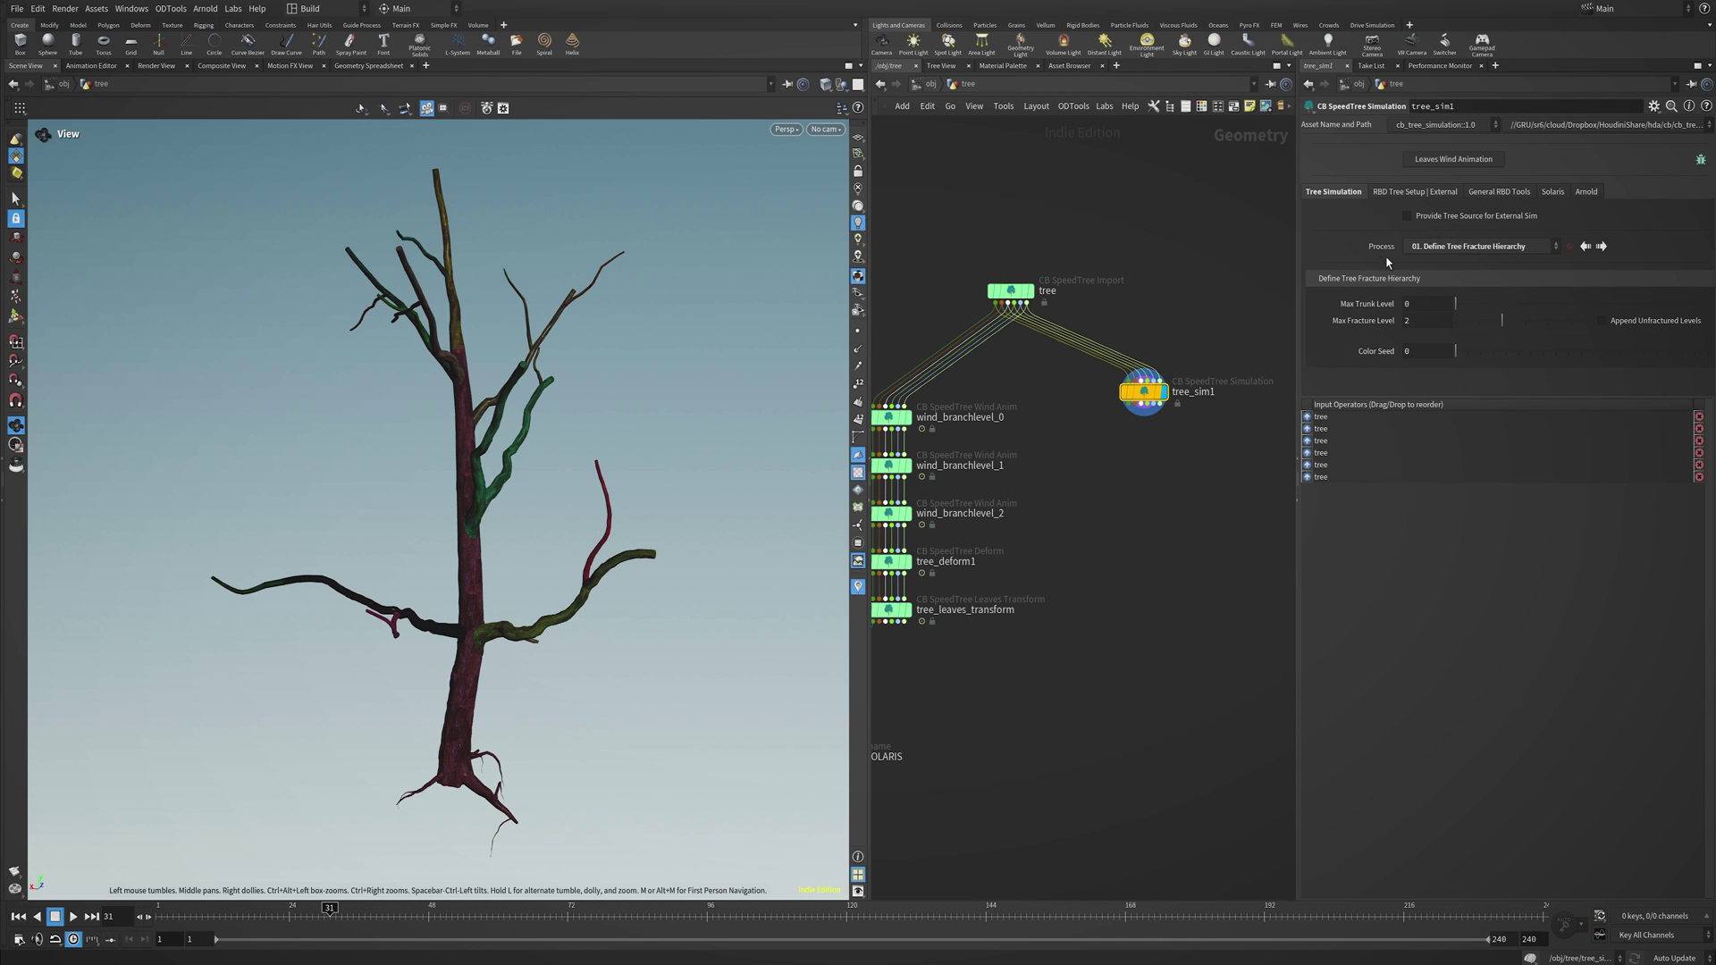
{"action": "left_click", "coordinate": [1554, 249]}
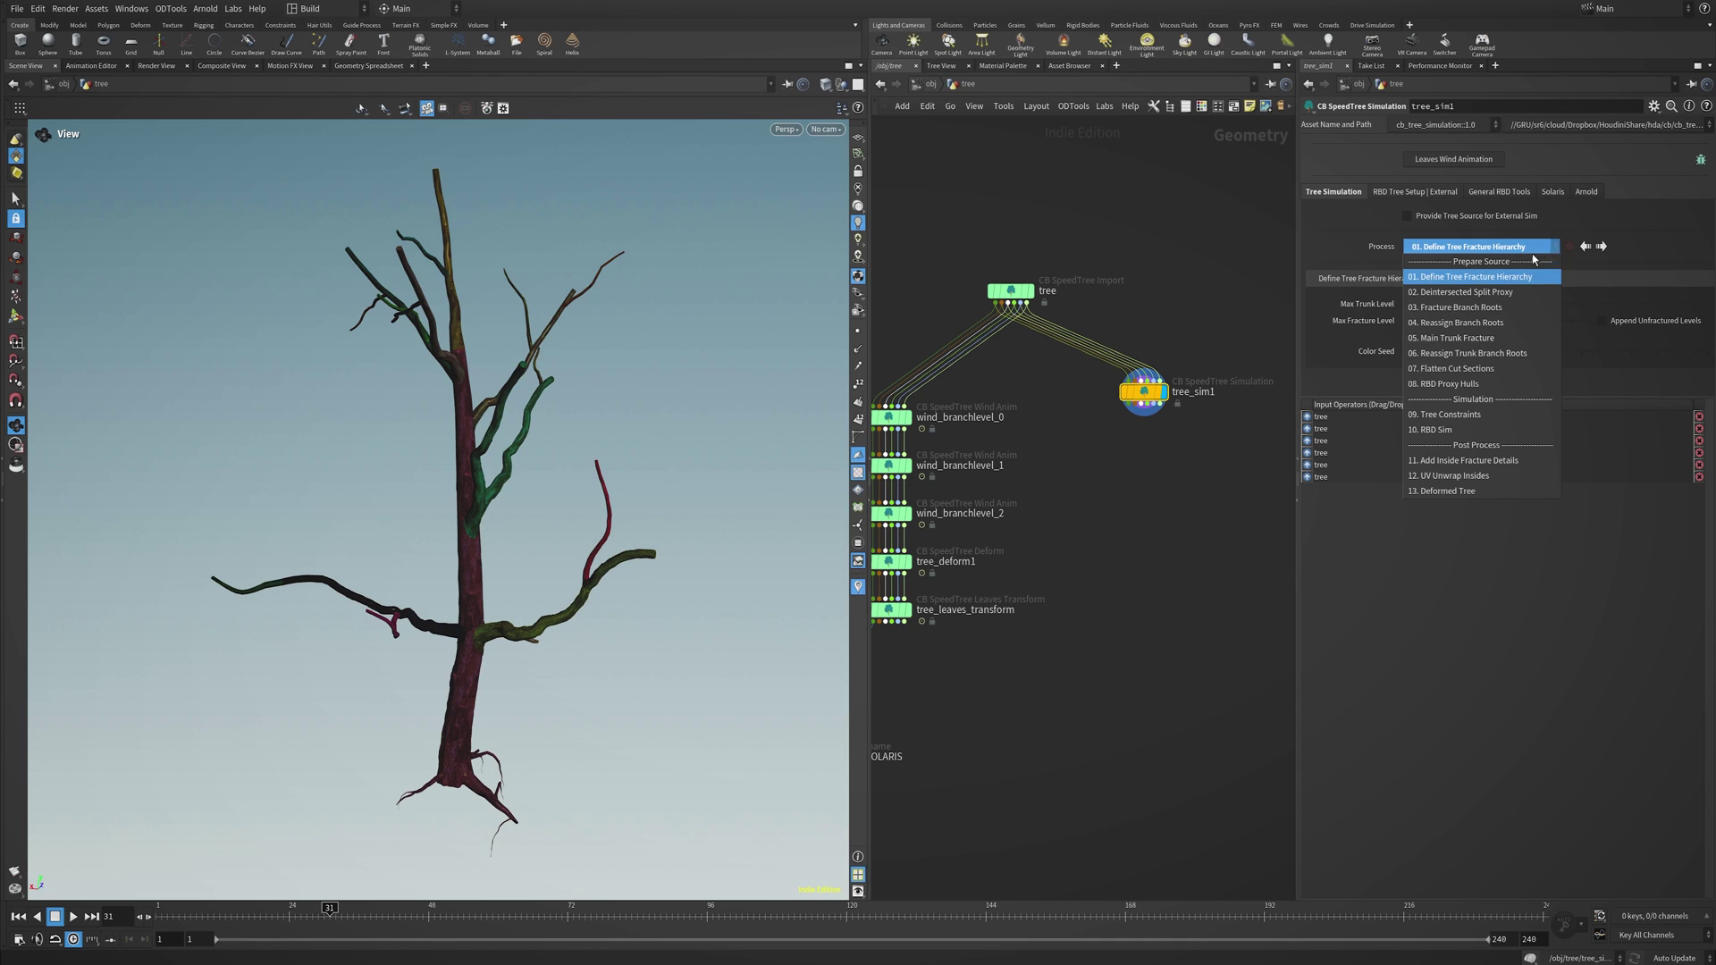
{"action": "left_click", "coordinate": [1423, 661]}
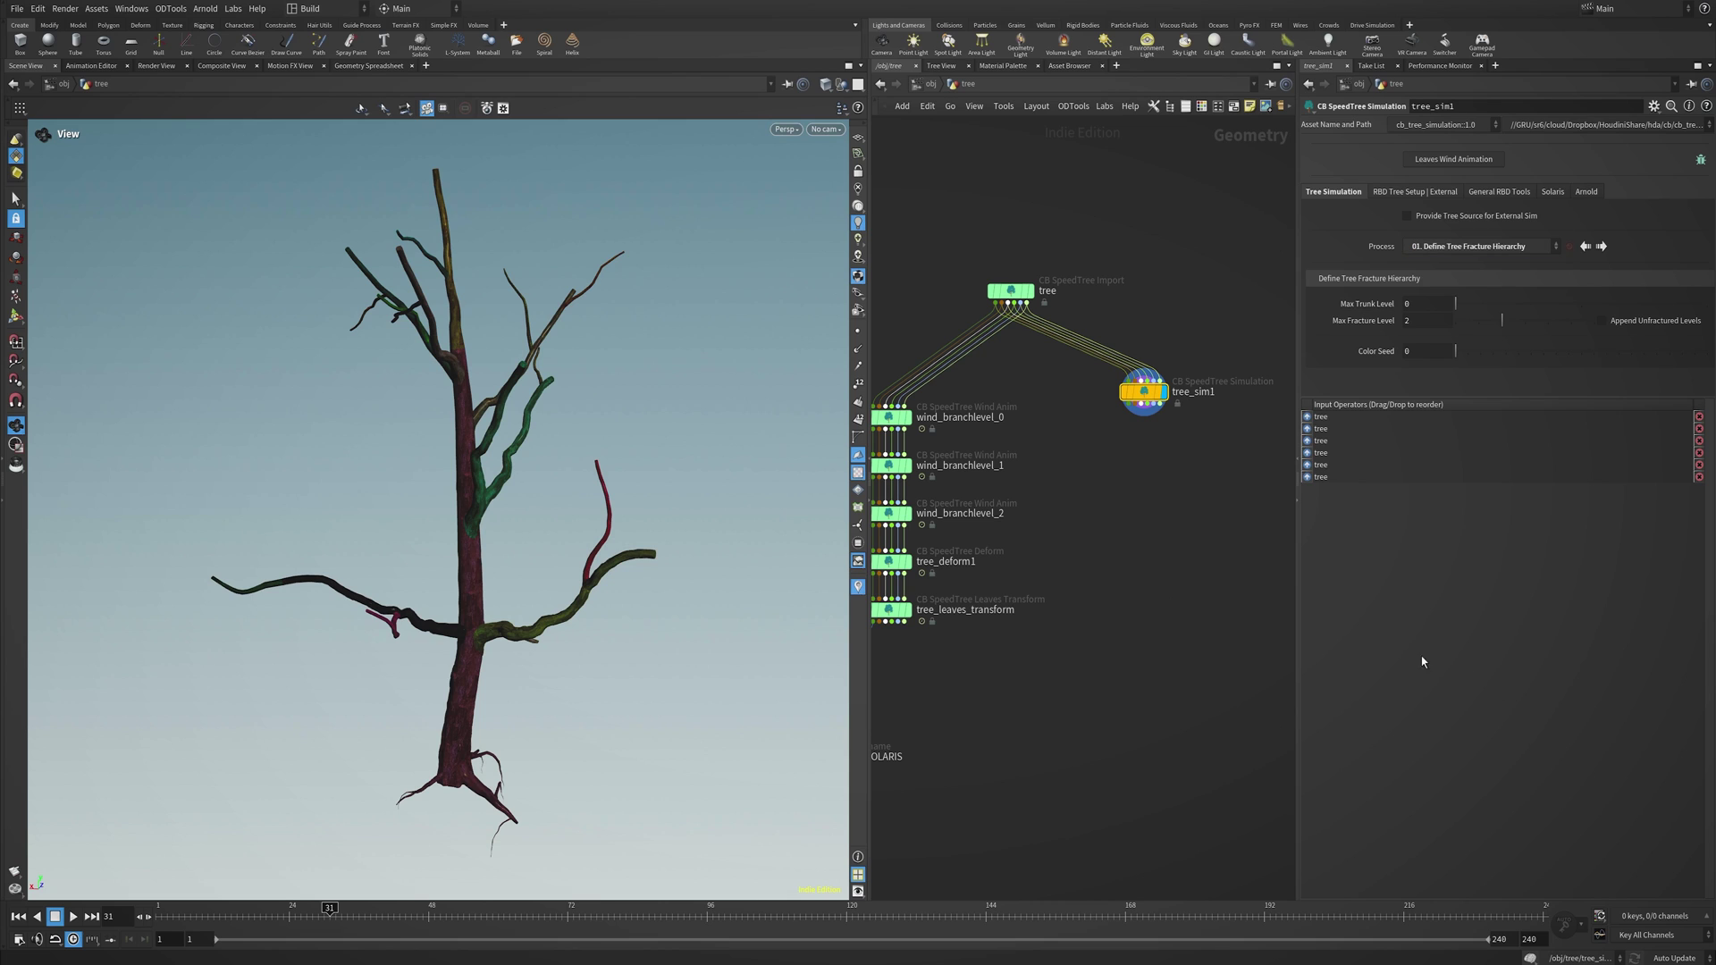
{"action": "left_click_drag", "start_coordinate": [562, 559], "coordinate": [465, 550]}
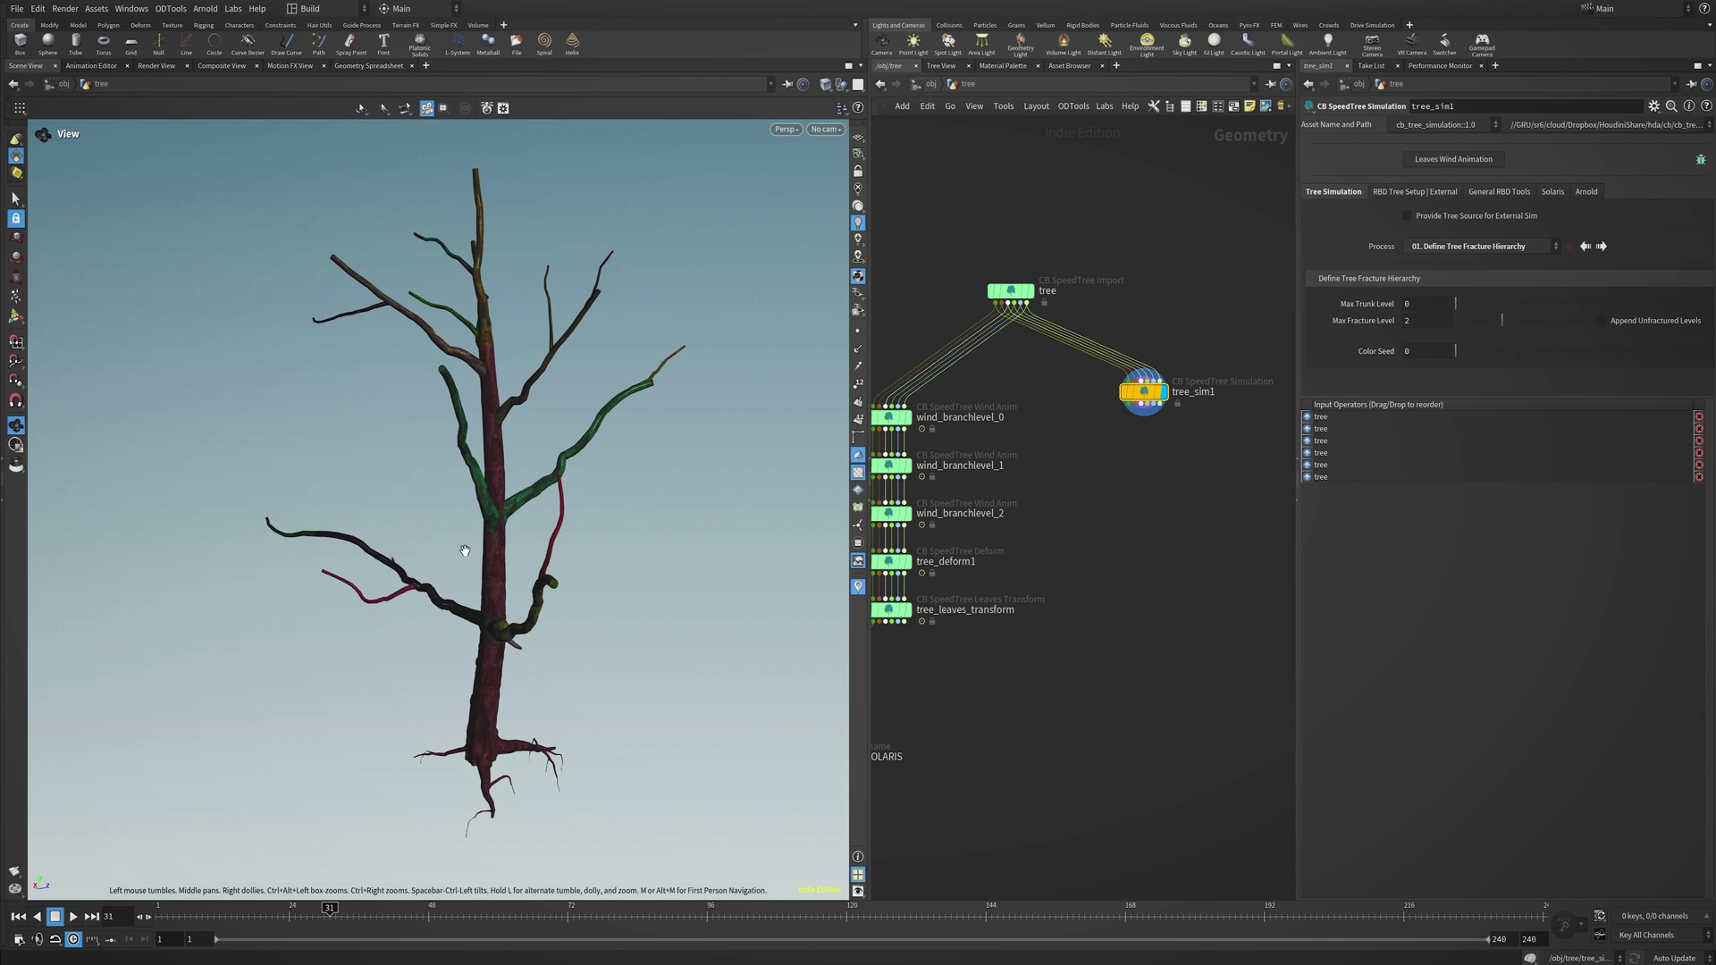
{"action": "left_click", "coordinate": [1457, 247]}
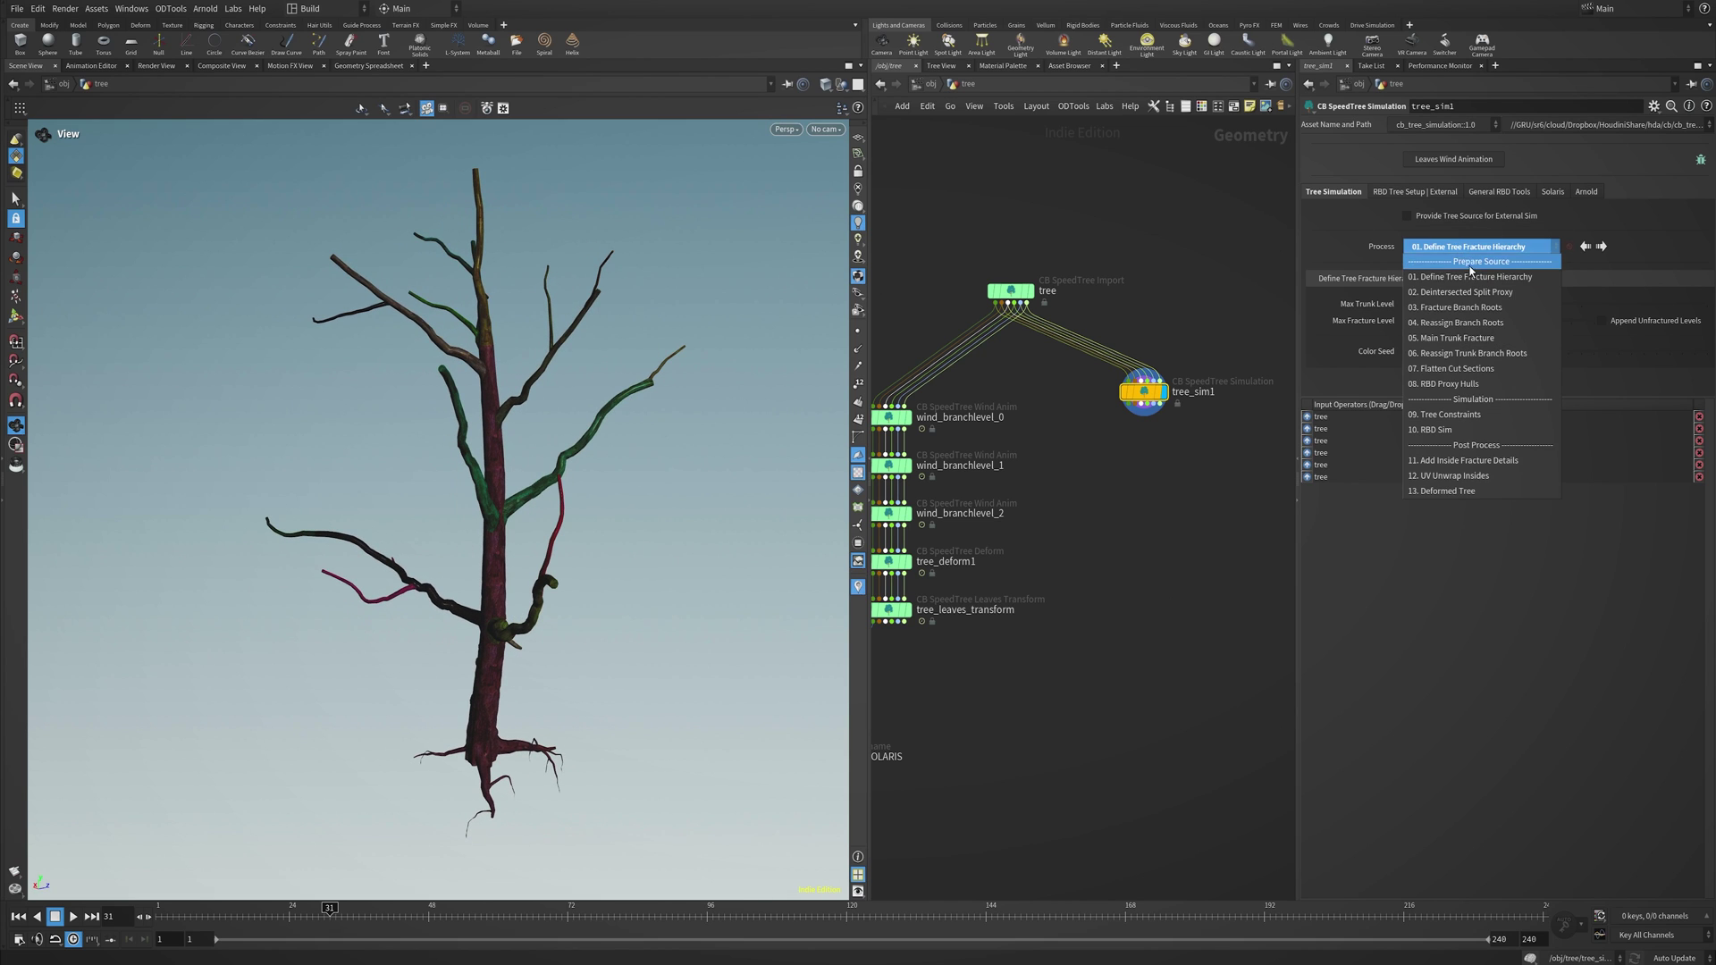
{"action": "left_click", "coordinate": [1447, 433]}
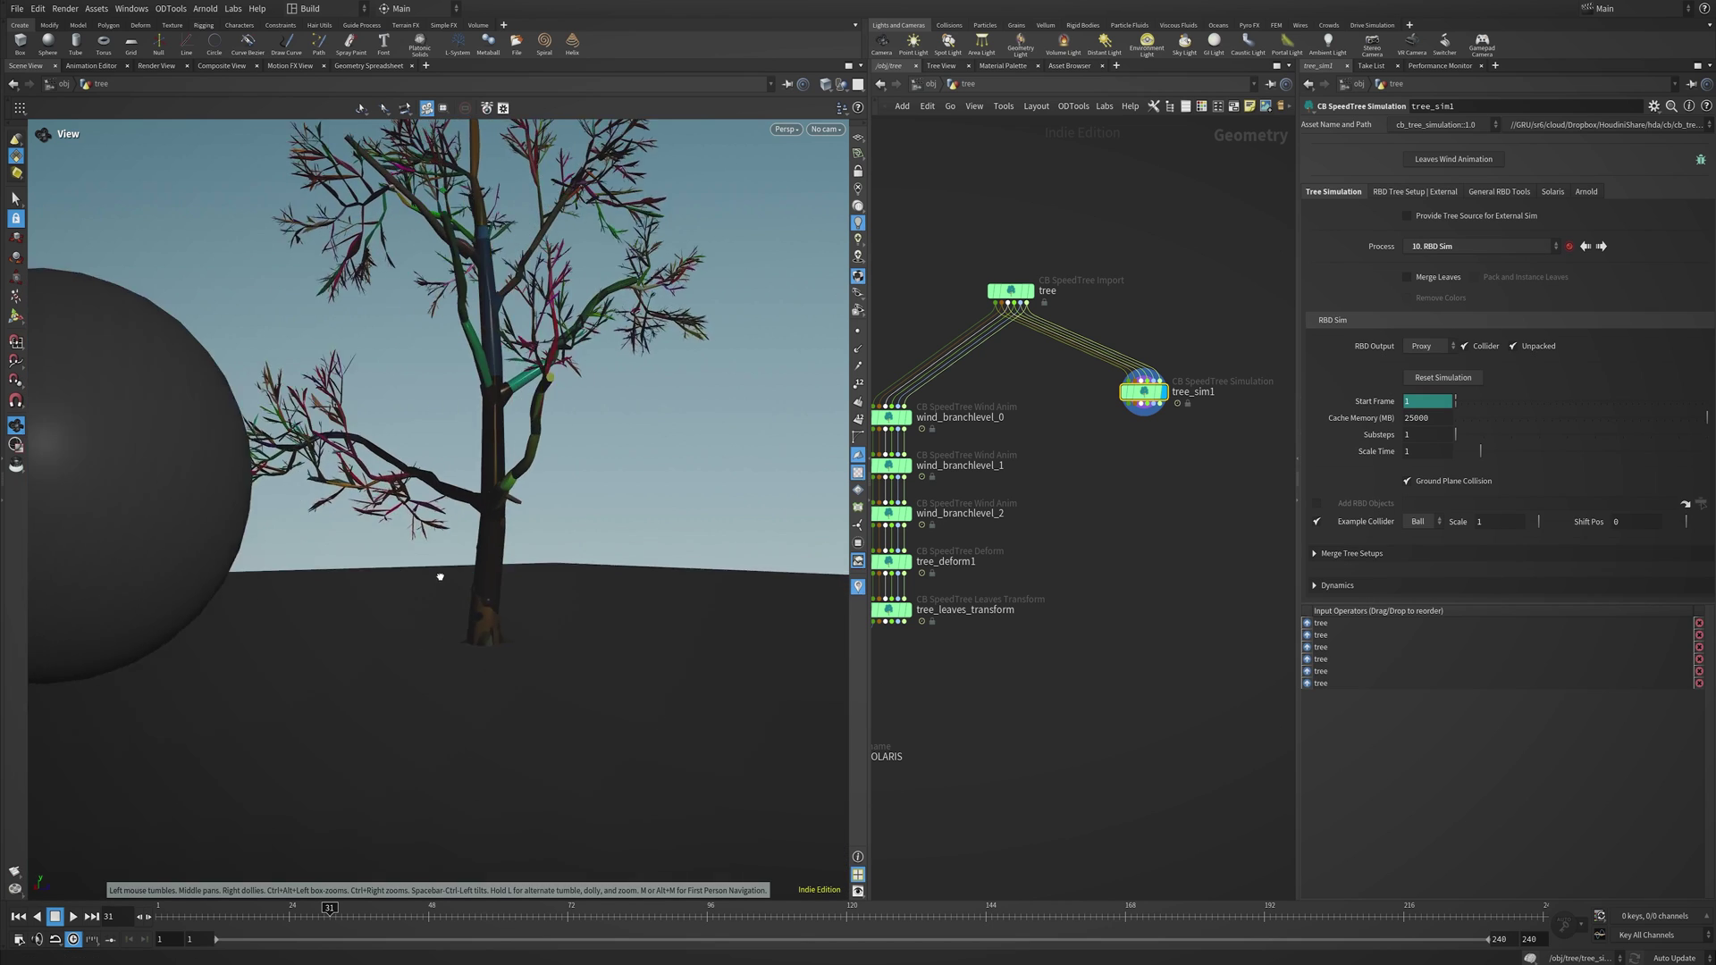
Frame the whole tree, play the RBD simulation from the first frame, stop it and return to frame 1.
{"action": "right_click_drag", "start_coordinate": [437, 575], "coordinate": [366, 603]}
{"action": "middle_click_drag", "start_coordinate": [366, 603], "coordinate": [489, 603]}
{"action": "left_click", "coordinate": [19, 917]}
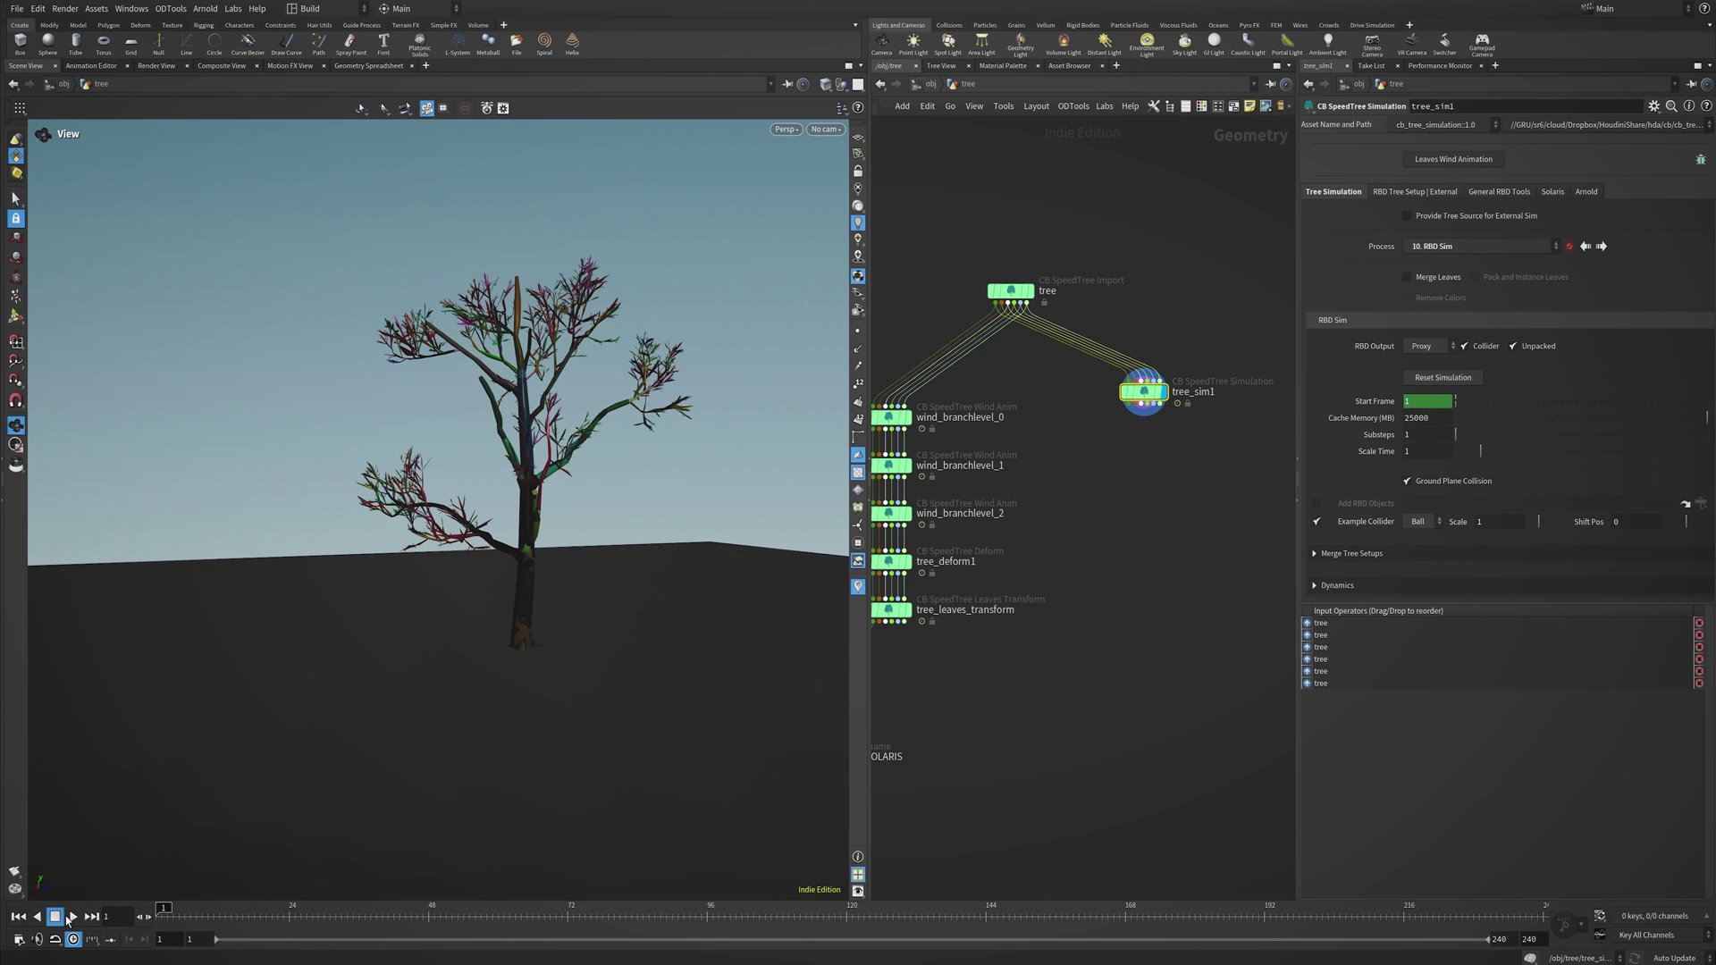
{"action": "left_click", "coordinate": [75, 917]}
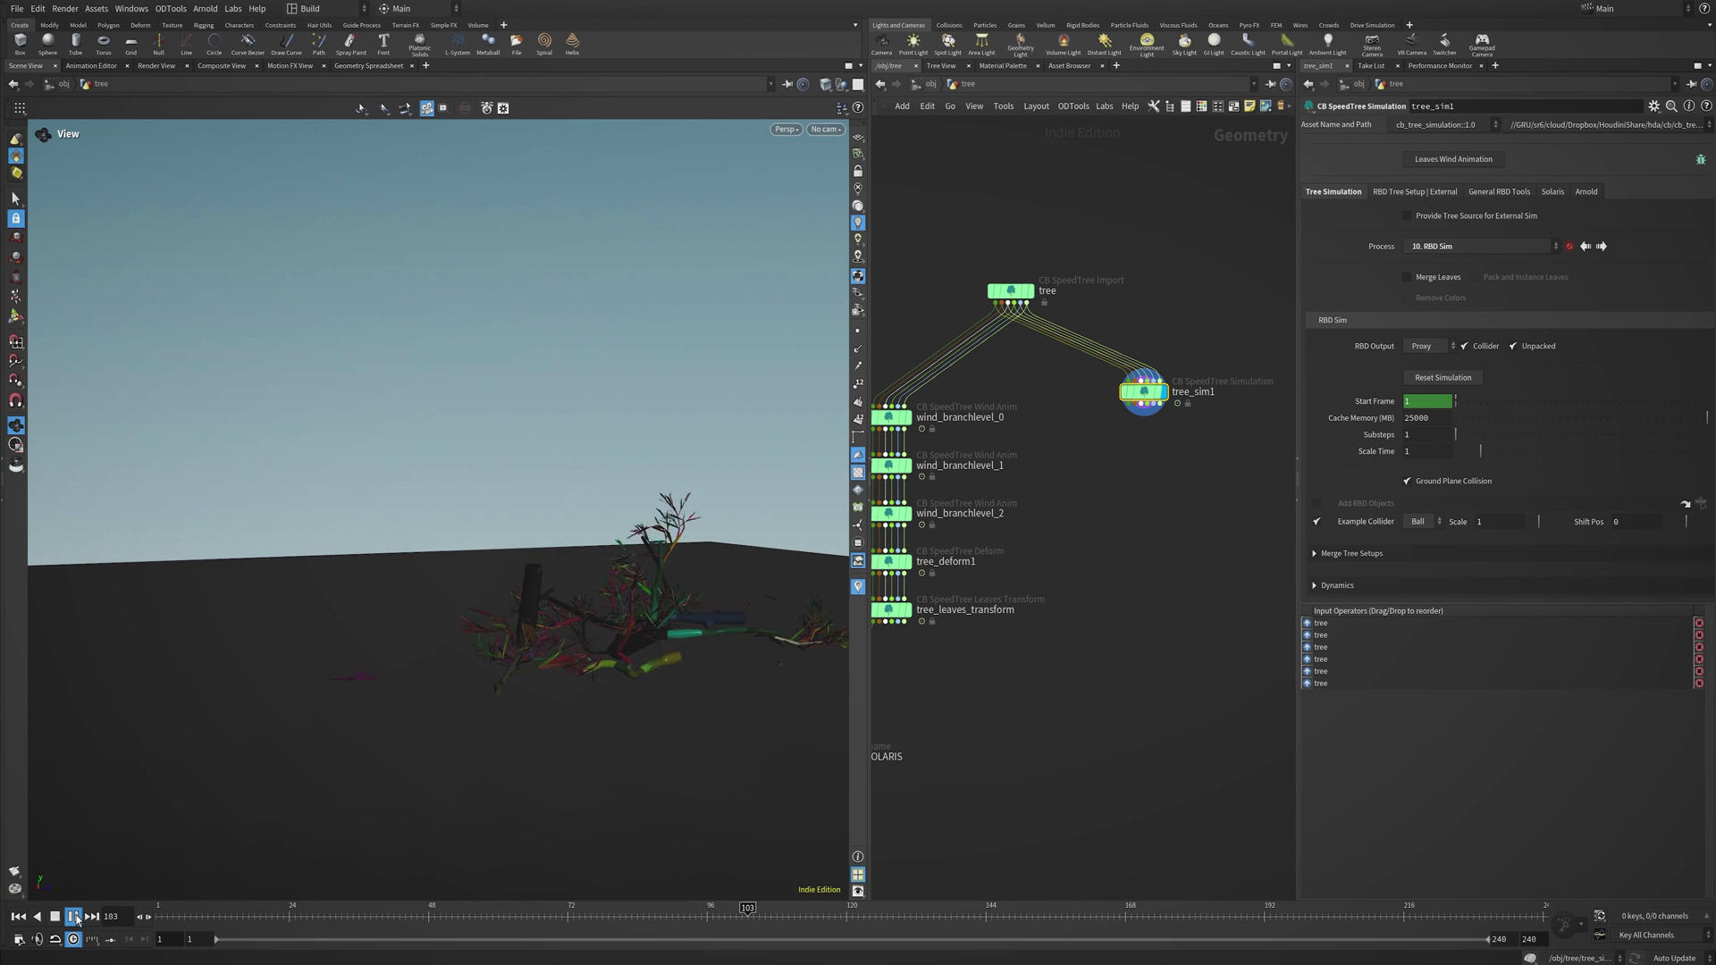
{"action": "left_click", "coordinate": [75, 916]}
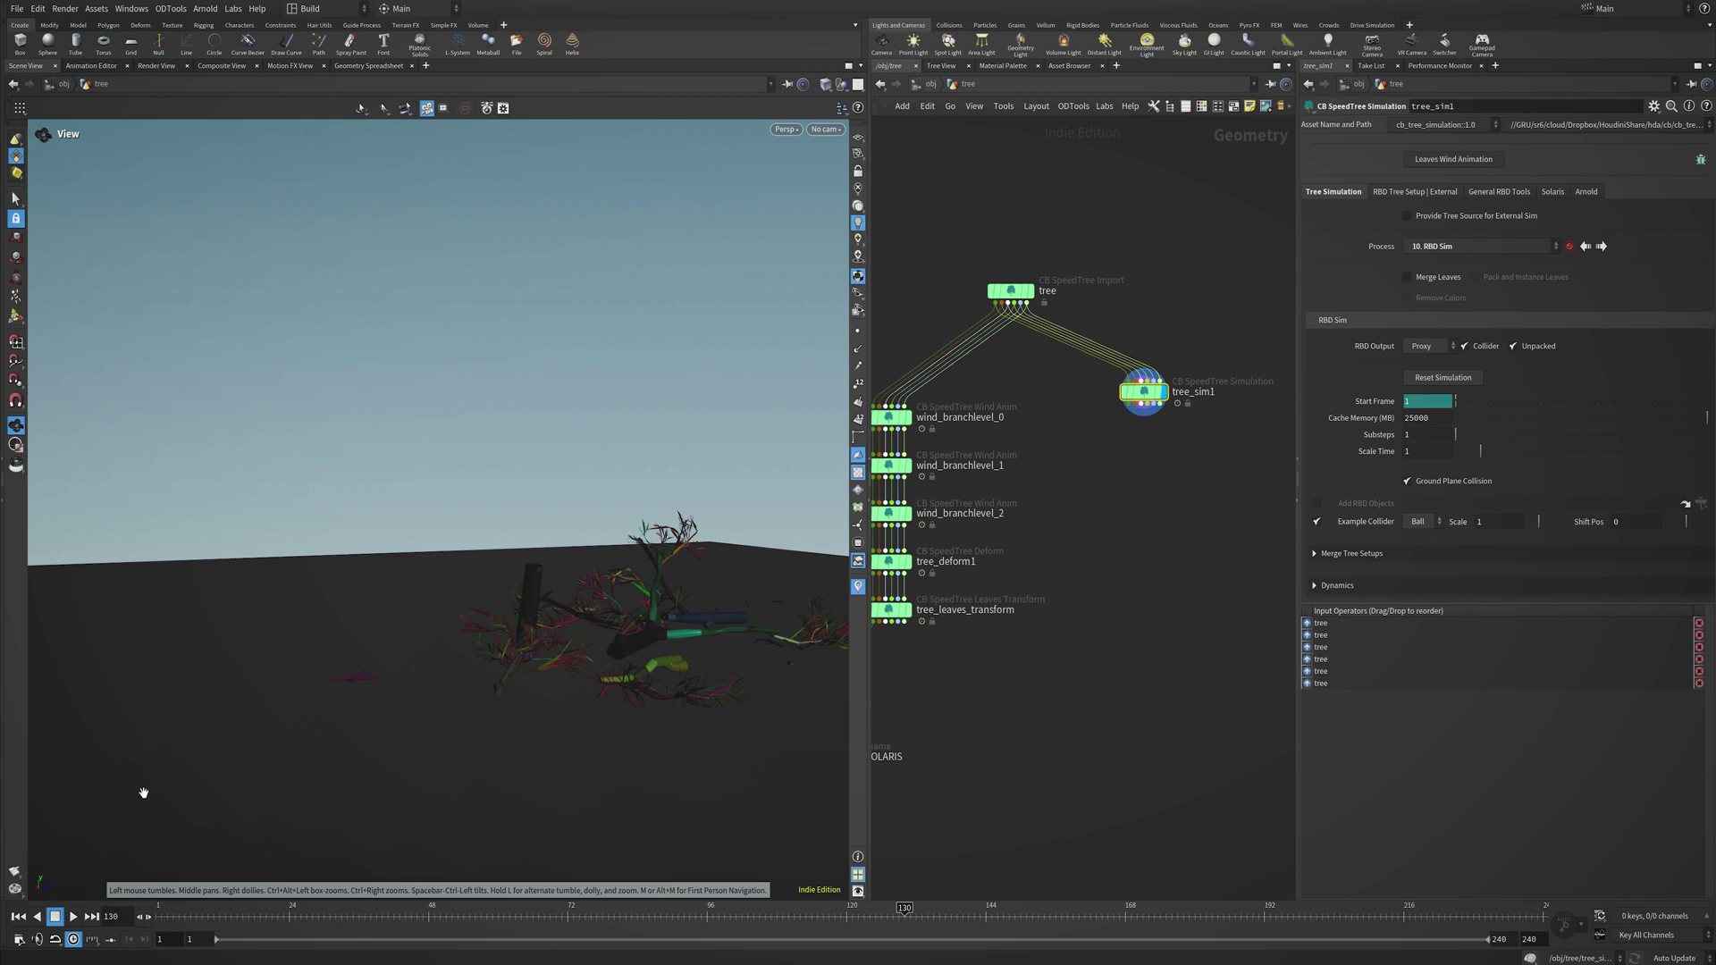
{"action": "left_click", "coordinate": [22, 916]}
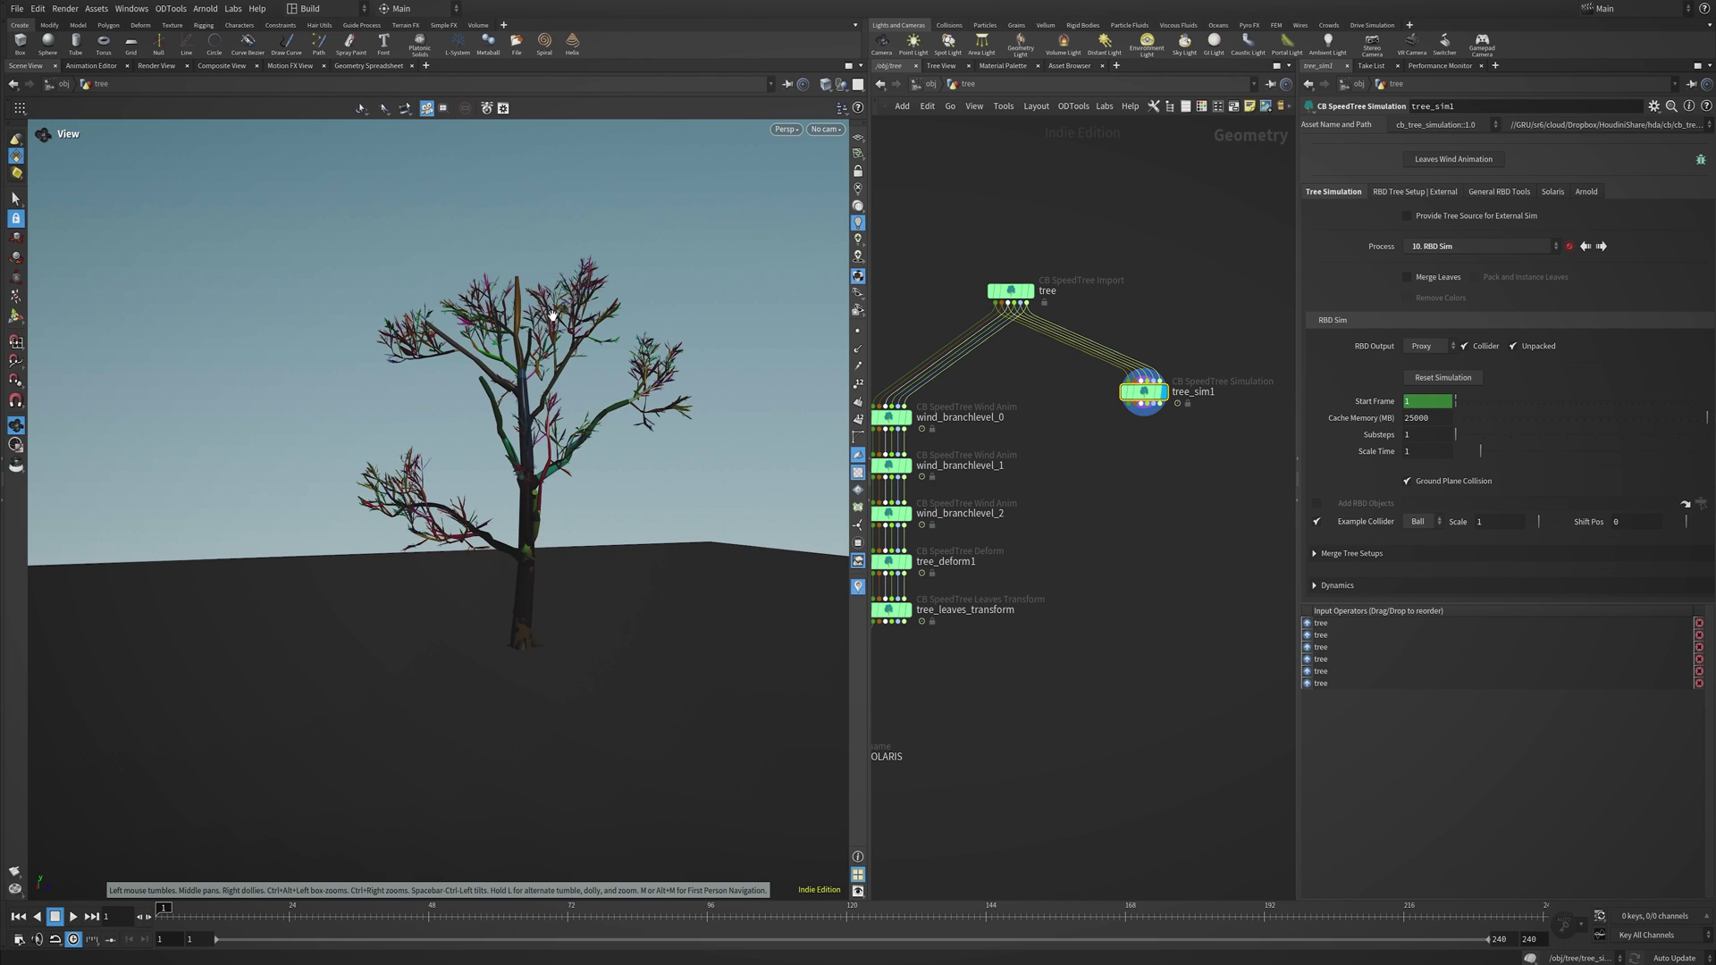
Look through the example collider choices and try switching the example collider off and back on.
{"action": "left_click", "coordinate": [1452, 247]}
{"action": "left_click", "coordinate": [1418, 521]}
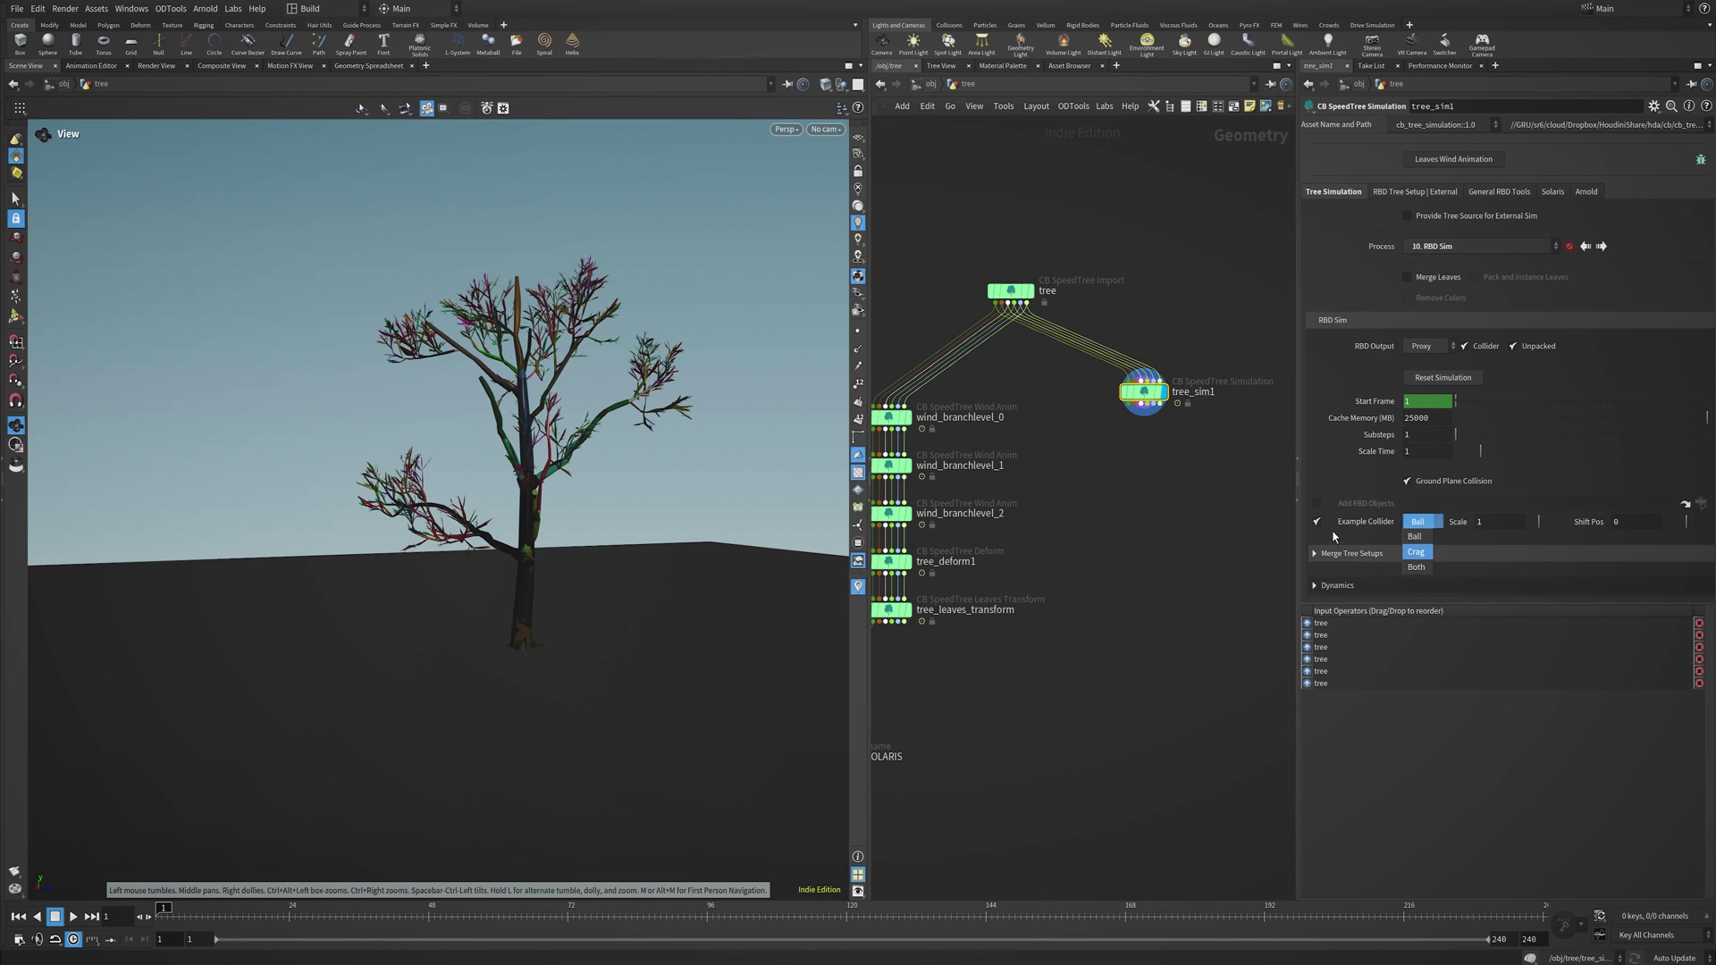
{"action": "left_click", "coordinate": [1332, 531]}
{"action": "left_click", "coordinate": [1316, 522]}
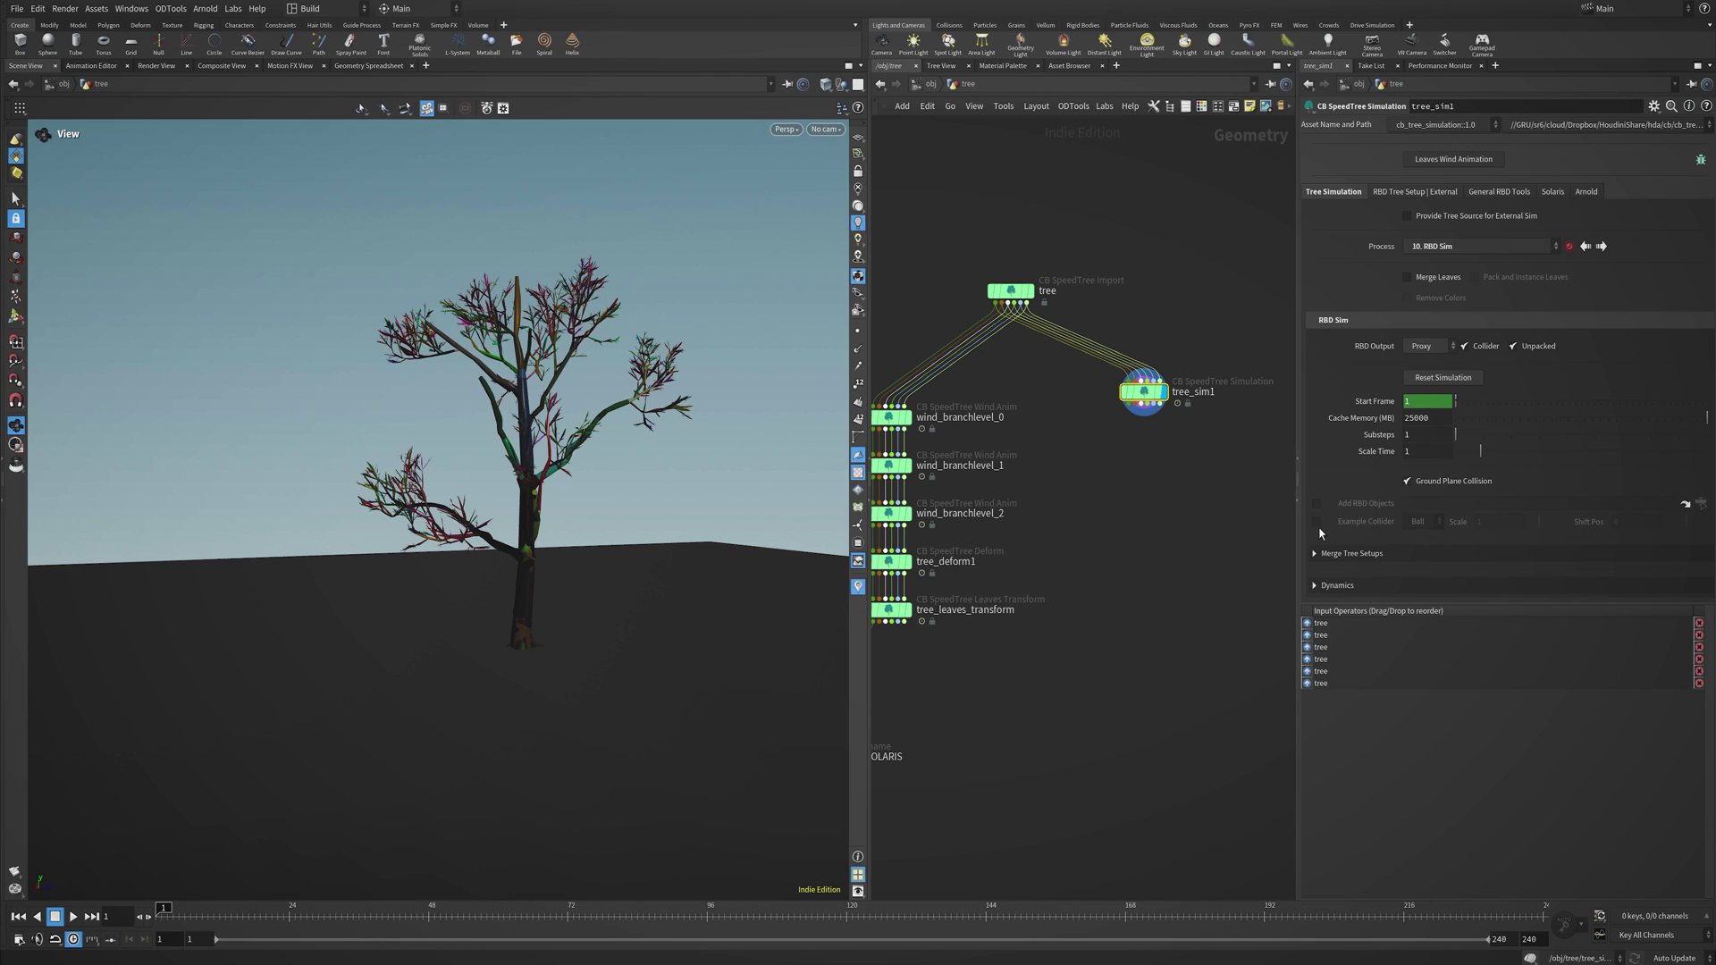
{"action": "left_click", "coordinate": [1317, 525]}
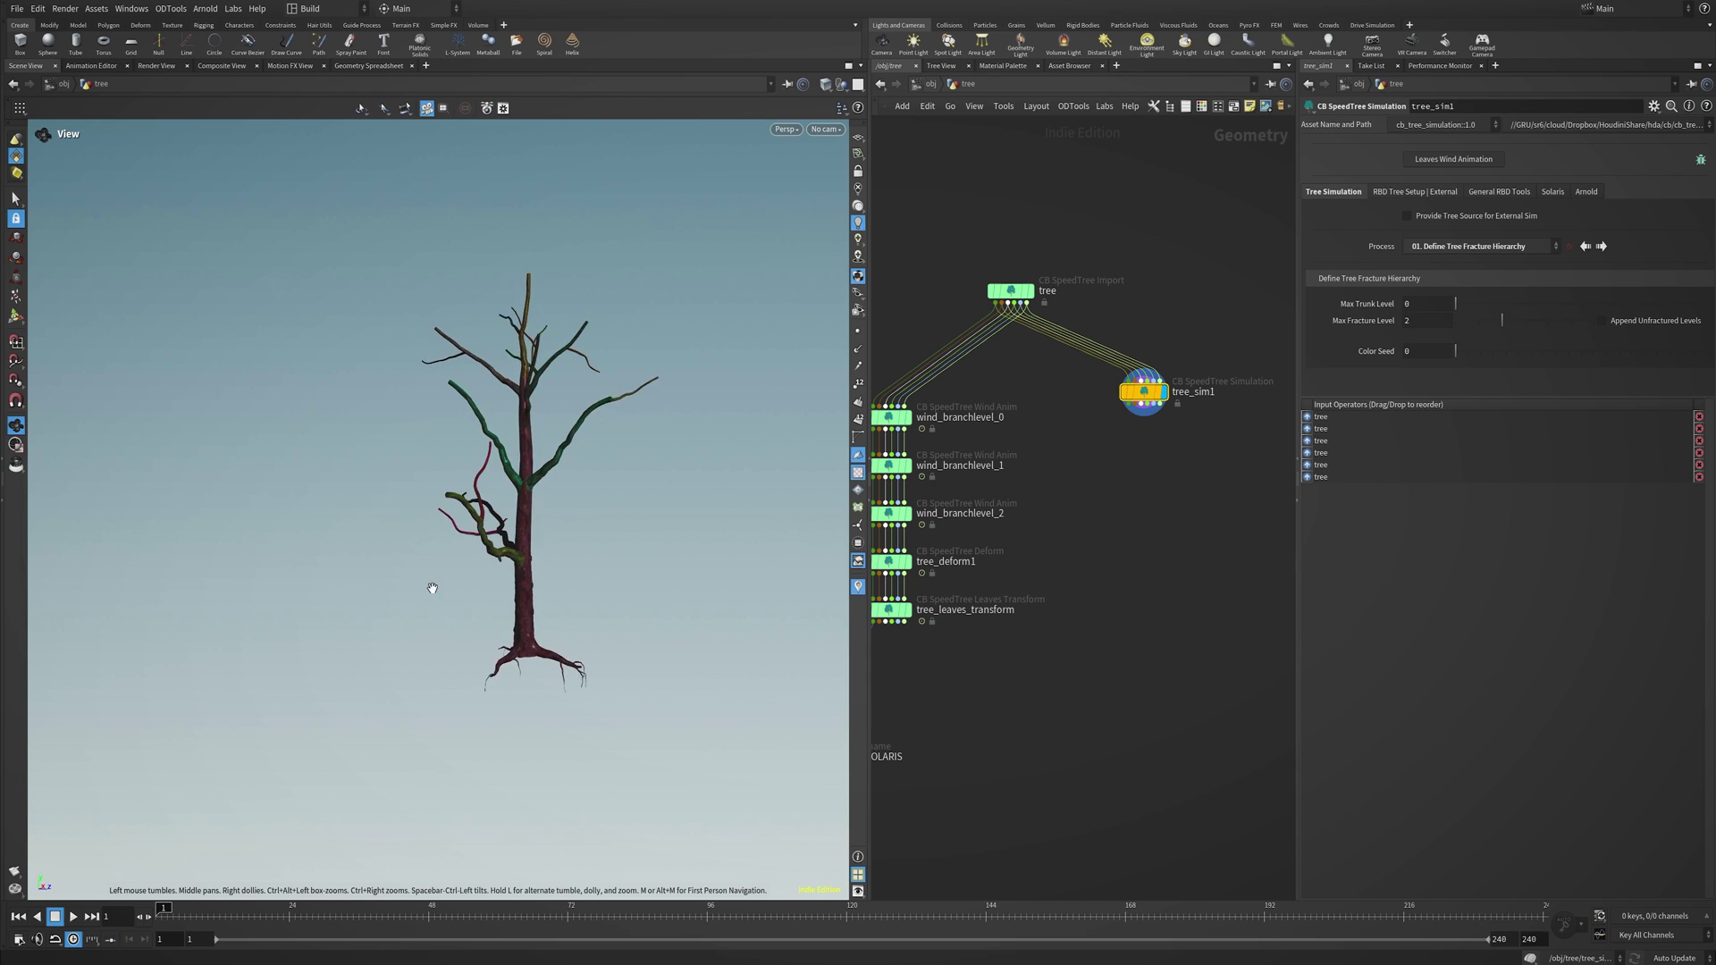
In the 01. Define Tree Fracture Hierarchy process, change the color seed of the tree's branch levels.
{"action": "scroll", "coordinate": [579, 523], "scroll_direction": "up", "scroll_amount": 3}
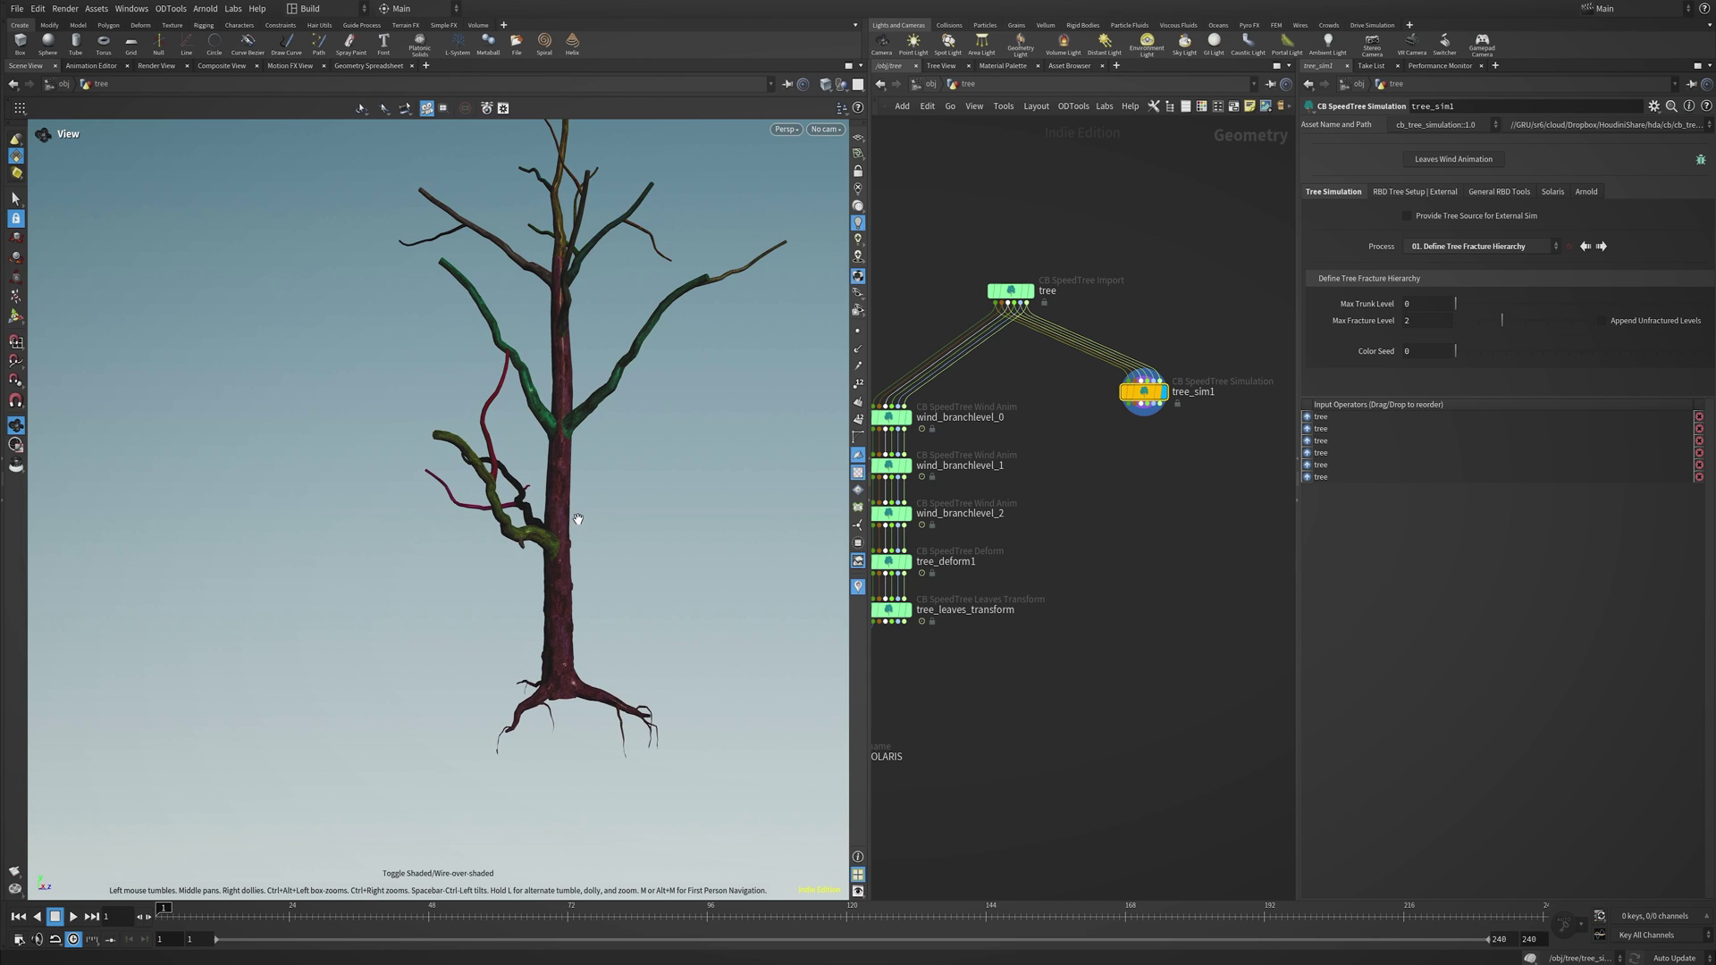
{"action": "scroll", "coordinate": [579, 522], "scroll_direction": "up", "scroll_amount": 2}
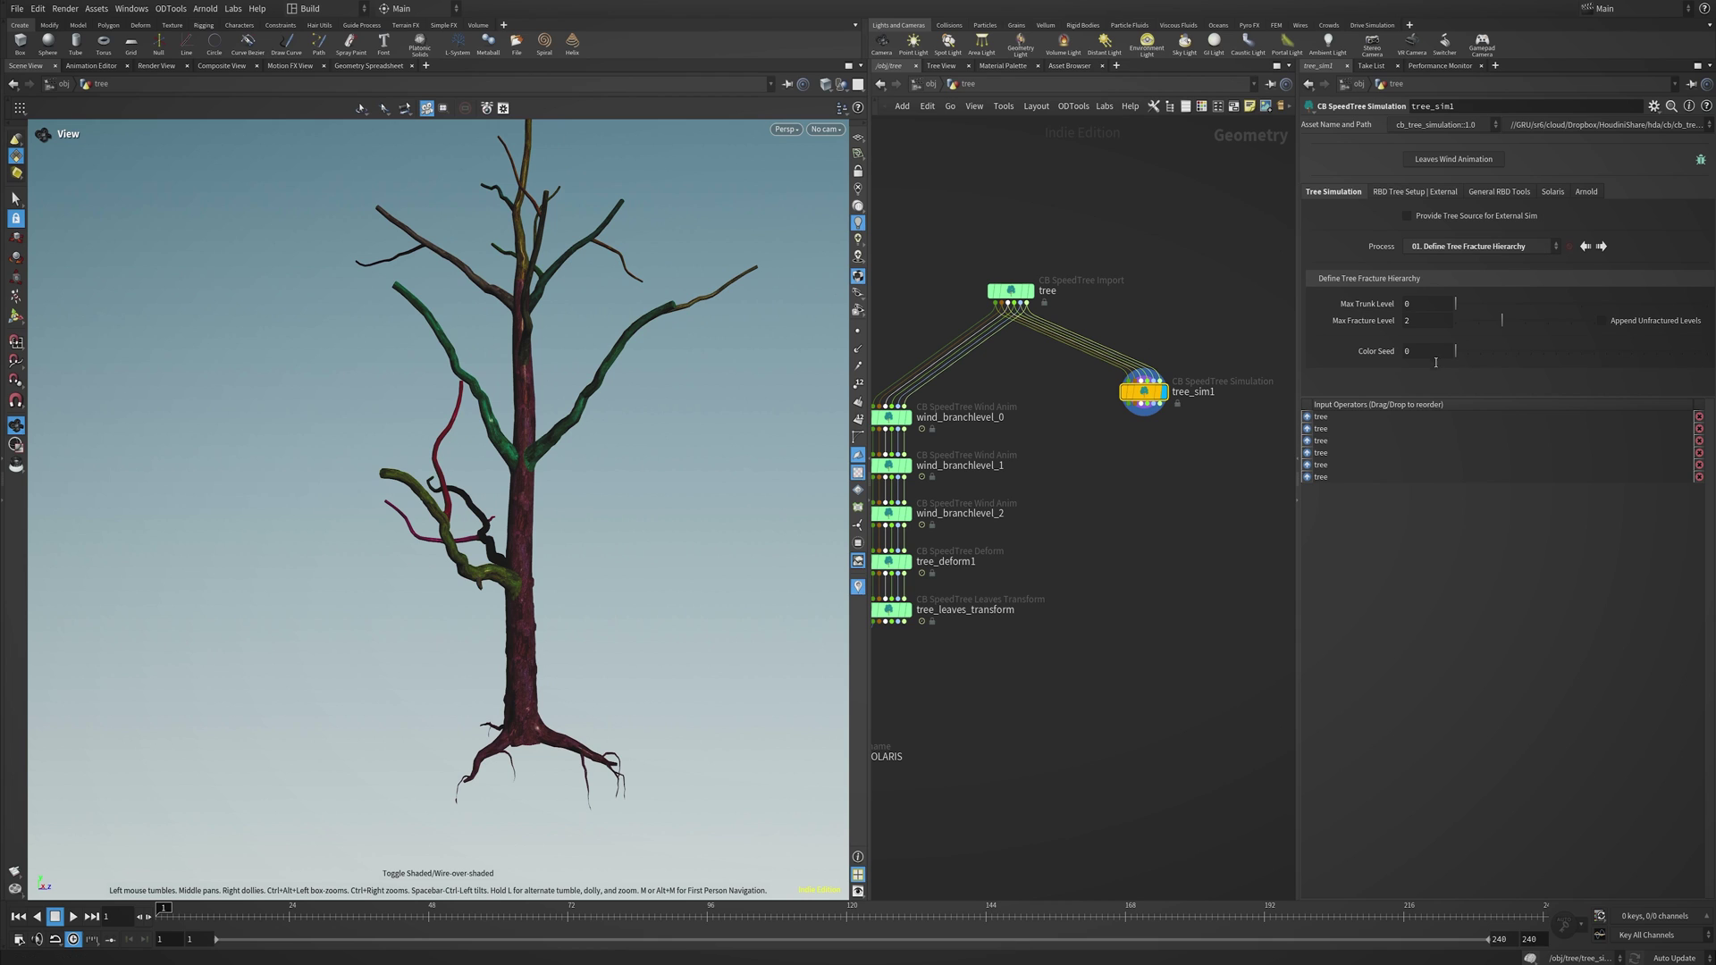
{"action": "left_click_drag", "start_coordinate": [1454, 350], "coordinate": [1519, 355]}
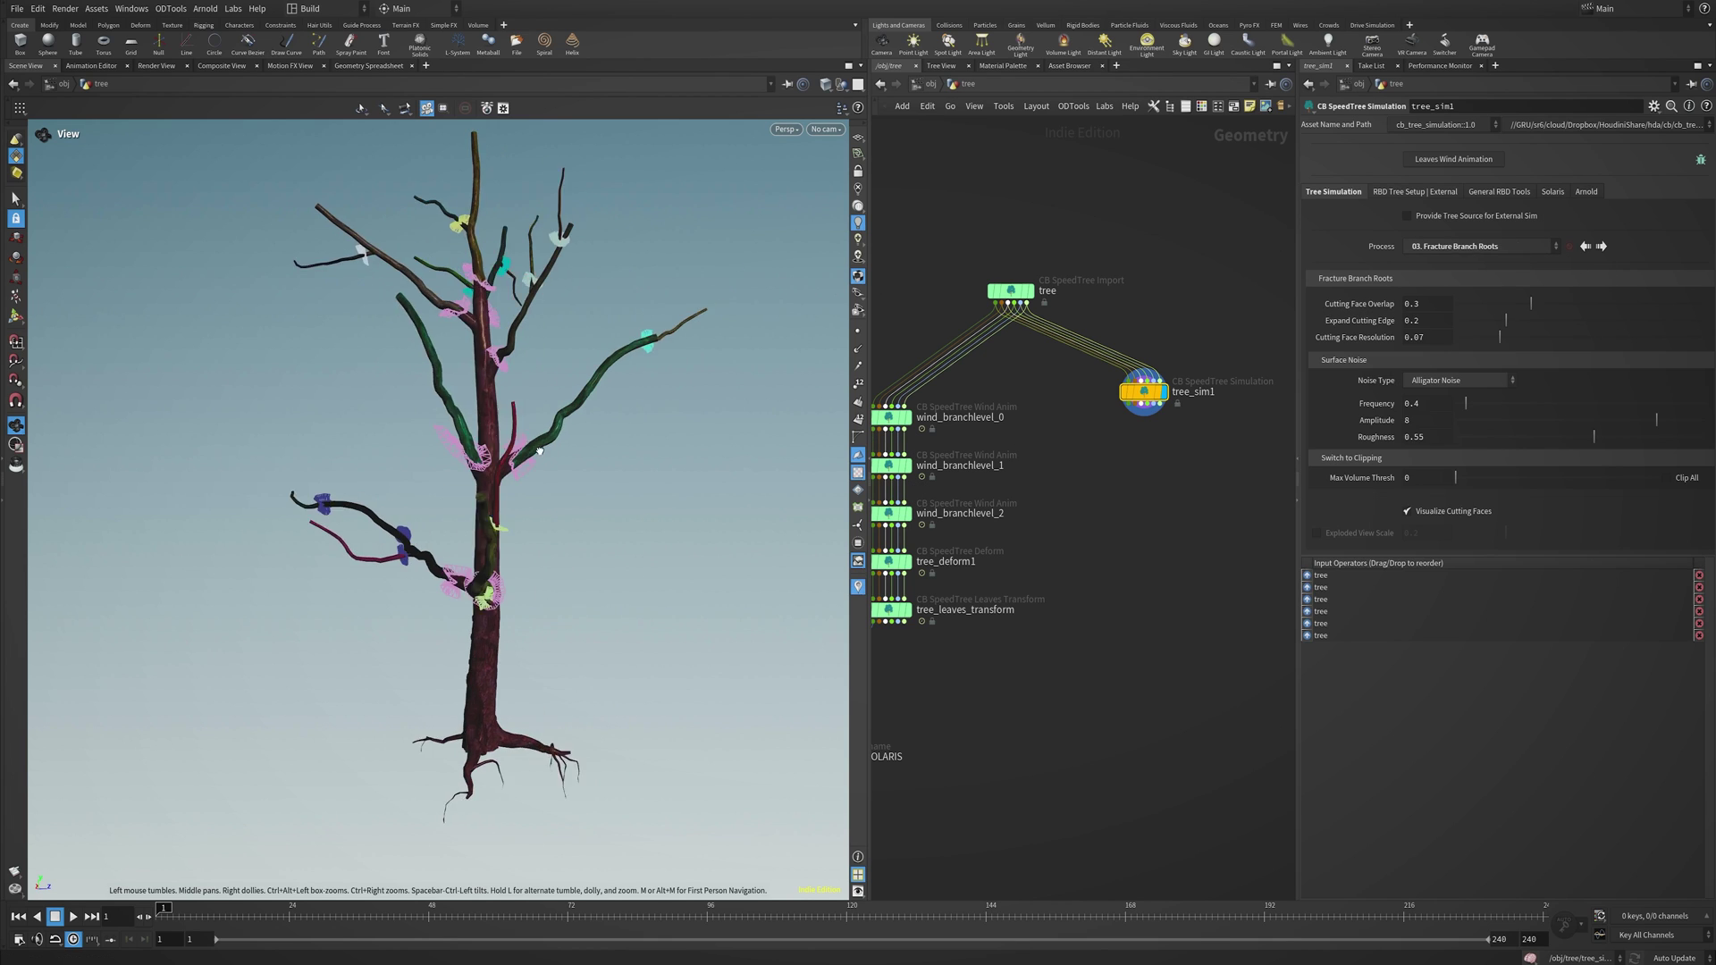
In the 03. Fracture Branch Roots process, try a surface noise frequency of 2.24 on the cutting faces and undo it.
{"action": "left_click_drag", "start_coordinate": [509, 474], "coordinate": [605, 467]}
{"action": "scroll", "coordinate": [491, 589], "scroll_direction": "up", "scroll_amount": 2}
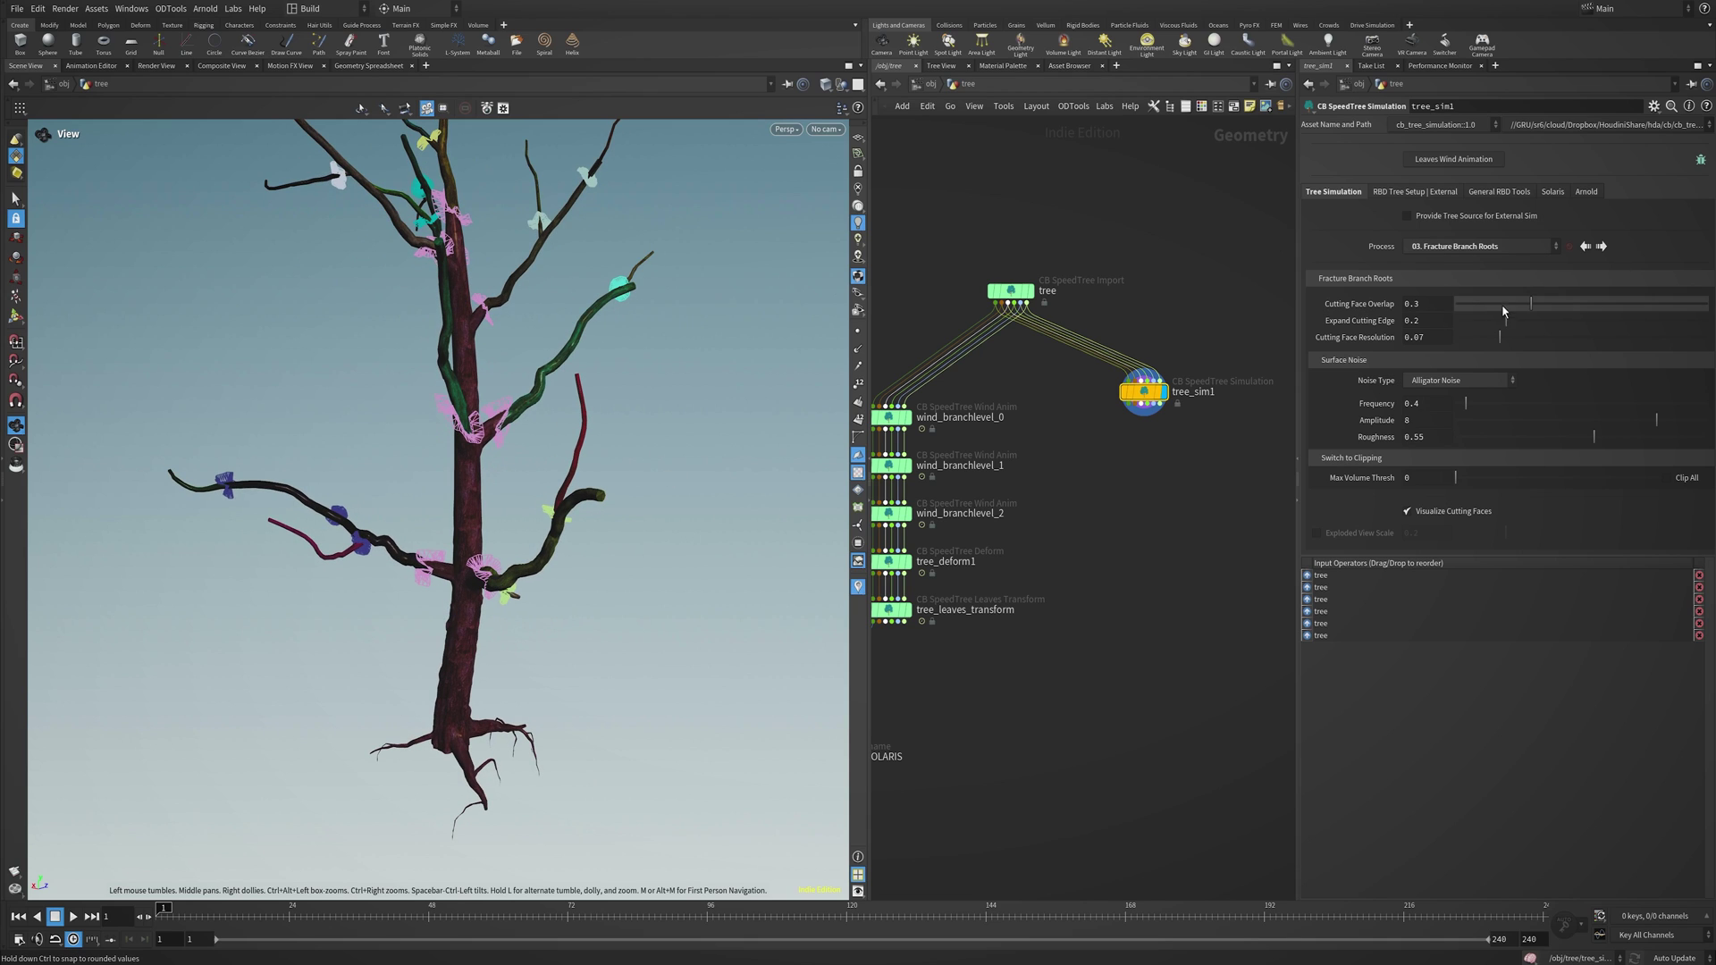
{"action": "left_click_drag", "start_coordinate": [1482, 402], "coordinate": [1512, 401]}
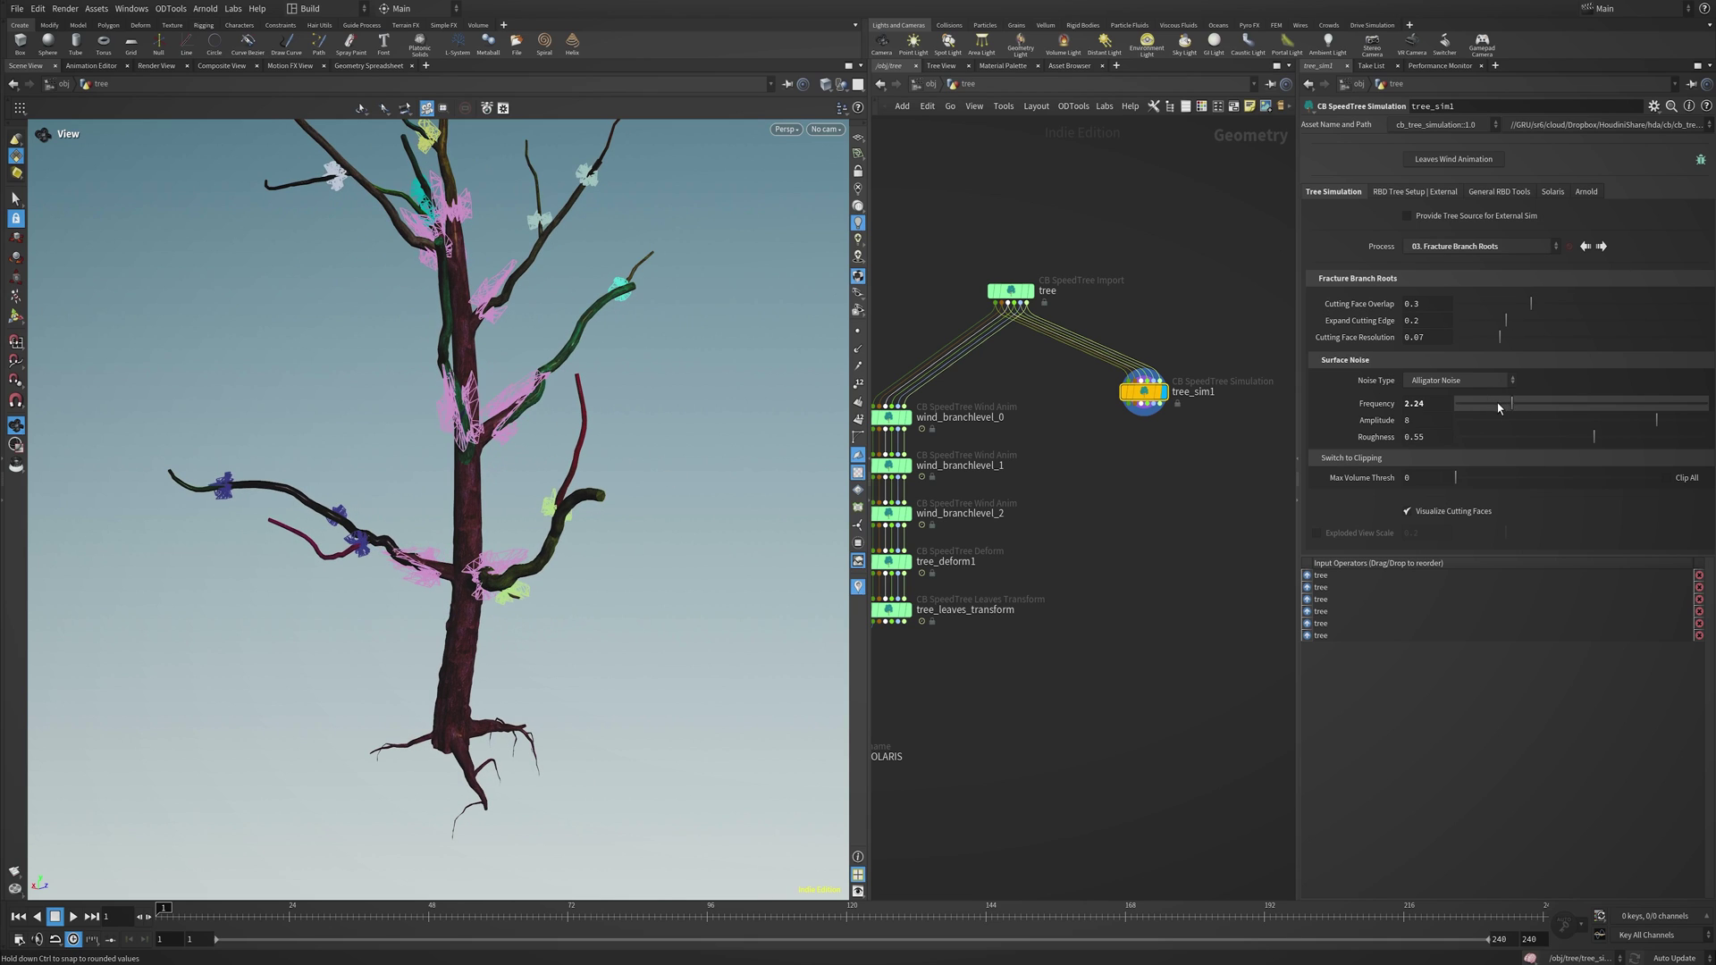
{"action": "key", "text": "ctrl+z"}
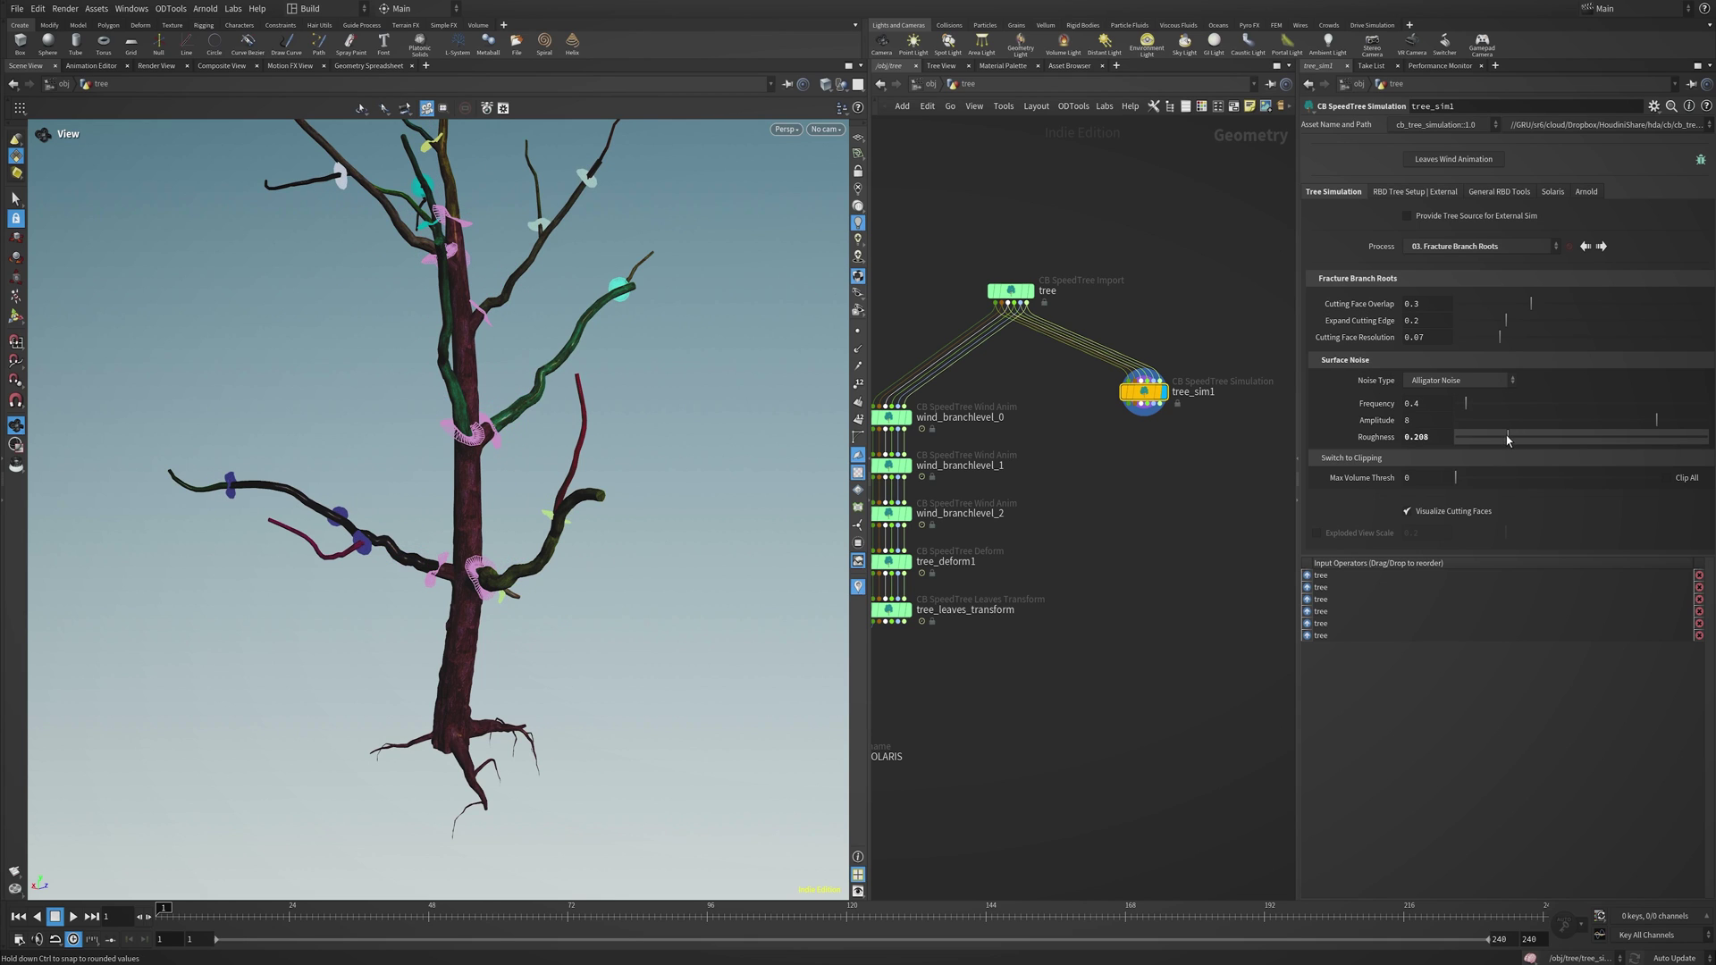
Go to the 05. Main Trunk Fracture process and inspect the trunk pieces in a temporary exploded view.
{"action": "left_click", "coordinate": [1519, 245]}
{"action": "left_click", "coordinate": [1537, 264]}
{"action": "left_click", "coordinate": [1600, 247]}
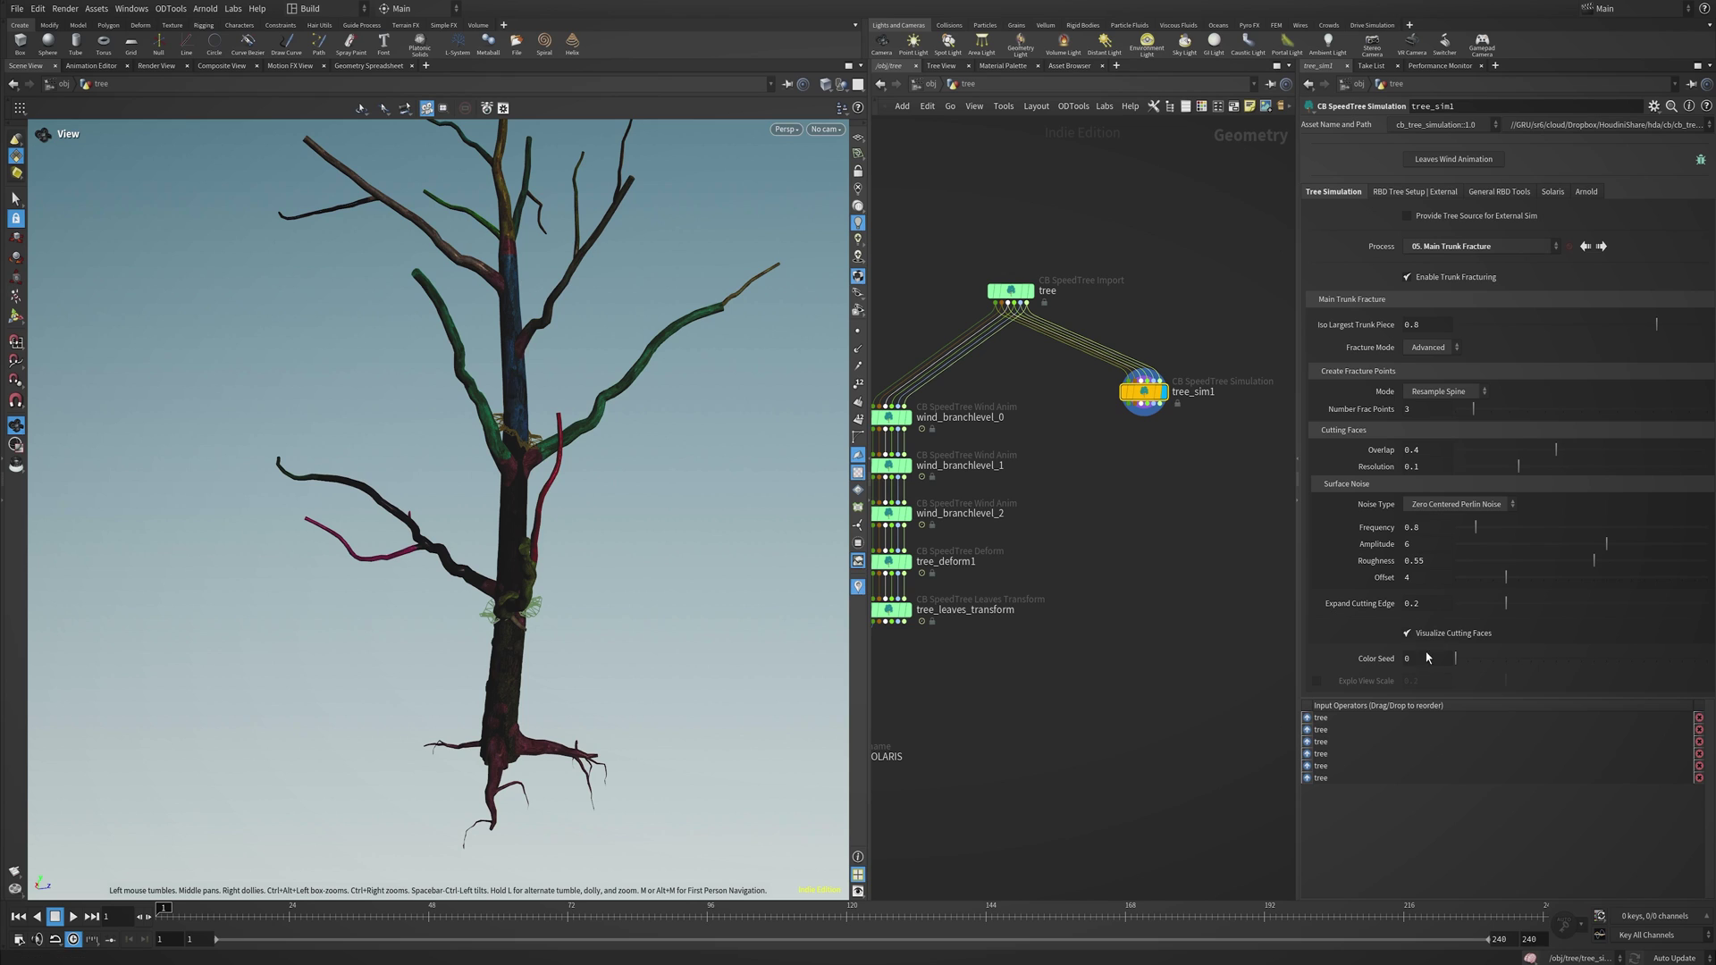
{"action": "left_click", "coordinate": [1316, 680]}
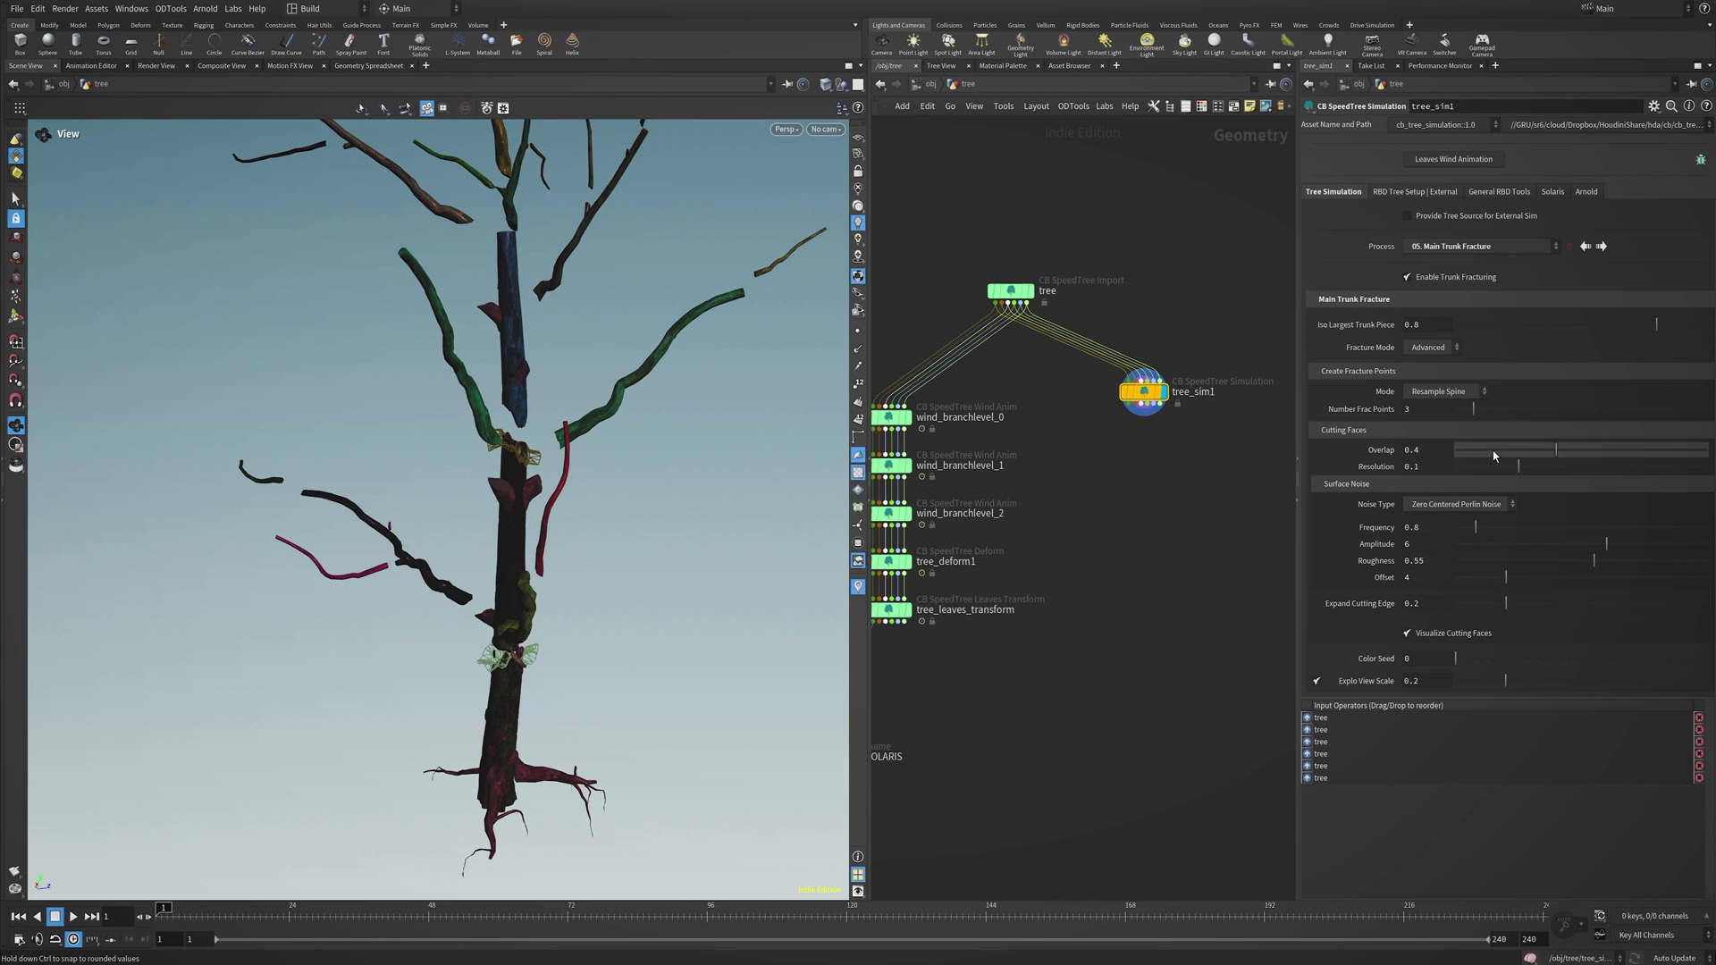
{"action": "mouse_move", "coordinate": [1490, 410]}
{"action": "left_mouse_down"}
{"action": "mouse_move", "coordinate": [1591, 403]}
{"action": "mouse_move", "coordinate": [1467, 399]}
{"action": "left_mouse_up"}
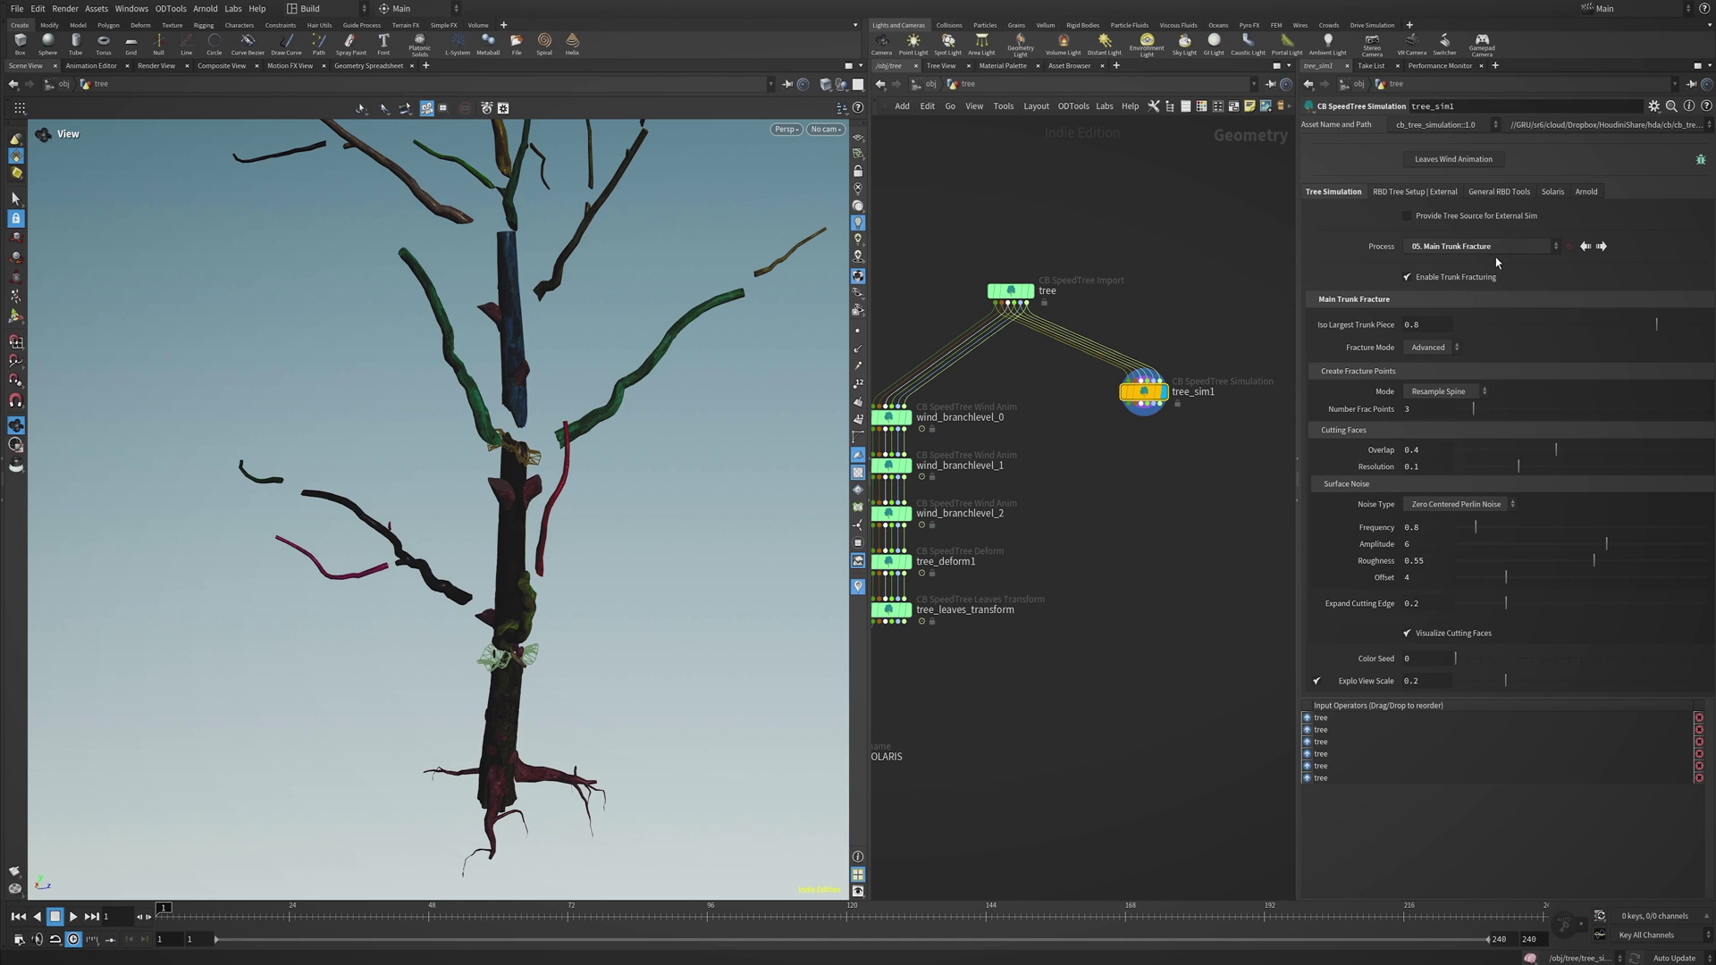
{"action": "left_click", "coordinate": [1318, 682]}
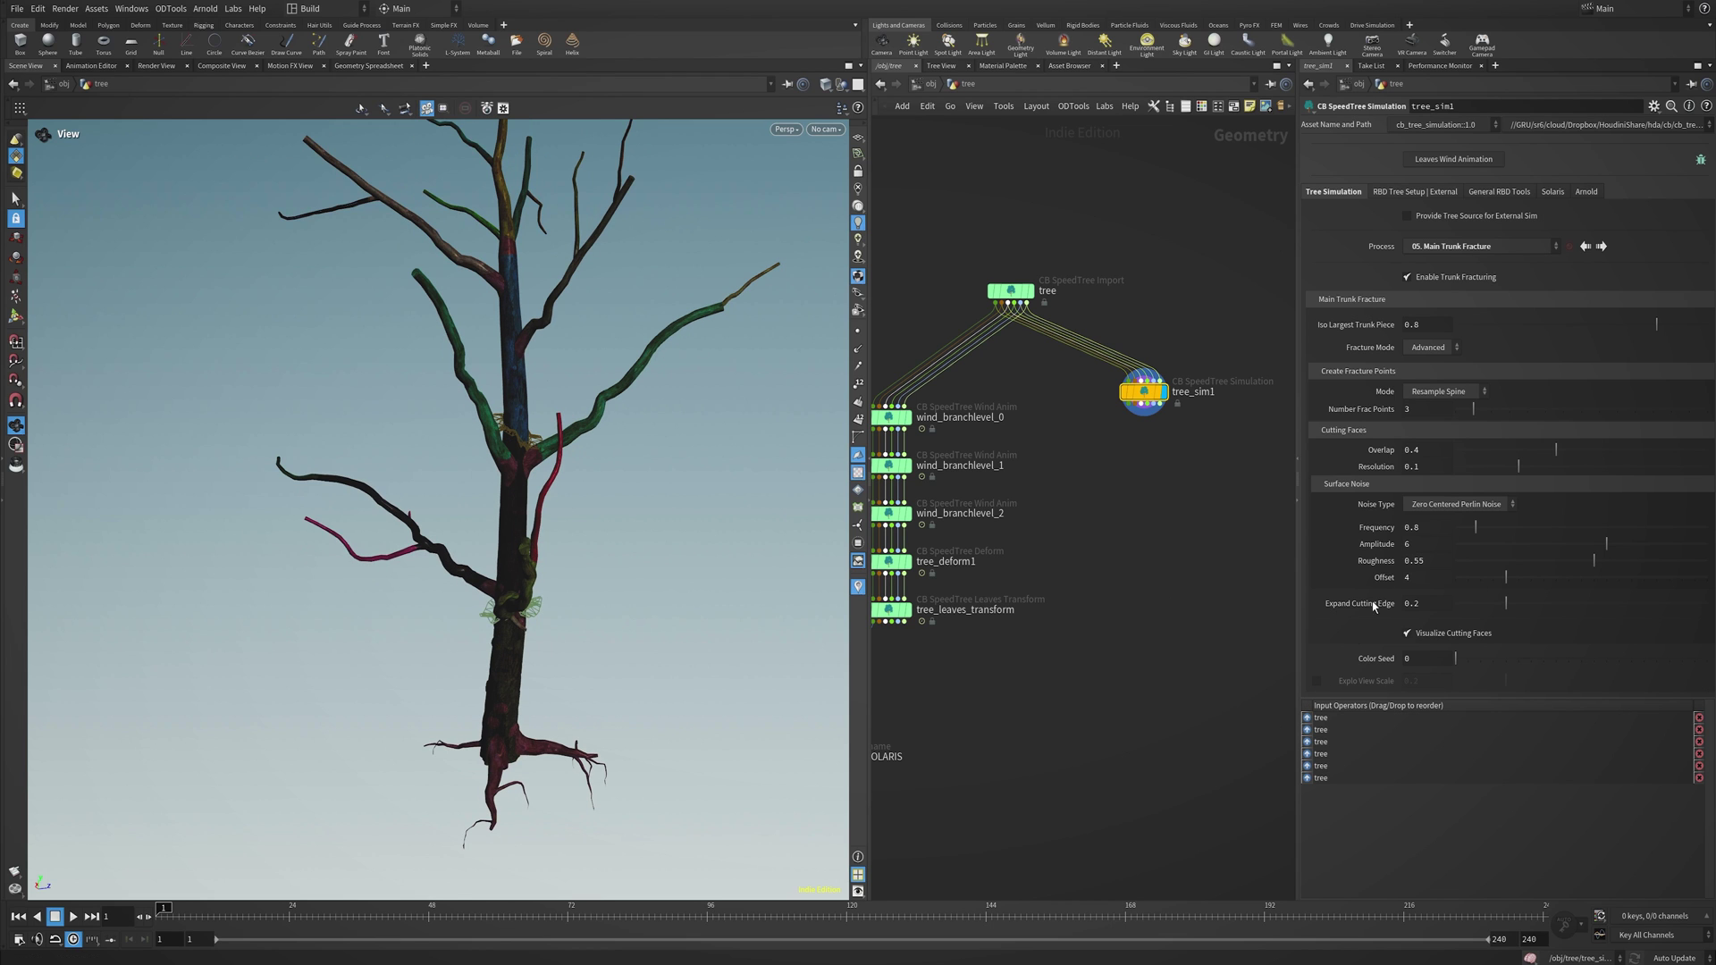
Advance to the 09. Tree Constraints process and review the ground attachment's constraint, break and glue conversion settings.
{"action": "left_click", "coordinate": [1601, 246]}
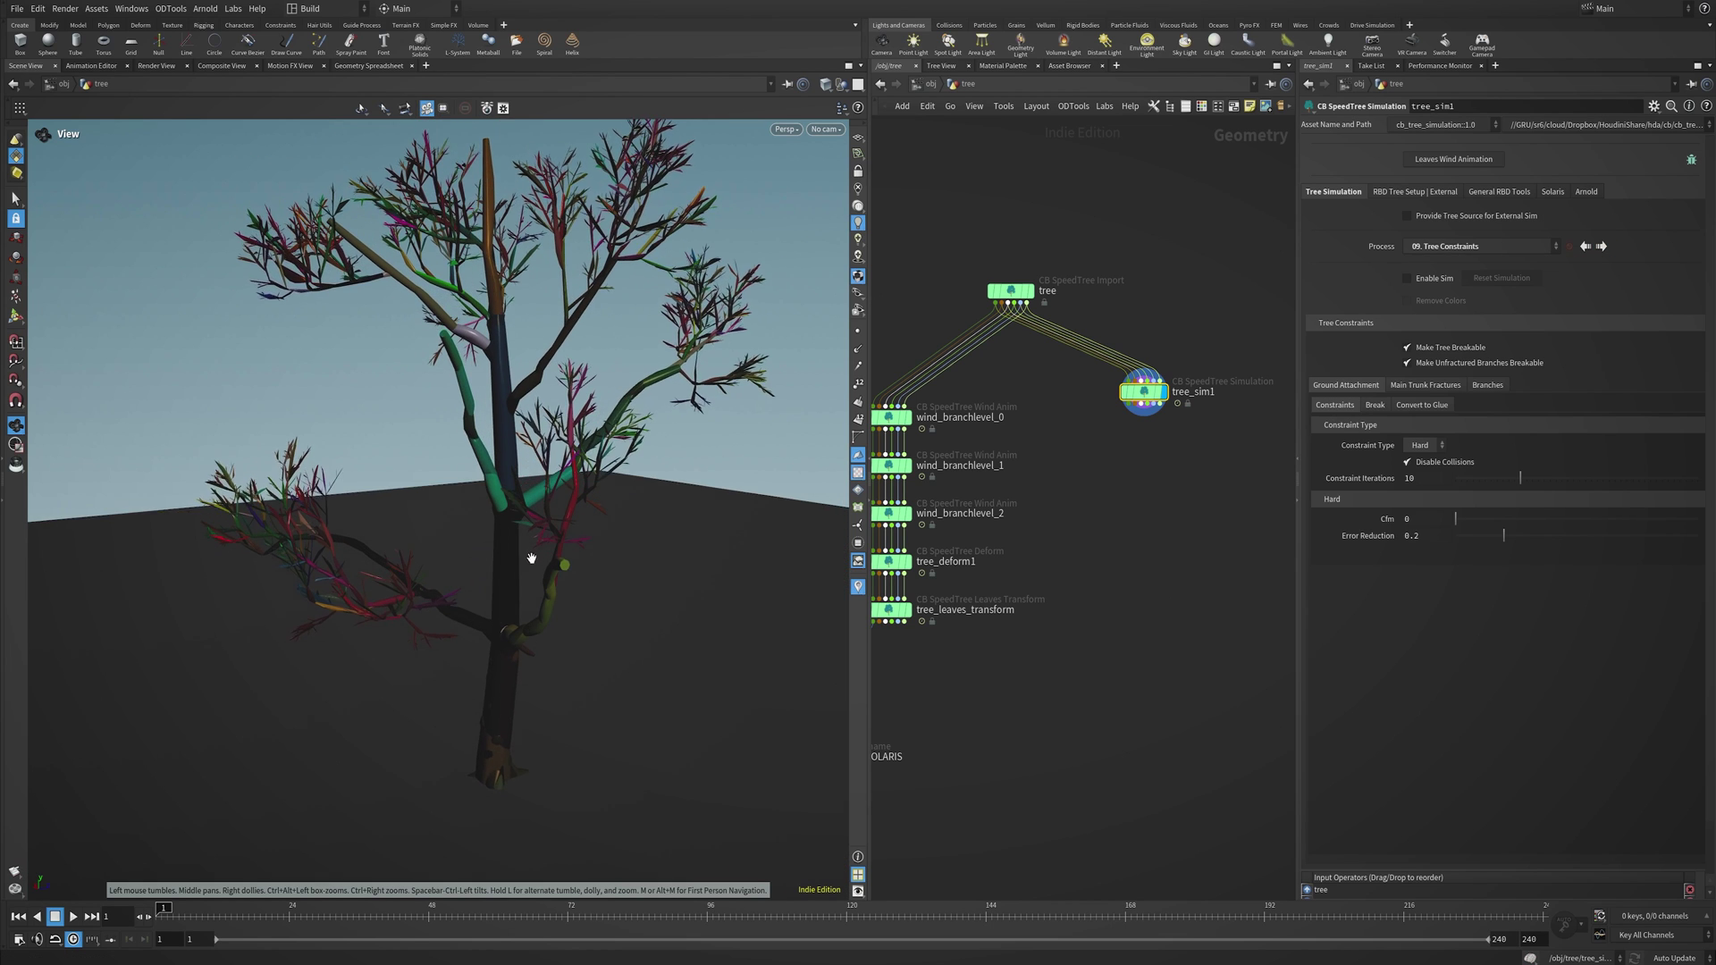
{"action": "mouse_move", "coordinate": [545, 585]}
{"action": "left_mouse_down"}
{"action": "mouse_move", "coordinate": [559, 601]}
{"action": "mouse_move", "coordinate": [541, 587]}
{"action": "left_mouse_up"}
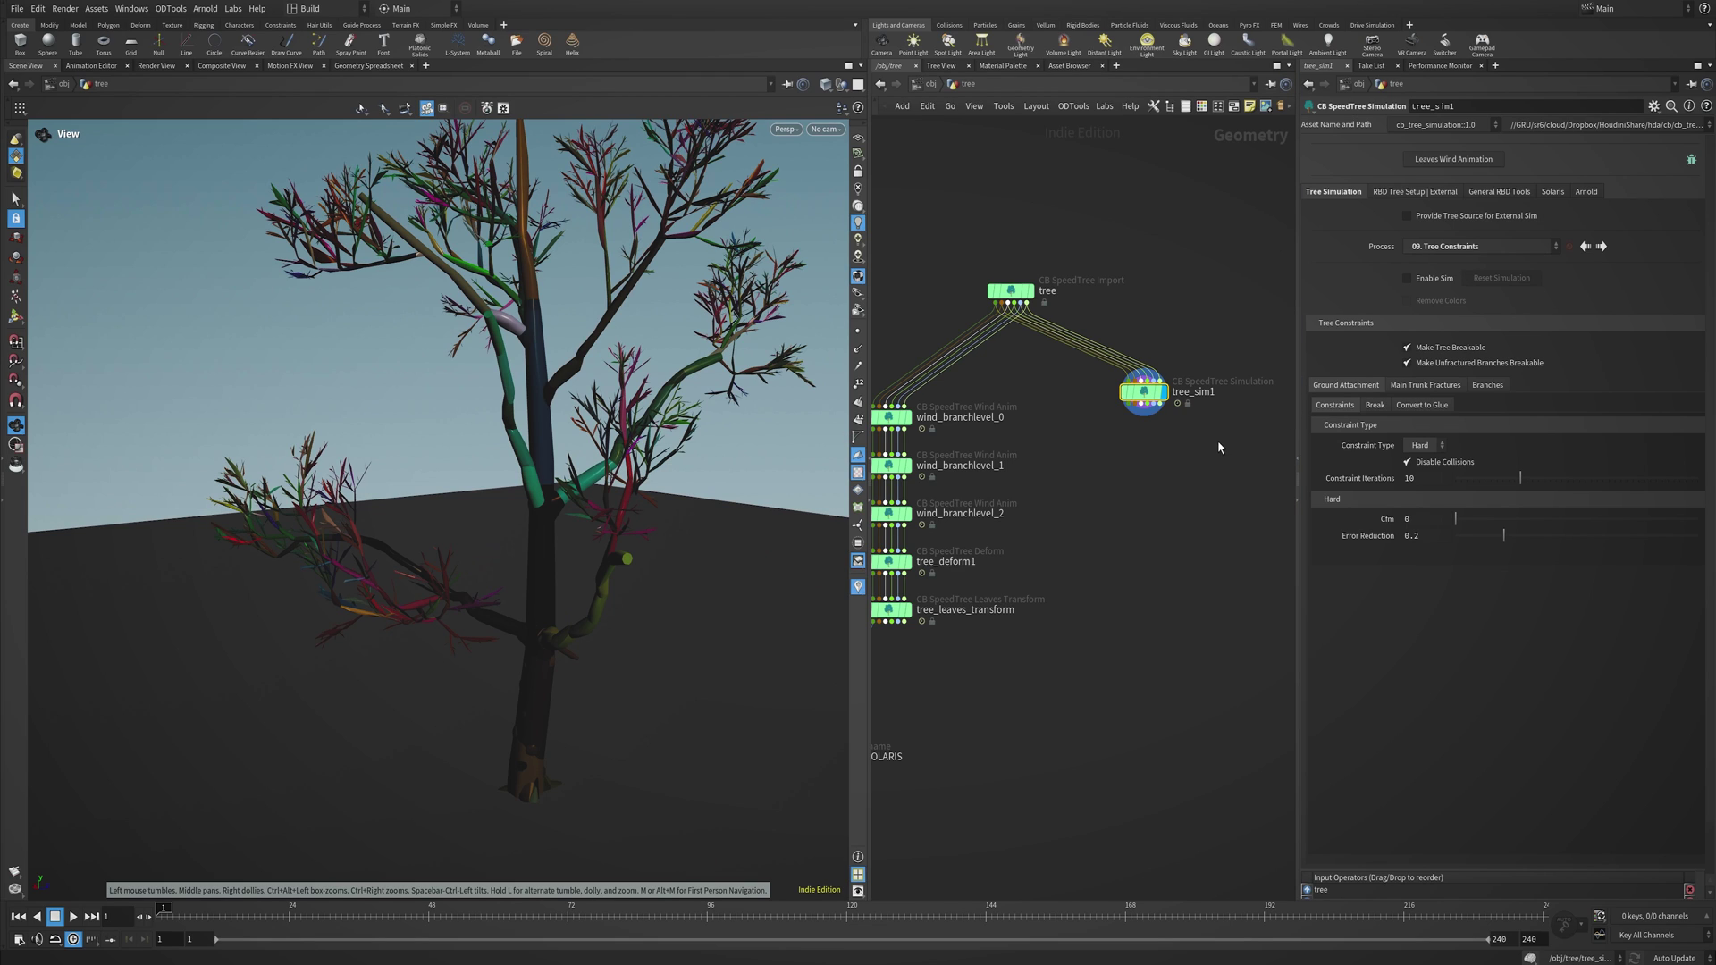
{"action": "left_click", "coordinate": [1388, 410]}
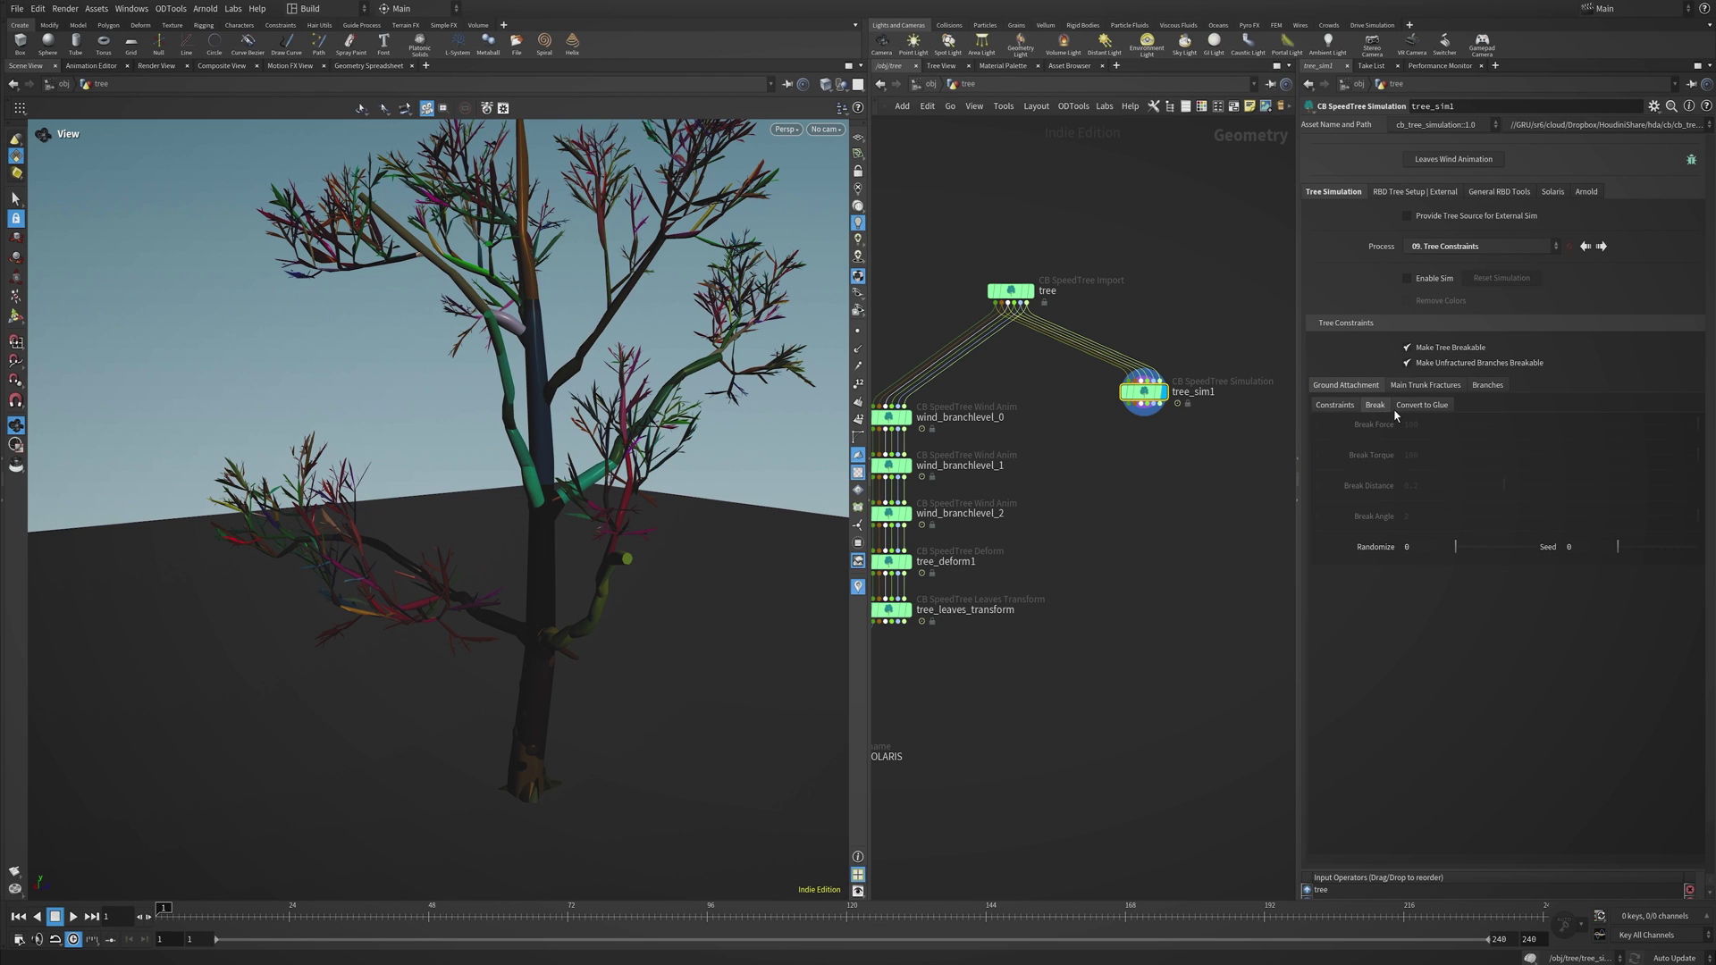
{"action": "left_click", "coordinate": [1414, 405]}
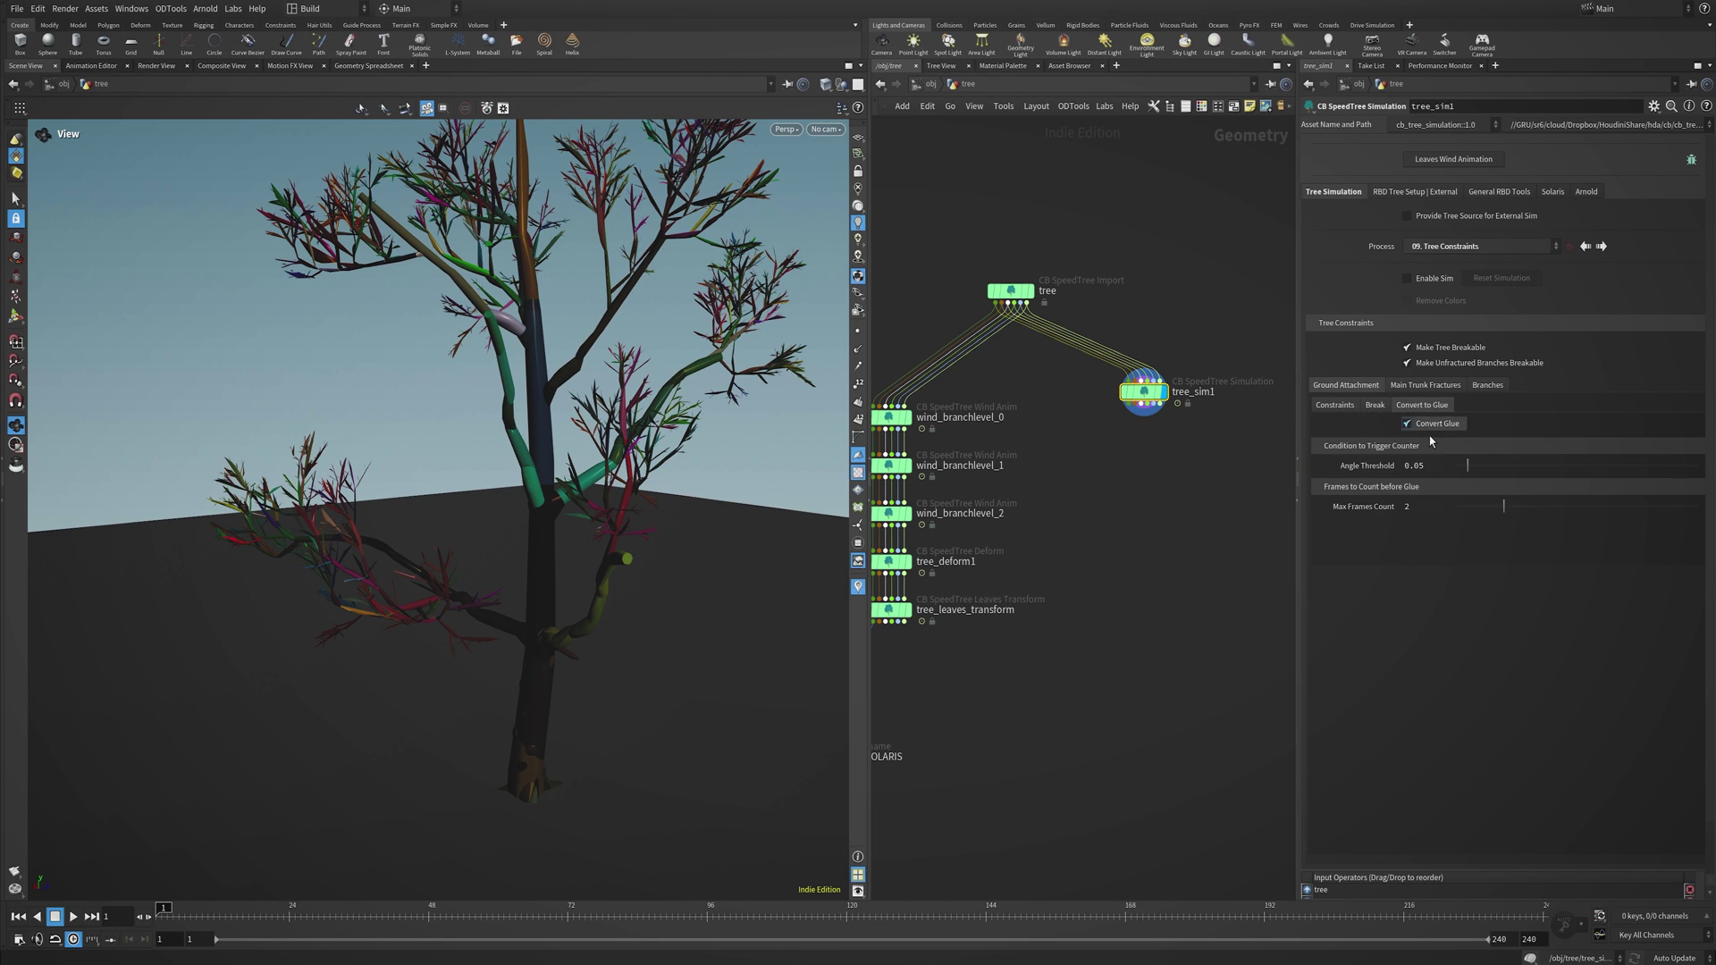
{"action": "left_click", "coordinate": [1357, 410]}
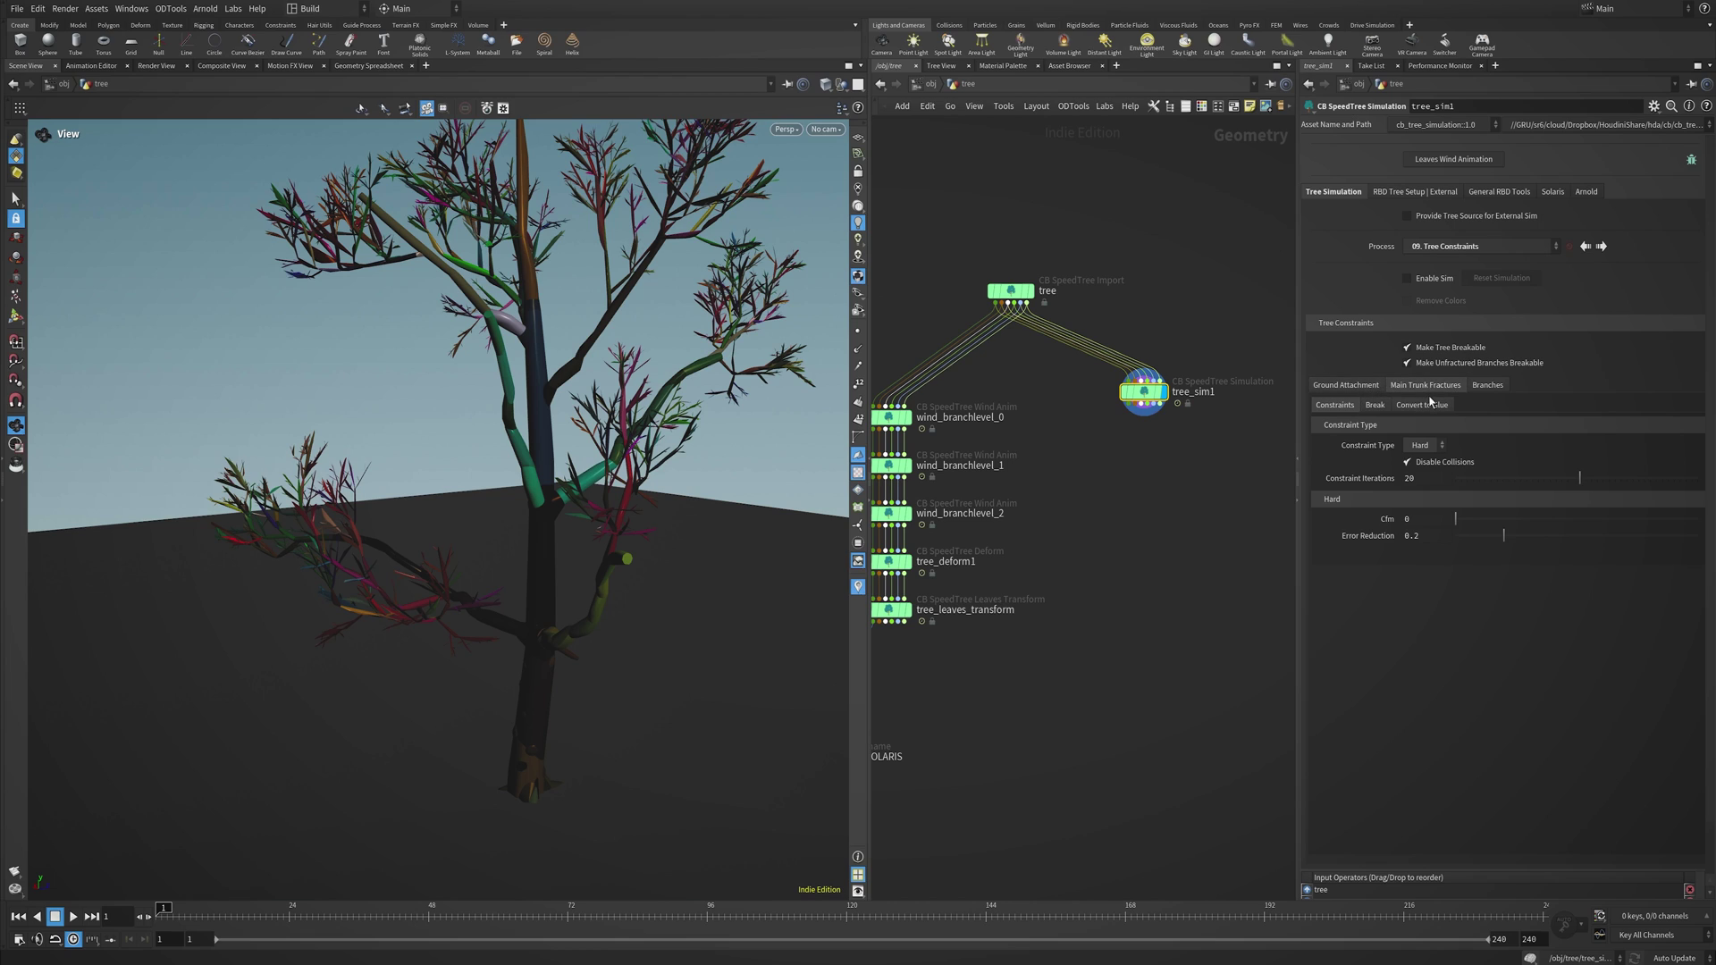
Turn on Convert Glue for the main trunk fractures, and play the simulation before rewinding it to frame 1.
{"action": "left_click", "coordinate": [1381, 408]}
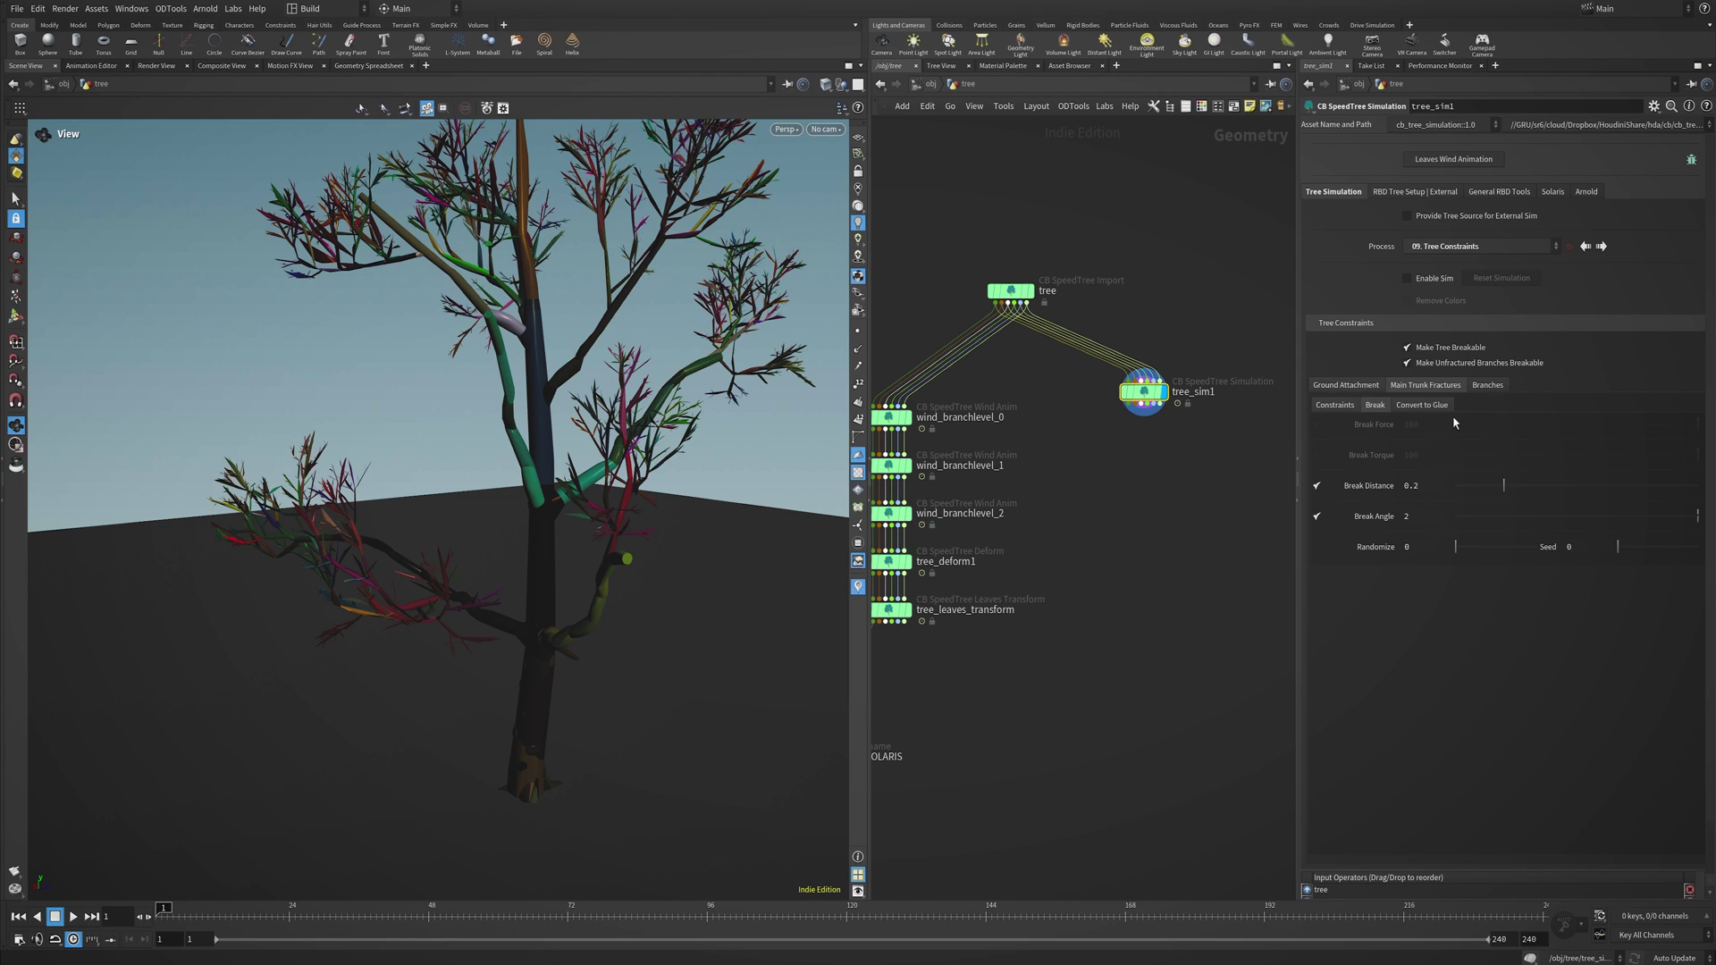
{"action": "left_click", "coordinate": [1429, 407]}
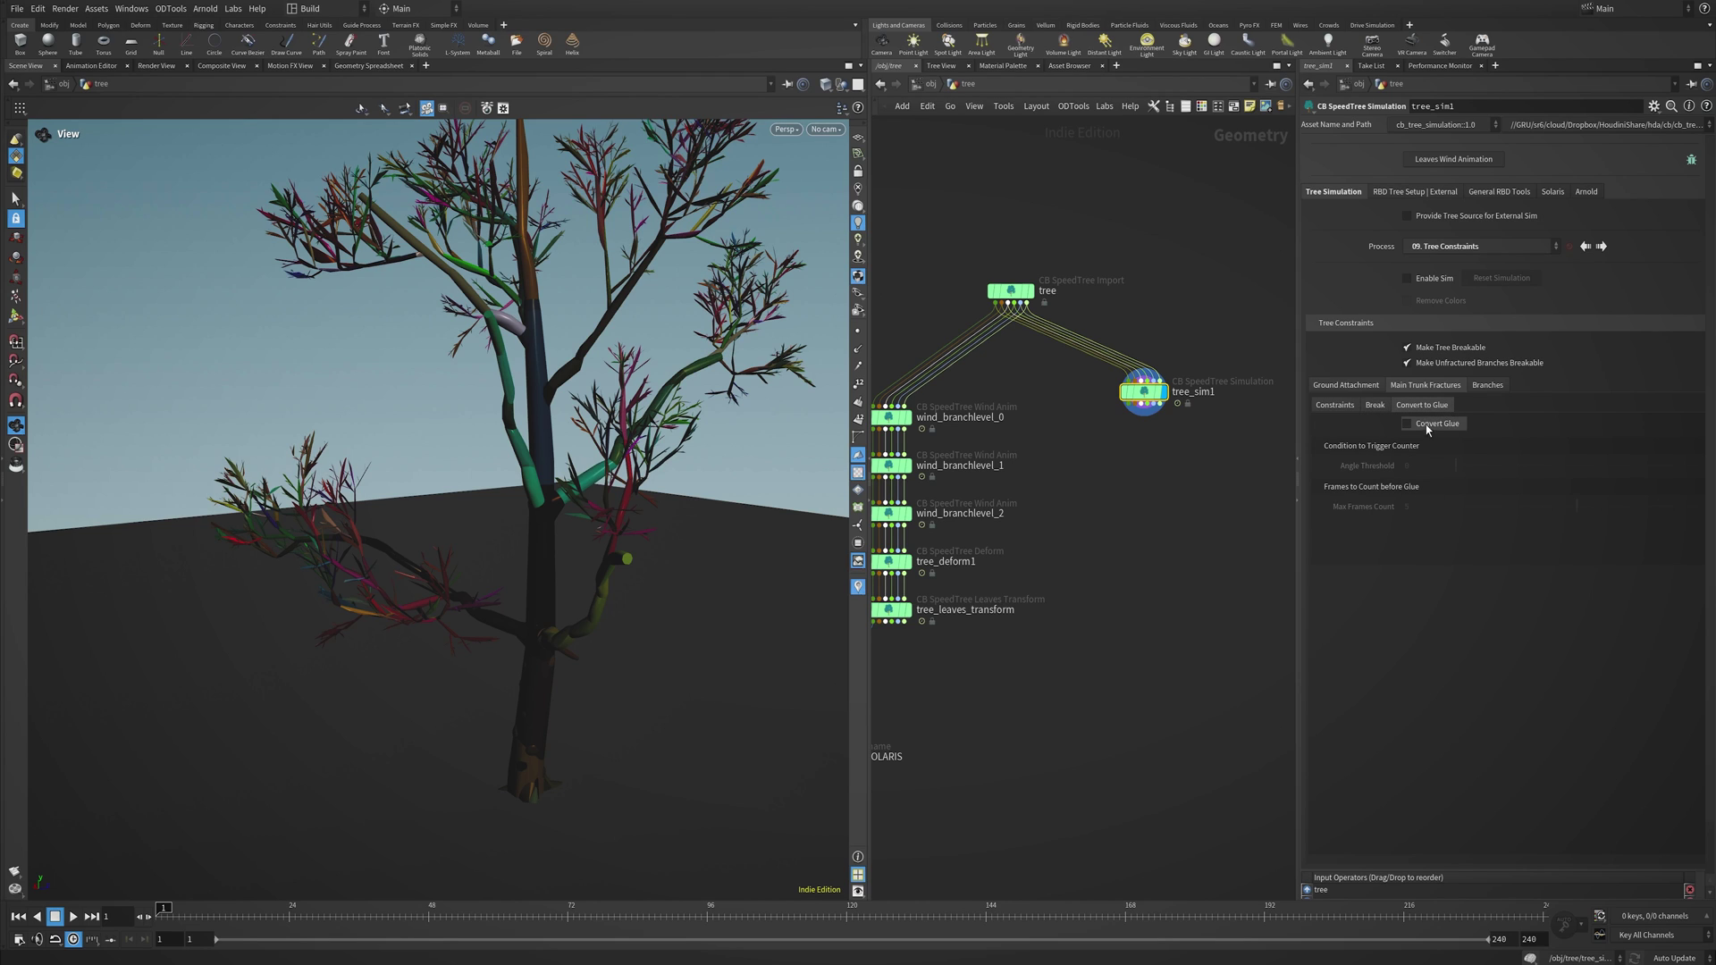
{"action": "left_click", "coordinate": [1427, 427]}
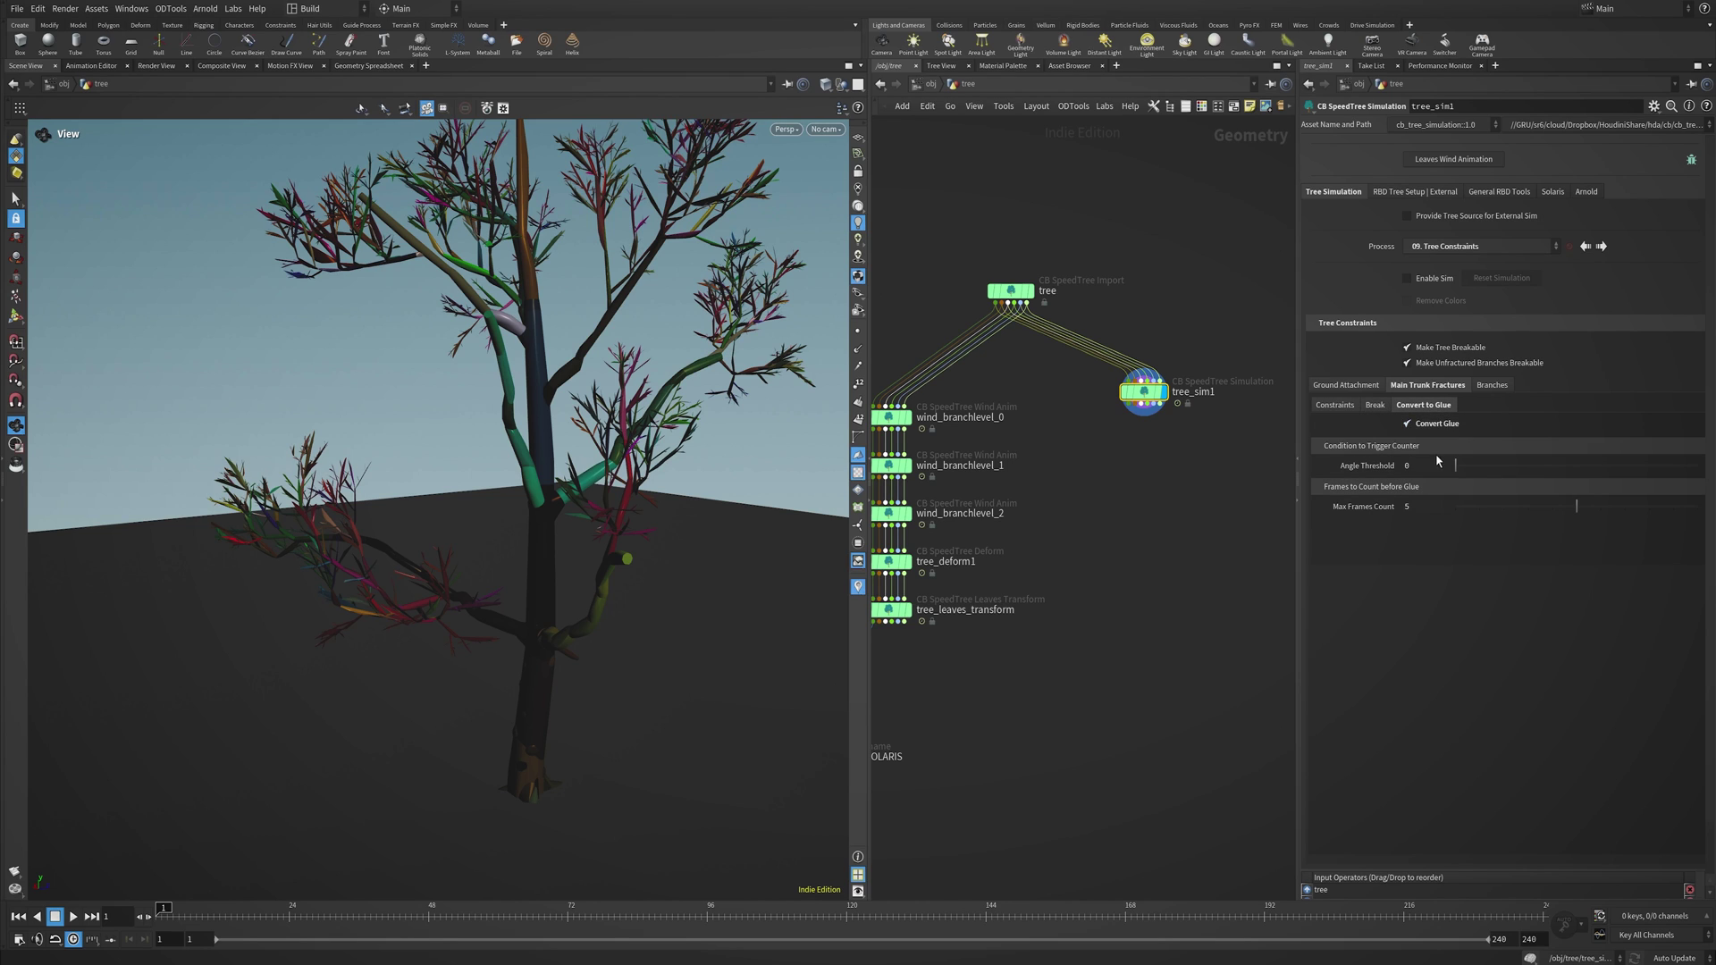
{"action": "left_click", "coordinate": [73, 916]}
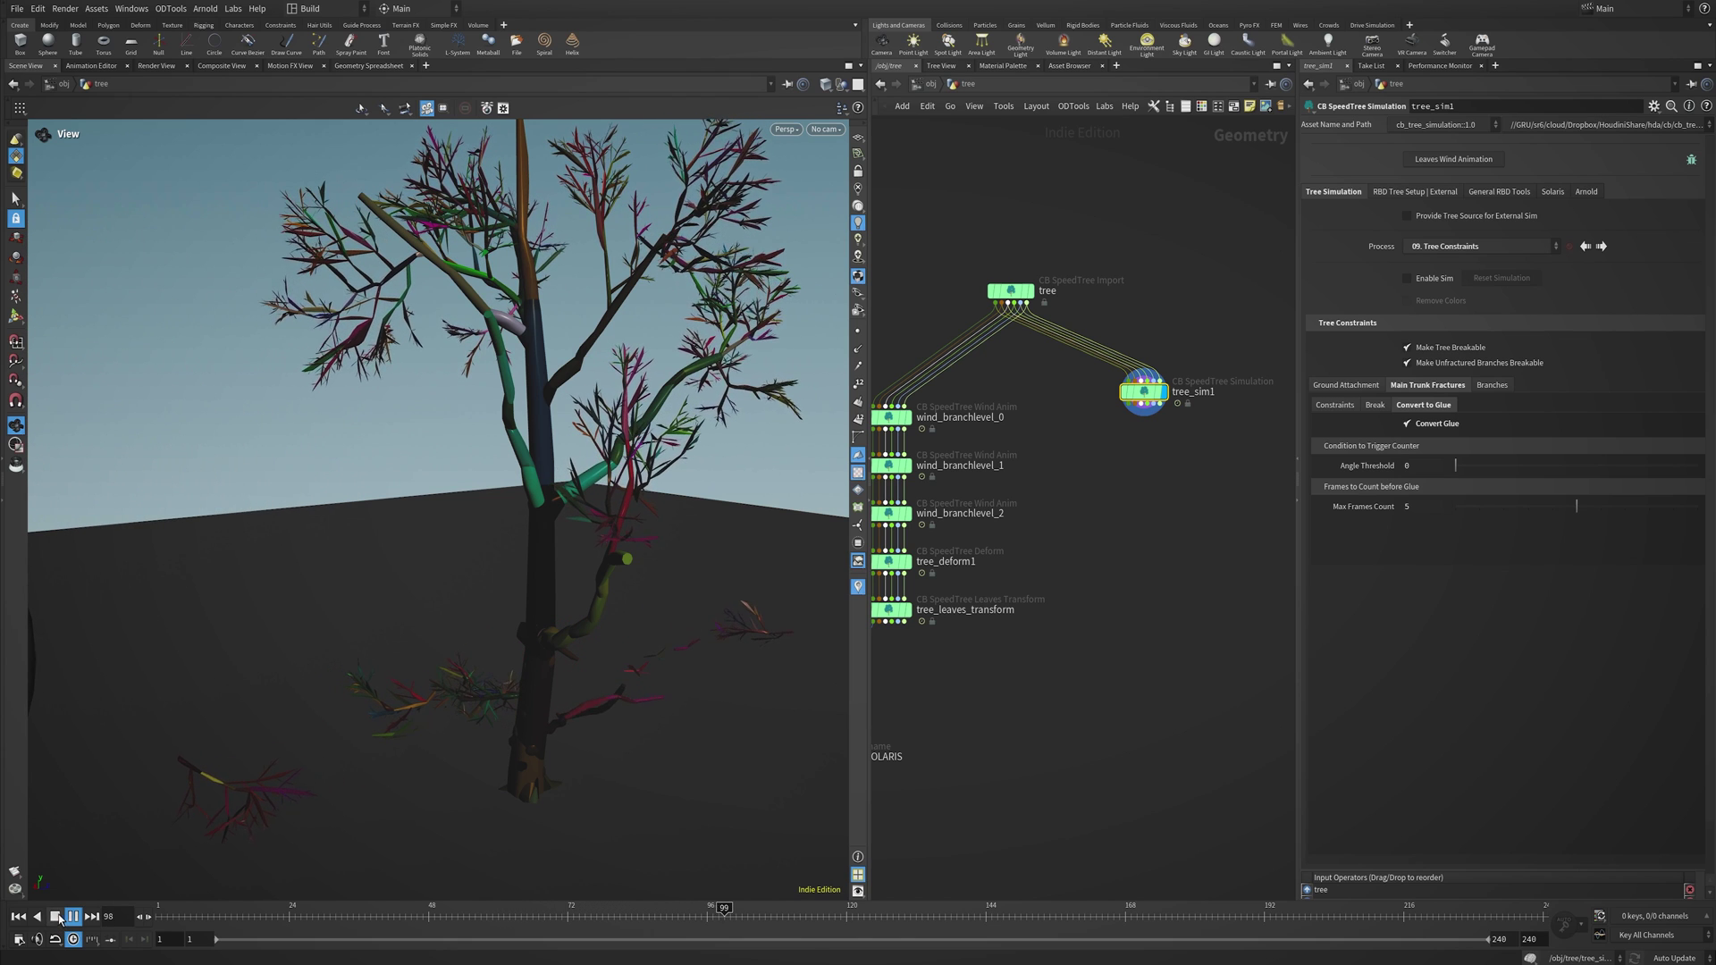
{"action": "left_click", "coordinate": [54, 915]}
{"action": "left_click", "coordinate": [18, 916]}
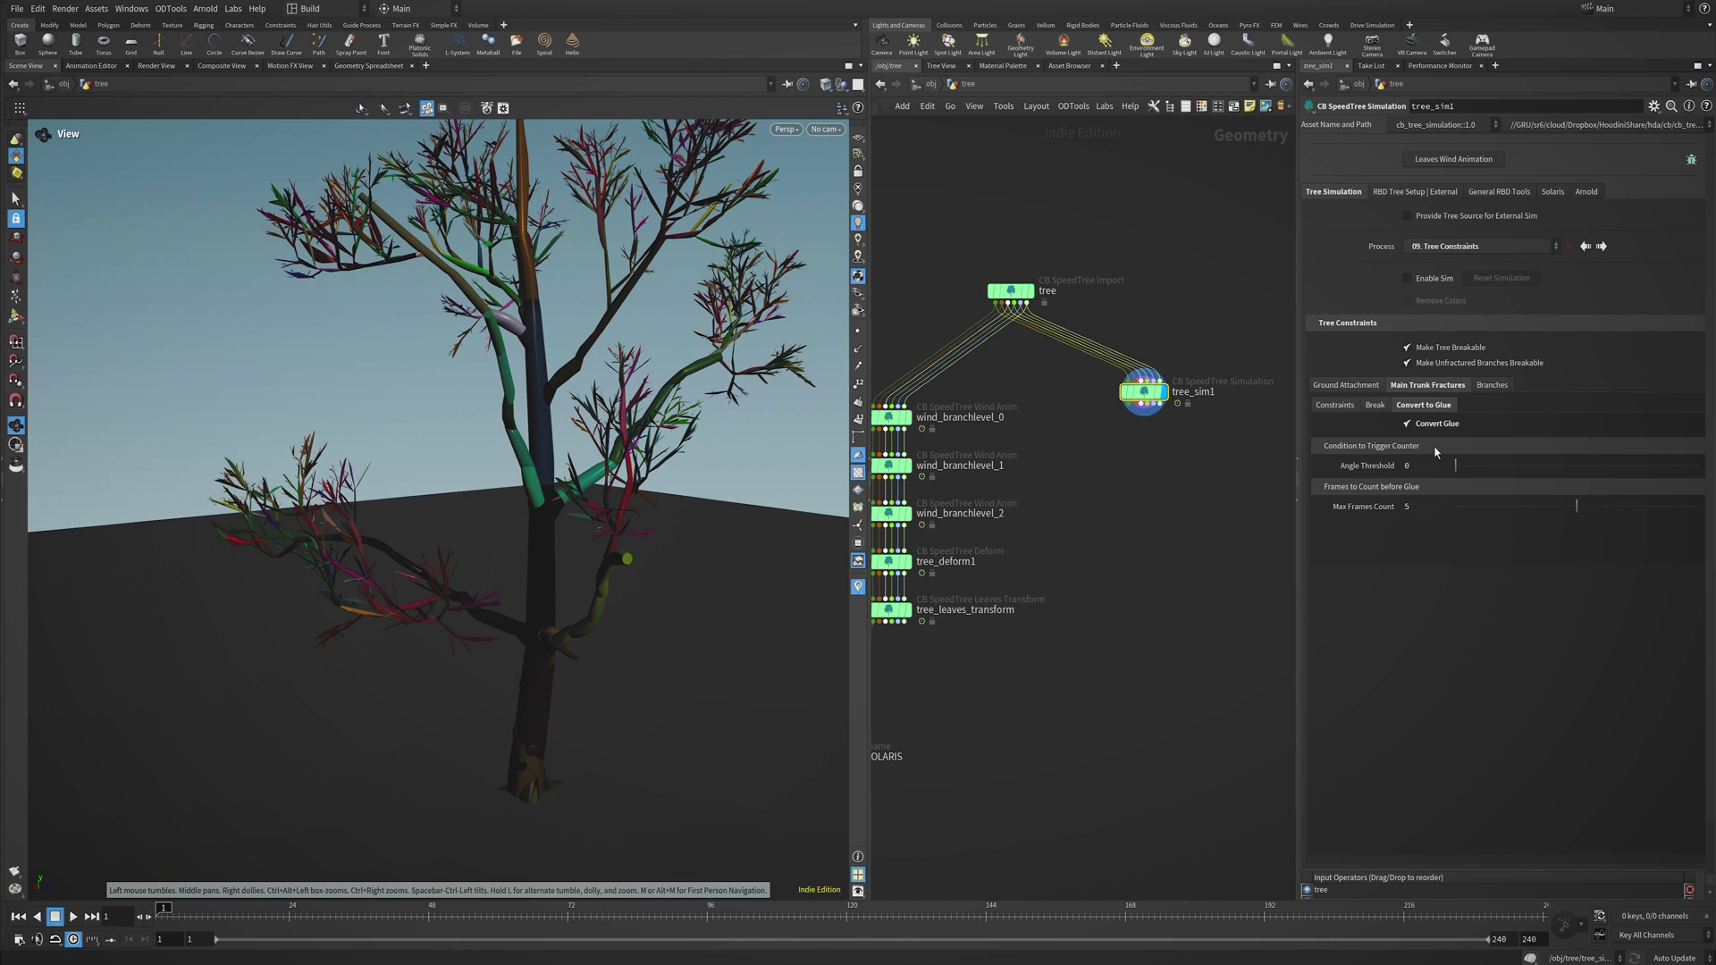
Set the main trunk fractures' break distance to 0.055 and play the simulation.
{"action": "left_click", "coordinate": [1353, 407]}
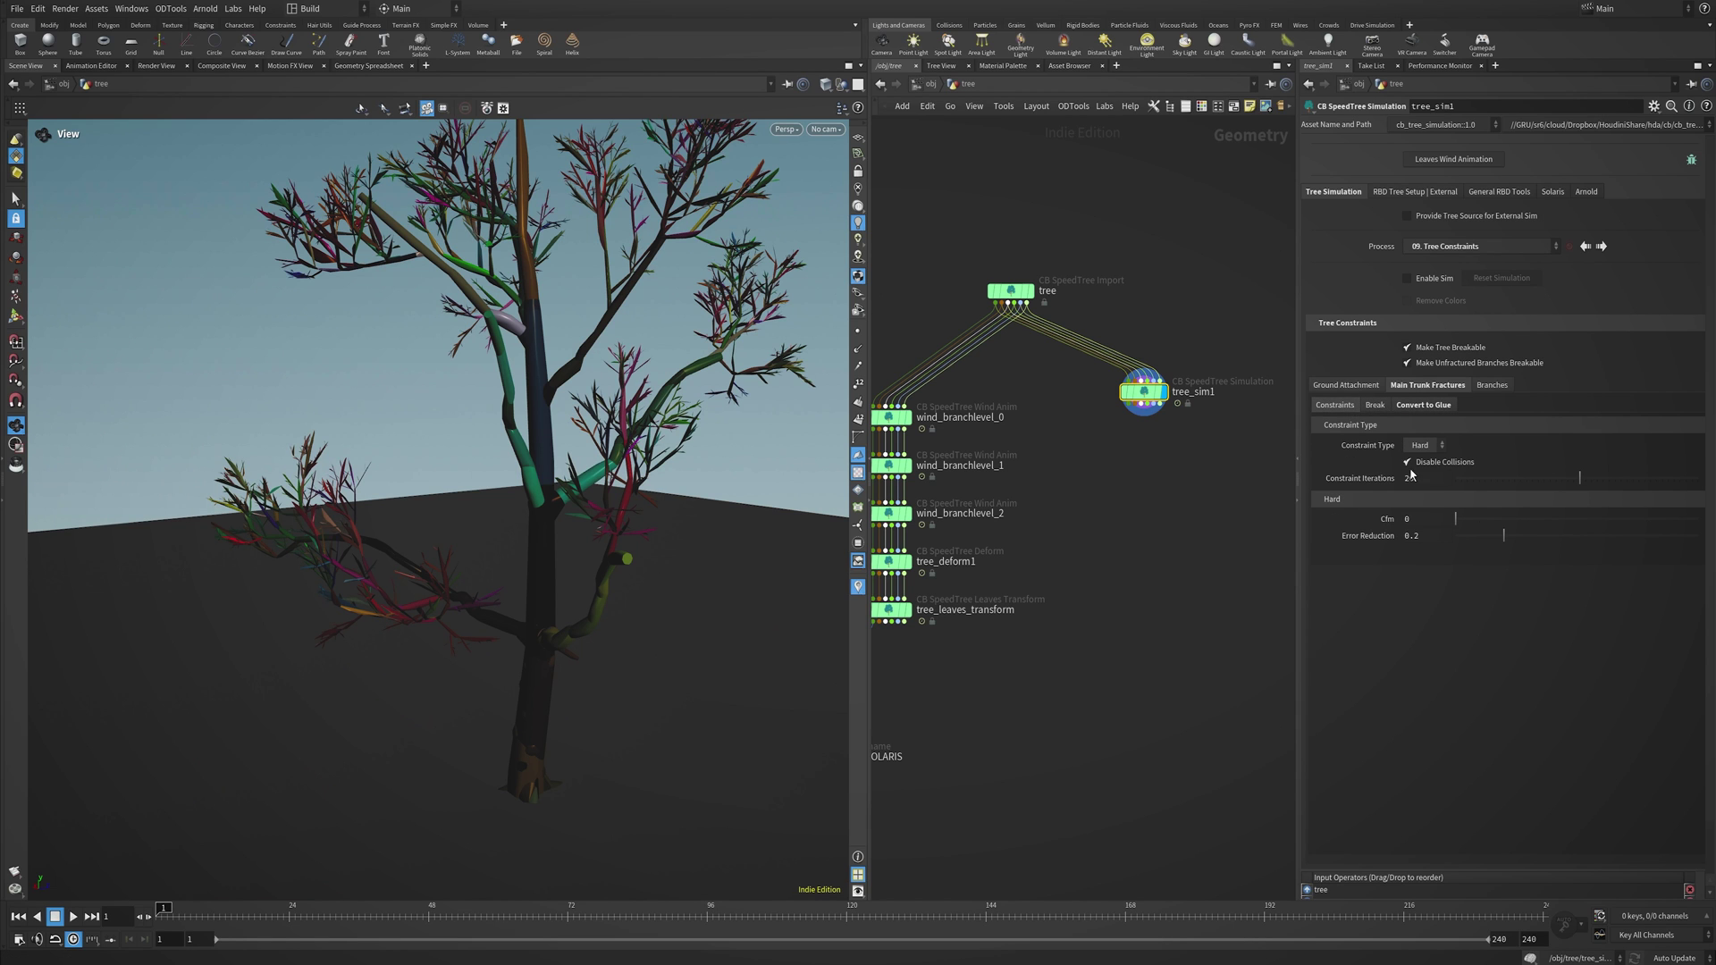
{"action": "left_click", "coordinate": [1376, 405]}
{"action": "left_click", "coordinate": [74, 916]}
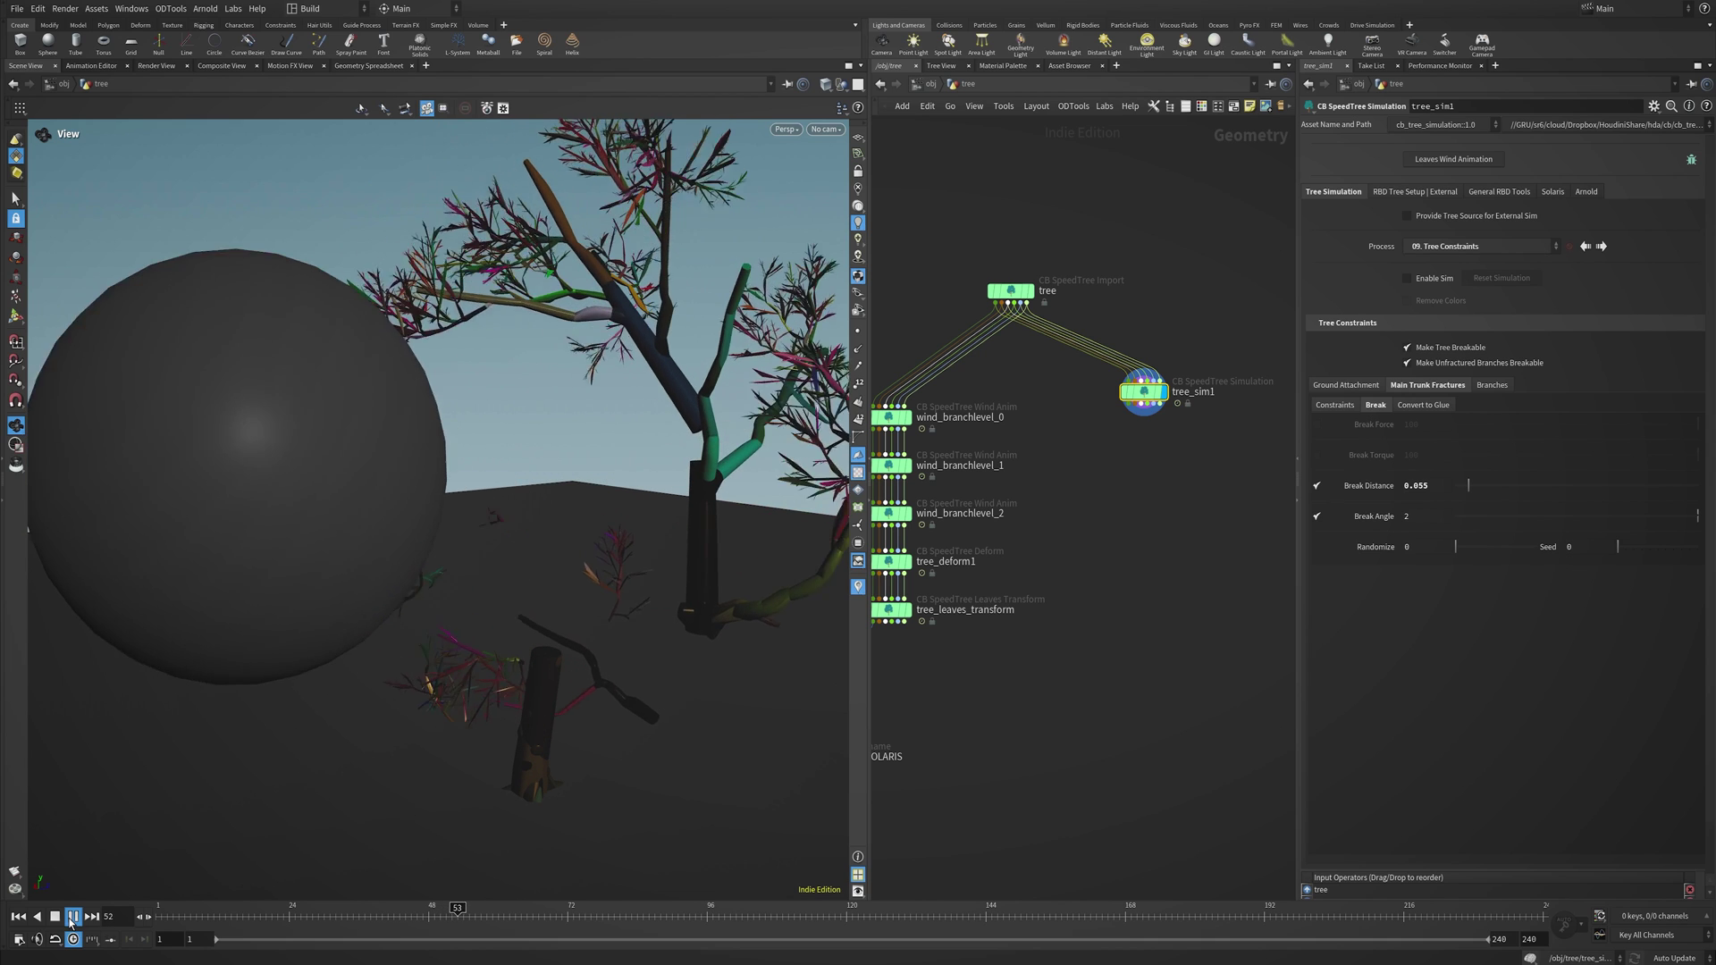
Set the main trunk fractures' break distance to 0.359, play the simulation and return to frame 1.
{"action": "left_click", "coordinate": [73, 918]}
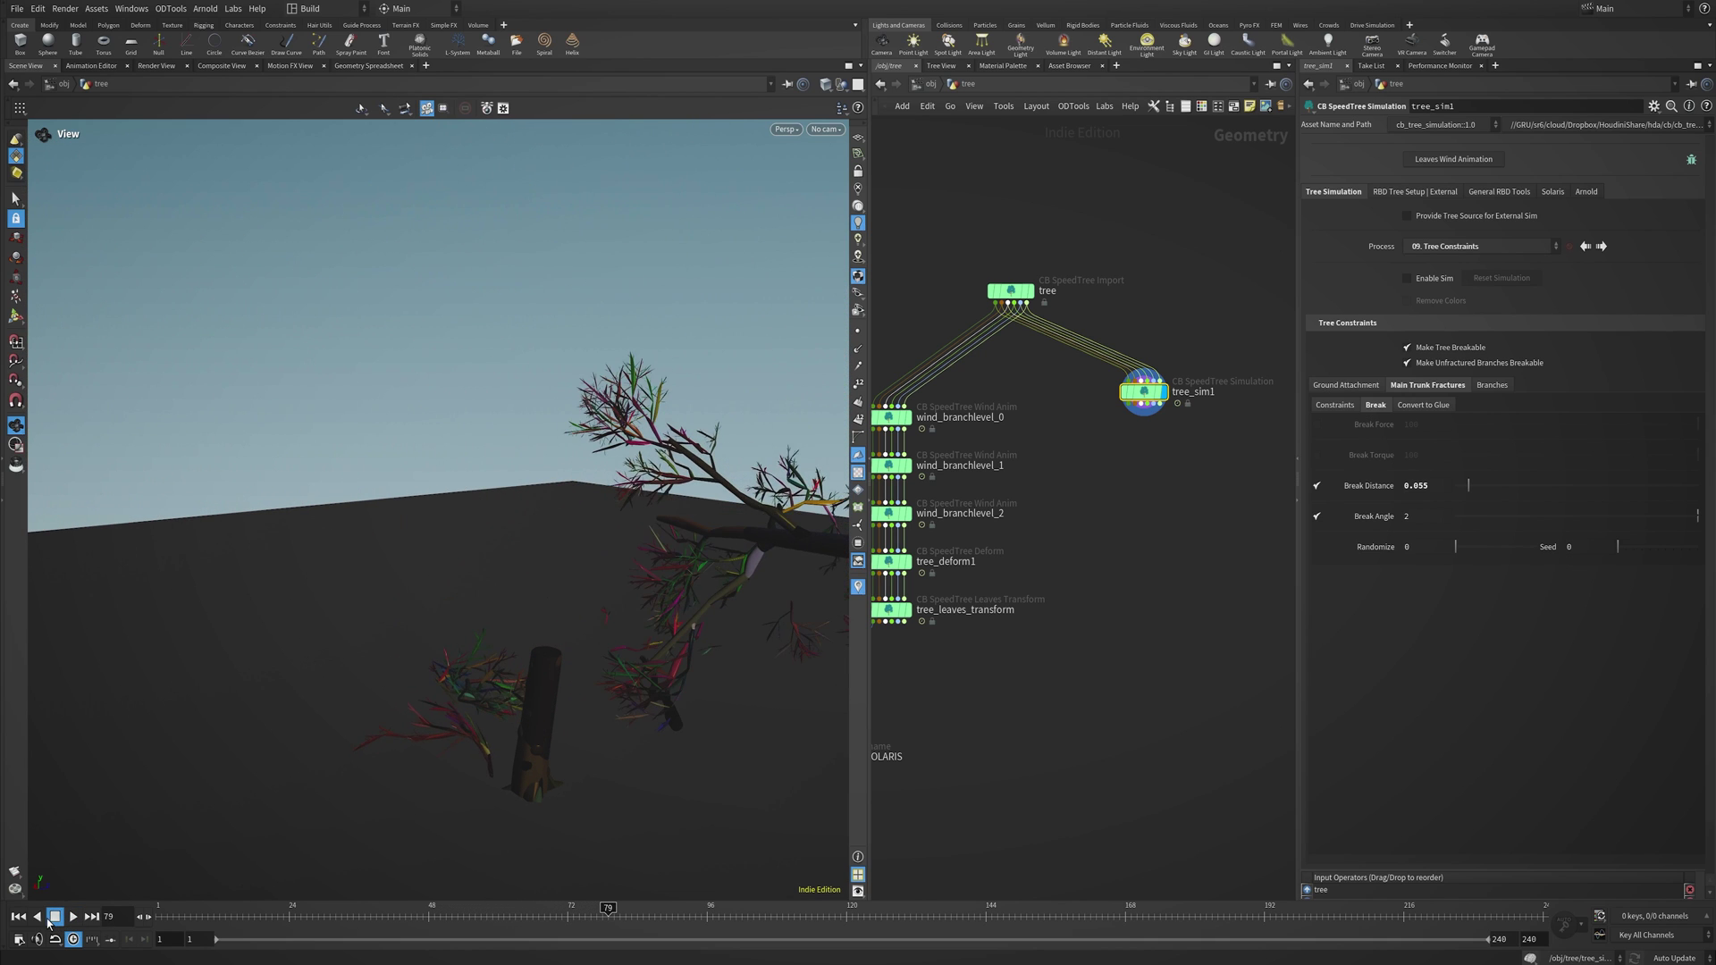
{"action": "left_click", "coordinate": [19, 915]}
{"action": "left_click_drag", "start_coordinate": [1468, 485], "coordinate": [1541, 485]}
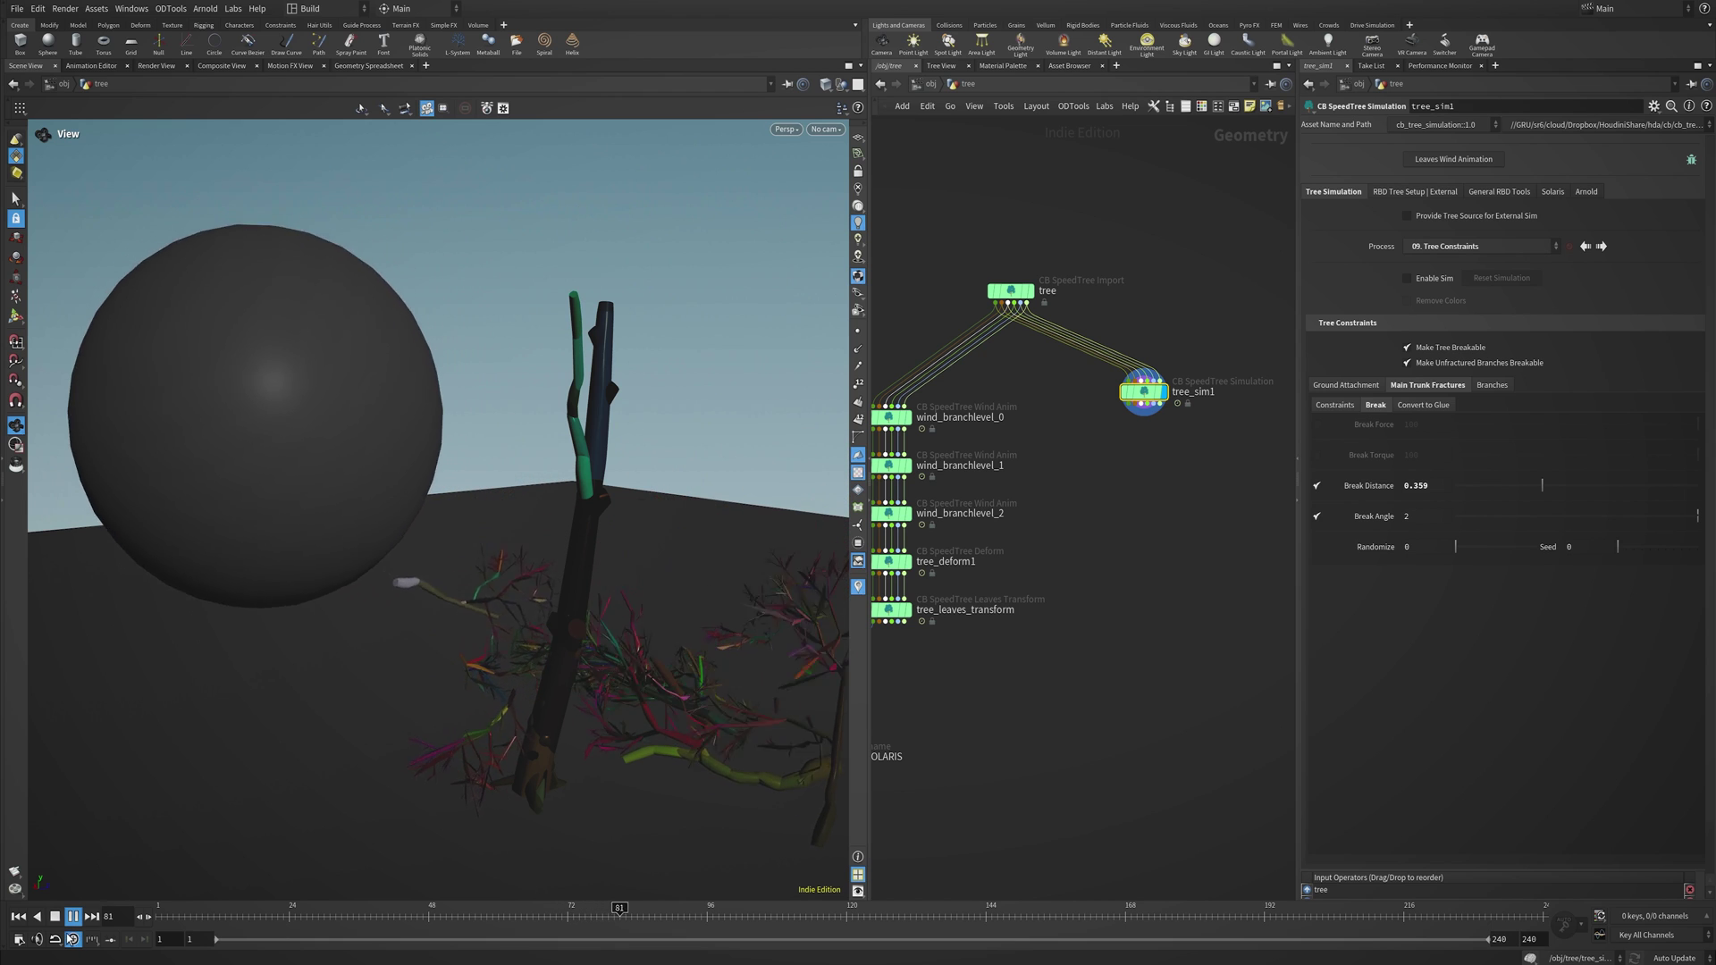
{"action": "left_click", "coordinate": [57, 918]}
{"action": "left_click_drag", "start_coordinate": [670, 630], "coordinate": [620, 637]}
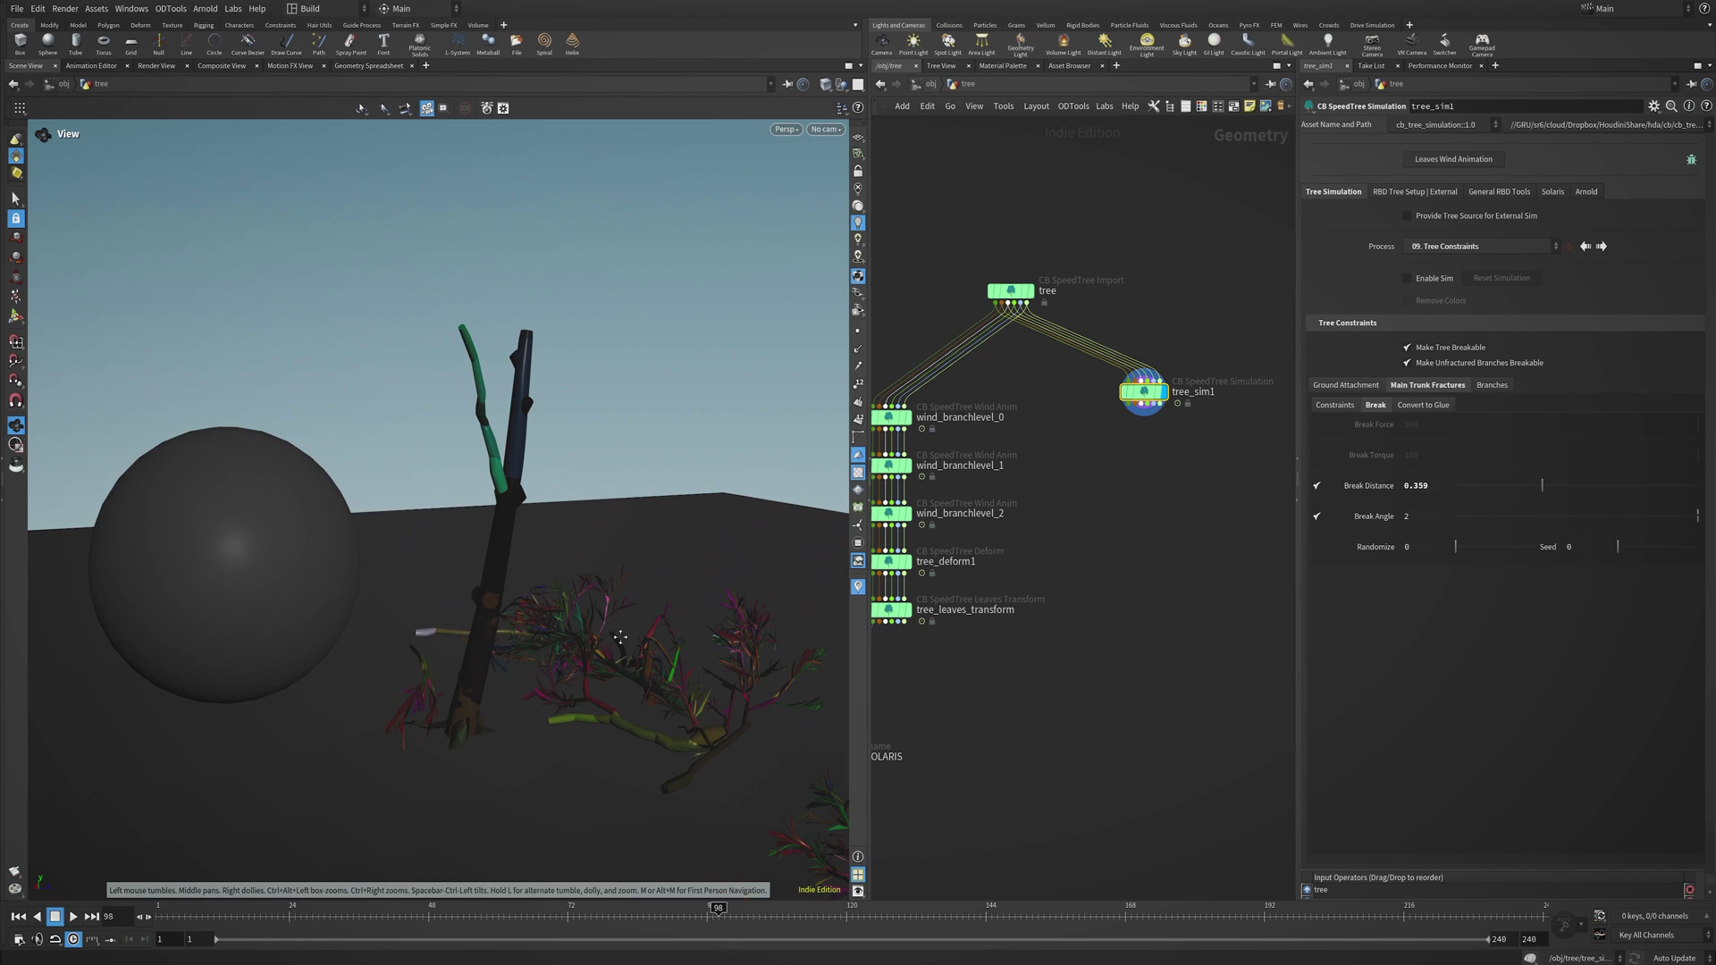
{"action": "left_click_drag", "start_coordinate": [695, 910], "coordinate": [437, 914]}
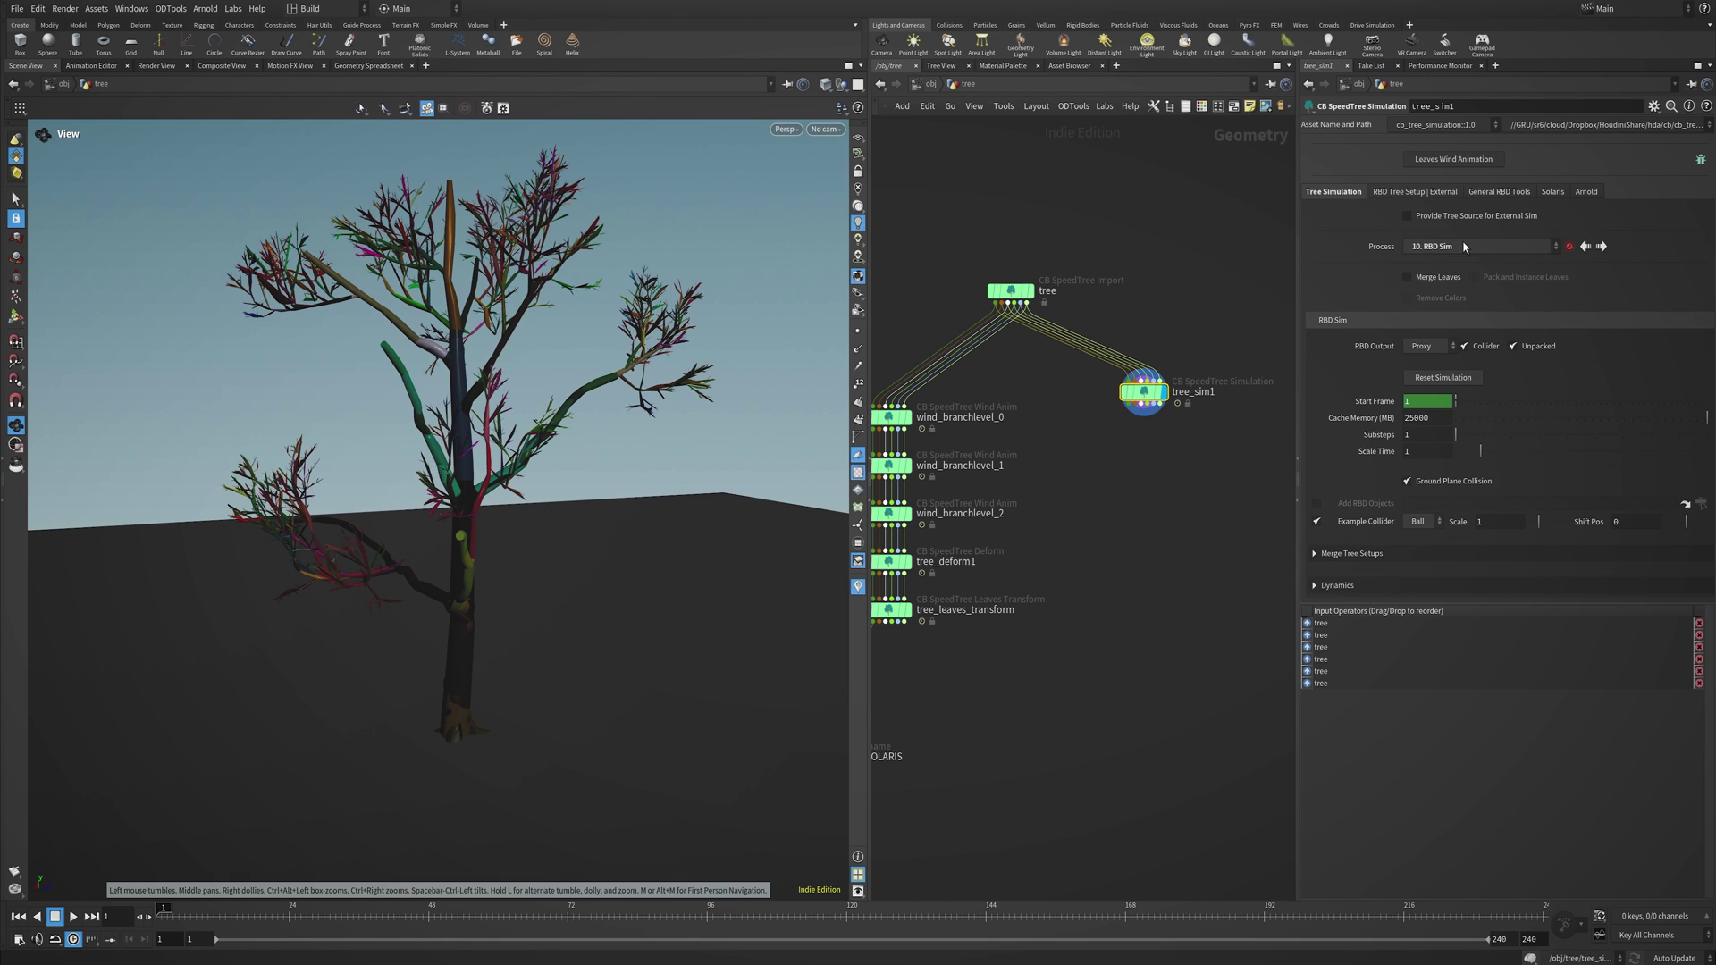
Go to the 13. Deformed Tree process, merge the leaves as packed instances, and play the simulation before rewinding it to frame 1.
{"action": "left_click", "coordinate": [1464, 248]}
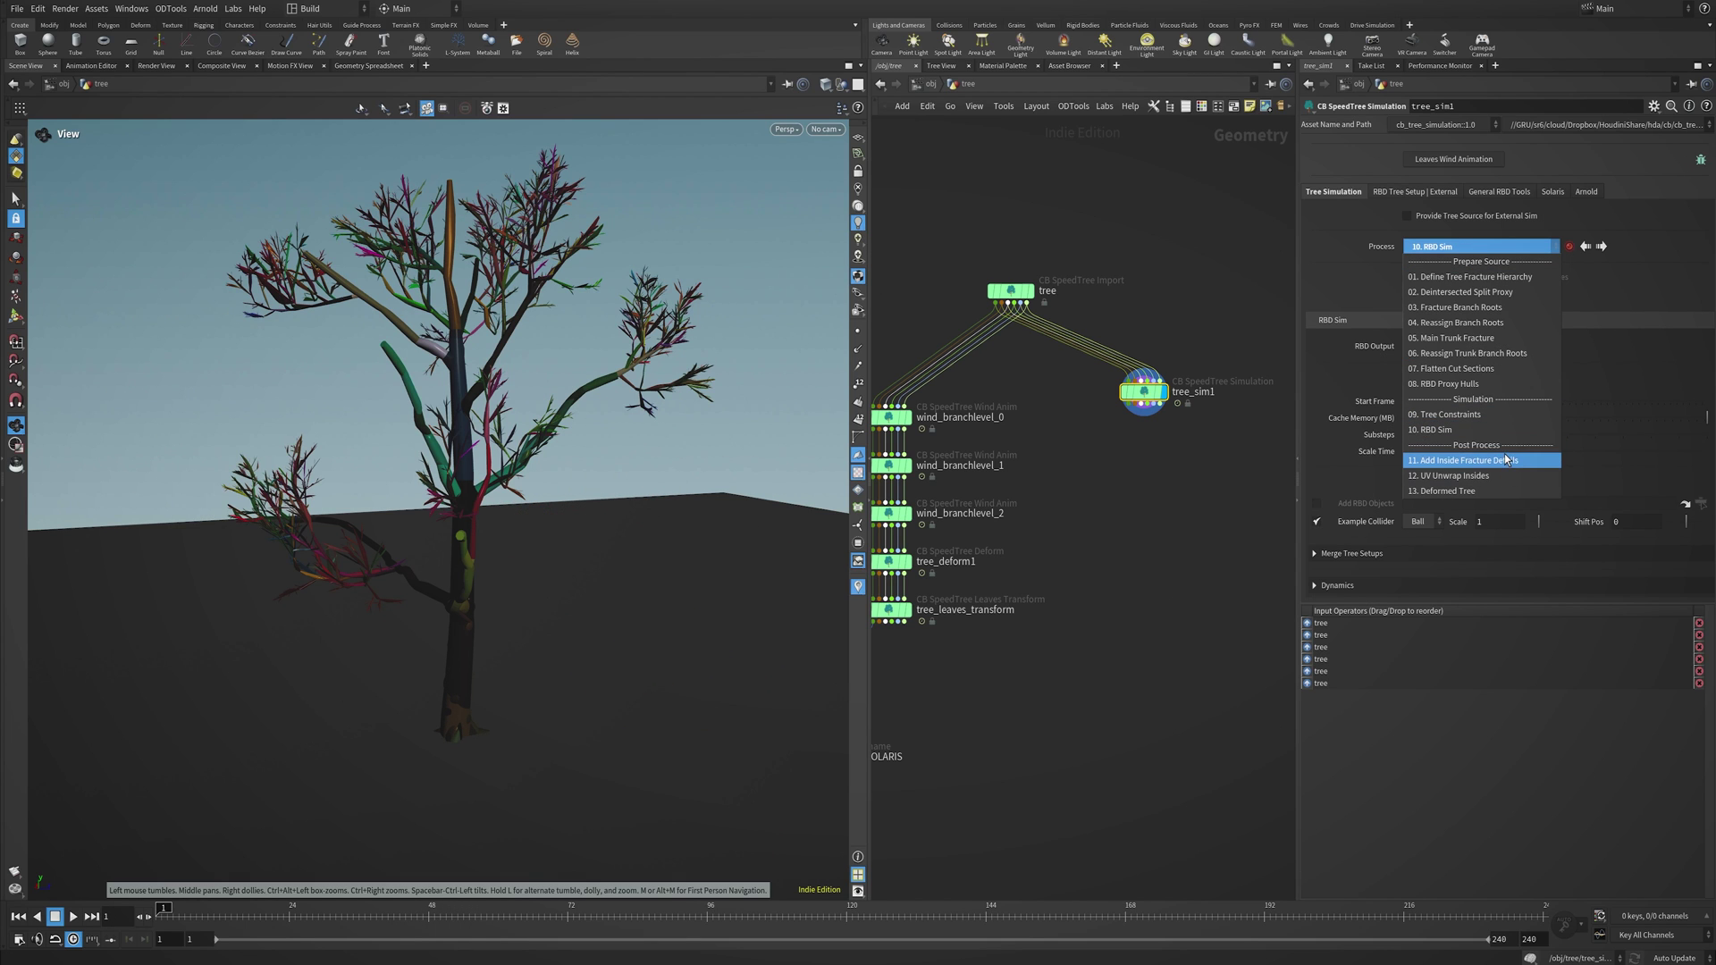
{"action": "left_click", "coordinate": [1501, 491]}
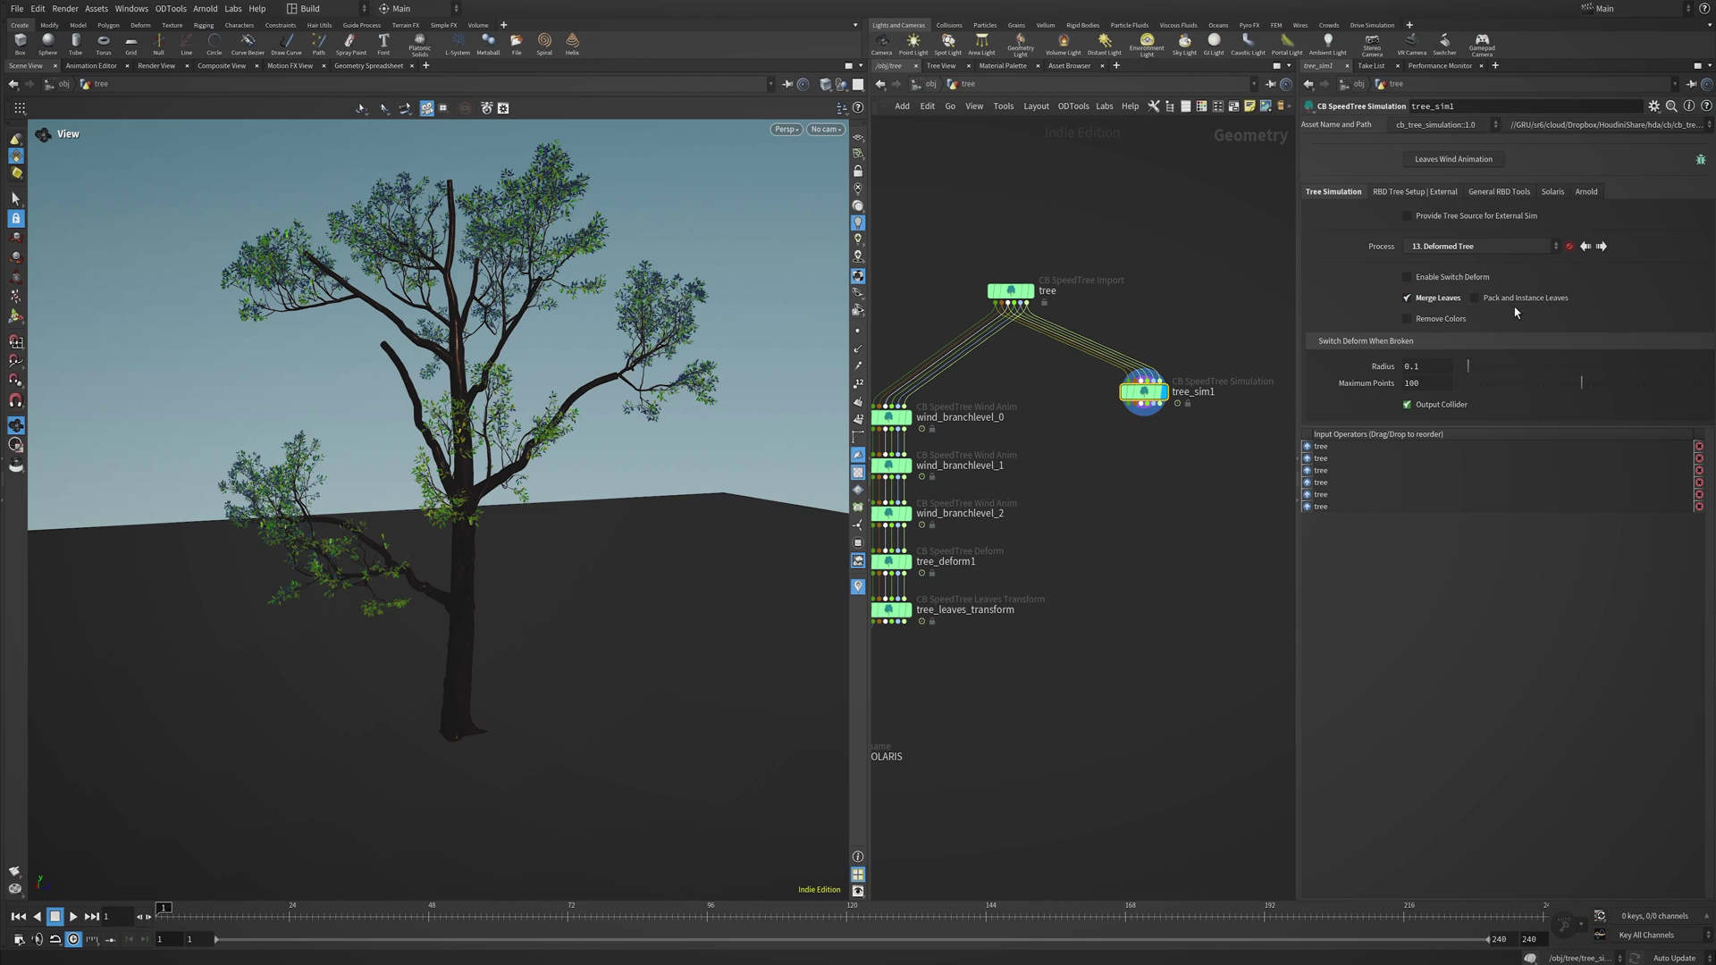
{"action": "left_click", "coordinate": [1519, 298]}
{"action": "left_click", "coordinate": [72, 917]}
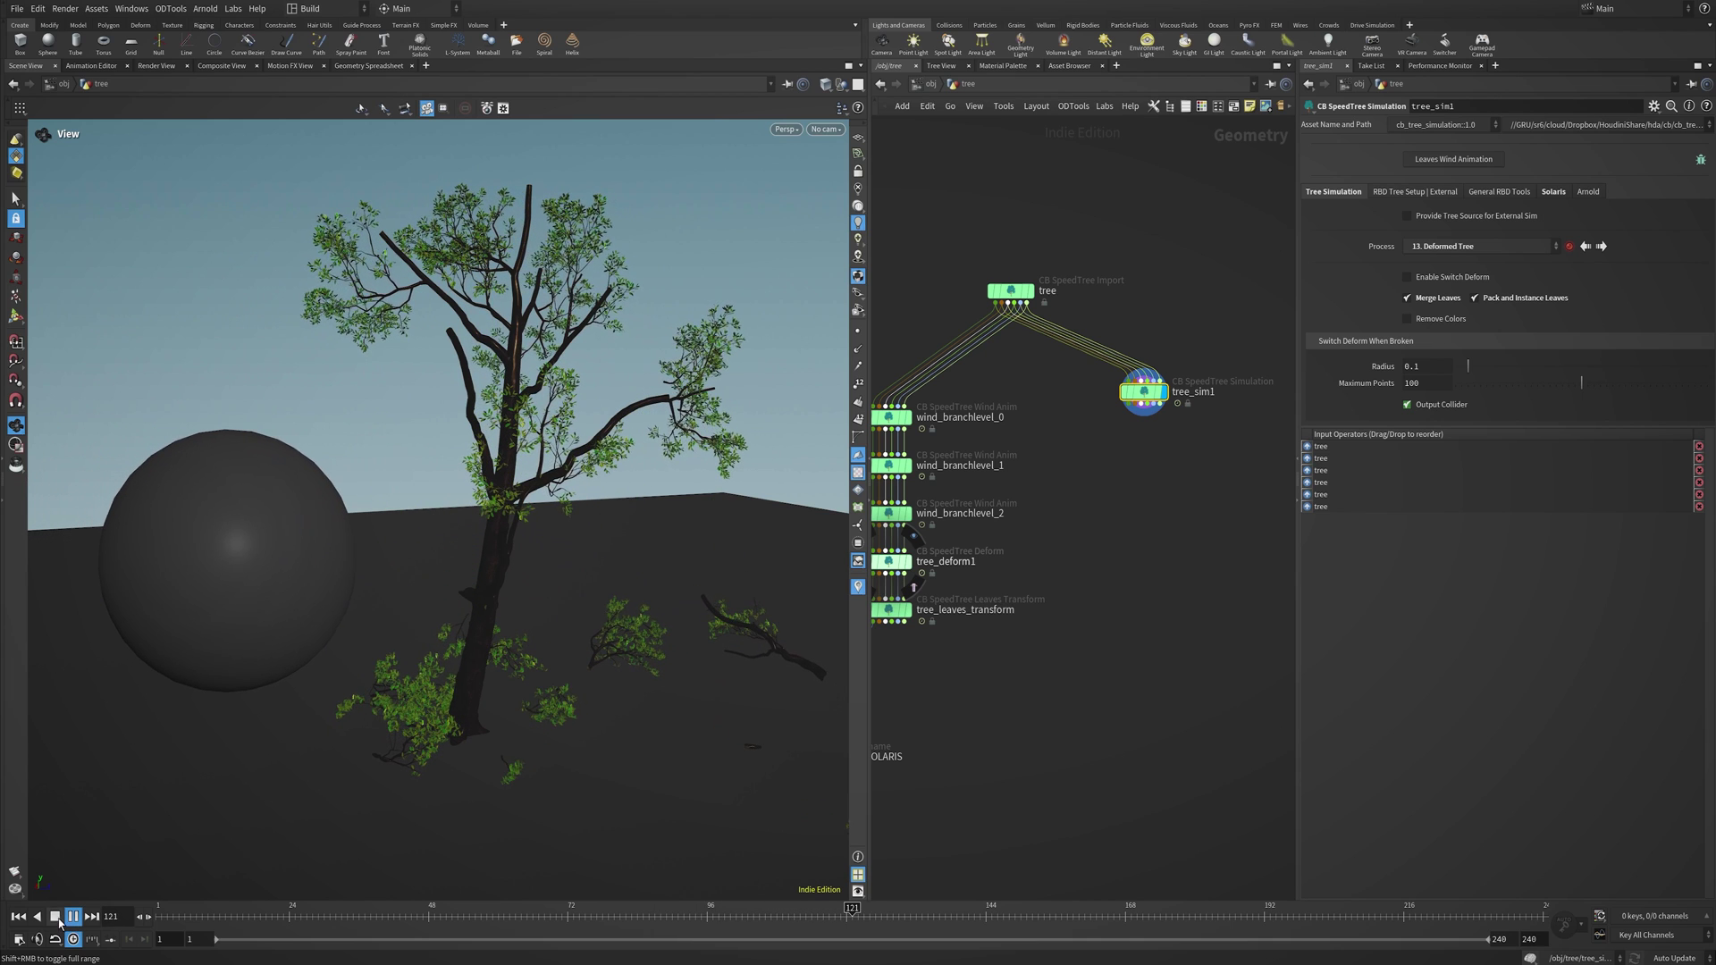
{"action": "left_click", "coordinate": [18, 916]}
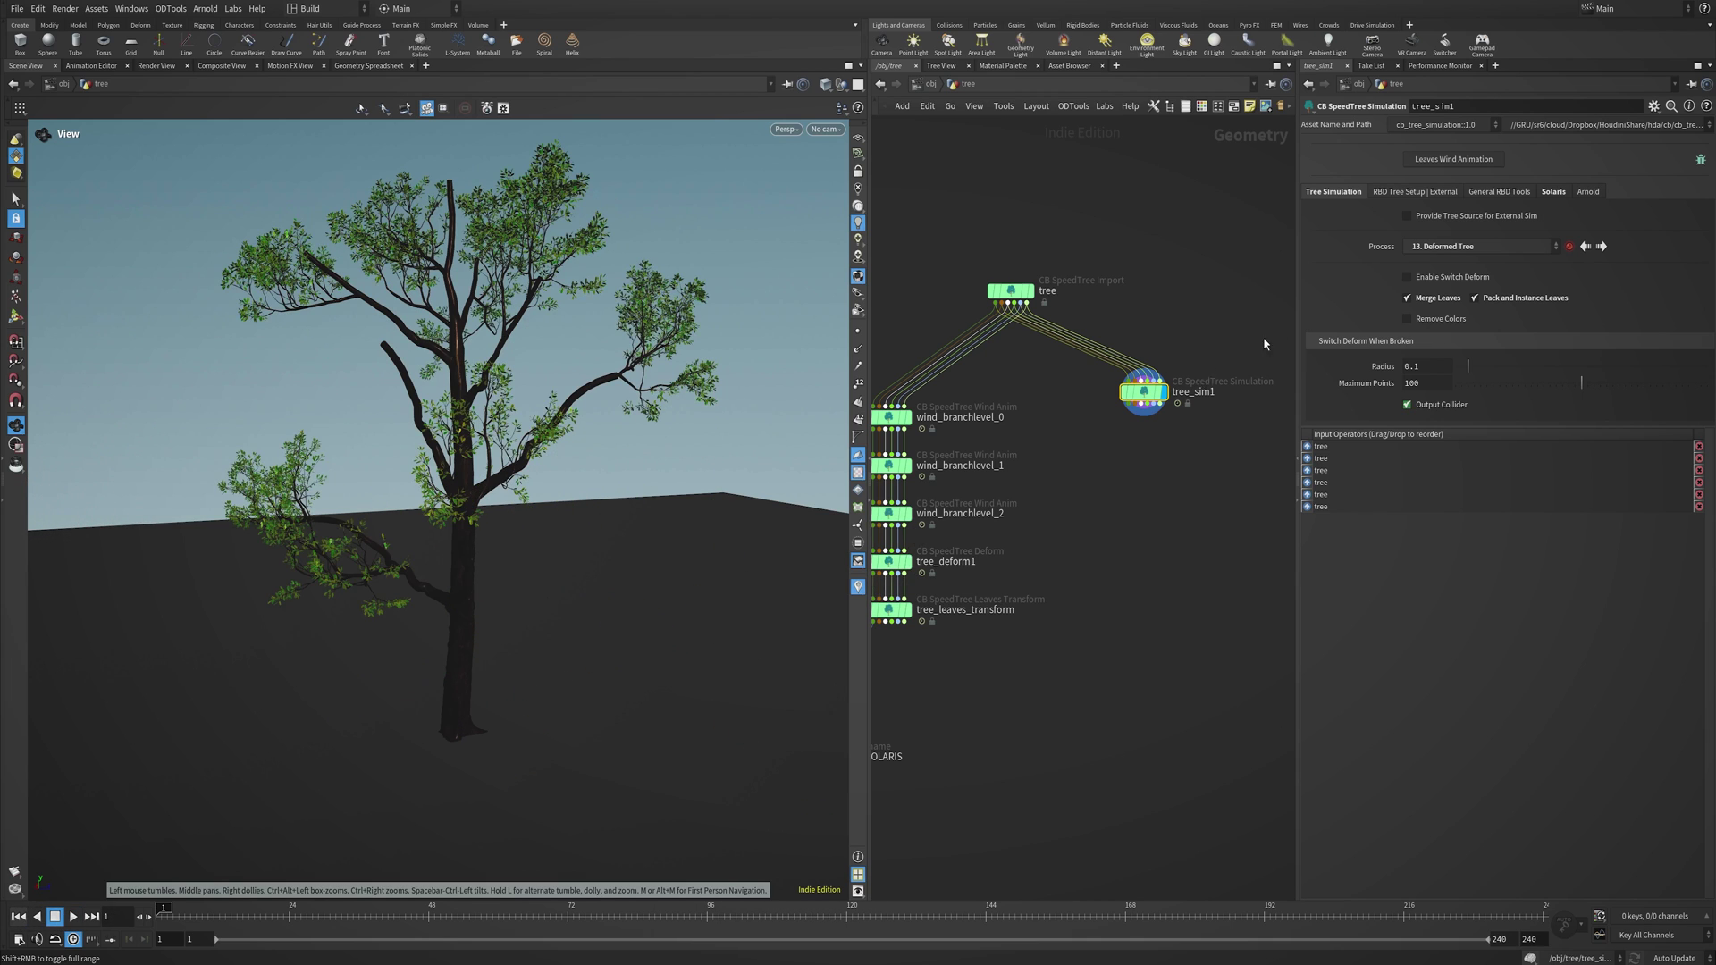
Add leaves wind animation to the simulated tree, outputting the entire tree with Freeze Tree Anim off, and play the result.
{"action": "left_click", "coordinate": [1462, 164]}
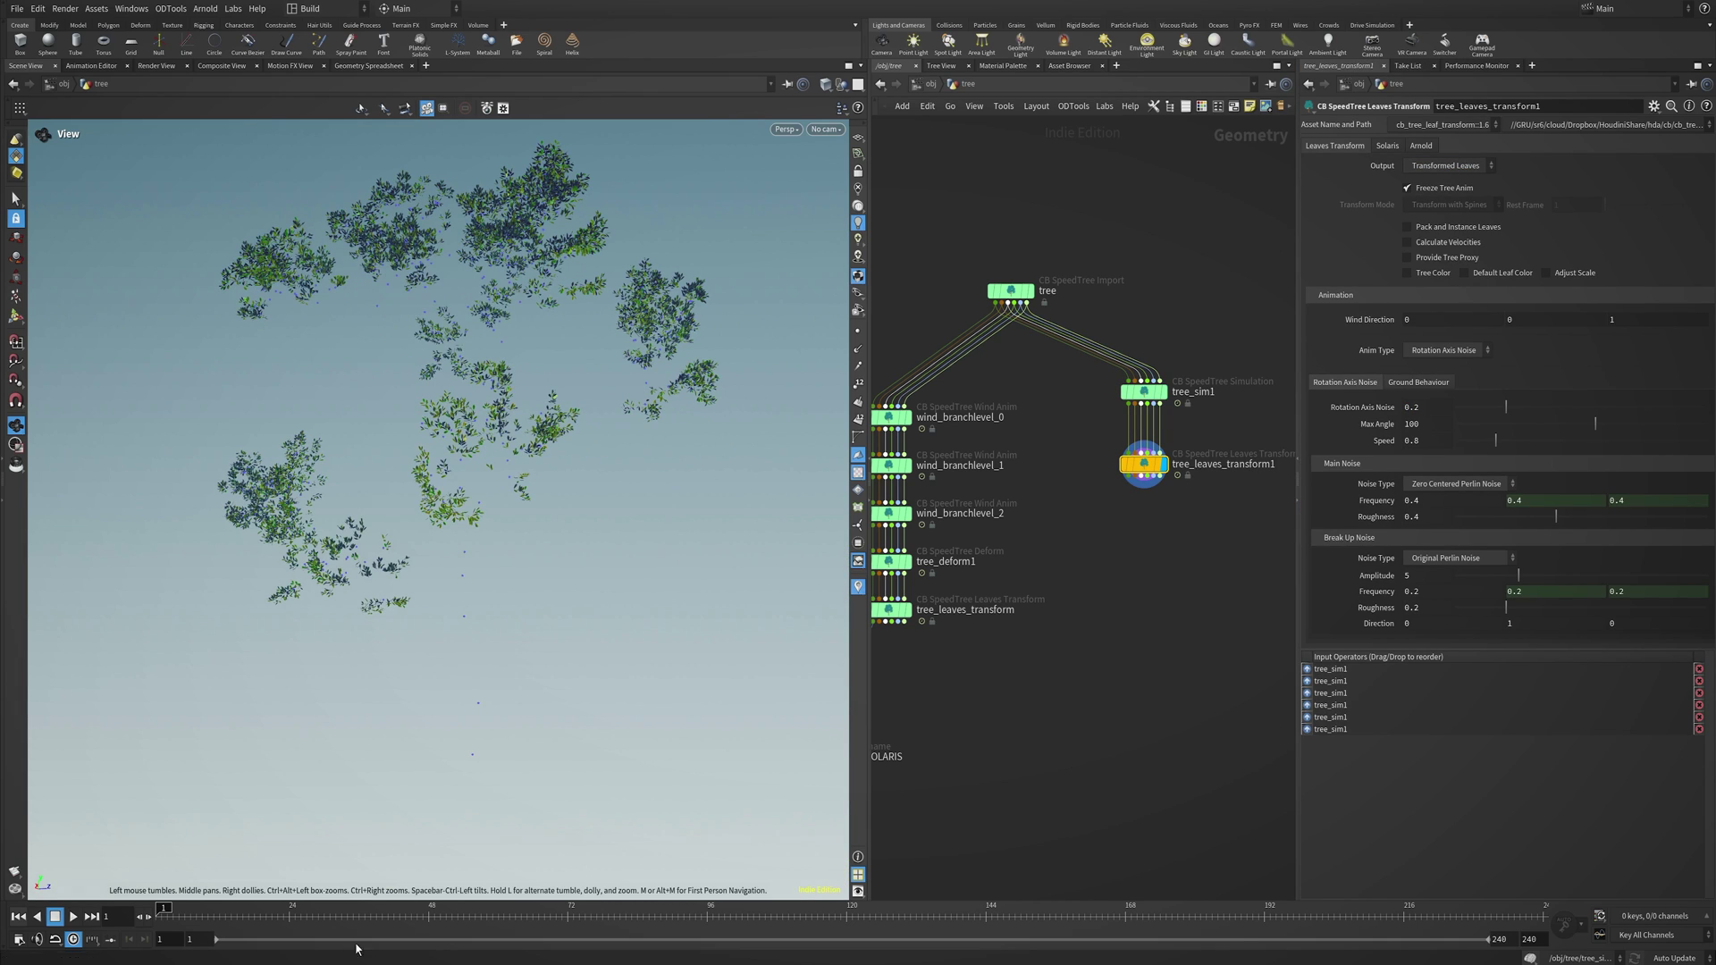
{"action": "left_click_drag", "start_coordinate": [212, 912], "coordinate": [159, 924]}
{"action": "left_click", "coordinate": [1470, 194]}
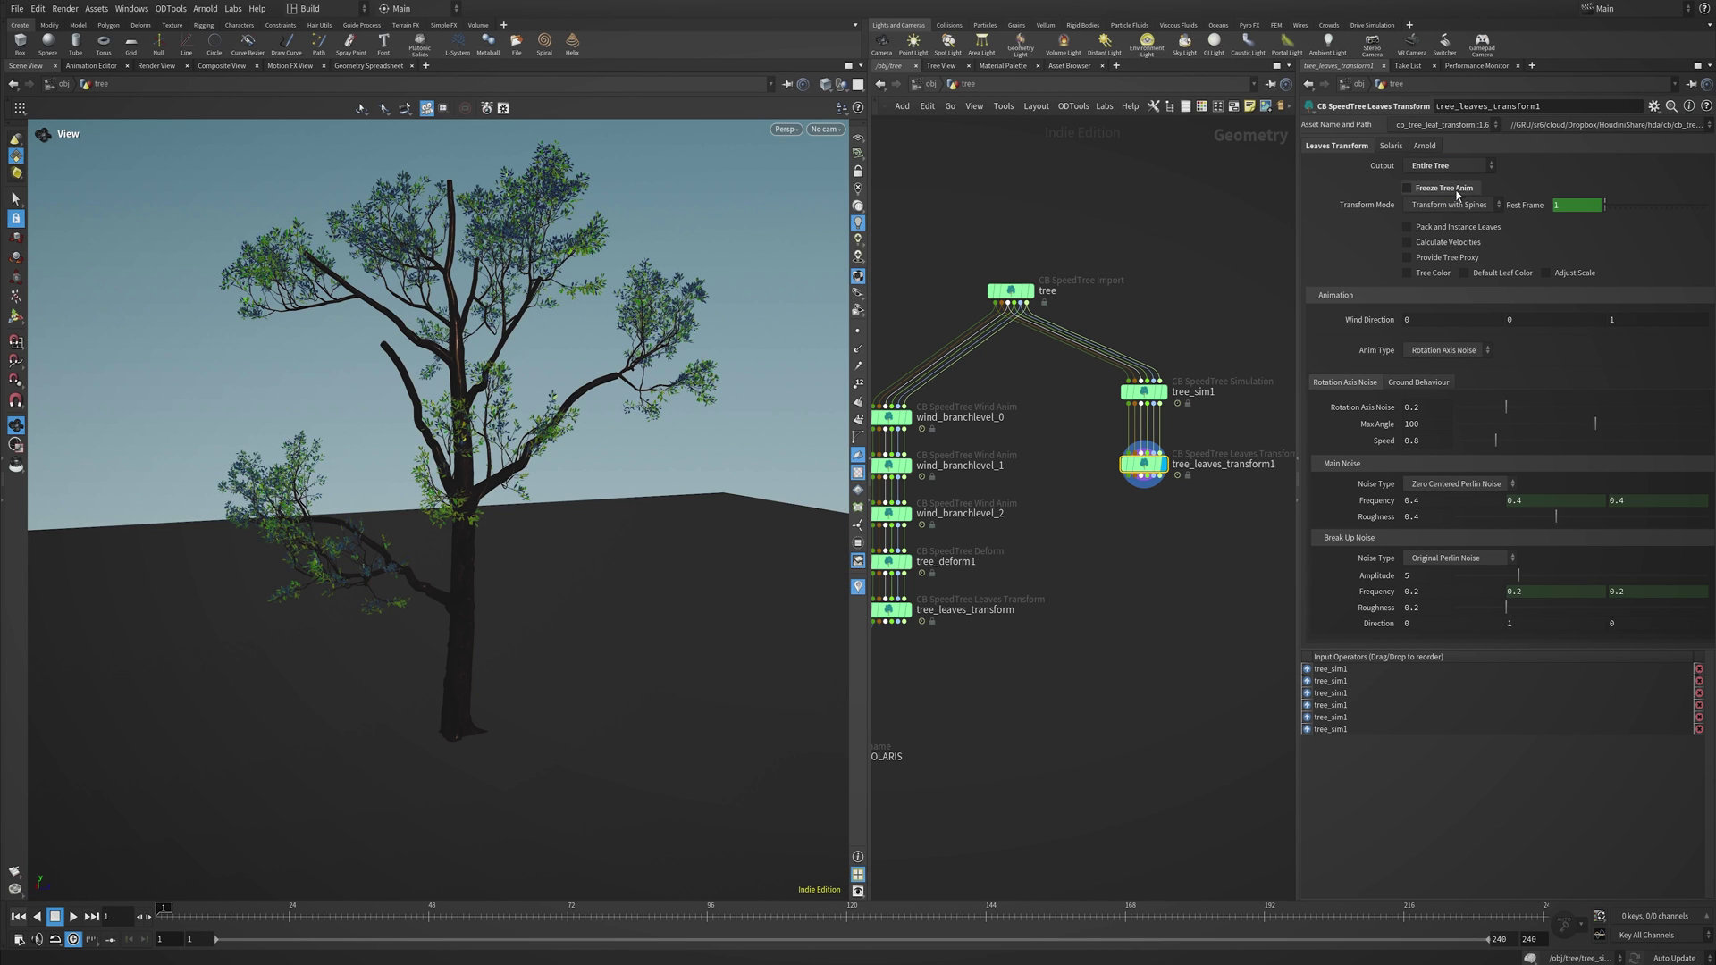
{"action": "left_click", "coordinate": [73, 916]}
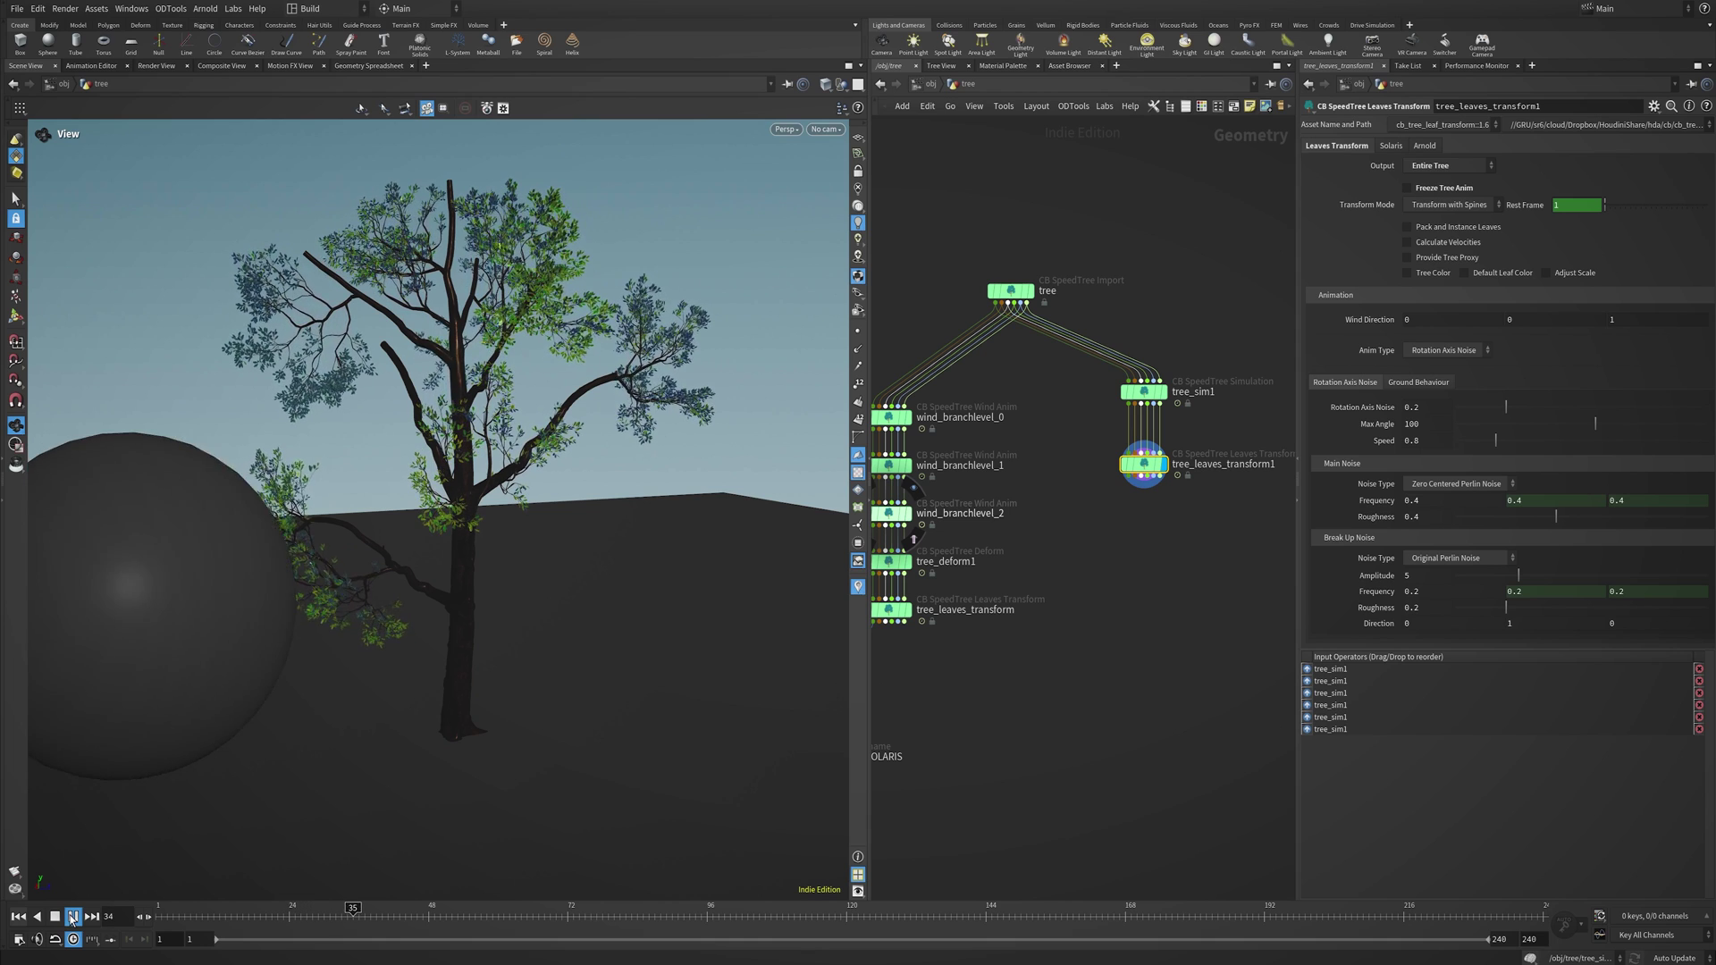
{"action": "left_click", "coordinate": [55, 916]}
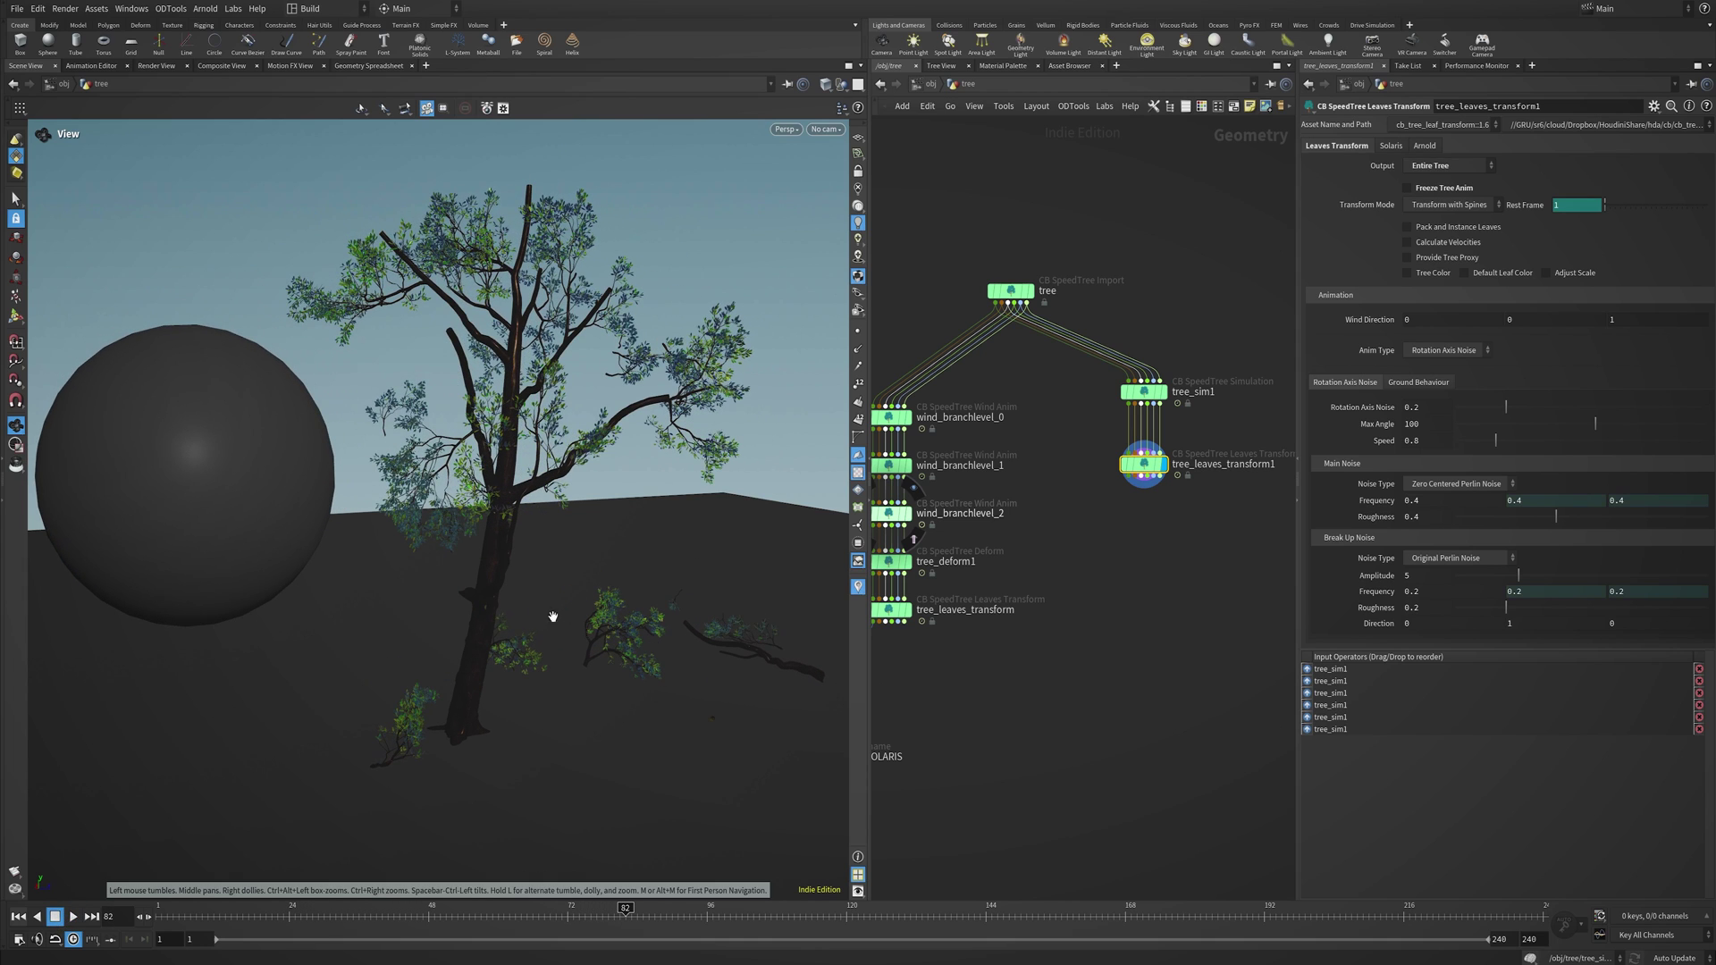
Connect the output of tree_leaves_transform1 to the TREE_TO_SOLARIS node.
{"action": "middle_click_drag", "start_coordinate": [966, 697], "coordinate": [1047, 581]}
{"action": "left_click_drag", "start_coordinate": [880, 654], "coordinate": [931, 677]}
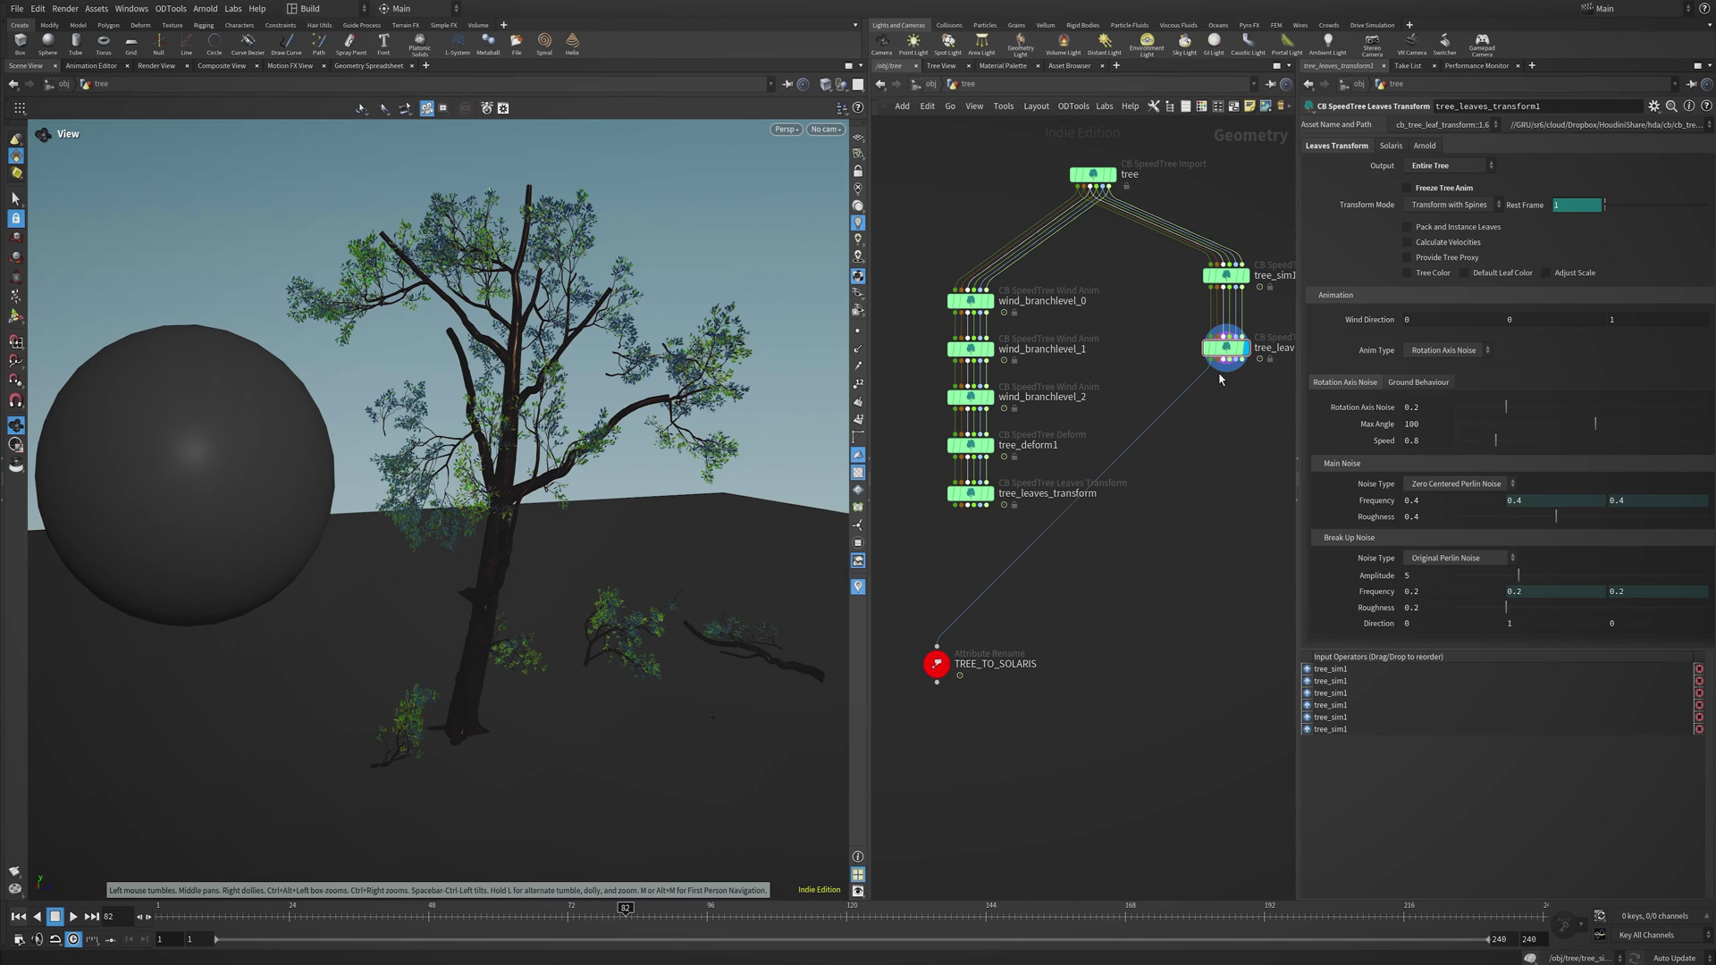
{"action": "middle_click_drag", "start_coordinate": [1160, 465], "coordinate": [1057, 462]}
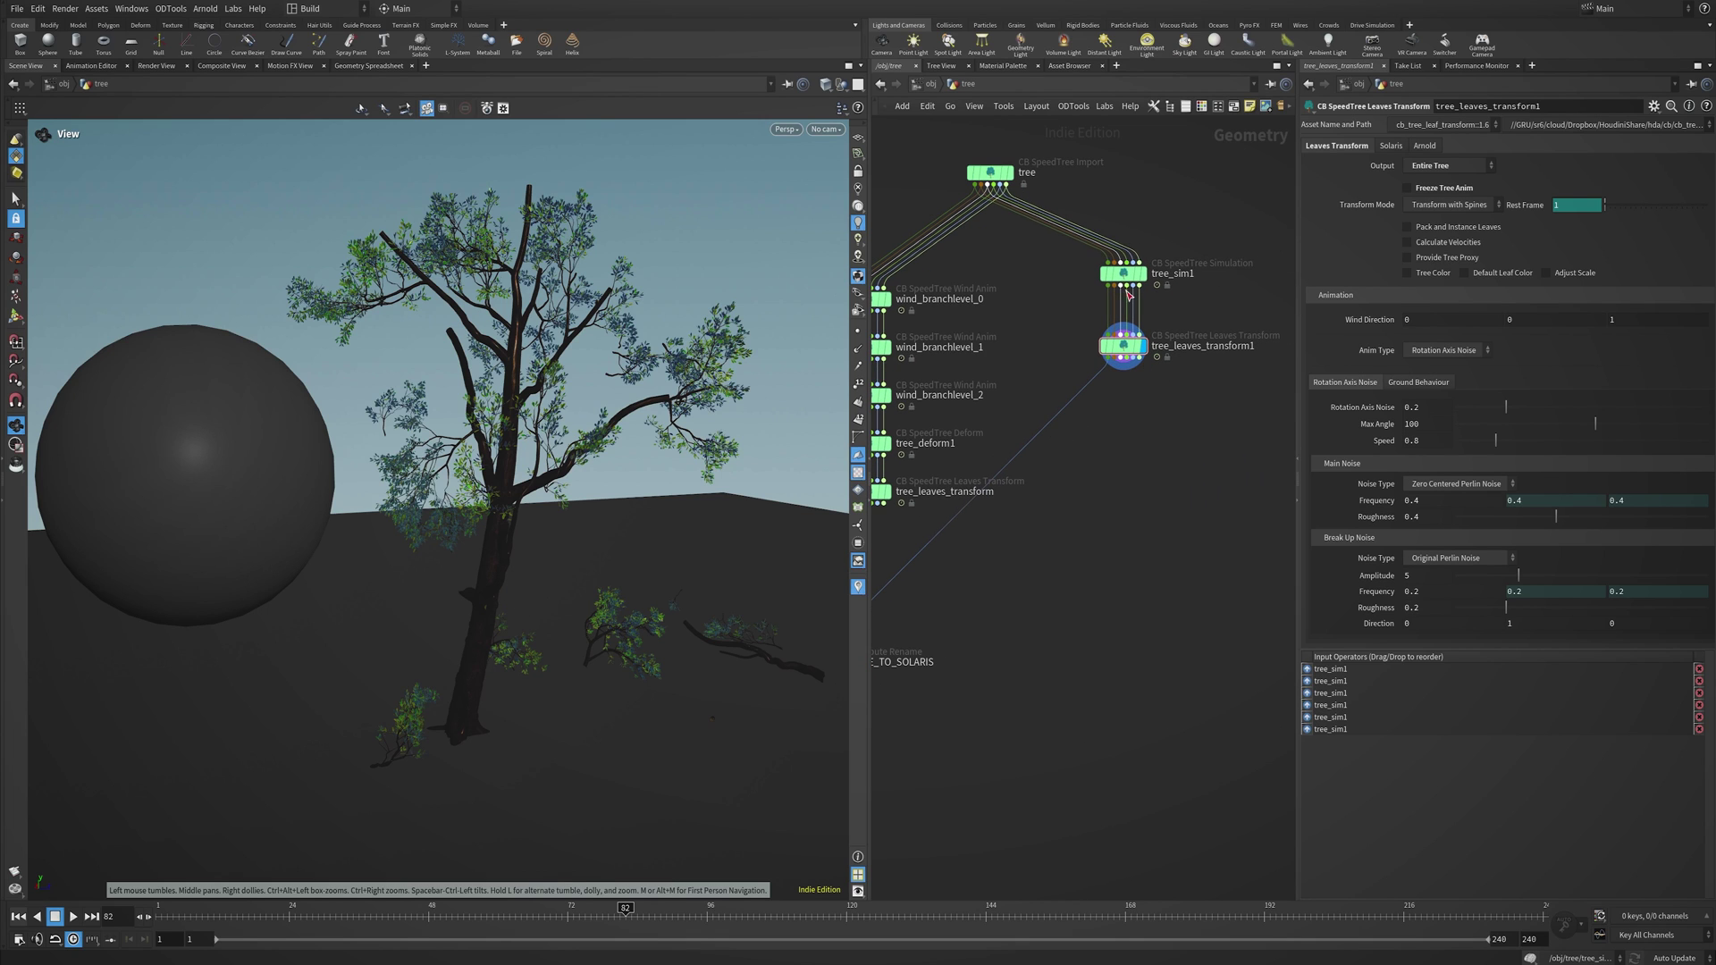
{"action": "left_click", "coordinate": [1124, 277]}
{"action": "left_click", "coordinate": [1123, 346]}
Switch to the Solaris stage and examine the instanced simulated trees in the Karma viewport render, both close up and across the terrain.
{"action": "middle_click_drag", "start_coordinate": [1001, 574], "coordinate": [1082, 534]}
{"action": "key", "text": "n"}
{"action": "left_click", "coordinate": [1131, 509]}
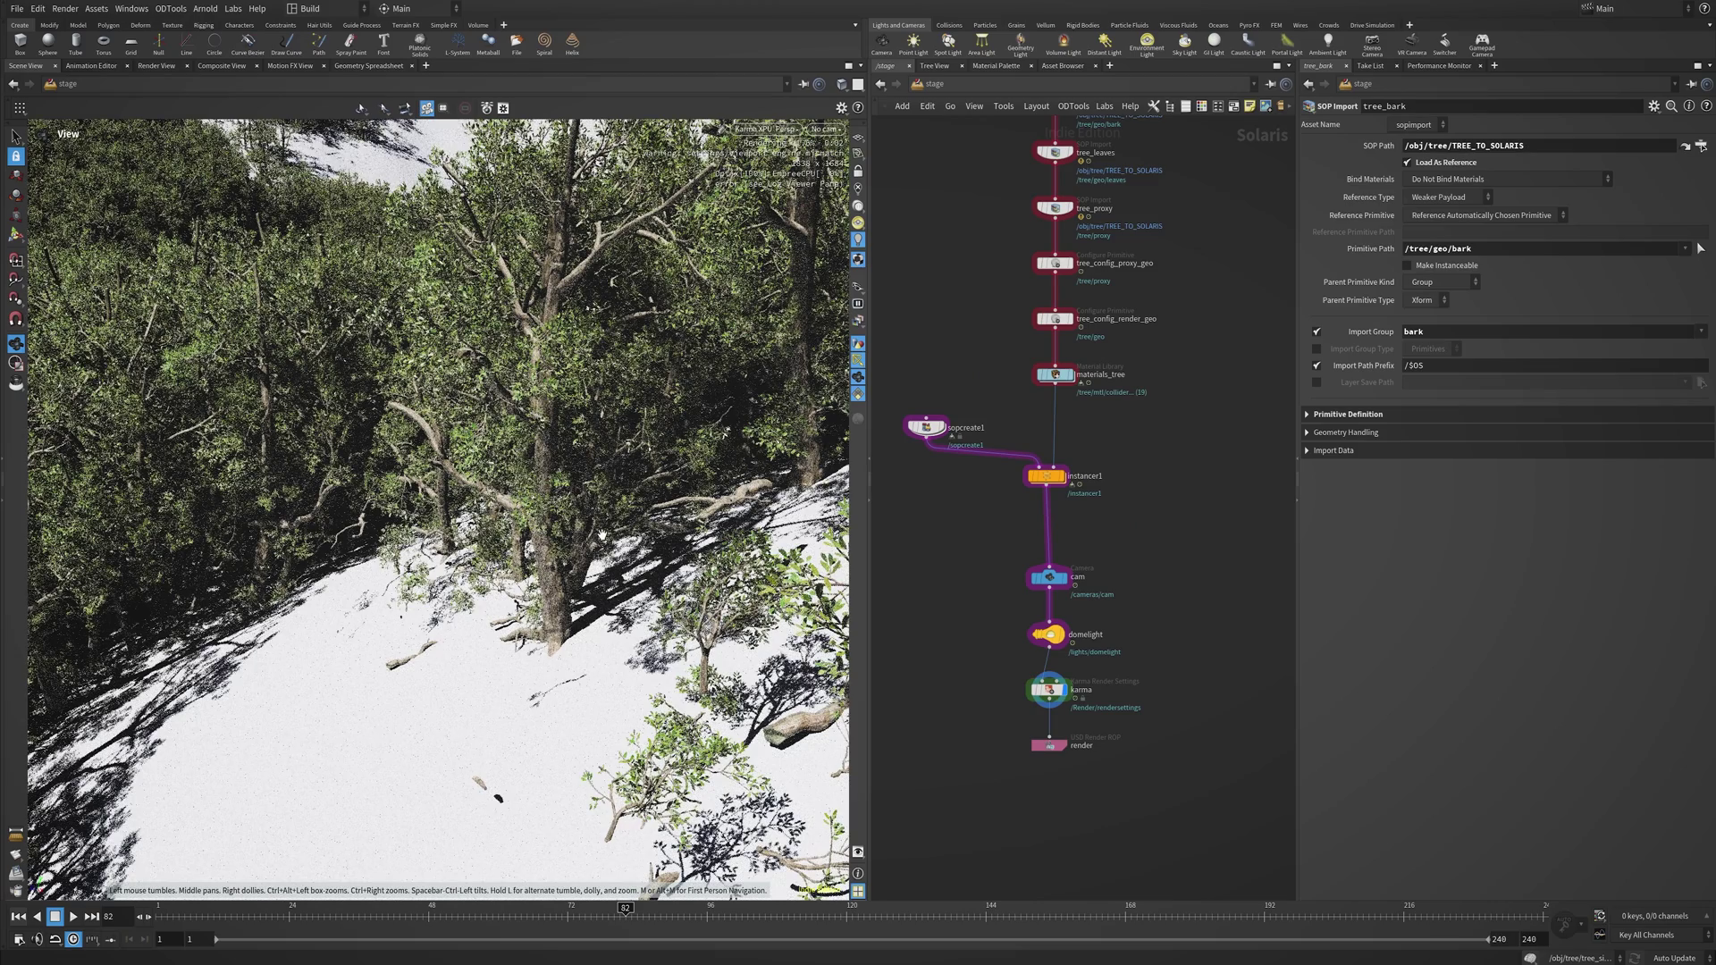
{"action": "left_click_drag", "start_coordinate": [712, 559], "coordinate": [645, 497]}
{"action": "middle_click_drag", "start_coordinate": [313, 518], "coordinate": [409, 585]}
{"action": "scroll", "coordinate": [436, 594], "scroll_direction": "up", "scroll_amount": 5}
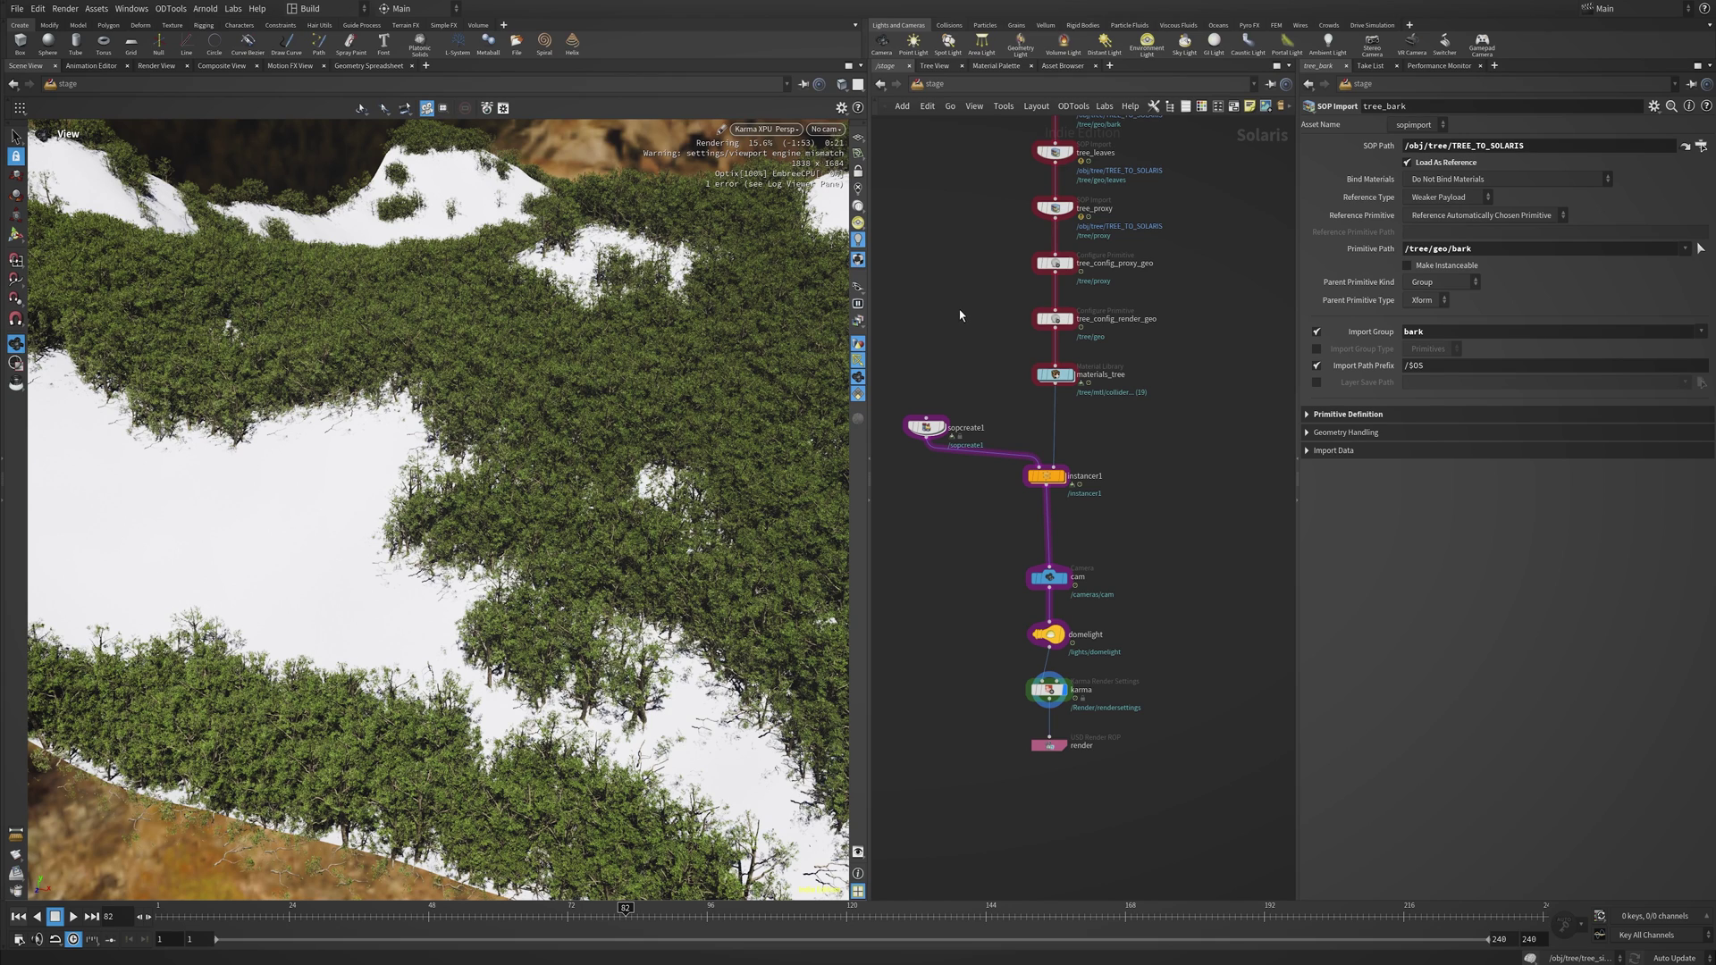
{"action": "key", "text": "alt+r"}
{"action": "left_click_drag", "start_coordinate": [643, 430], "coordinate": [922, 393]}
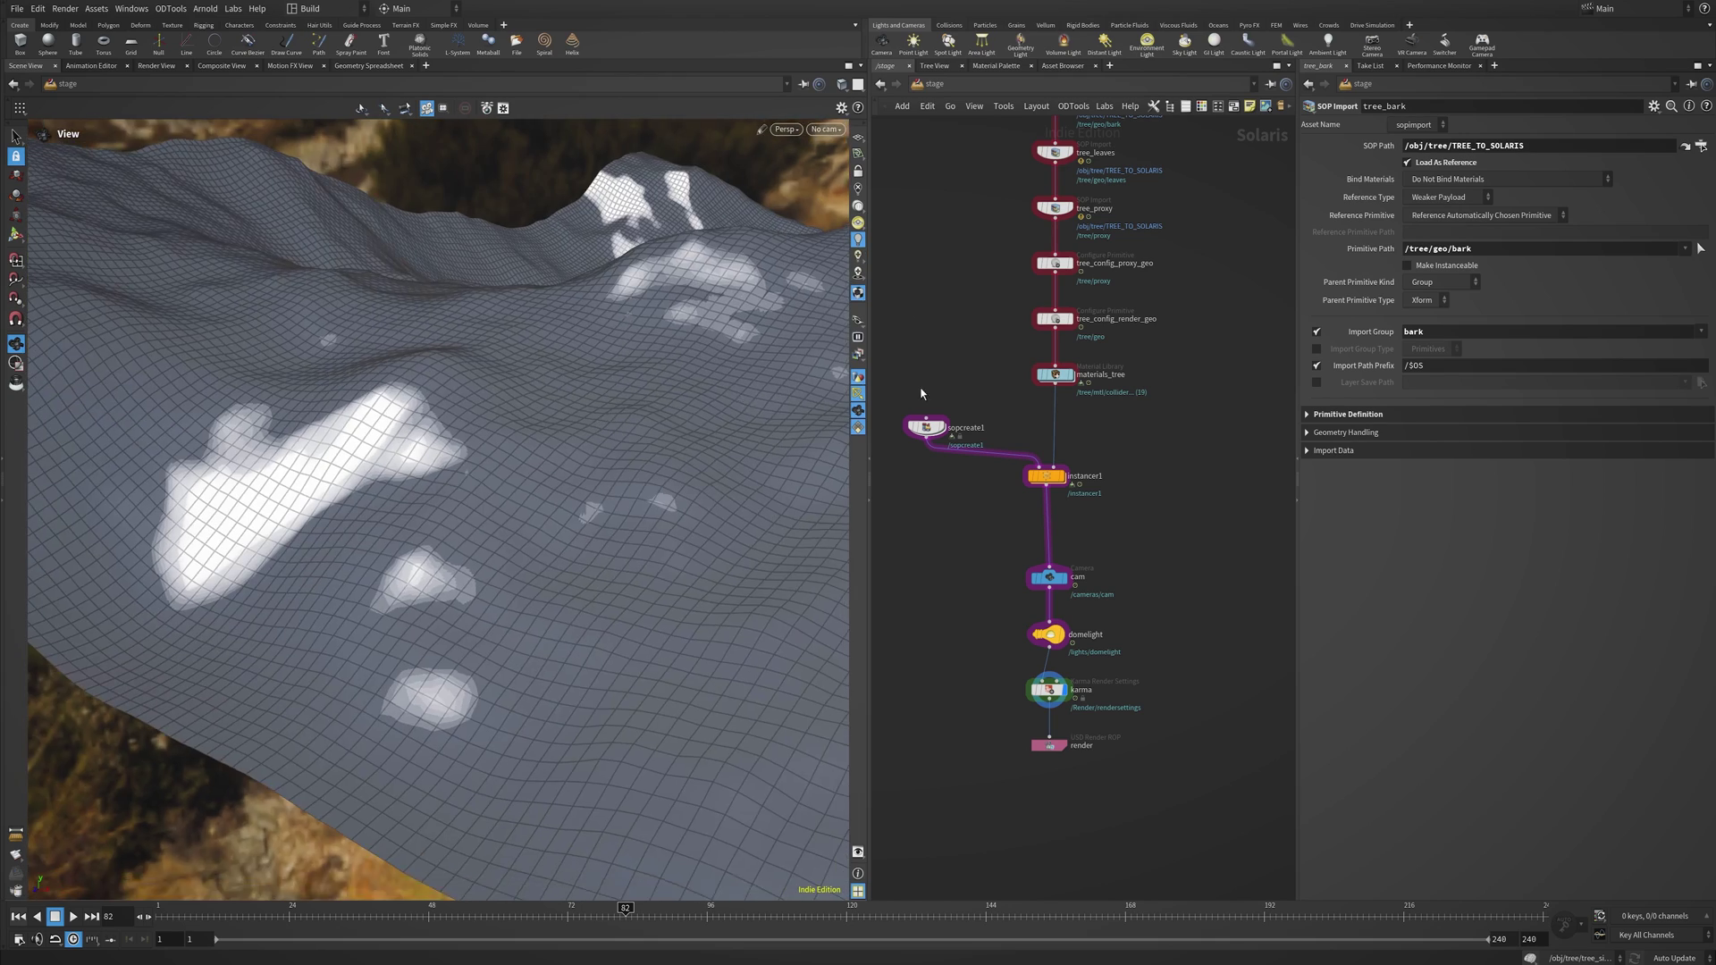
{"action": "middle_click_drag", "start_coordinate": [1129, 267], "coordinate": [1174, 426]}
{"action": "middle_click_drag", "start_coordinate": [1182, 369], "coordinate": [1067, 339]}
{"action": "key", "text": "Tab"}
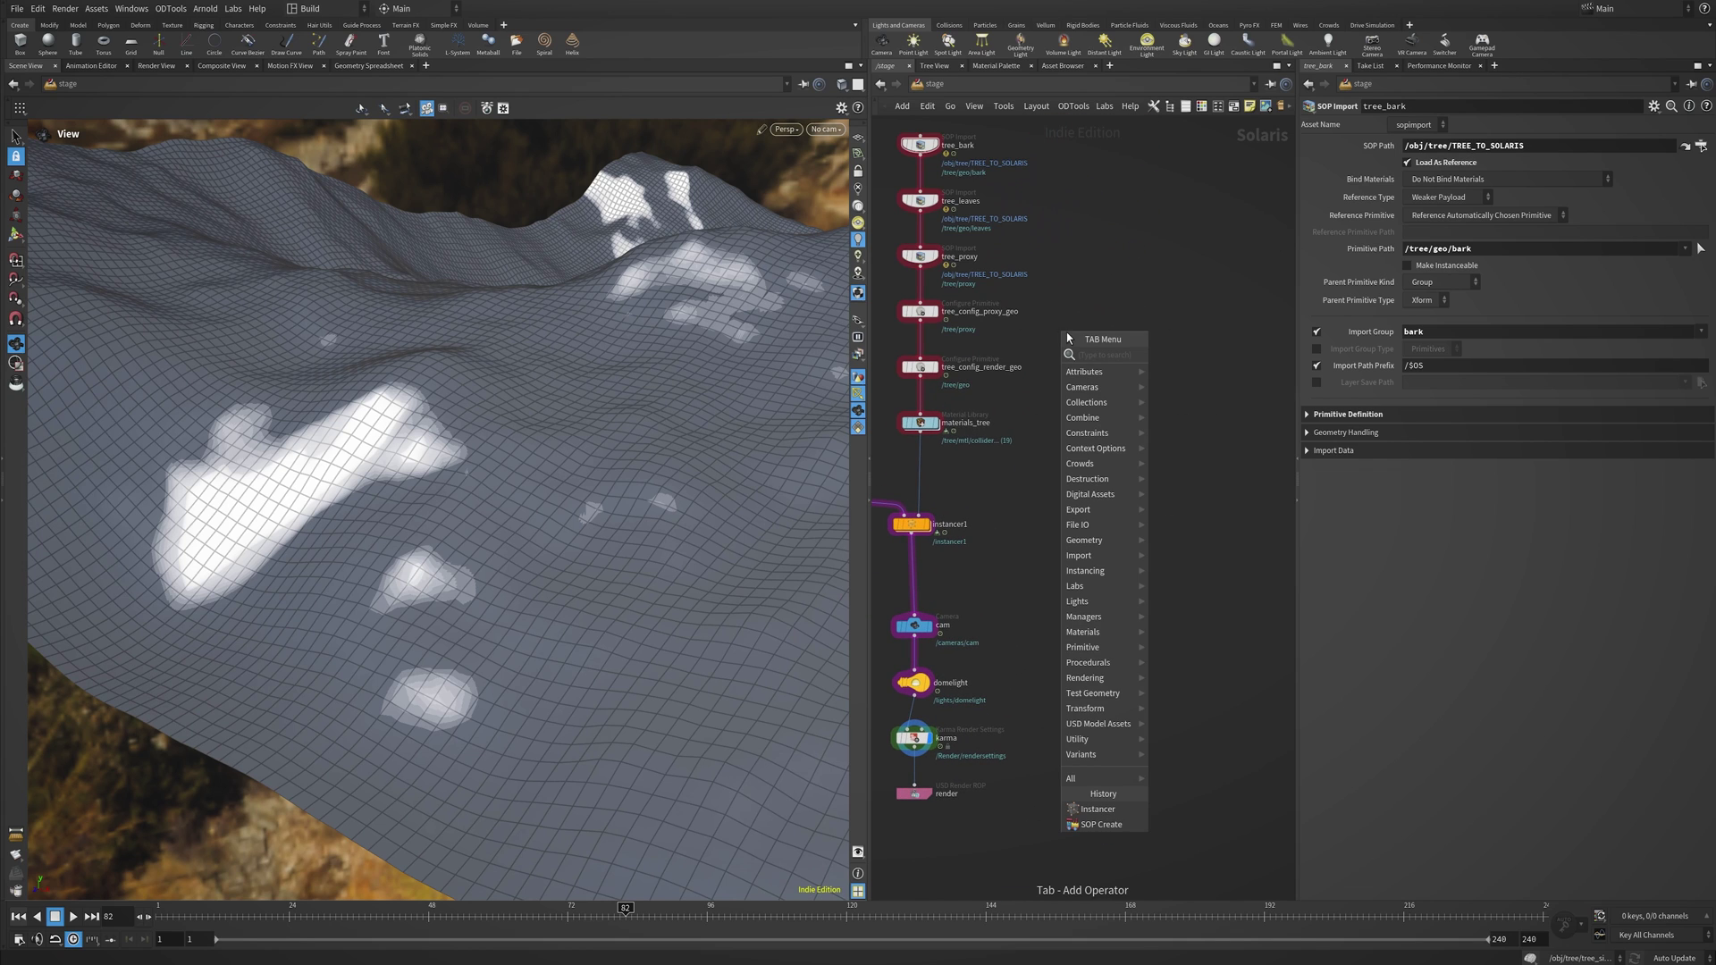
{"action": "key", "text": "Escape"}
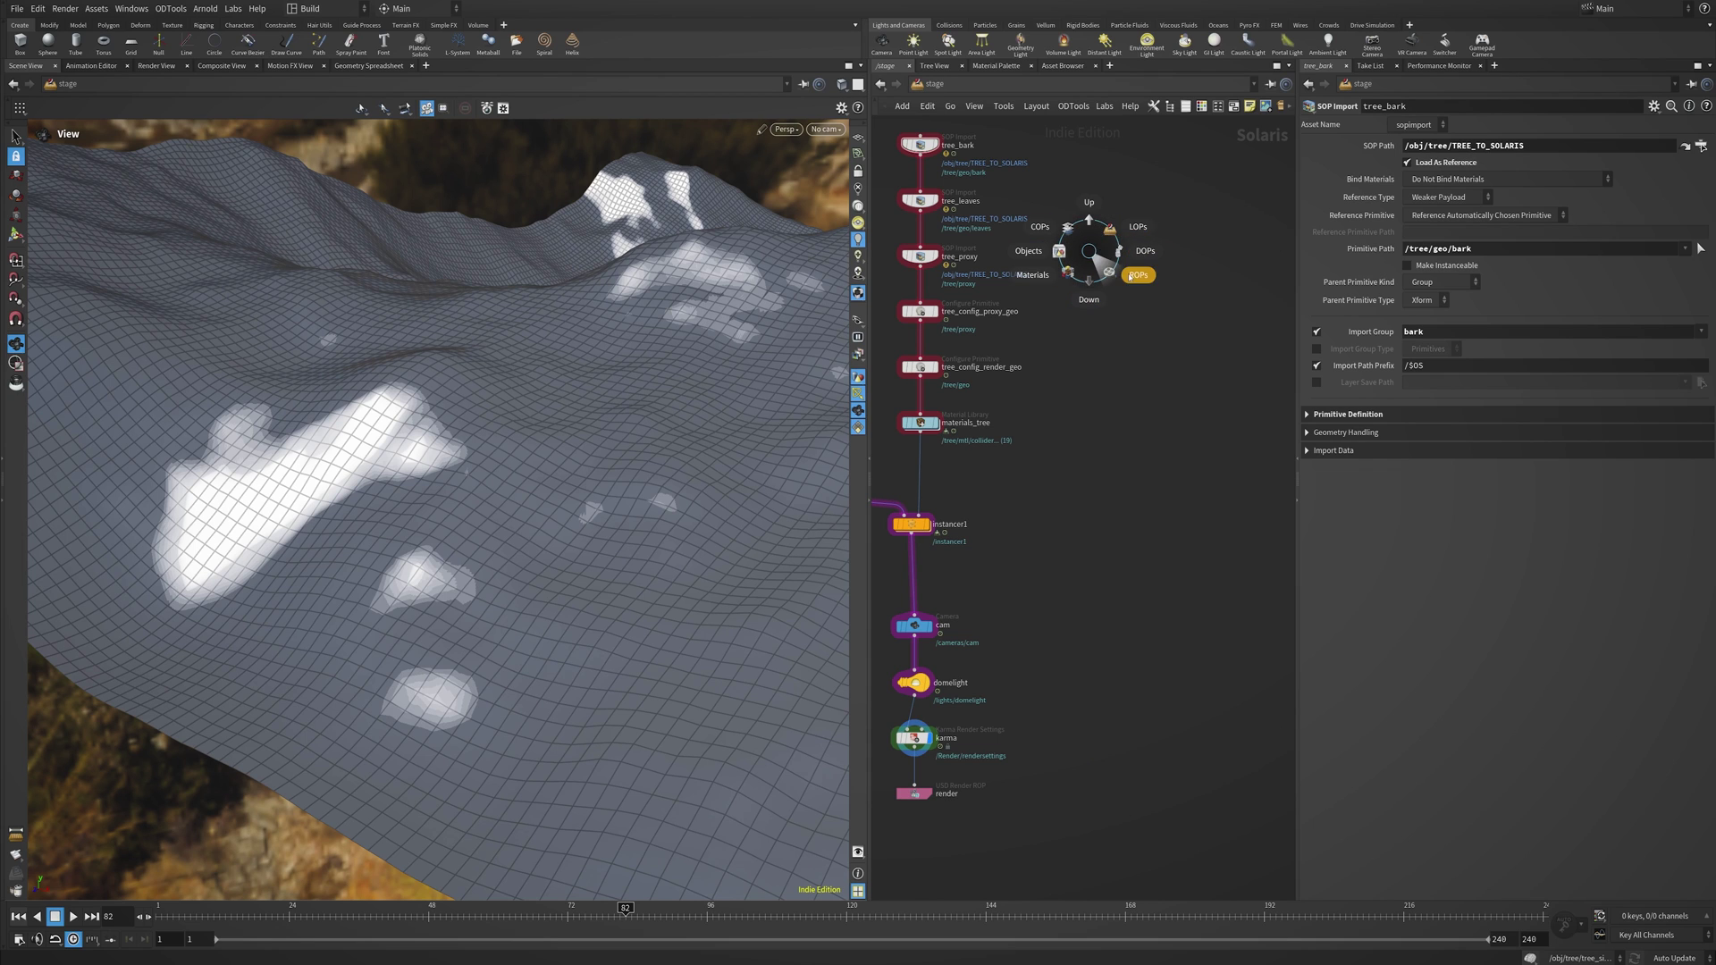
Return to the tree object's geometry network and review the available CB asset, solver and SpeedTree nodes.
{"action": "left_click", "coordinate": [1027, 251]}
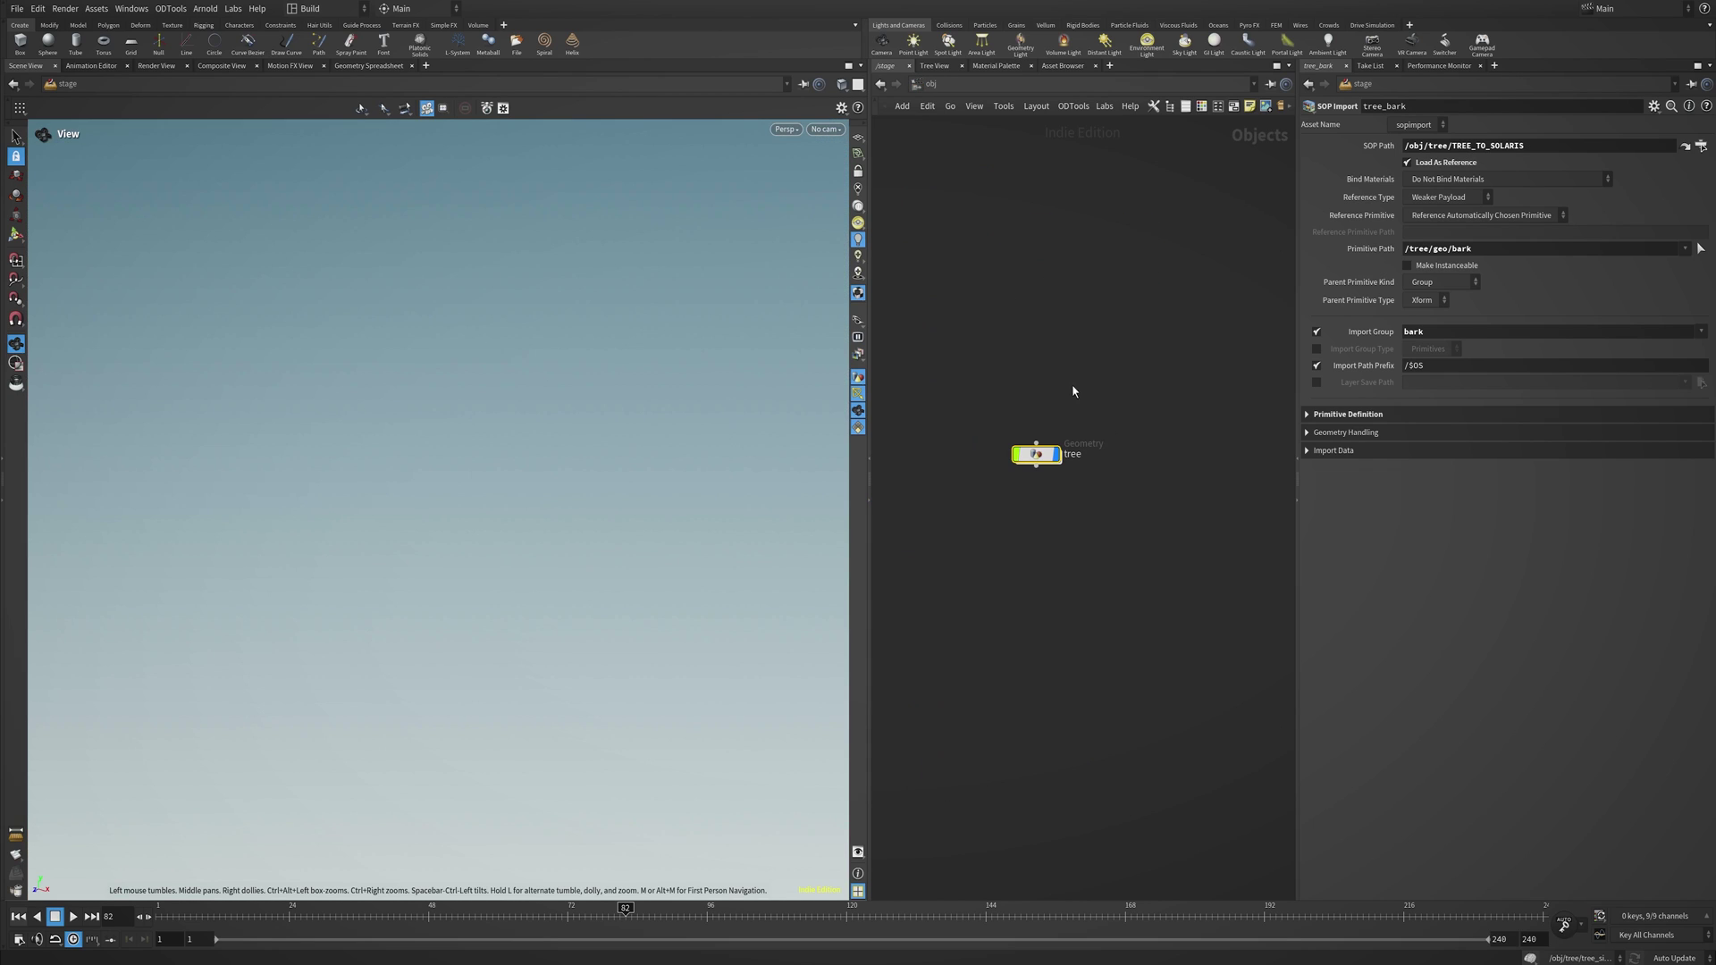
{"action": "double_click", "coordinate": [1035, 451]}
{"action": "key", "text": "Tab"}
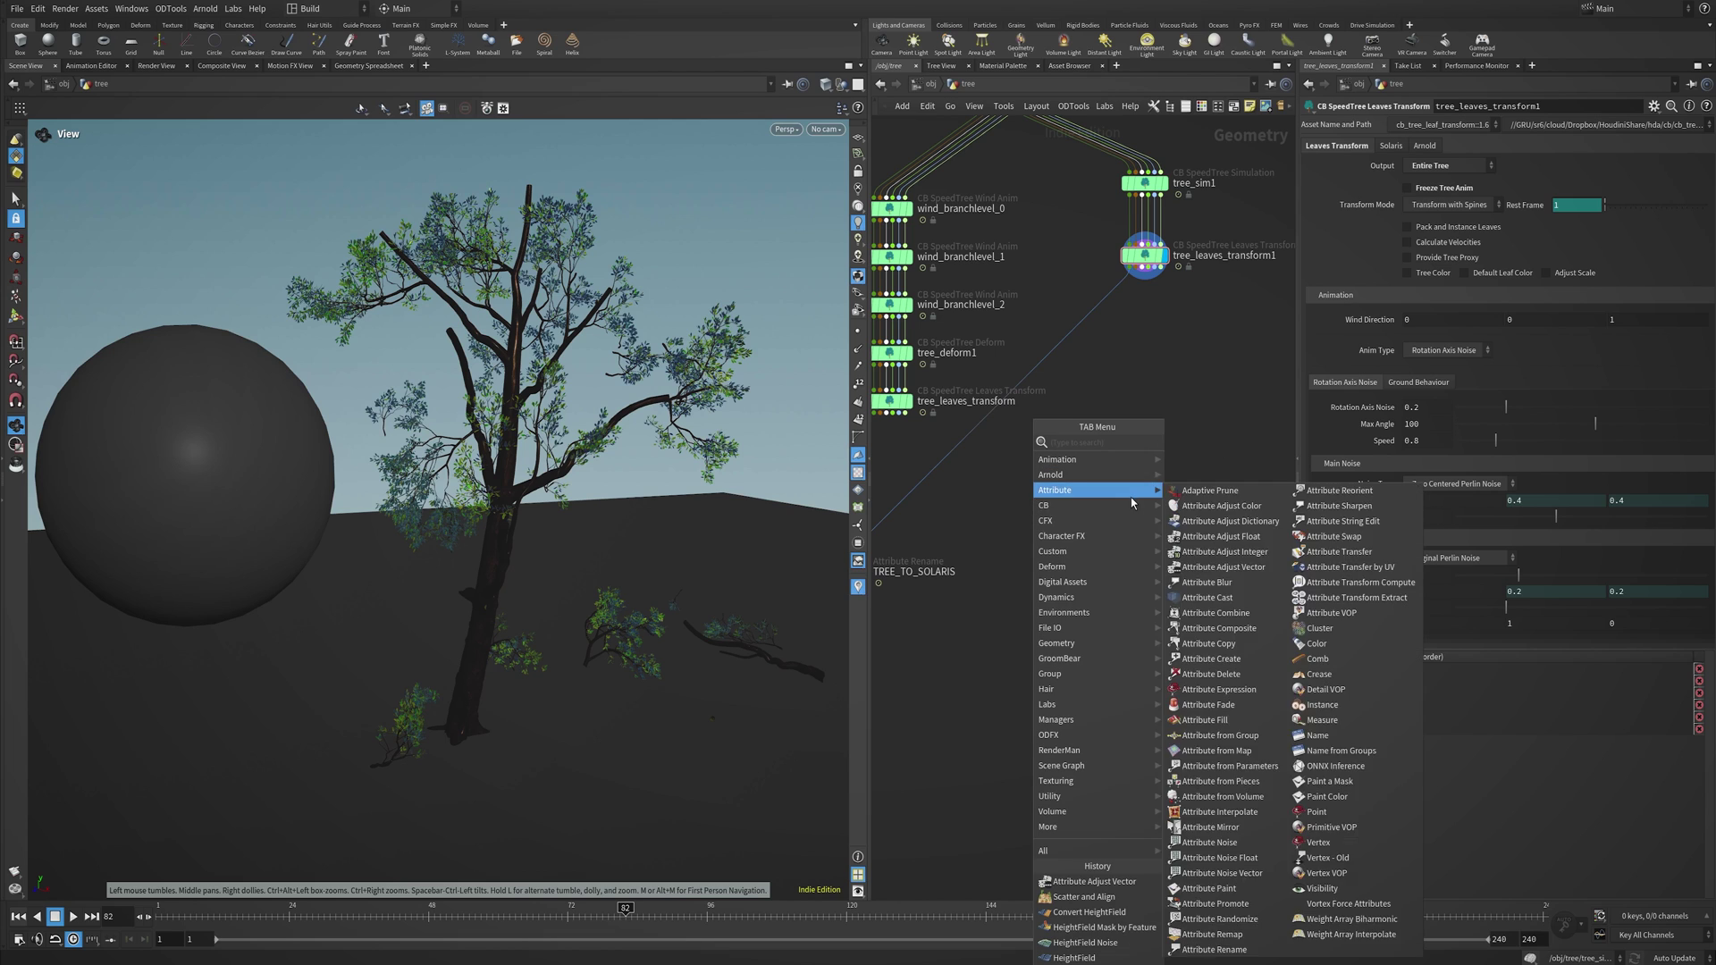
{"action": "mouse_move", "coordinate": [1128, 506]}
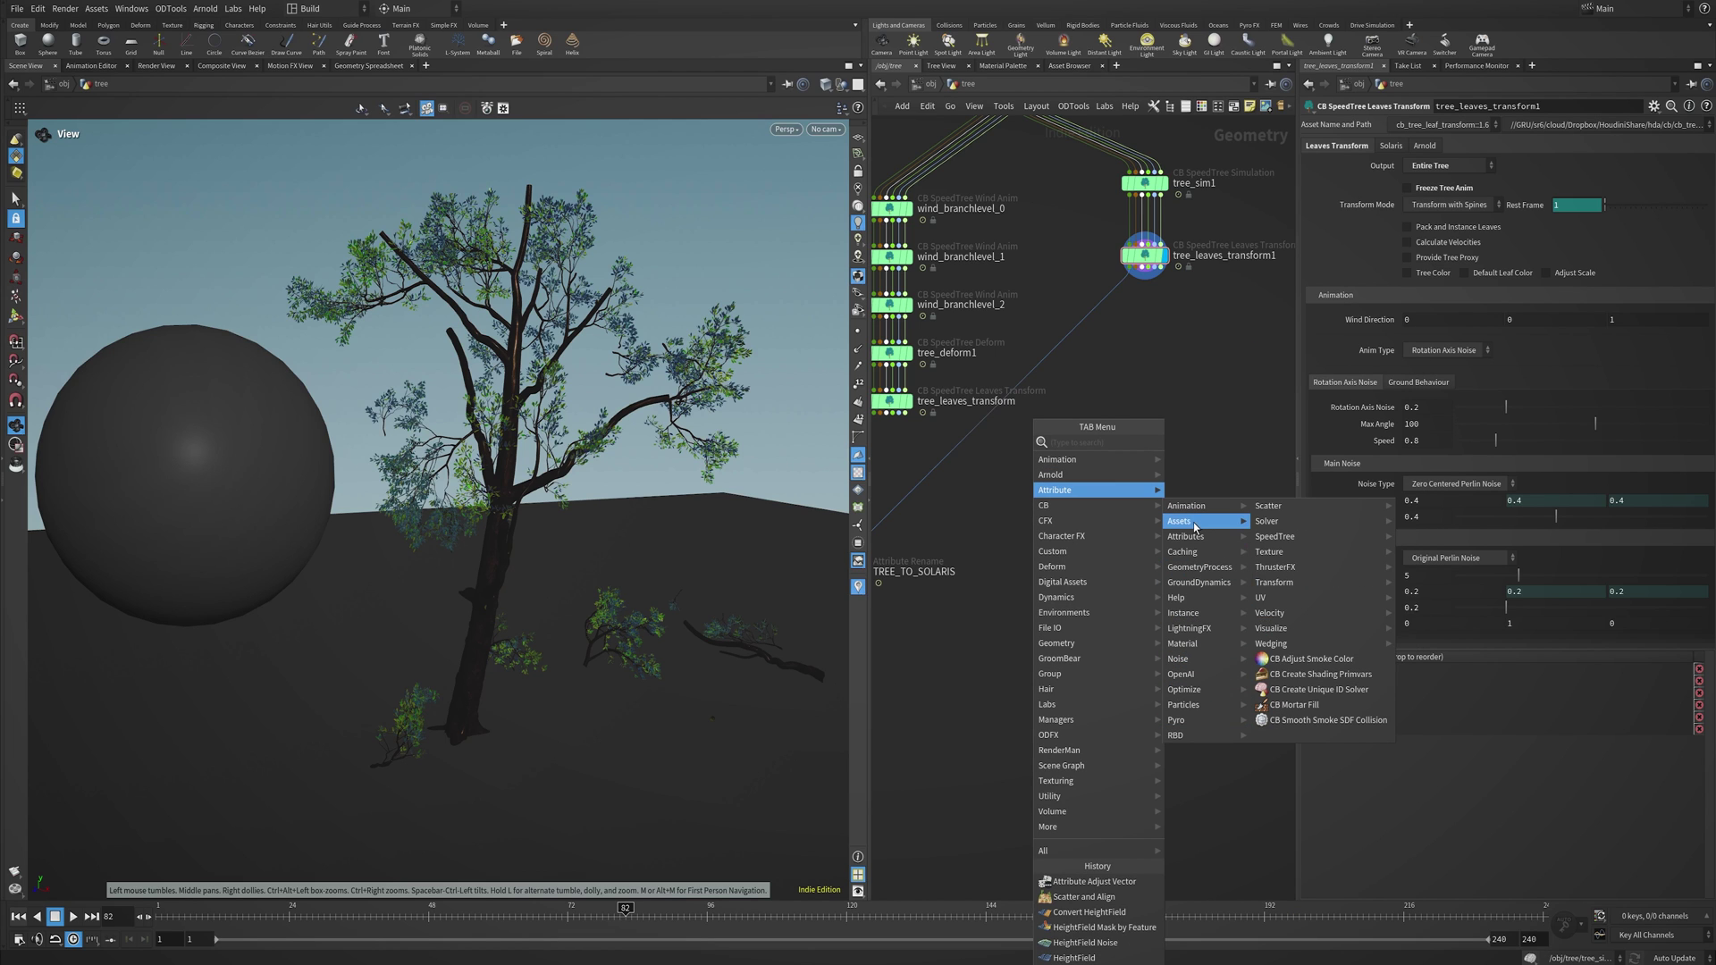
{"action": "mouse_move", "coordinate": [1185, 531]}
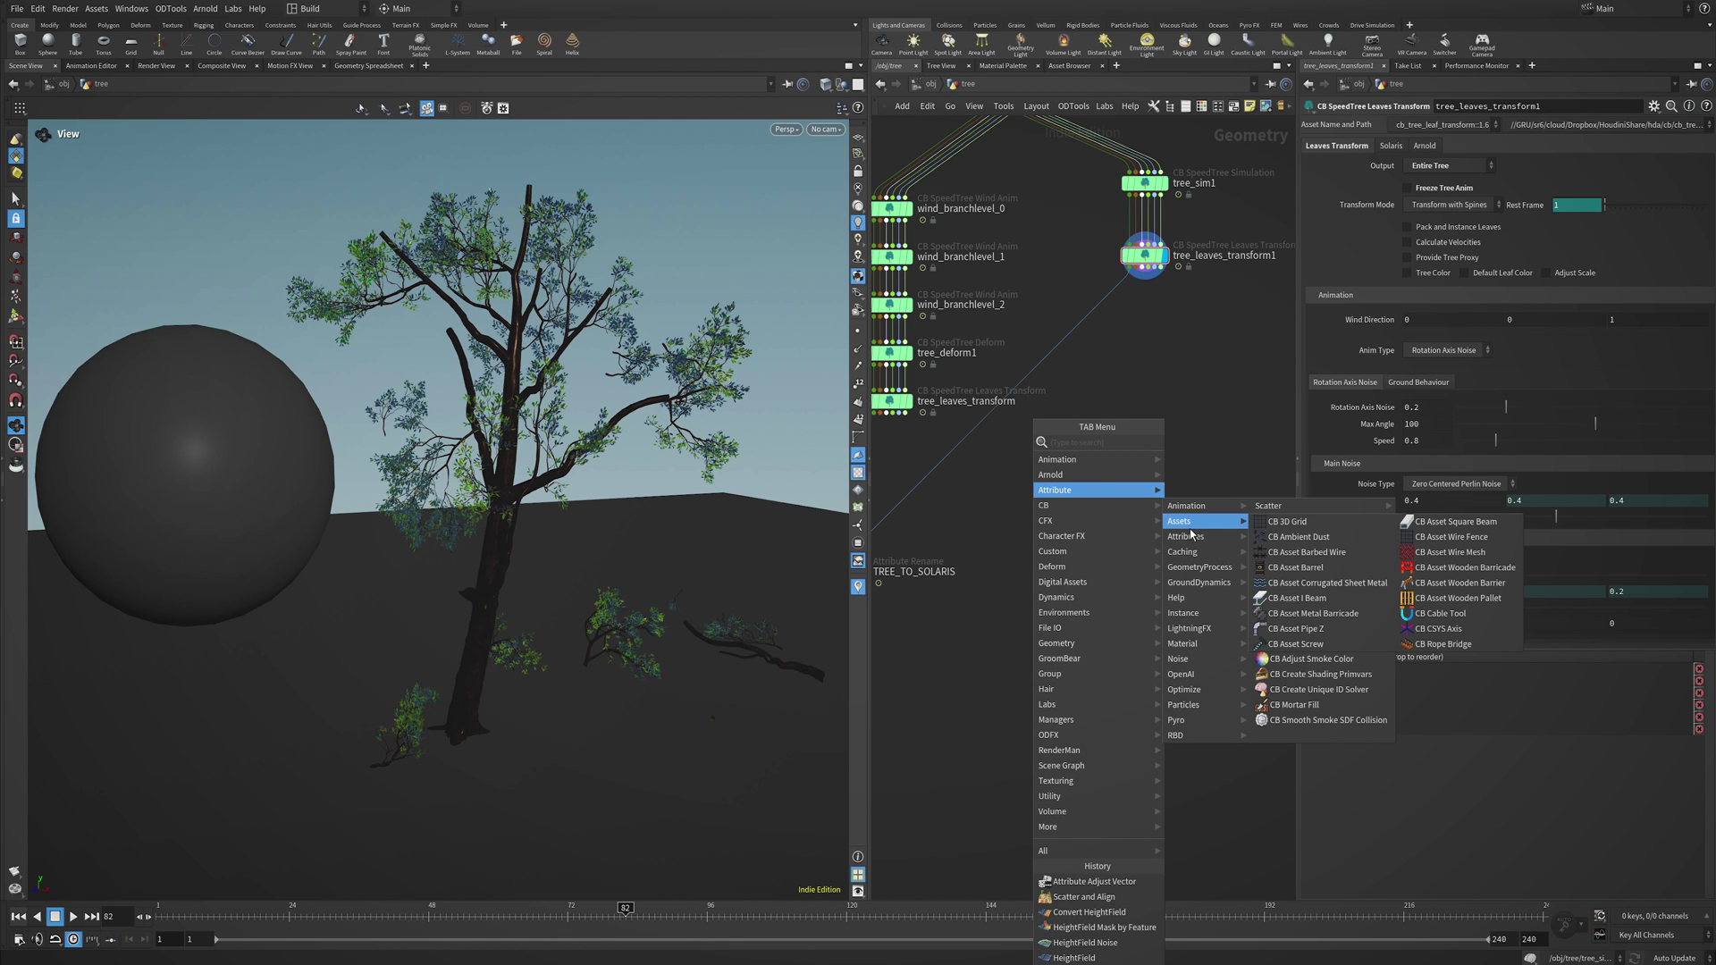
{"action": "mouse_move", "coordinate": [1316, 509]}
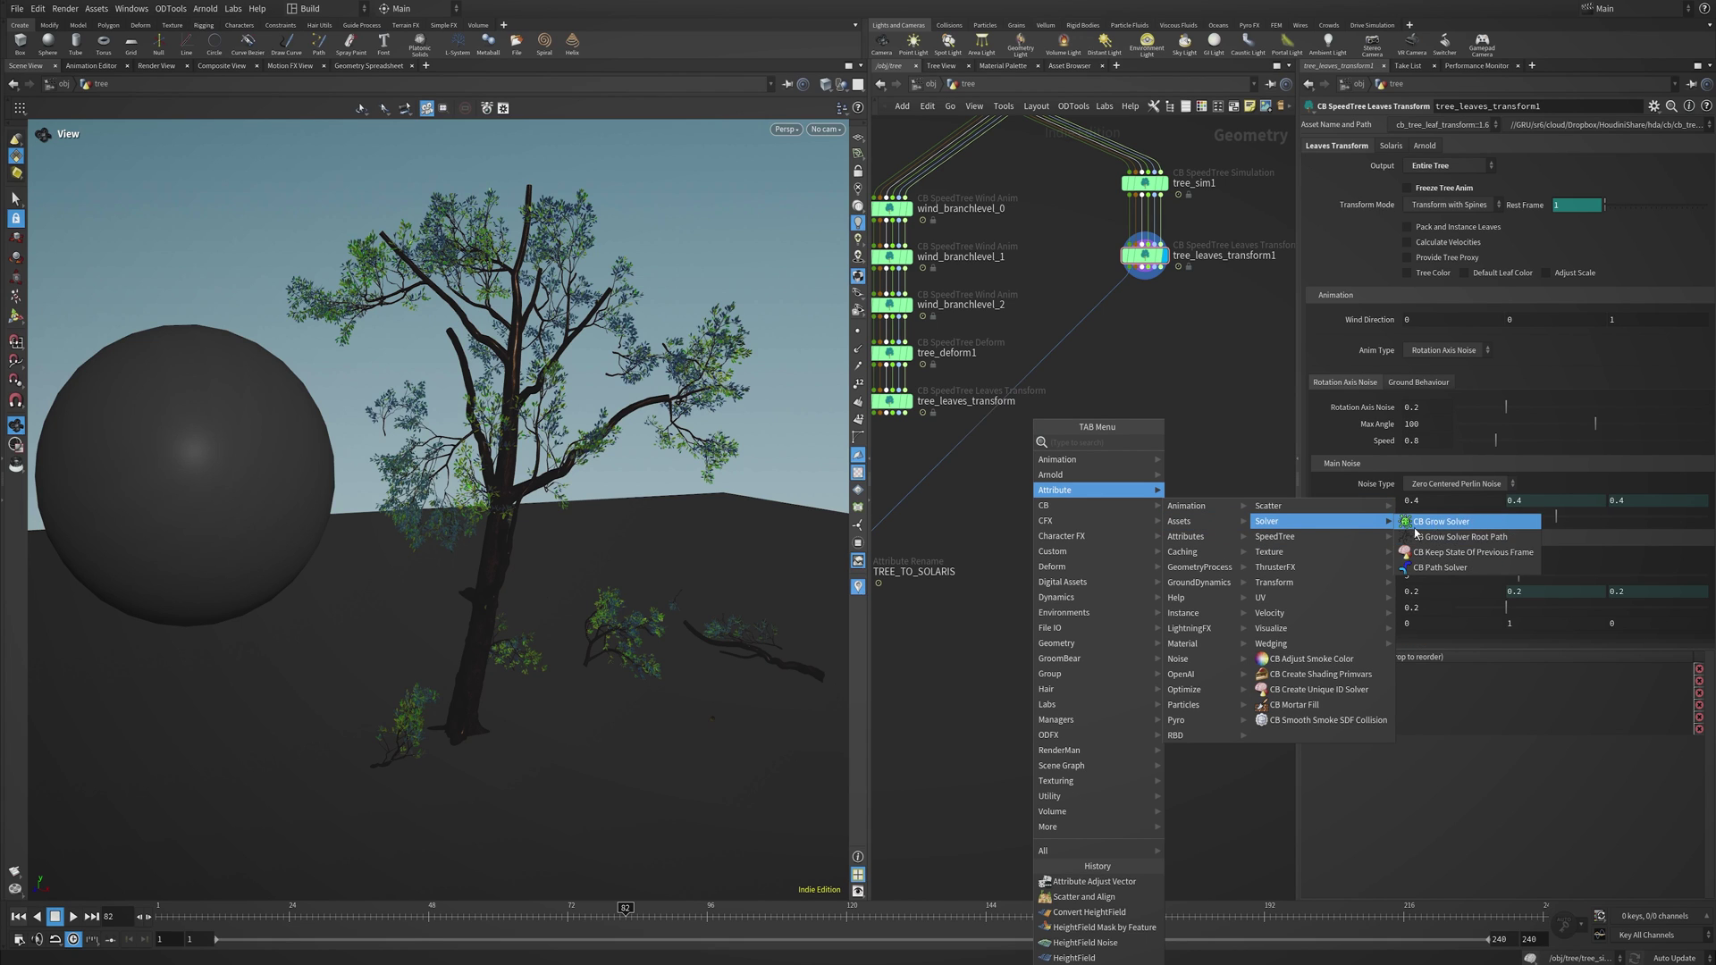
{"action": "mouse_move", "coordinate": [1363, 542]}
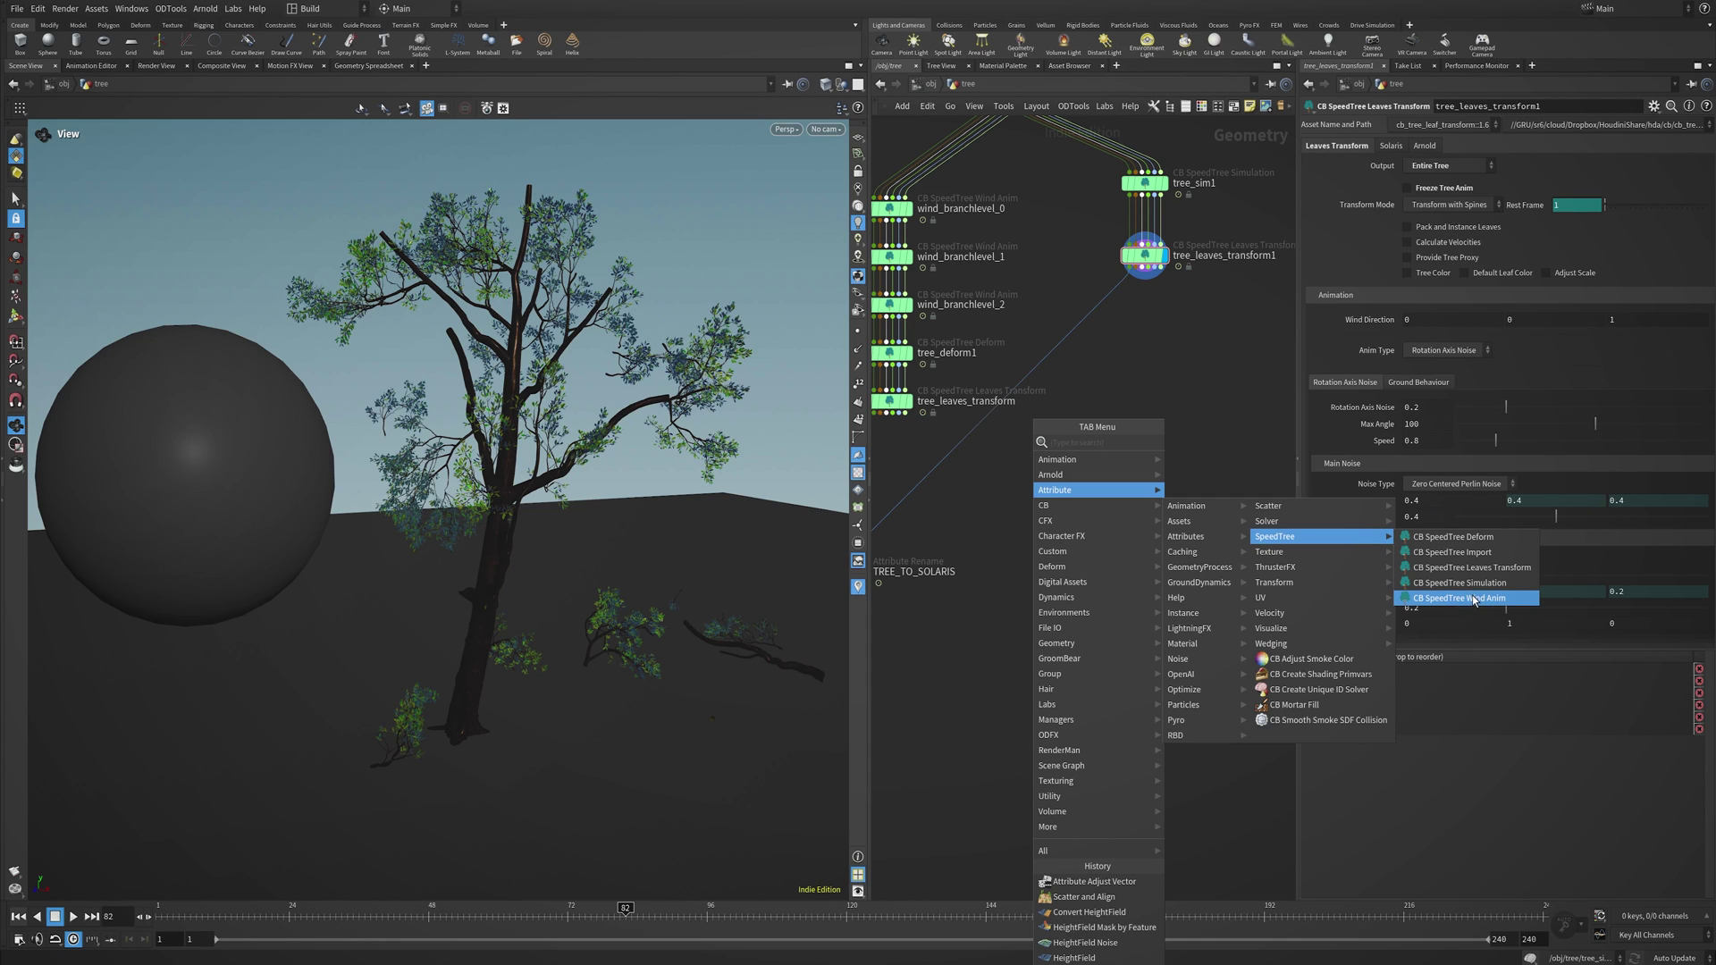
{"action": "key", "text": "Escape"}
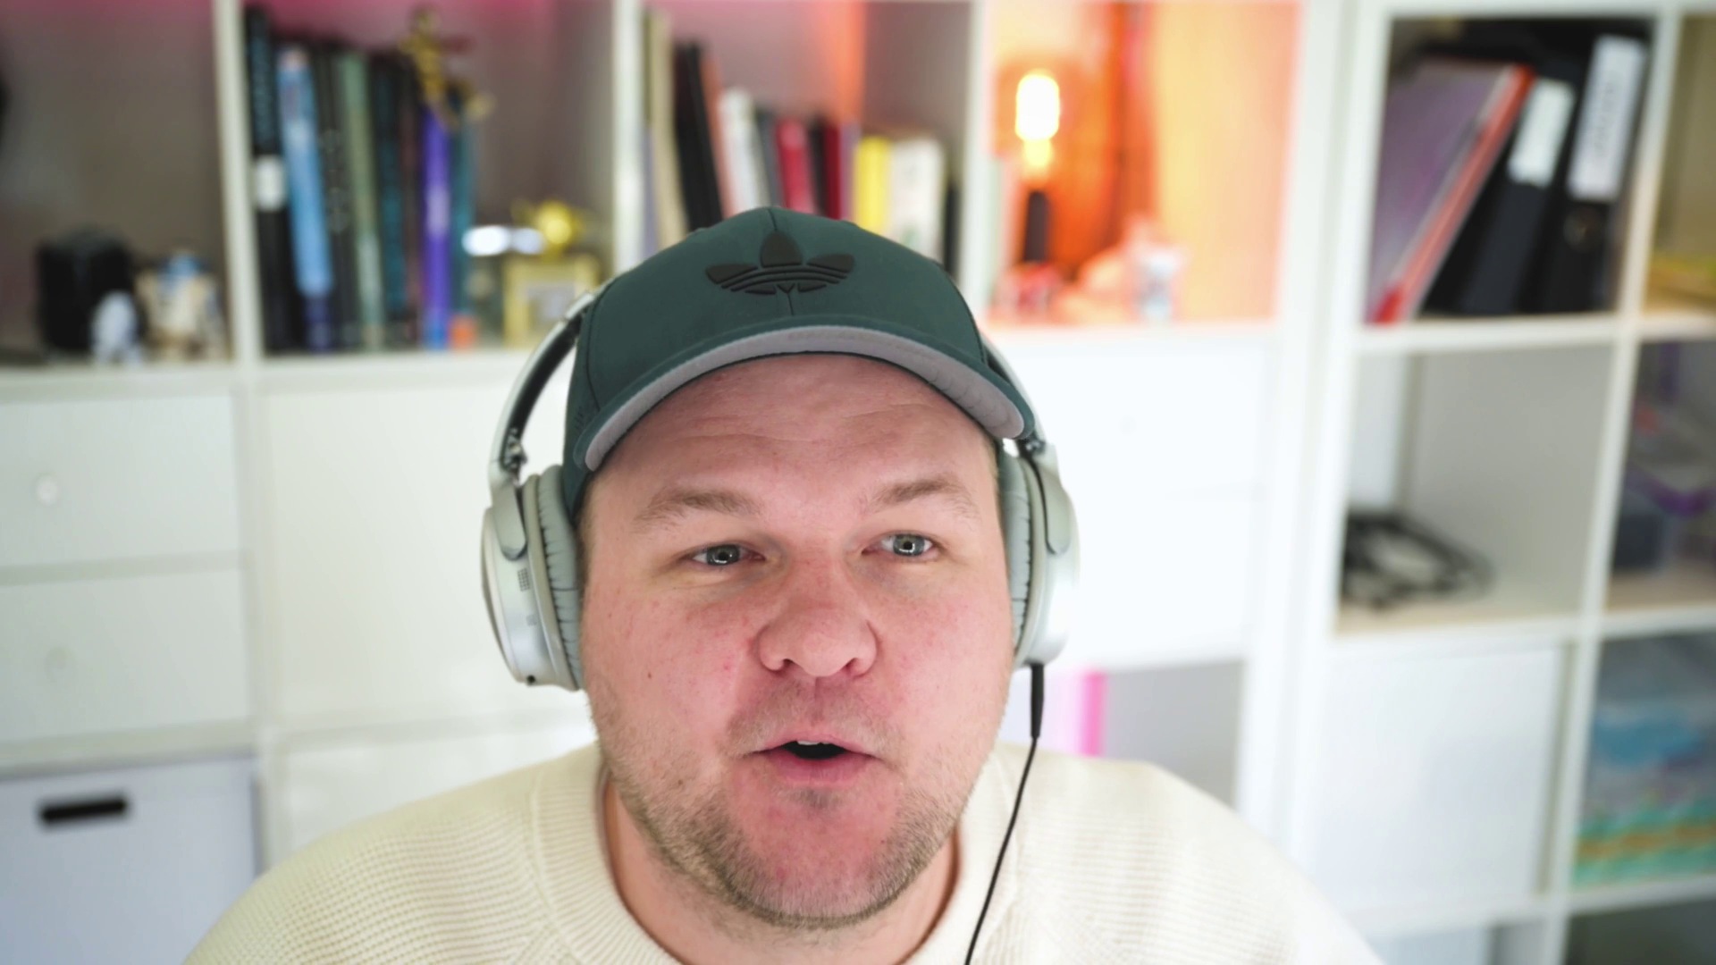